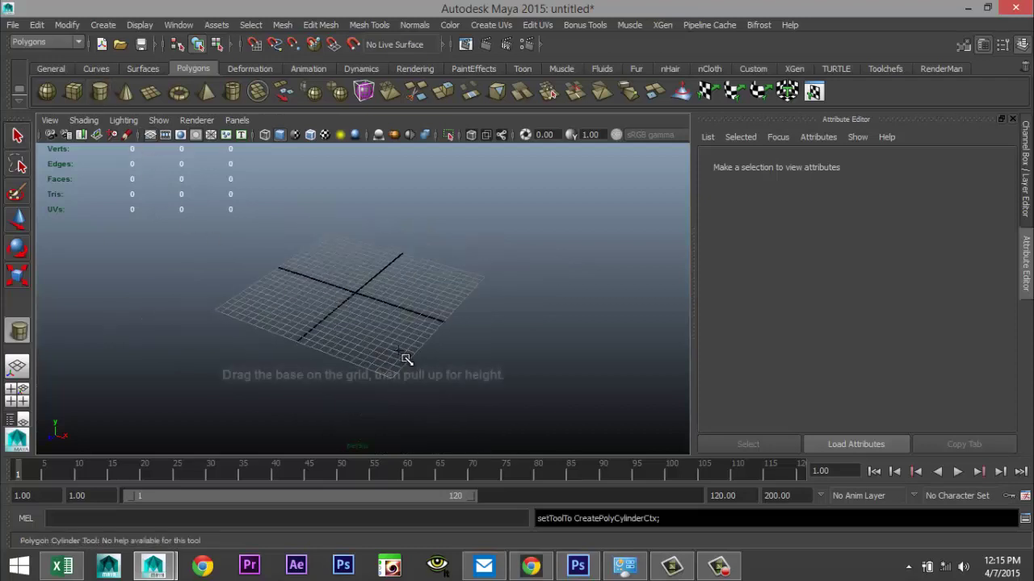
# Step: Create a polygon cylinder on the grid with a radius of about 9.8 and a height of about 24.1
pyautogui.moveTo(356, 300); pyautogui.dragTo(412, 129)
pyautogui.scroll(-3, 479, 358)
pyautogui.scroll(1, 479, 358)
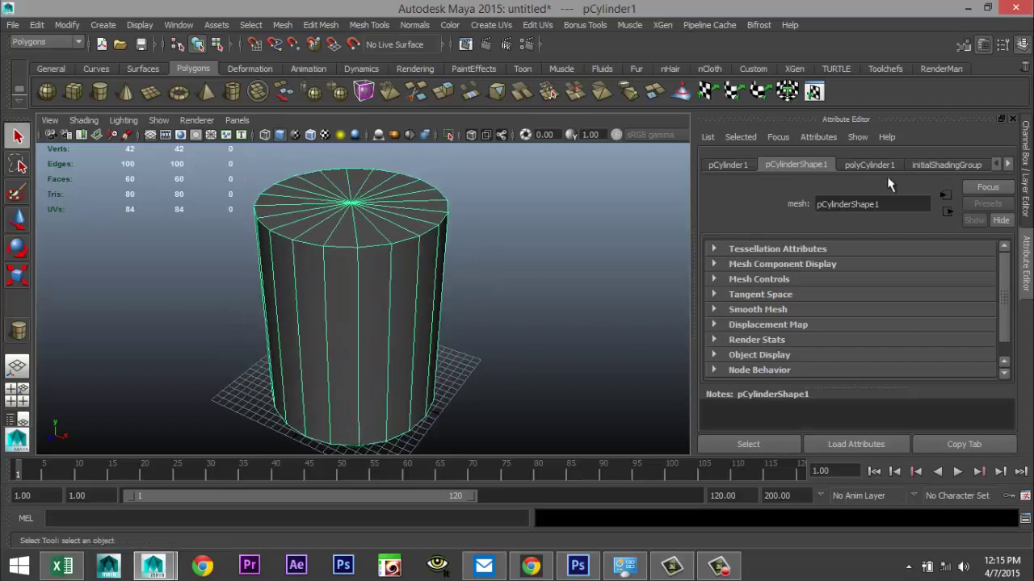
# Step: Set the cylinder's axis subdivisions to 40 and its cap subdivisions to 0
pyautogui.click(887, 165)
pyautogui.click(860, 308)
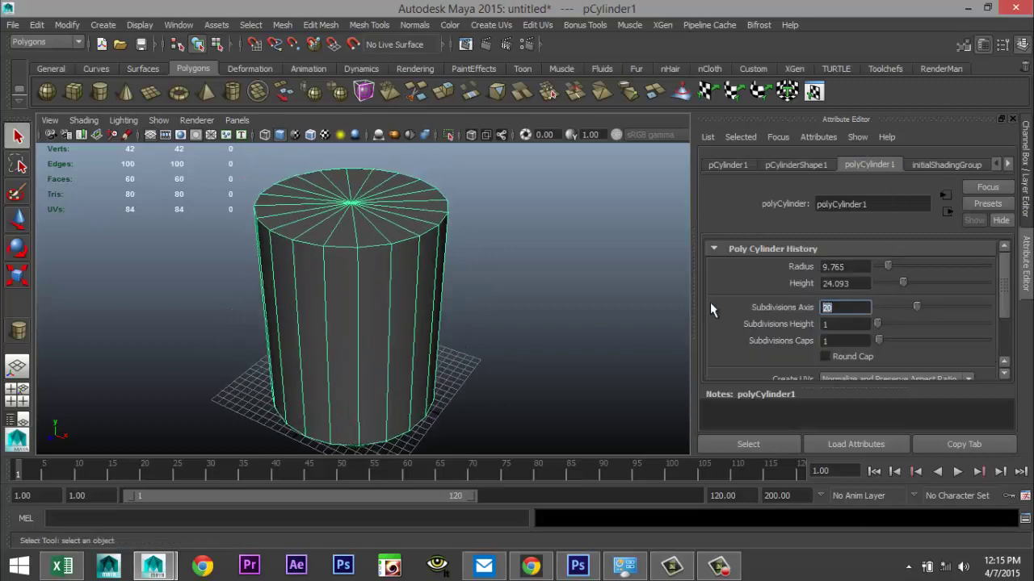
pyautogui.write('40')
pyautogui.press('Return')
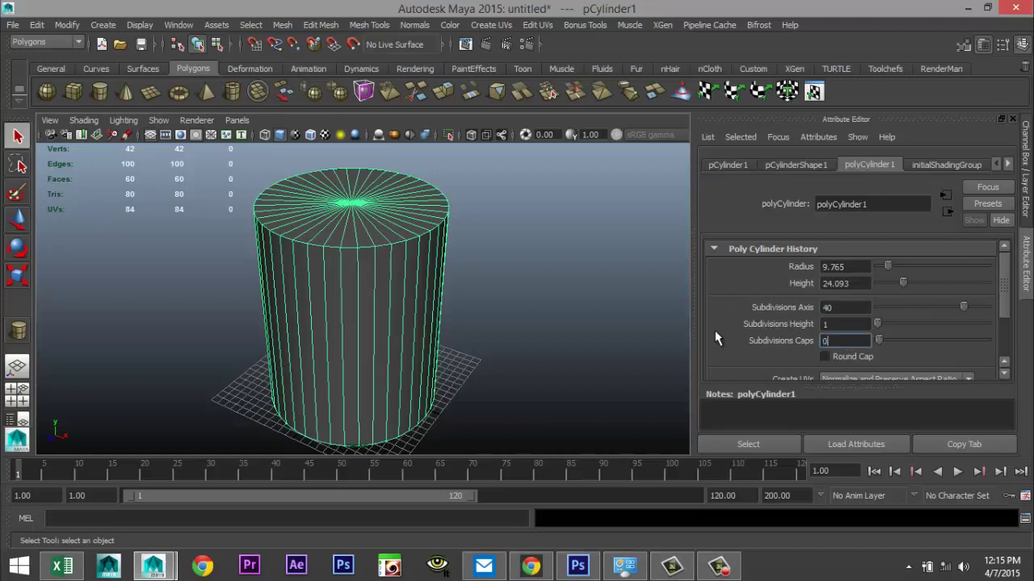
pyautogui.press('Return')
pyautogui.keyDown('alt'); pyautogui.moveTo(521, 307); pyautogui.dragTo(539, 283); pyautogui.keyUp('alt')
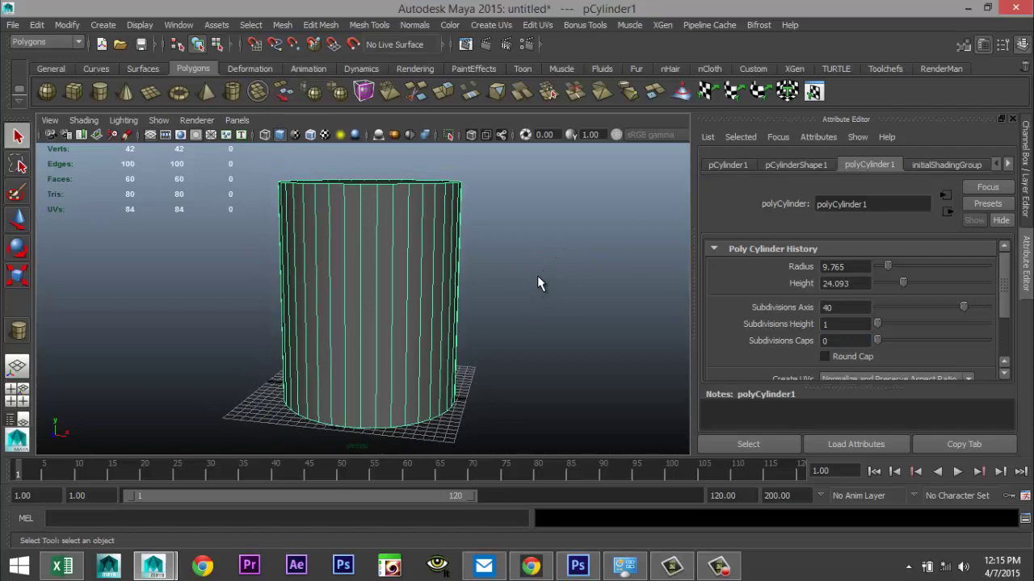
# Step: Scale the cylinder slightly taller along its vertical axis
pyautogui.press('r')
pyautogui.moveTo(369, 224)
pyautogui.mouseDown()
pyautogui.moveTo(376, 212)
pyautogui.moveTo(376, 222)
pyautogui.mouseUp()
pyautogui.keyDown('alt'); pyautogui.moveTo(568, 320); pyautogui.dragTo(520, 353); pyautogui.keyUp('alt')
# Step: In the front view, select the cylinder's top ring of vertices and scale it outward to about 1.2 to taper the body
pyautogui.click(24, 394)
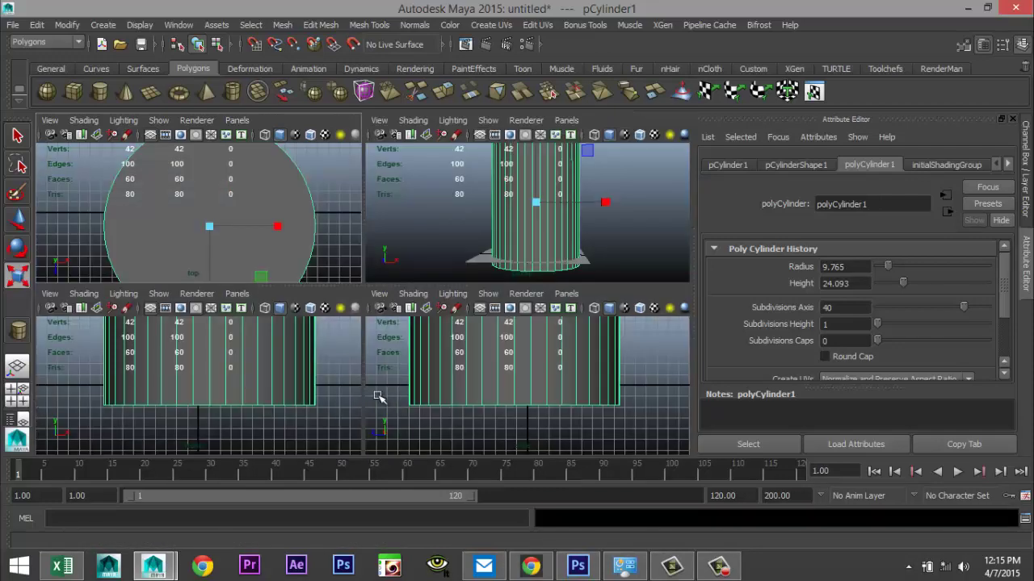
pyautogui.press('space')
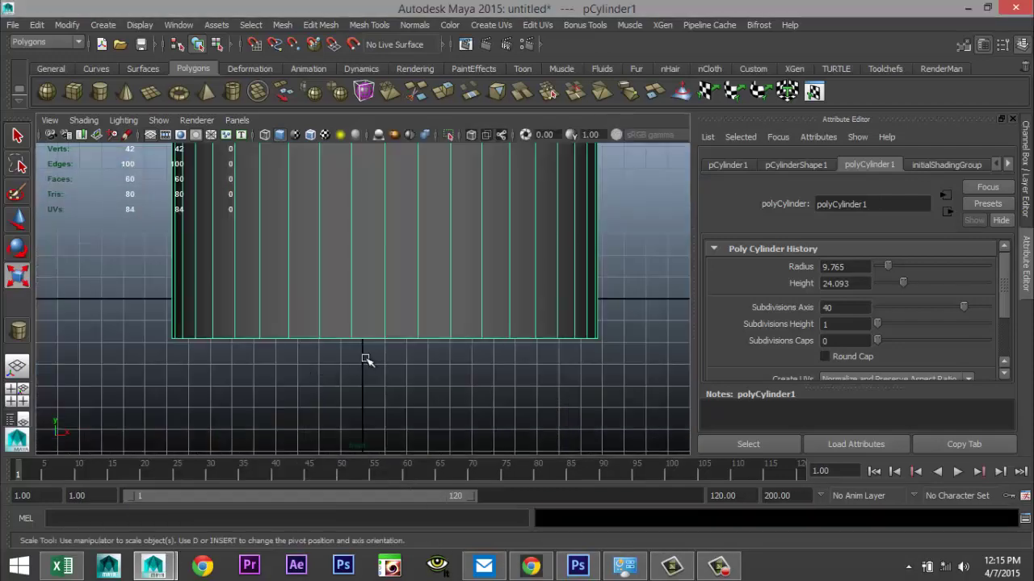
pyautogui.scroll(-8, 366, 360)
pyautogui.keyDown('alt'); pyautogui.moveTo(527, 300); pyautogui.dragTo(537, 419, button='middle'); pyautogui.keyUp('alt')
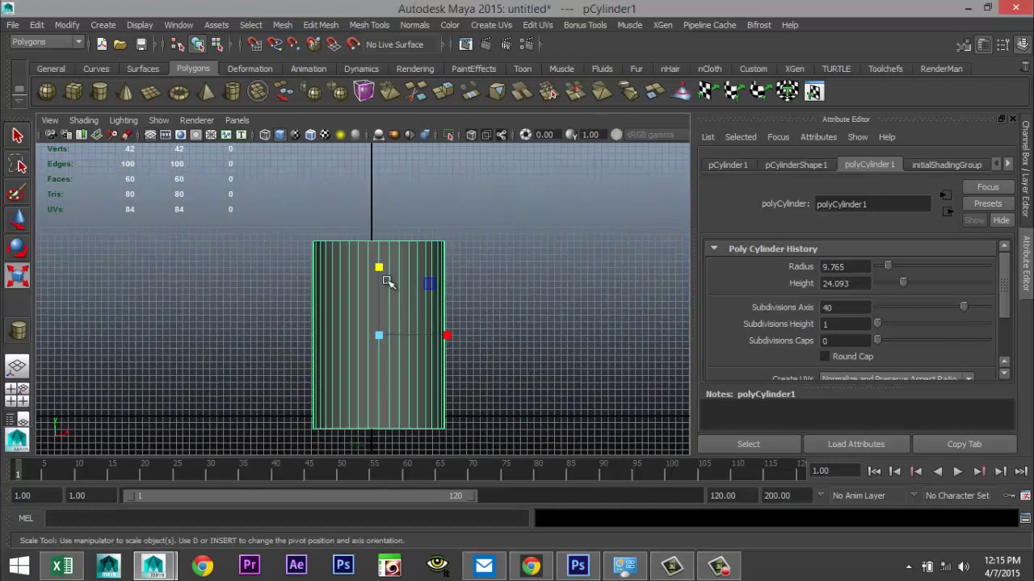
pyautogui.moveTo(397, 242); pyautogui.dragTo(323, 234, button='right')
pyautogui.moveTo(266, 228); pyautogui.dragTo(505, 277)
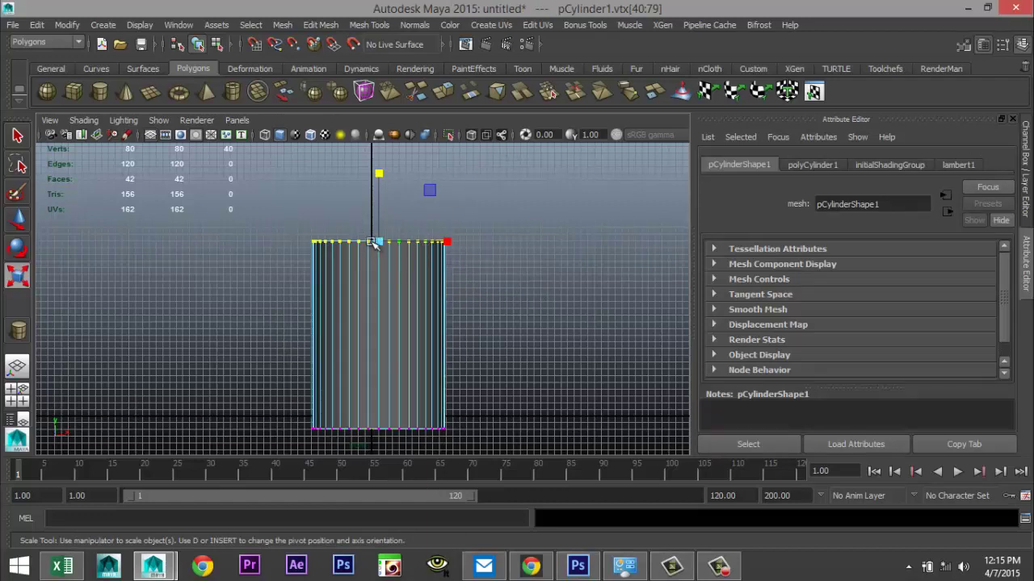
pyautogui.moveTo(381, 244); pyautogui.dragTo(400, 248)
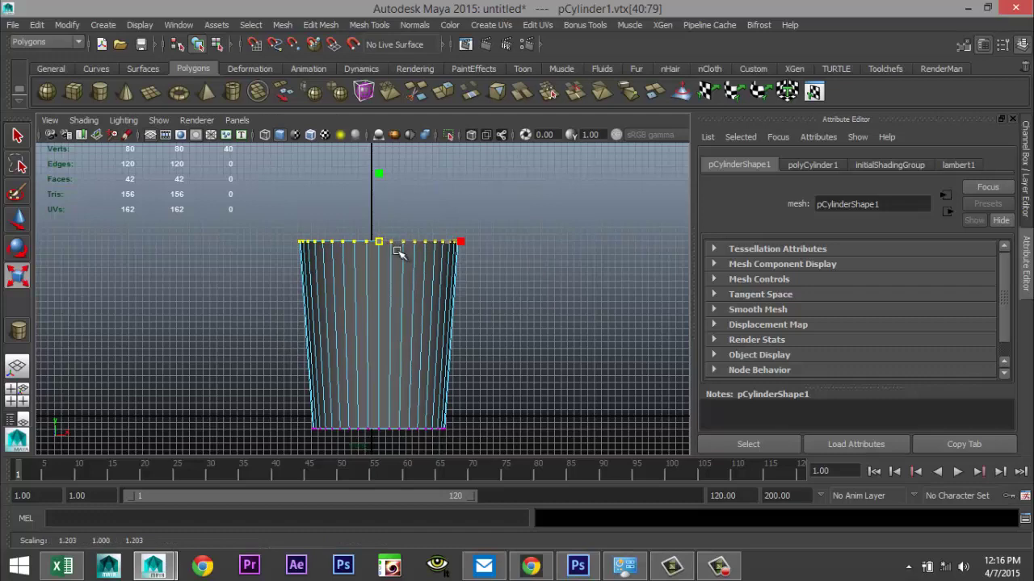
# Step: Delete the top cap face in the perspective view to leave the container open
pyautogui.click(16, 394)
pyautogui.press('space')
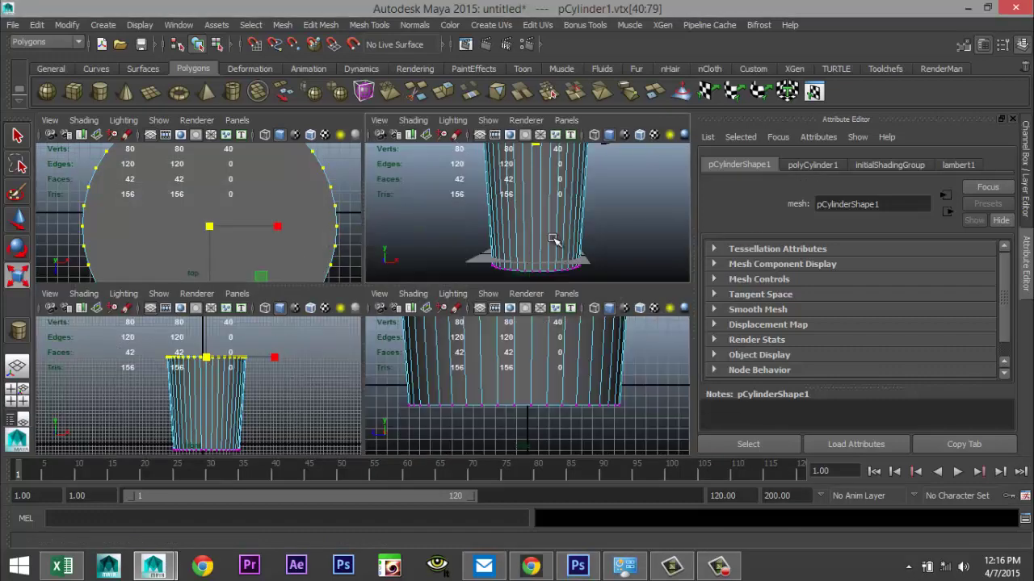
pyautogui.scroll(-3, 540, 254)
pyautogui.keyDown('alt'); pyautogui.moveTo(537, 247); pyautogui.dragTo(487, 291); pyautogui.keyUp('alt')
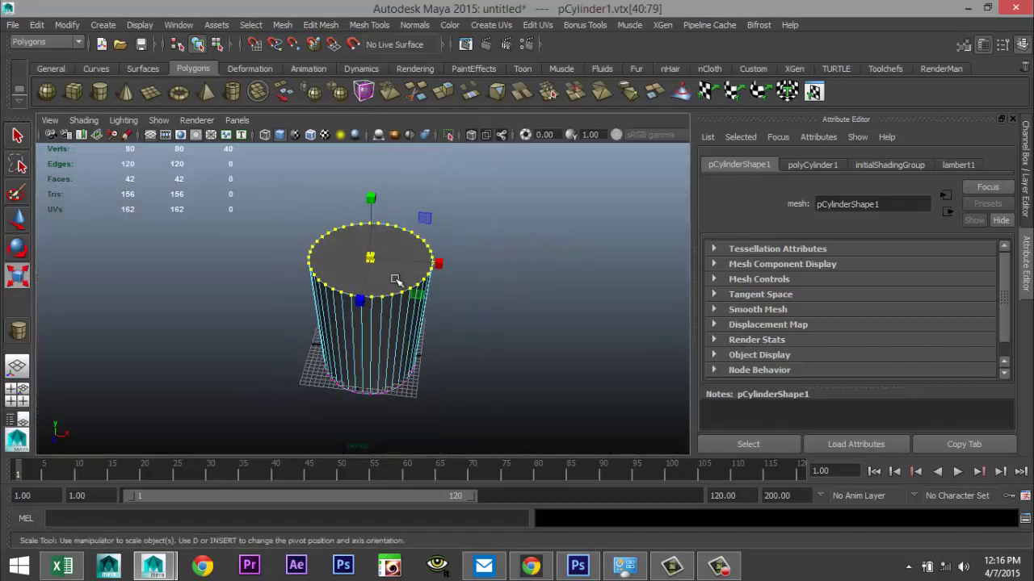
pyautogui.moveTo(340, 259); pyautogui.dragTo(345, 275, button='right')
pyautogui.click(369, 267)
pyautogui.press('Delete')
# Step: Extrude the bottom cap face and scale it slightly inward to form a narrow rim
pyautogui.keyDown('alt'); pyautogui.moveTo(525, 380); pyautogui.dragTo(517, 269); pyautogui.keyUp('alt')
pyautogui.click(369, 299)
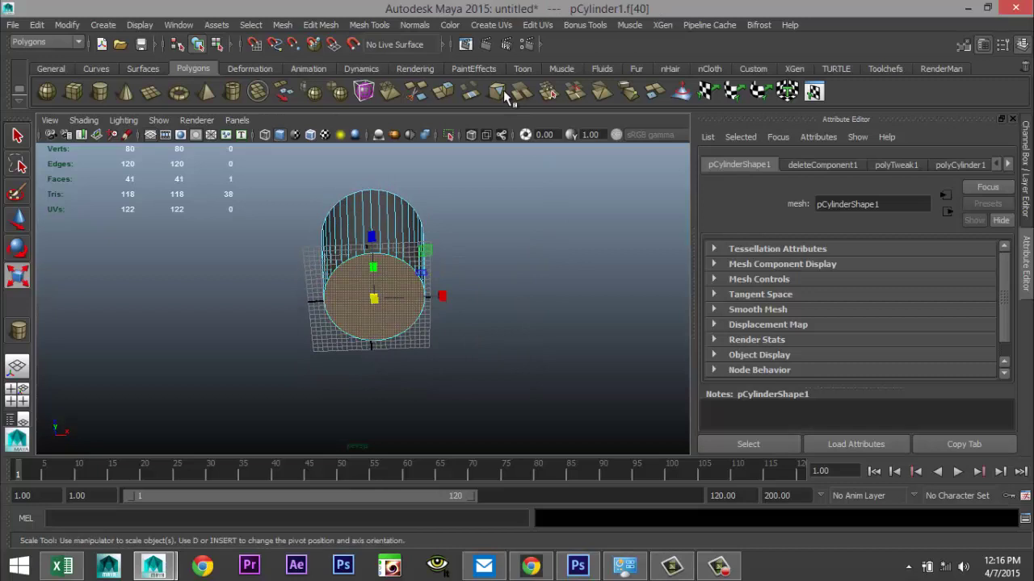
pyautogui.click(319, 26)
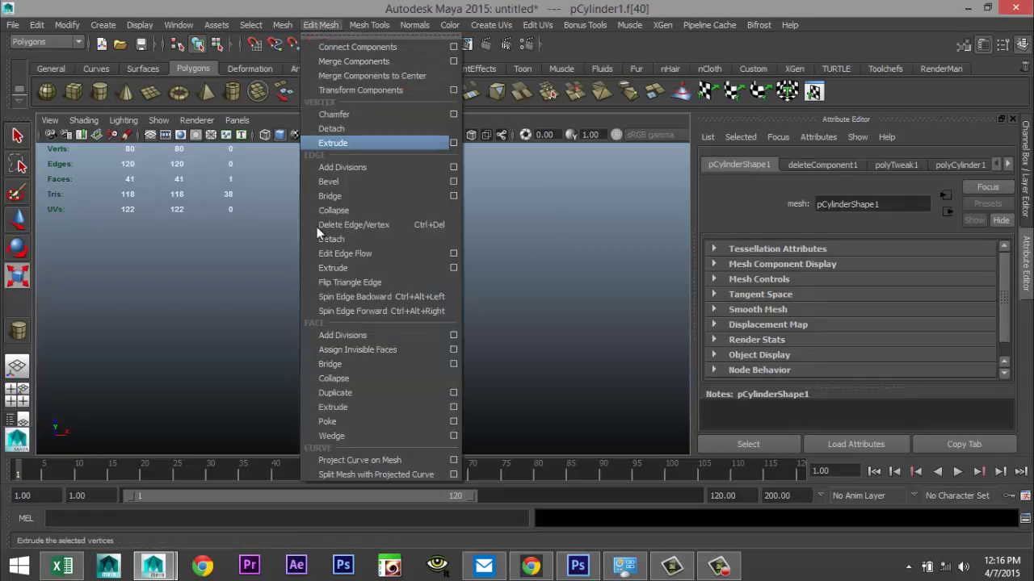
pyautogui.click(356, 409)
pyautogui.press('r')
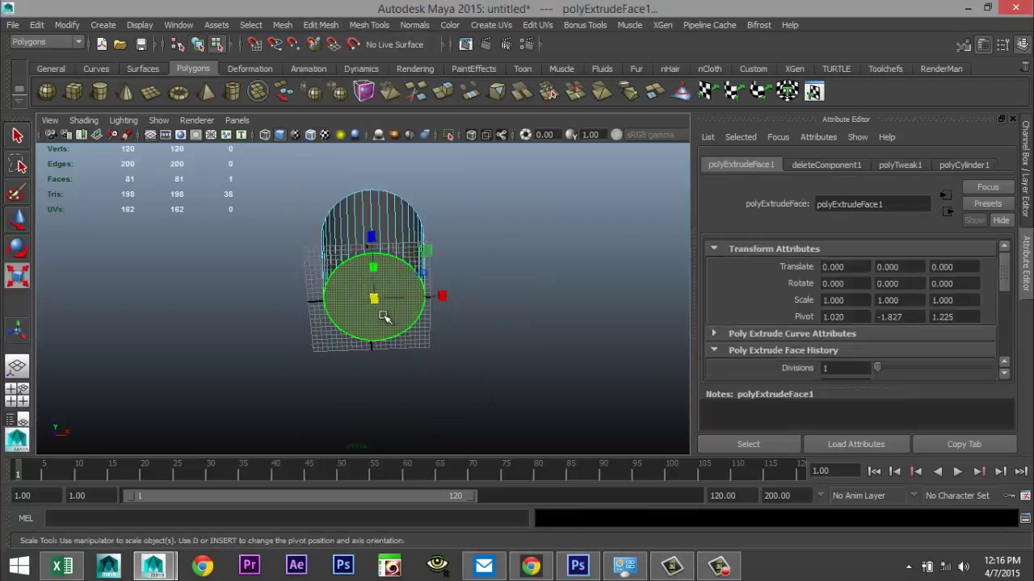
pyautogui.moveTo(376, 300); pyautogui.dragTo(371, 299)
# Step: Extrude the inner bottom face again, move it slightly upward to recess the base, and deselect it
pyautogui.hotkey('ctrl', 'e')
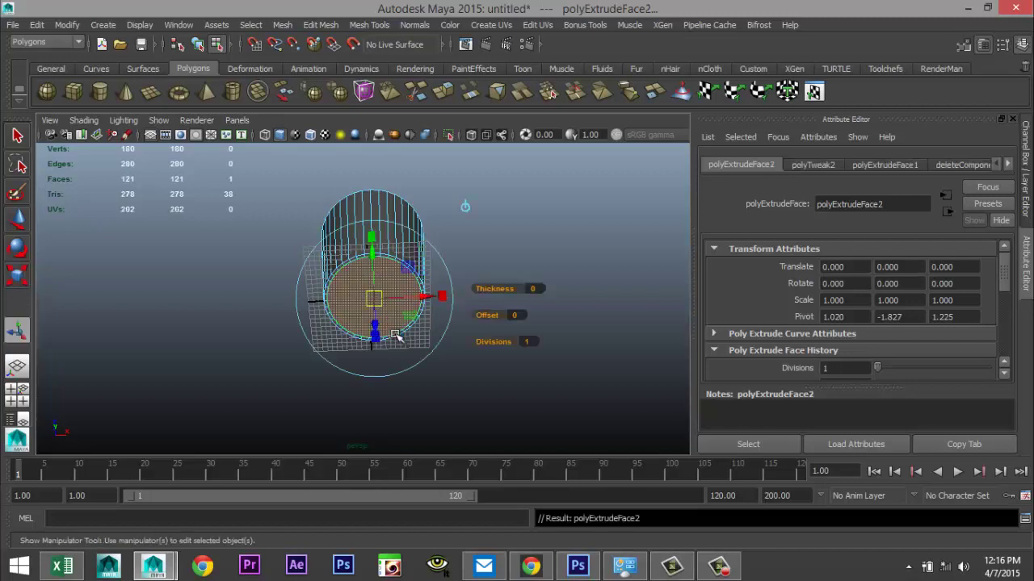
pyautogui.press('w')
pyautogui.keyDown('alt'); pyautogui.moveTo(481, 382); pyautogui.dragTo(430, 387); pyautogui.keyUp('alt')
pyautogui.moveTo(365, 269); pyautogui.dragTo(366, 266)
pyautogui.scroll(4, 397, 376)
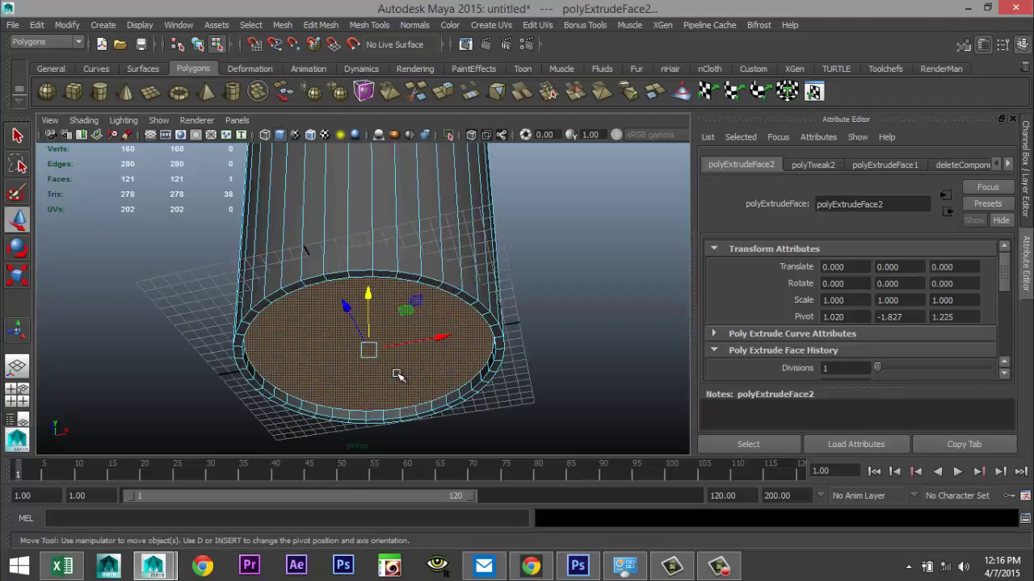
pyautogui.scroll(-5, 398, 390)
pyautogui.keyDown('alt'); pyautogui.moveTo(519, 341); pyautogui.dragTo(554, 369); pyautogui.keyUp('alt')
pyautogui.click(553, 319)
pyautogui.keyDown('alt'); pyautogui.moveTo(525, 307); pyautogui.dragTo(489, 256); pyautogui.keyUp('alt')
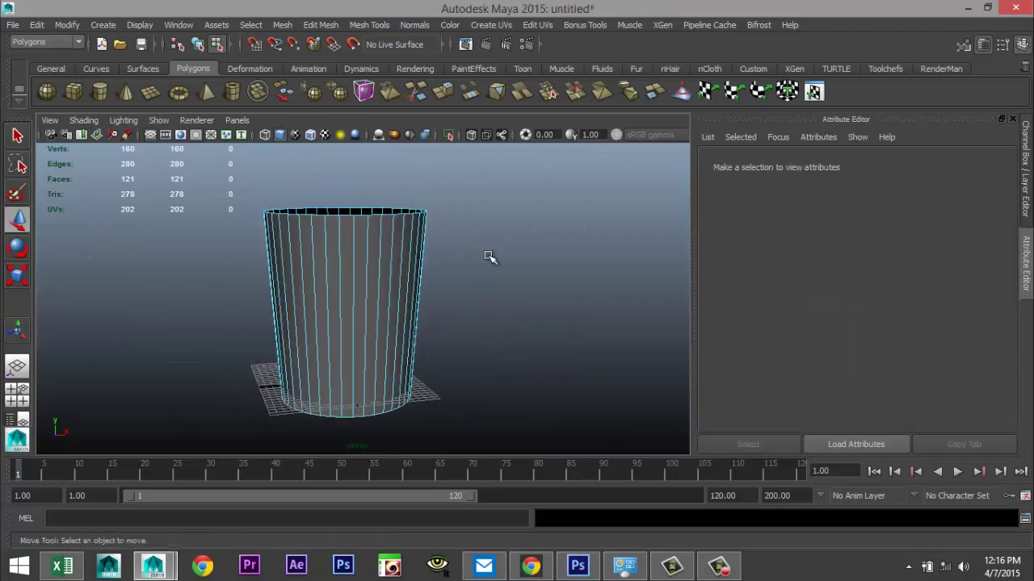
# Step: Set the Insert Edge Loop Tool to equal distance from edge and add a loop just below the top rim
pyautogui.click(369, 24)
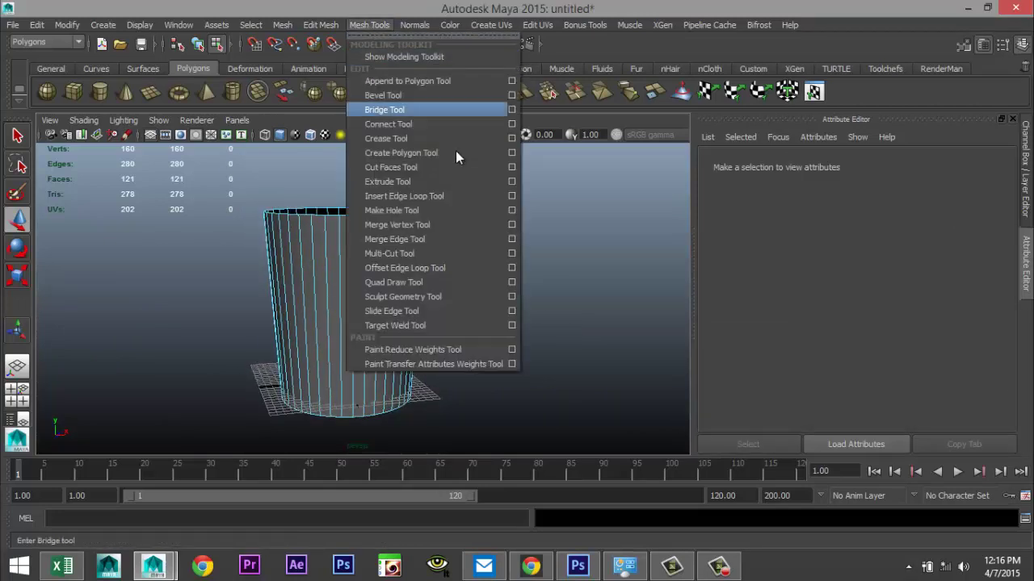
pyautogui.click(512, 199)
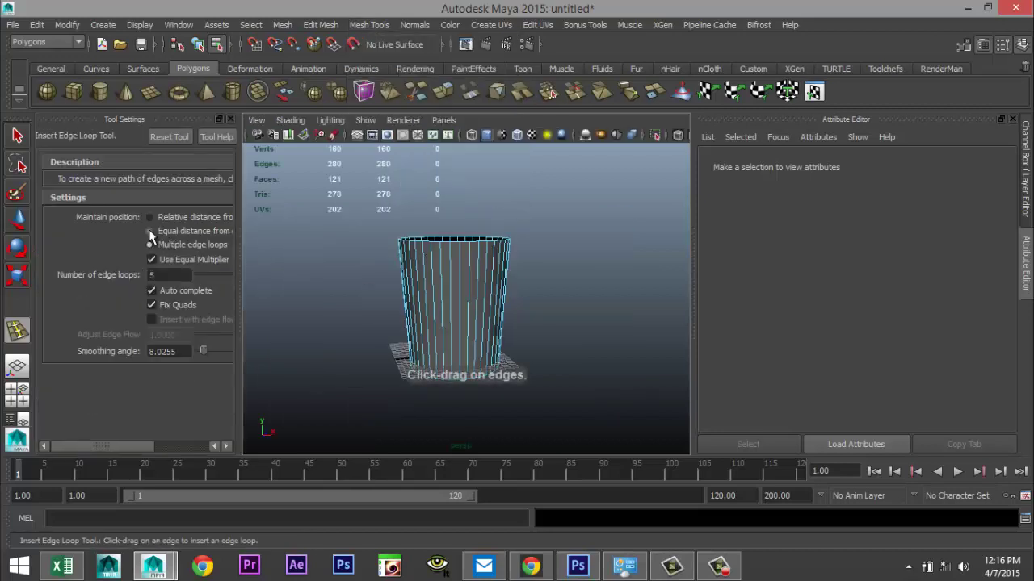
pyautogui.click(149, 231)
pyautogui.scroll(5, 388, 311)
pyautogui.keyDown('alt'); pyautogui.moveTo(435, 257); pyautogui.dragTo(452, 343, button='middle'); pyautogui.keyUp('alt')
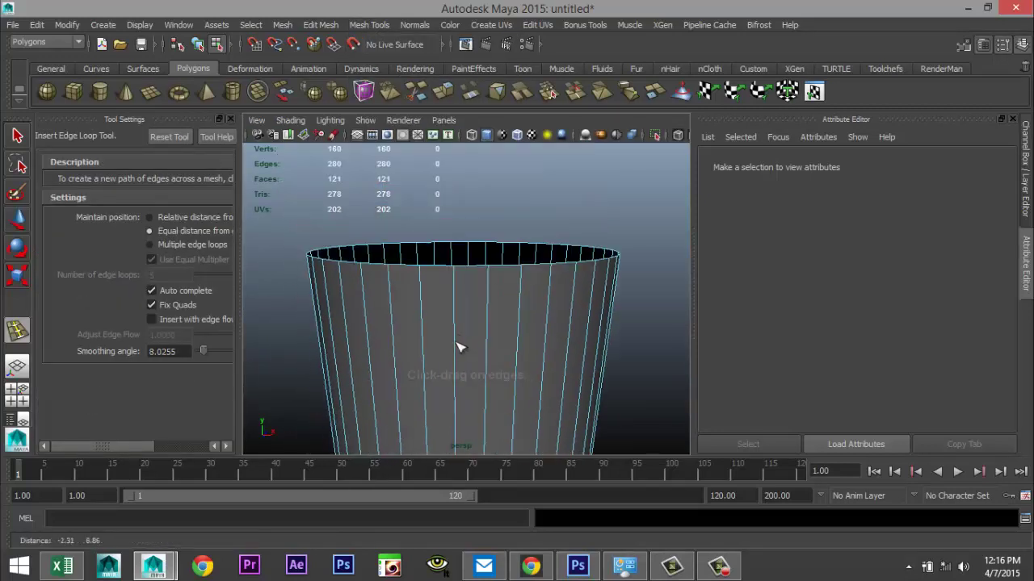
pyautogui.moveTo(492, 303); pyautogui.dragTo(490, 296)
# Step: Insert a second edge loop just above the container's bottom edge, and close the tool settings
pyautogui.keyDown('alt'); pyautogui.moveTo(528, 355); pyautogui.dragTo(507, 247, button='middle'); pyautogui.keyUp('alt')
pyautogui.scroll(4, 507, 248)
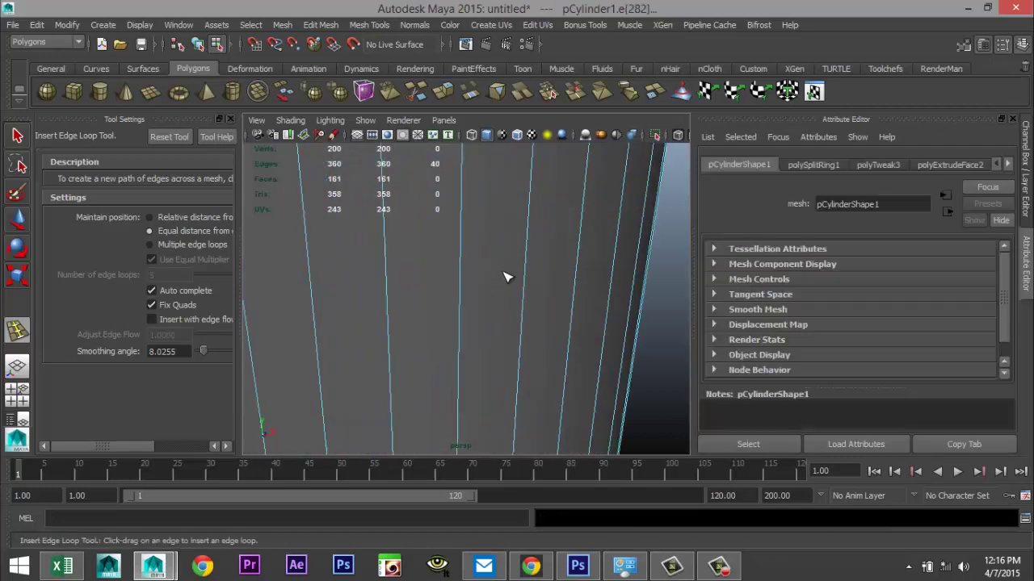
pyautogui.scroll(-8, 502, 309)
pyautogui.scroll(8, 501, 315)
pyautogui.moveTo(446, 239); pyautogui.dragTo(432, 230)
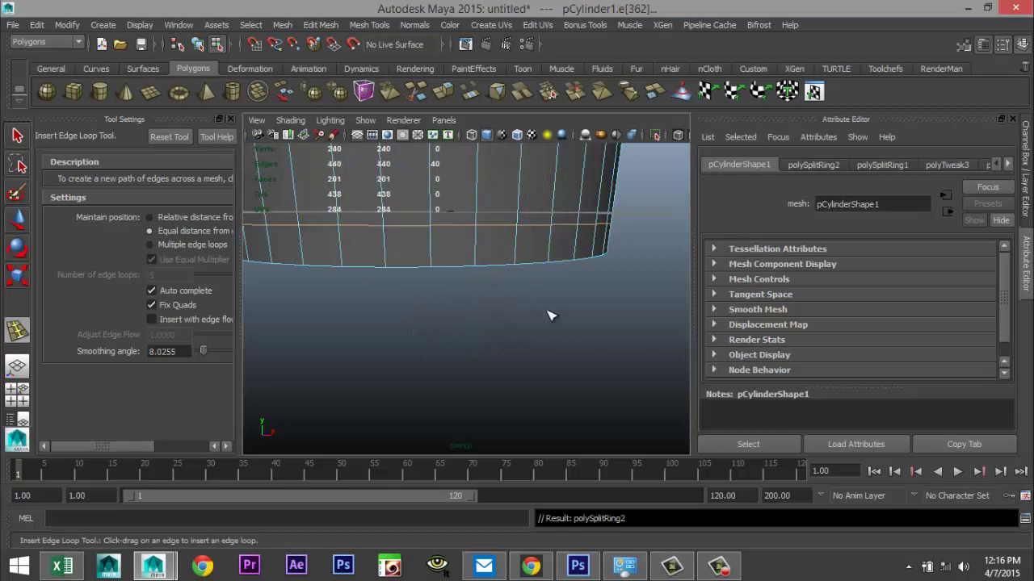
pyautogui.scroll(-5, 549, 314)
pyautogui.press('q')
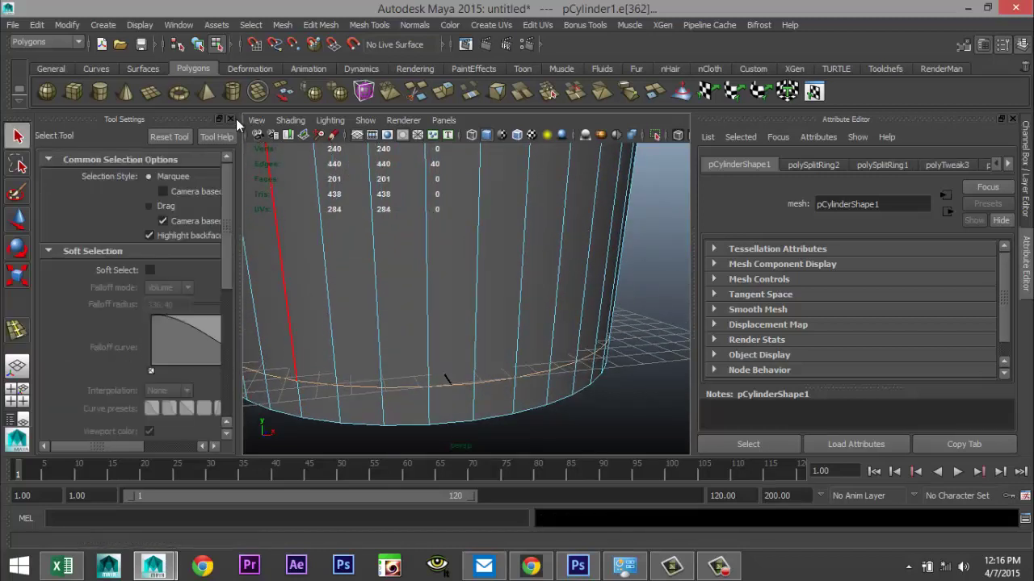
pyautogui.click(230, 118)
# Step: In face mode, select every second tall face between the two edge loops across the container's front side
pyautogui.scroll(-3, 390, 323)
pyautogui.scroll(-5, 390, 323)
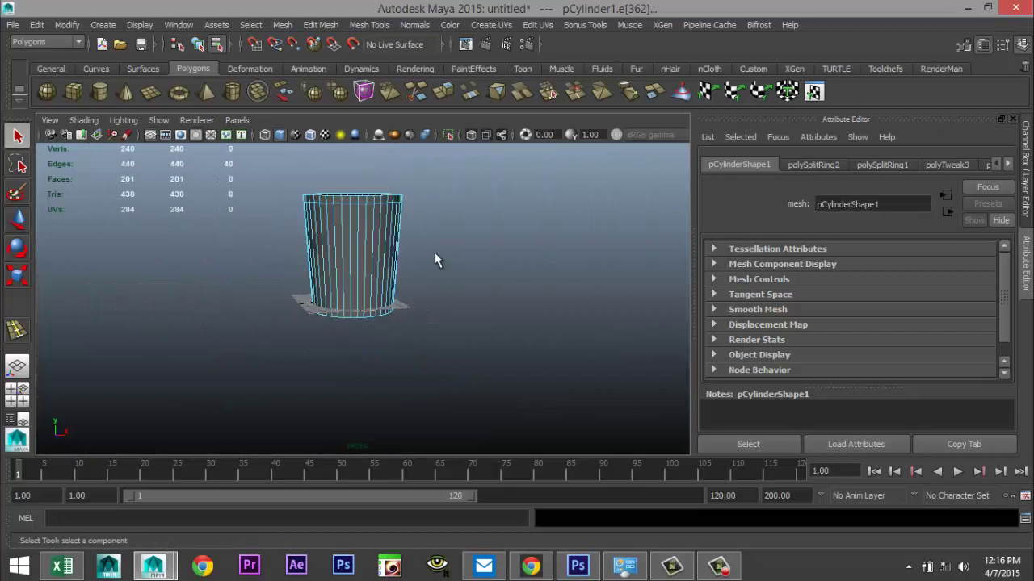
pyautogui.scroll(5, 457, 295)
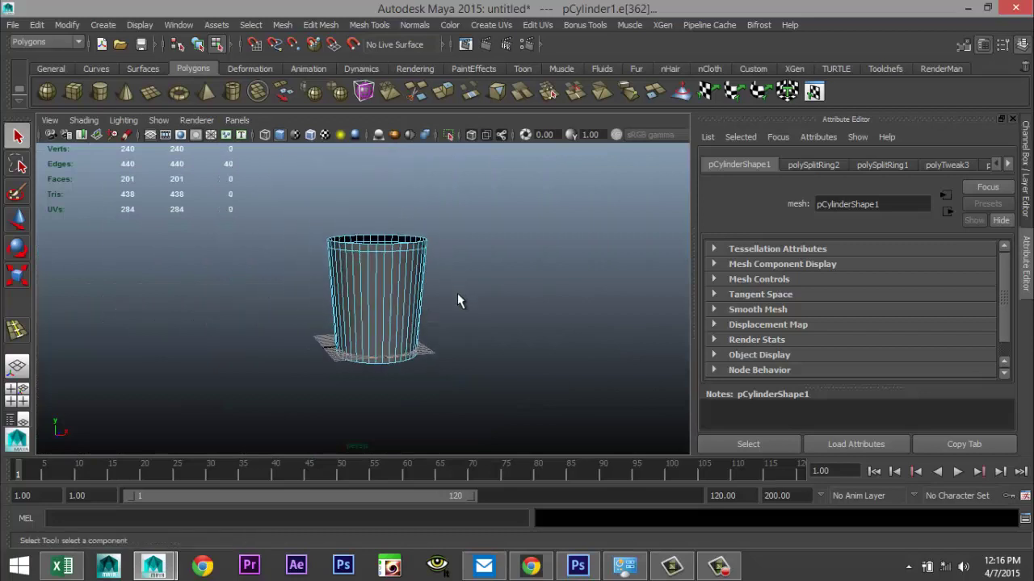
pyautogui.rightClick(363, 271)
pyautogui.press('F11')
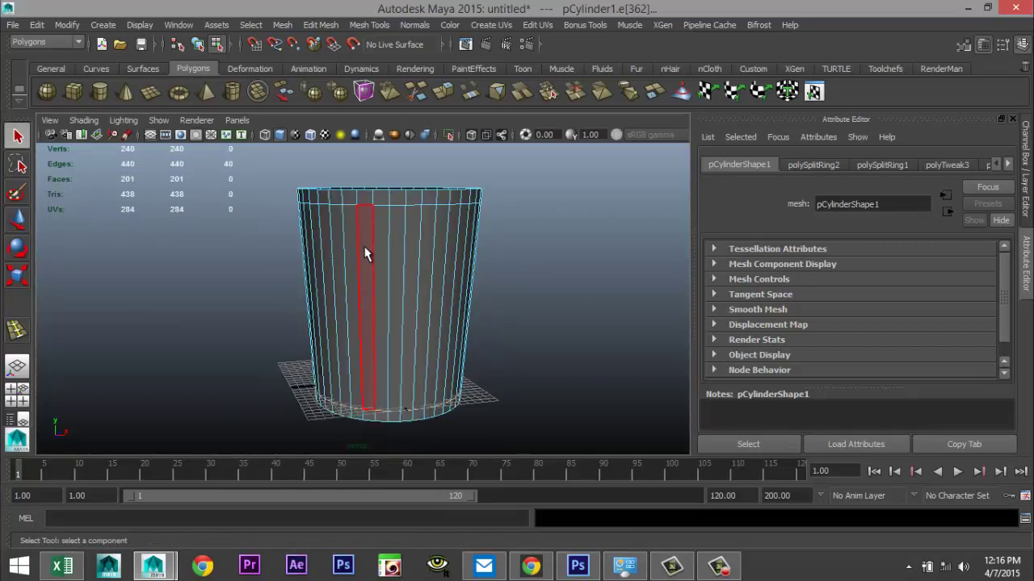
pyautogui.click(365, 267)
pyautogui.keyDown('shift'); pyautogui.click(395, 239); pyautogui.keyUp('shift')
pyautogui.keyDown('shift'); pyautogui.click(427, 254); pyautogui.keyUp('shift')
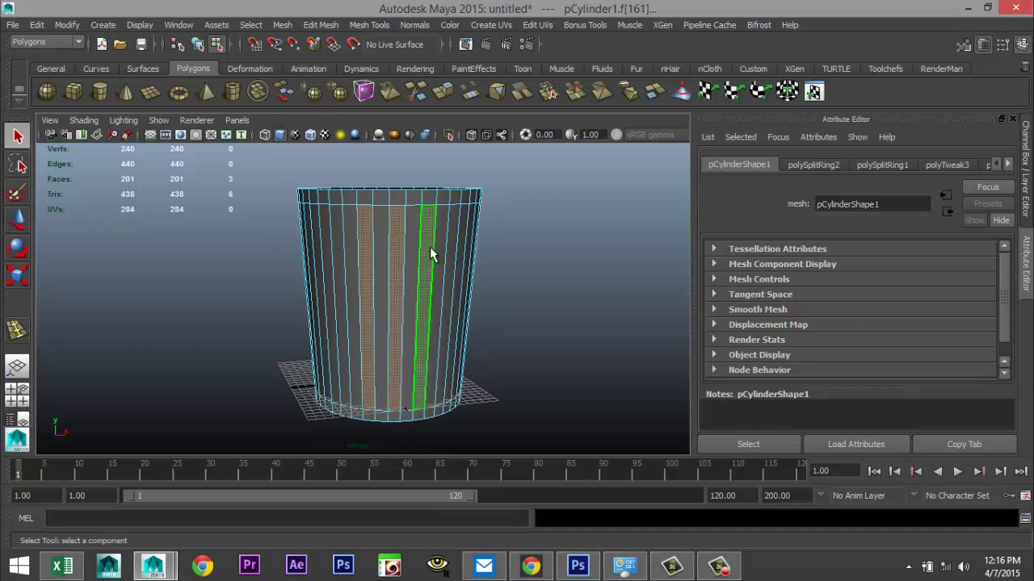
pyautogui.keyDown('shift'); pyautogui.click(450, 251); pyautogui.keyUp('shift')
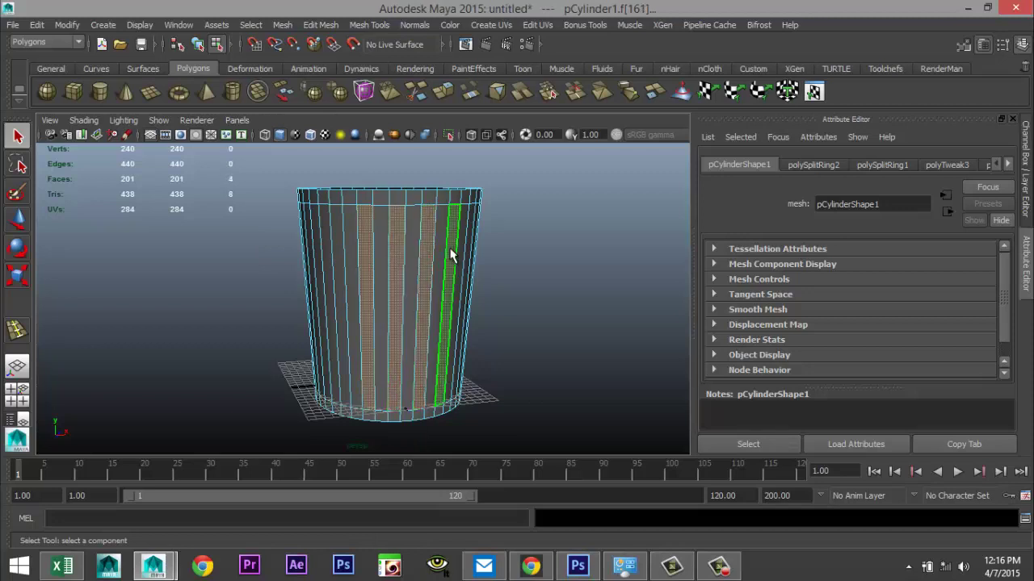
pyautogui.keyDown('shift'); pyautogui.click(332, 254); pyautogui.keyUp('shift')
pyautogui.keyDown('shift'); pyautogui.click(318, 262); pyautogui.keyUp('shift')
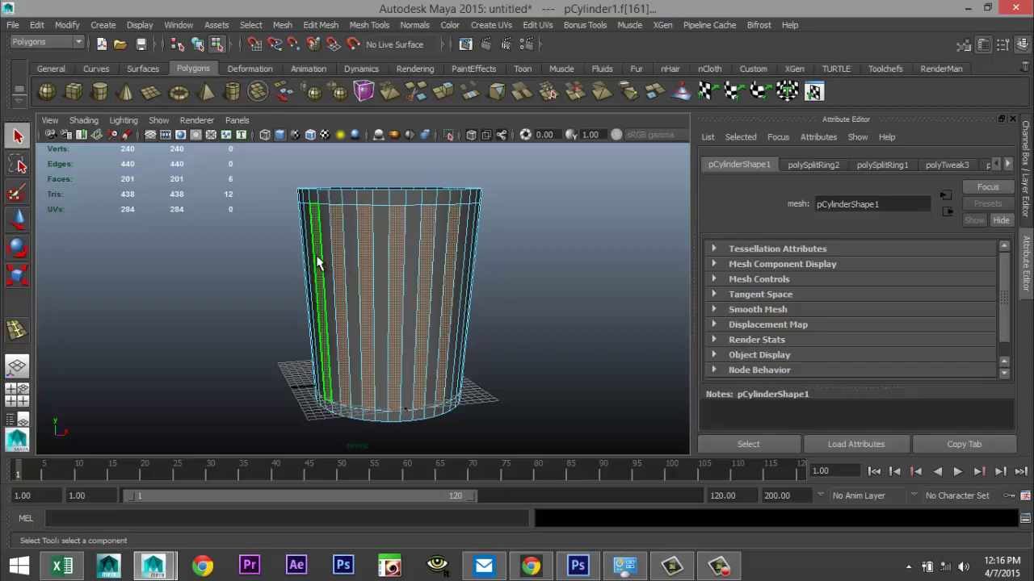
# Step: Add every second tall face around the rest of the container's side, between the two edge loops, to the selection
pyautogui.keyDown('alt'); pyautogui.moveTo(240, 324); pyautogui.dragTo(449, 291); pyautogui.keyUp('alt')
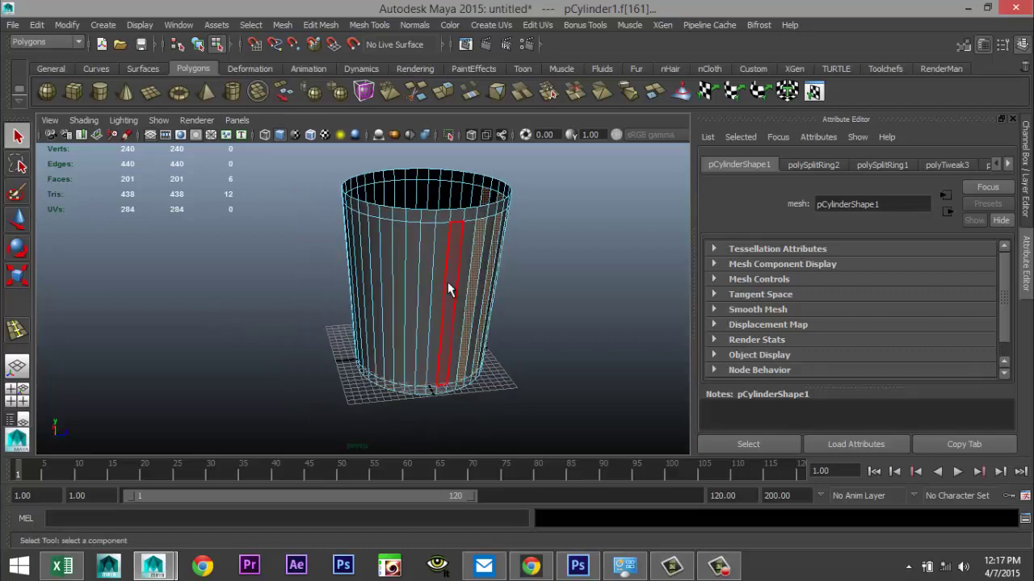
pyautogui.keyDown('shift'); pyautogui.click(451, 281); pyautogui.keyUp('shift')
pyautogui.keyDown('shift'); pyautogui.click(425, 273); pyautogui.keyUp('shift')
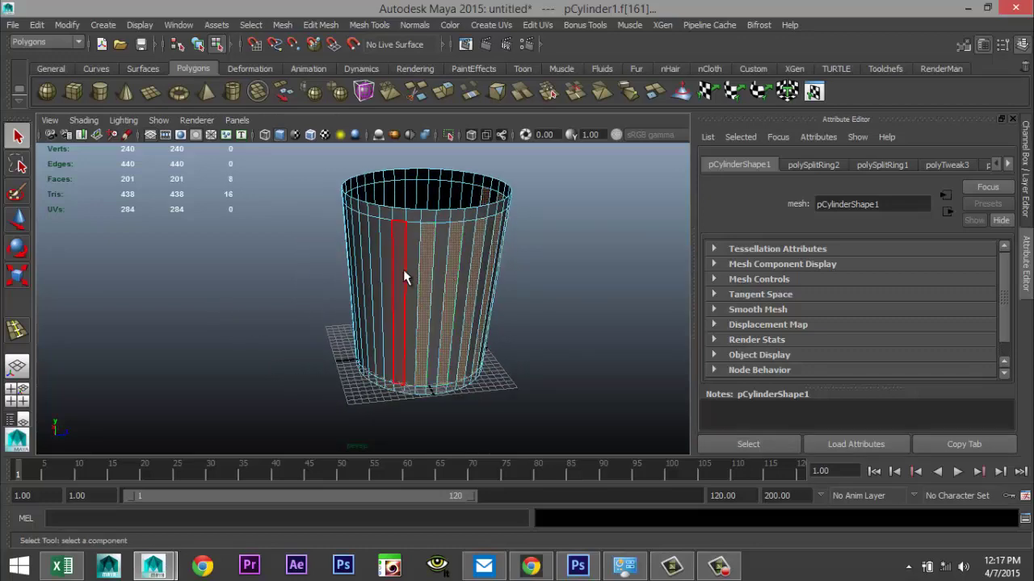
pyautogui.keyDown('shift'); pyautogui.click(403, 269); pyautogui.keyUp('shift')
pyautogui.keyDown('shift'); pyautogui.click(372, 272); pyautogui.keyUp('shift')
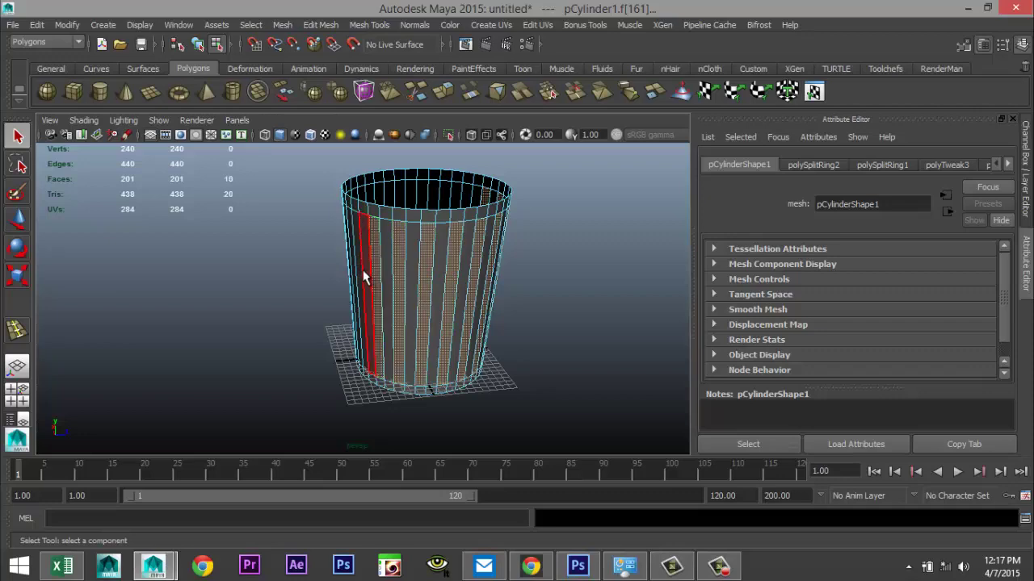
pyautogui.keyDown('shift'); pyautogui.click(361, 275); pyautogui.keyUp('shift')
pyautogui.keyDown('alt'); pyautogui.moveTo(286, 339); pyautogui.dragTo(386, 348); pyautogui.keyUp('alt')
pyautogui.keyDown('shift'); pyautogui.click(364, 263); pyautogui.keyUp('shift')
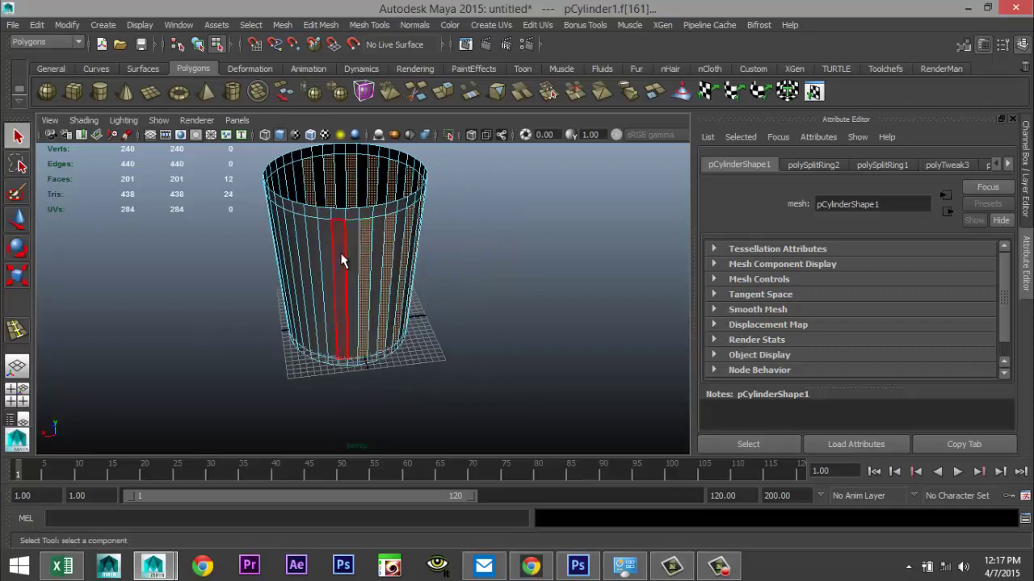
pyautogui.keyDown('shift'); pyautogui.click(344, 256); pyautogui.keyUp('shift')
pyautogui.keyDown('shift'); pyautogui.click(316, 255); pyautogui.keyUp('shift')
pyautogui.keyDown('shift'); pyautogui.click(294, 244); pyautogui.keyUp('shift')
pyautogui.keyDown('alt'); pyautogui.moveTo(246, 334); pyautogui.dragTo(347, 323); pyautogui.keyUp('alt')
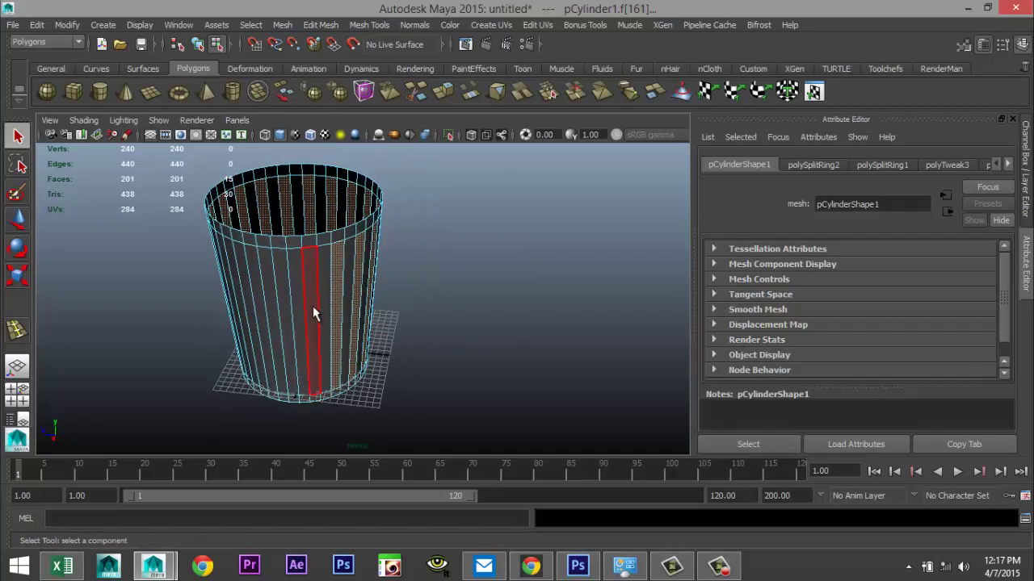
pyautogui.keyDown('shift'); pyautogui.click(313, 307); pyautogui.keyUp('shift')
pyautogui.keyDown('shift'); pyautogui.click(283, 295); pyautogui.keyUp('shift')
pyautogui.keyDown('shift'); pyautogui.click(263, 299); pyautogui.keyUp('shift')
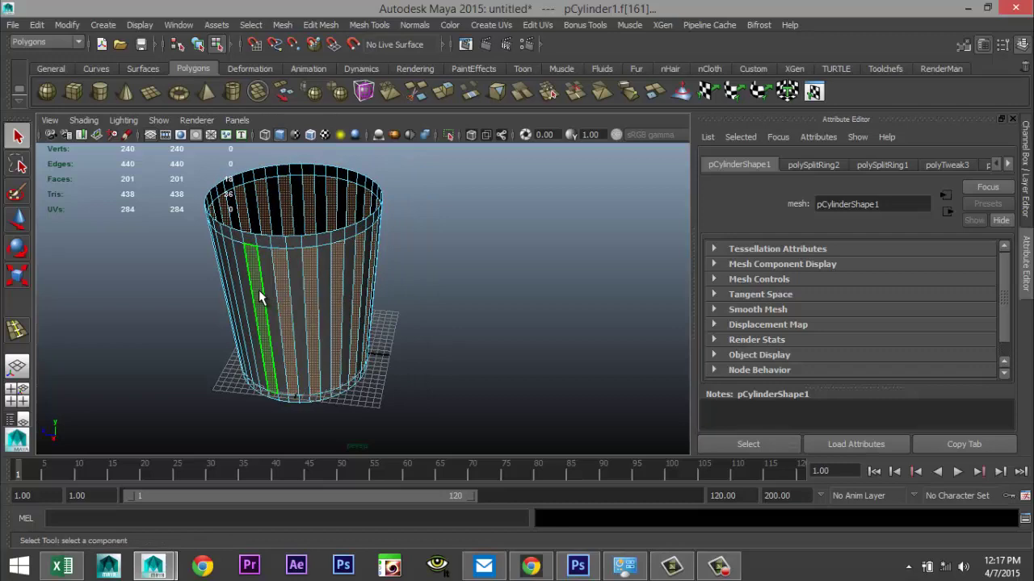
pyautogui.keyDown('alt'); pyautogui.moveTo(202, 340); pyautogui.dragTo(282, 350); pyautogui.keyUp('alt')
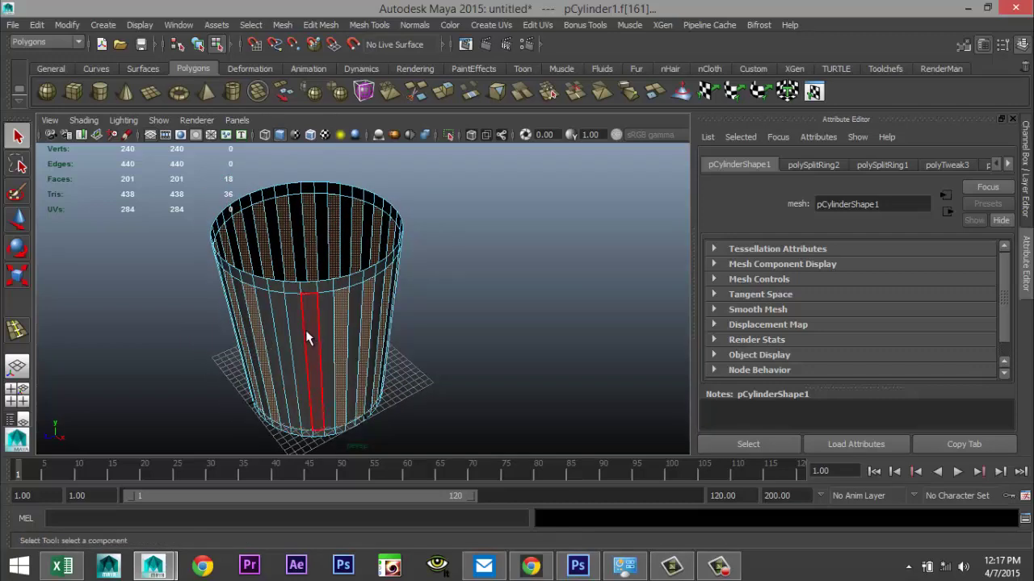
pyautogui.keyDown('shift'); pyautogui.click(305, 332); pyautogui.keyUp('shift')
pyautogui.keyDown('shift'); pyautogui.click(279, 331); pyautogui.keyUp('shift')
# Step: Extrude the selected alternating side faces inward with a thickness of -0.4
pyautogui.keyDown('alt'); pyautogui.moveTo(557, 333); pyautogui.dragTo(384, 265); pyautogui.keyUp('alt')
pyautogui.click(326, 25)
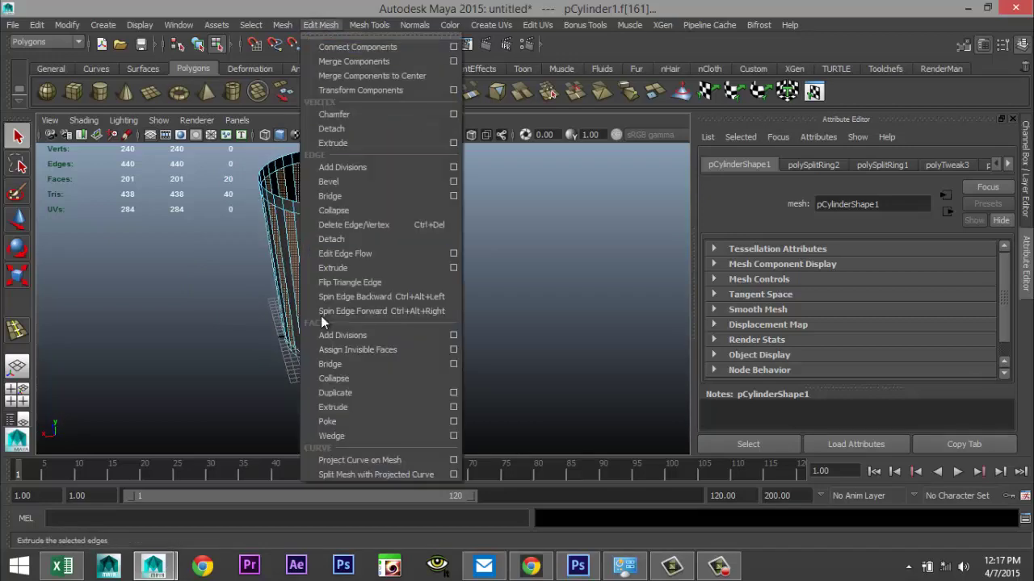
pyautogui.click(352, 408)
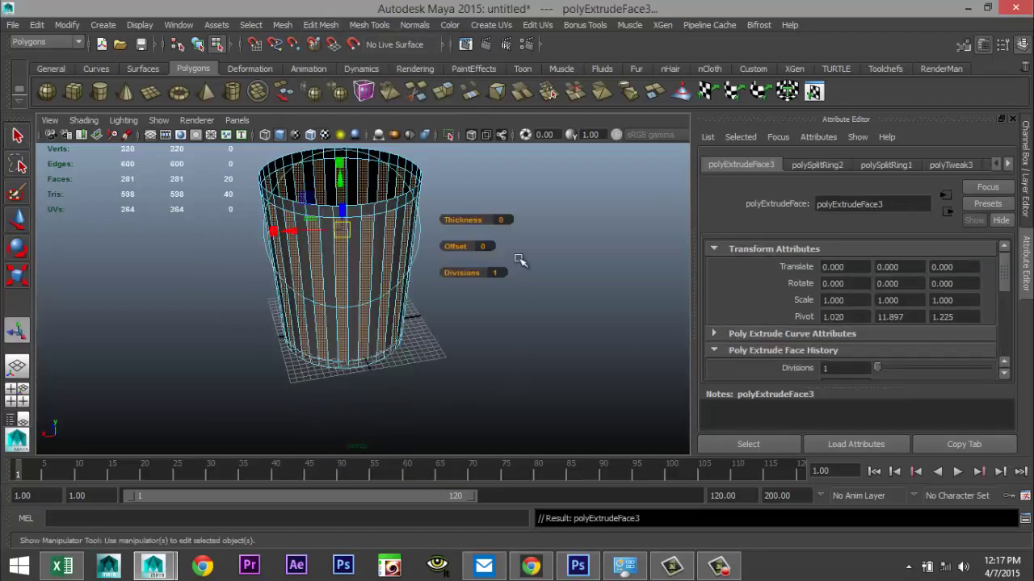
pyautogui.click(505, 221)
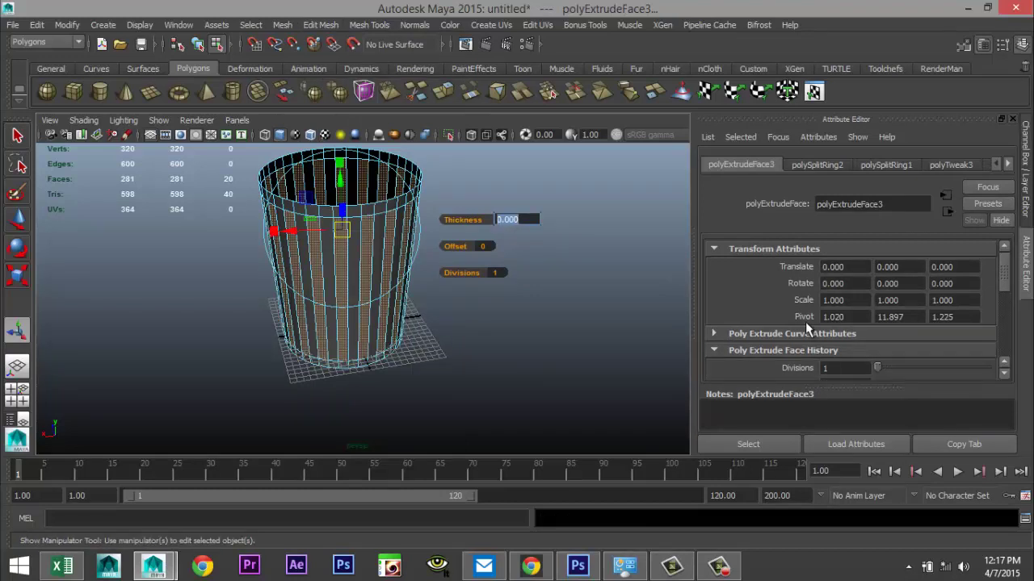
pyautogui.write('-0.4')
pyautogui.press('Return')
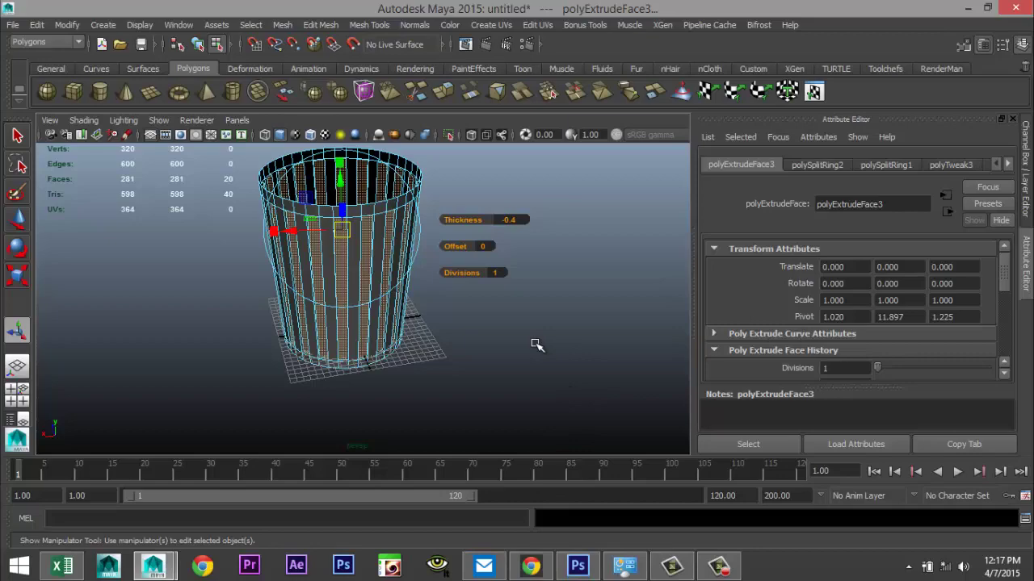
# Step: Restore the side face selection and set the extrusion's thickness to -0.5
pyautogui.click(531, 316)
pyautogui.scroll(5, 512, 274)
pyautogui.keyDown('alt'); pyautogui.moveTo(516, 236); pyautogui.dragTo(550, 355, button='middle'); pyautogui.keyUp('alt')
pyautogui.keyDown('alt'); pyautogui.moveTo(551, 345); pyautogui.dragTo(508, 337); pyautogui.keyUp('alt')
pyautogui.hotkey('ctrl', 'z')
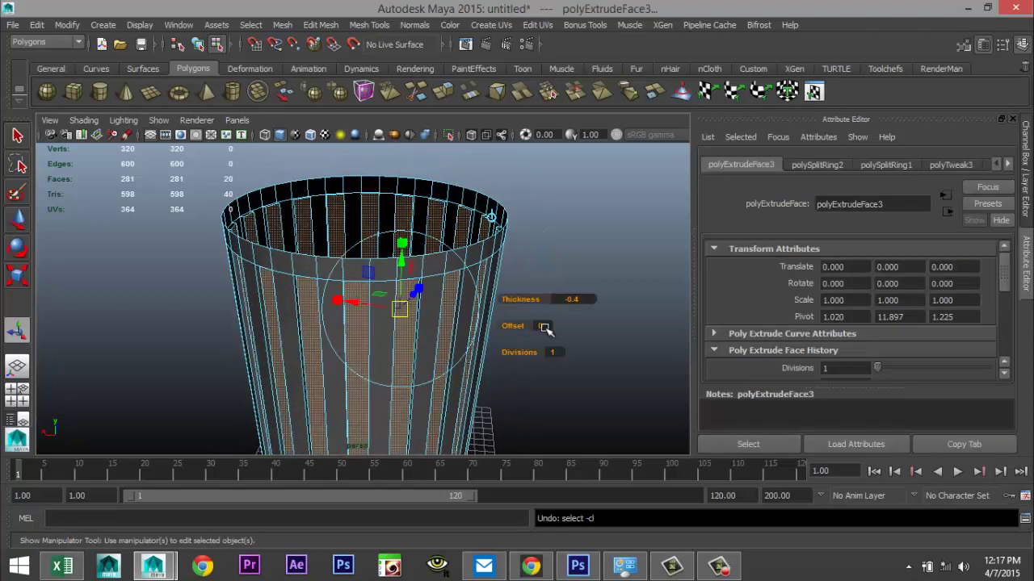
pyautogui.click(572, 300)
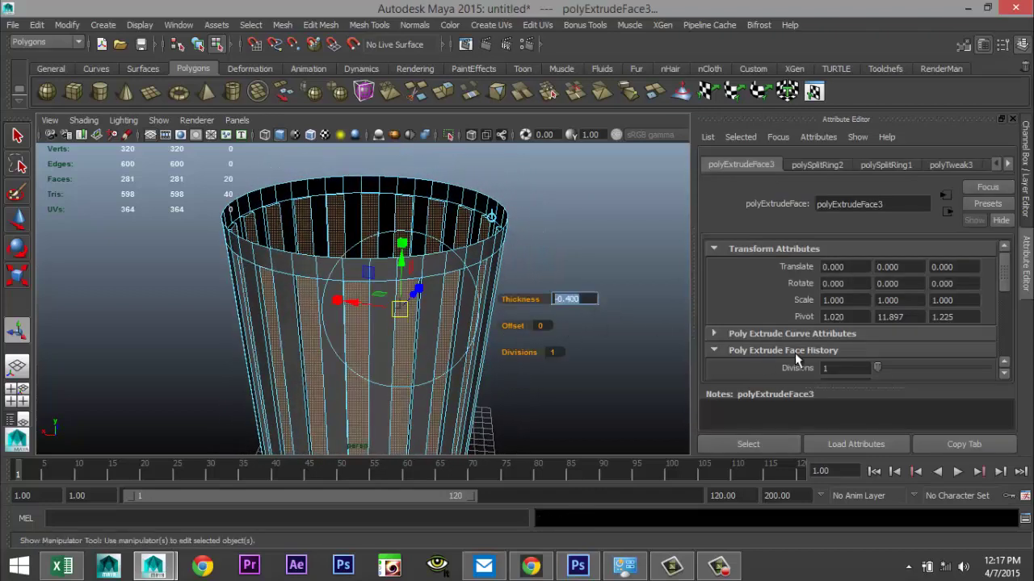
pyautogui.press('Return')
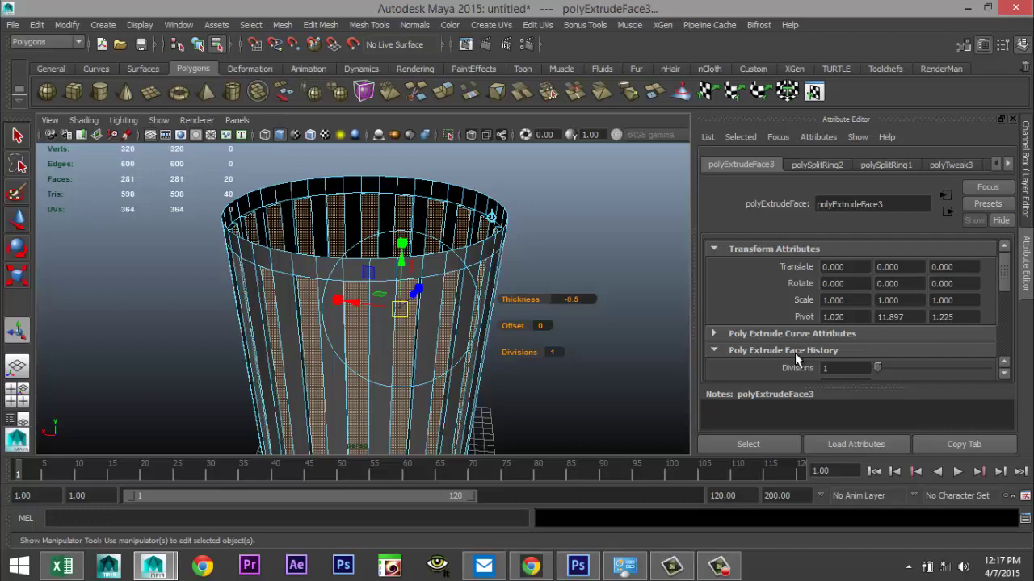
# Step: Set the side face extrusion's thickness to -0.7 and deselect the faces
pyautogui.keyDown('alt'); pyautogui.moveTo(654, 377); pyautogui.dragTo(648, 402); pyautogui.keyUp('alt')
pyautogui.click(583, 222)
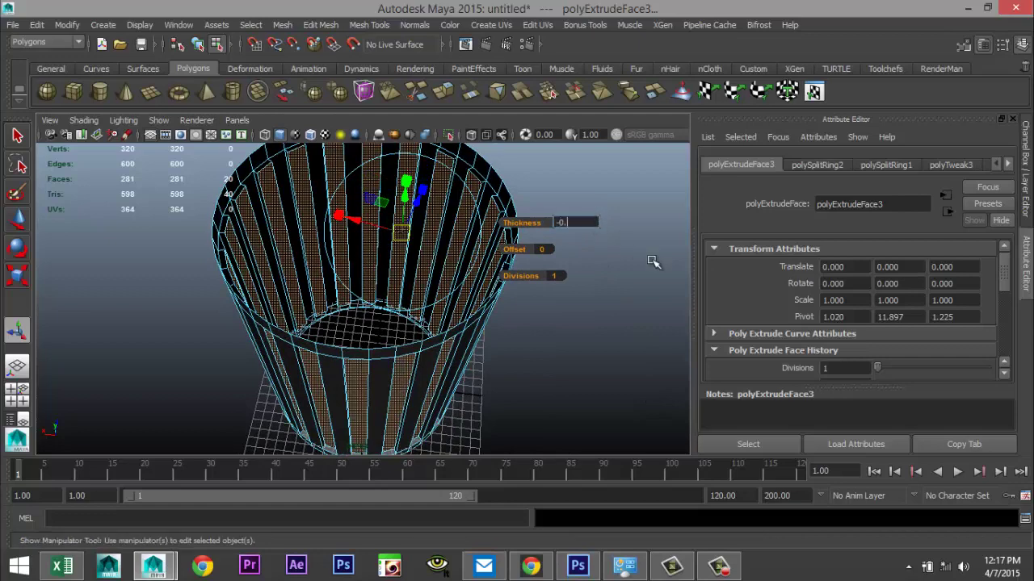
pyautogui.press('Return')
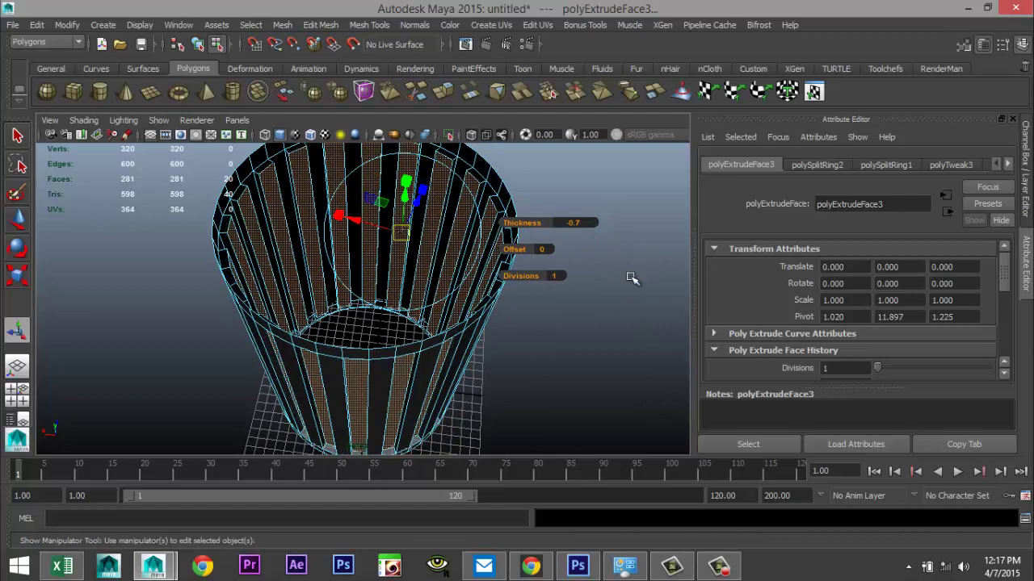
pyautogui.click(562, 352)
# Step: Return to object mode, extrude the whole container with a thickness of 0.2 to thicken its walls, and deselect it
pyautogui.keyDown('alt'); pyautogui.moveTo(565, 344); pyautogui.dragTo(455, 261); pyautogui.keyUp('alt')
pyautogui.moveTo(455, 260); pyautogui.dragTo(504, 218, button='right')
pyautogui.click(490, 249)
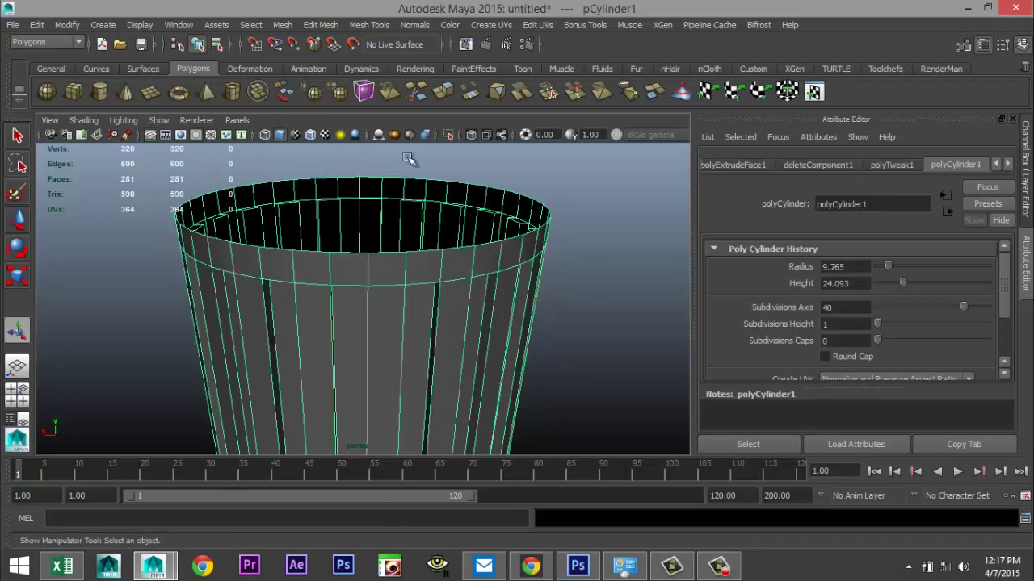
pyautogui.click(315, 25)
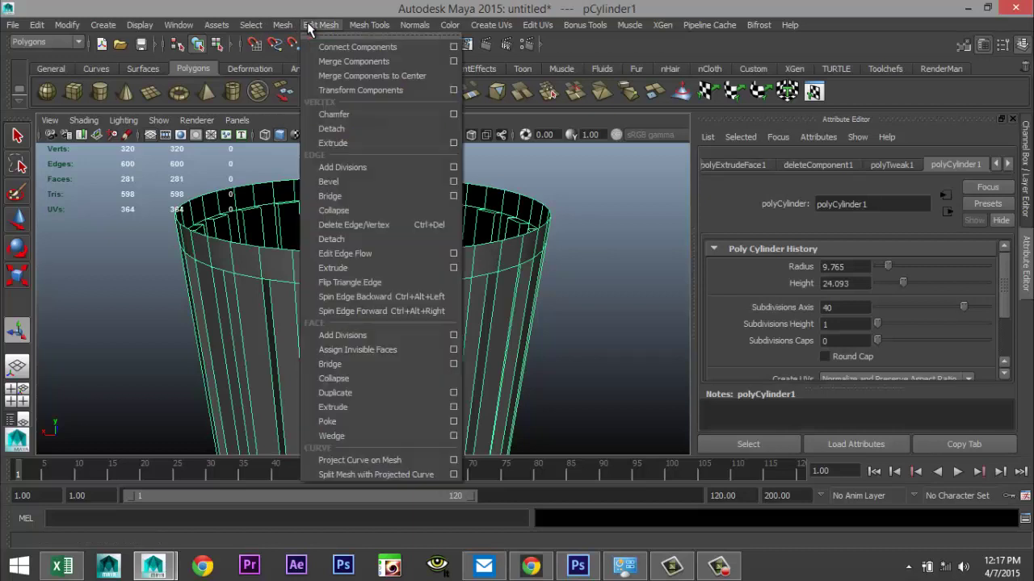
pyautogui.click(351, 408)
pyautogui.scroll(-4, 509, 365)
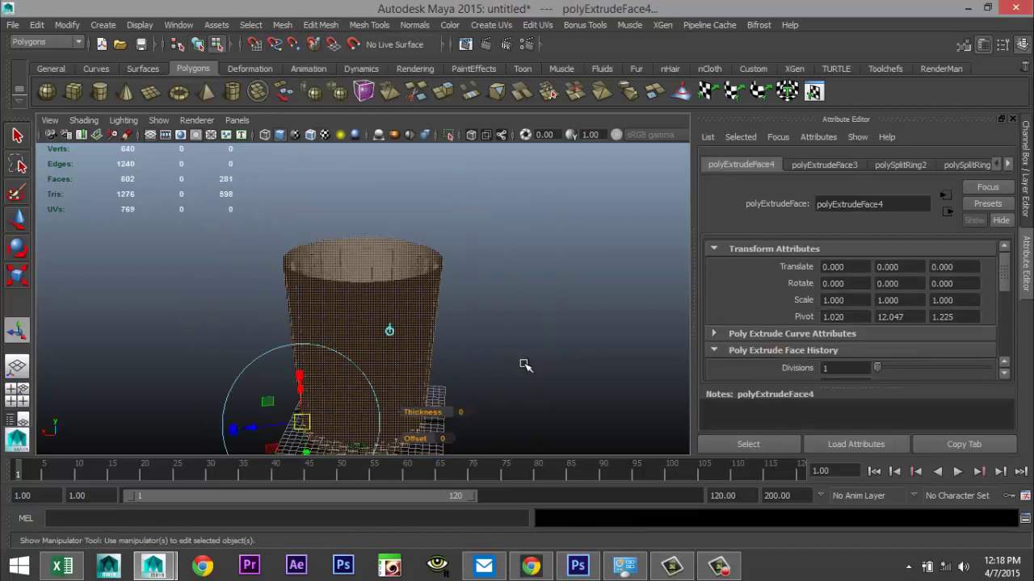
pyautogui.click(462, 412)
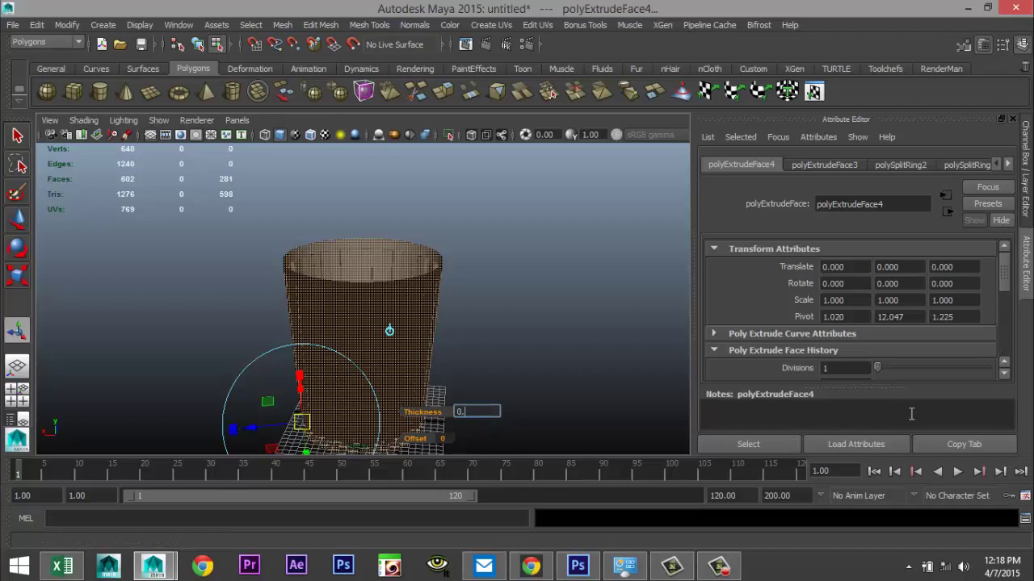
pyautogui.press('Return')
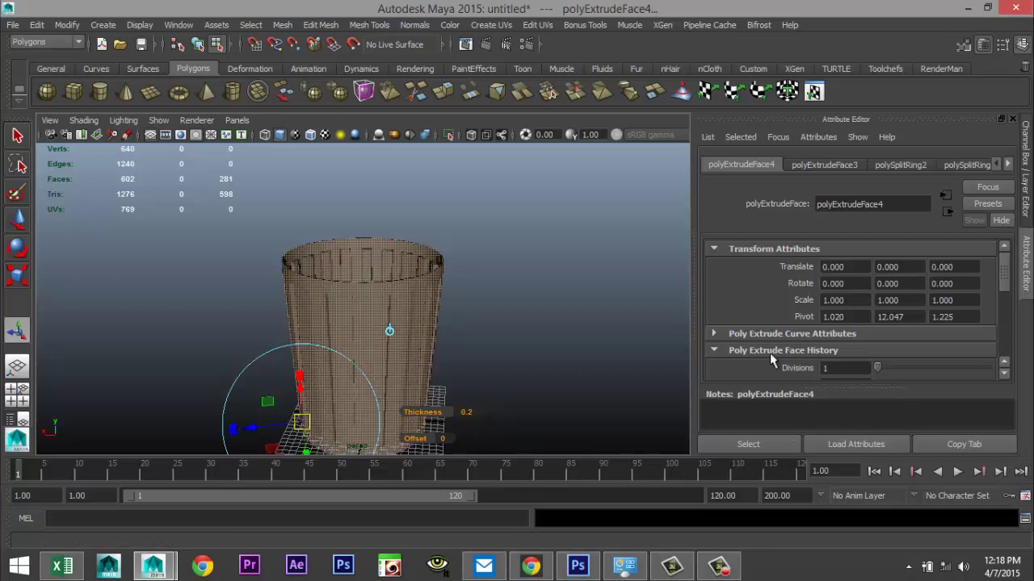
pyautogui.keyDown('alt'); pyautogui.moveTo(443, 310); pyautogui.dragTo(610, 290, button='right'); pyautogui.keyUp('alt')
pyautogui.keyDown('alt'); pyautogui.moveTo(653, 270); pyautogui.dragTo(644, 330); pyautogui.keyUp('alt')
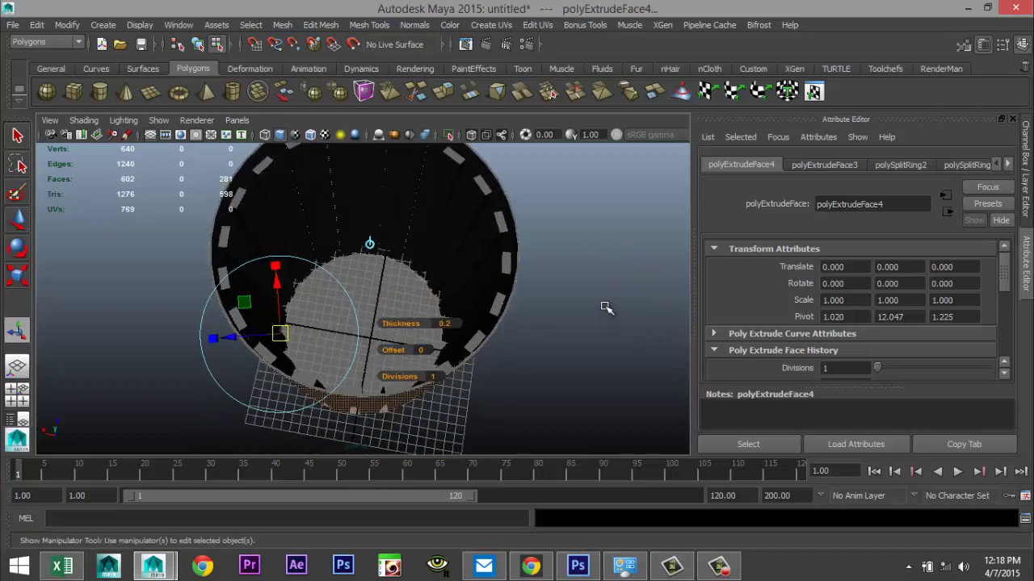
pyautogui.click(602, 317)
# Step: Create a flat polygon cylinder beside the container, about 12.8 in radius and 4 high
pyautogui.keyDown('alt'); pyautogui.moveTo(554, 395); pyautogui.dragTo(442, 305); pyautogui.keyUp('alt')
pyautogui.scroll(2, 474, 307)
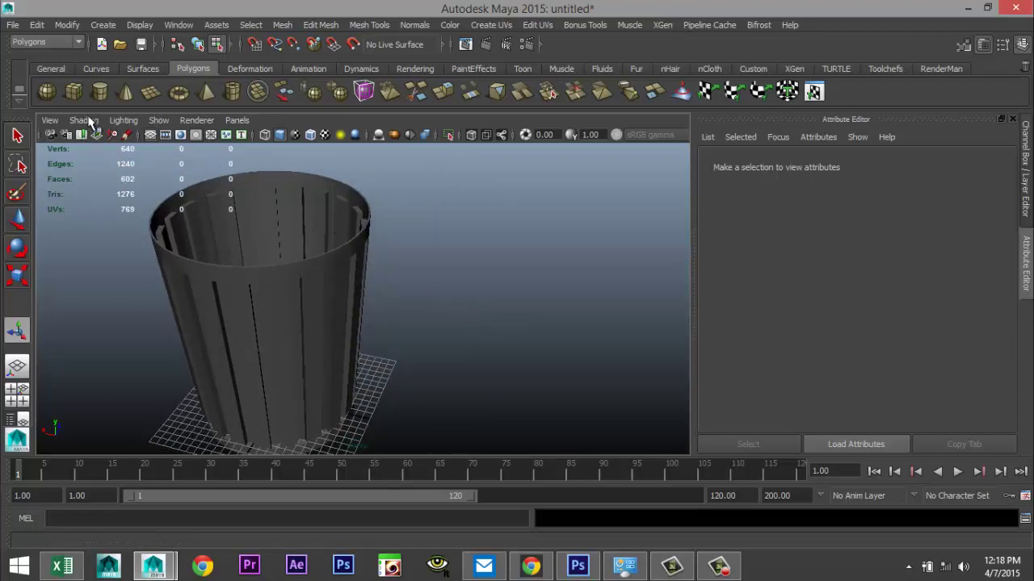
pyautogui.click(100, 91)
pyautogui.moveTo(501, 396); pyautogui.dragTo(588, 392)
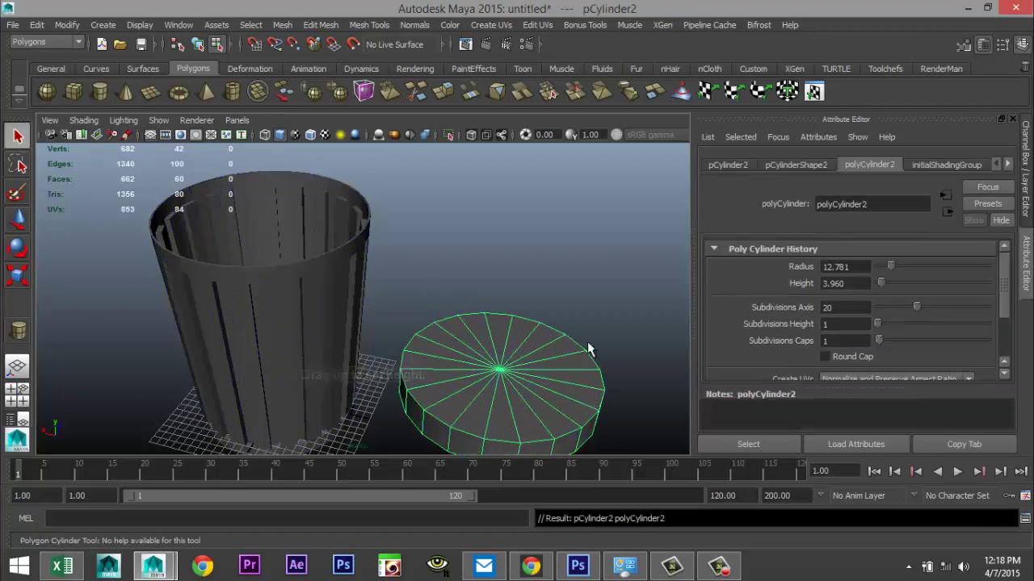
# Step: Set the new cylinder's cap subdivisions to 5 and its axis subdivisions to 40
pyautogui.keyDown('alt'); pyautogui.moveTo(572, 303); pyautogui.dragTo(520, 286); pyautogui.keyUp('alt')
pyautogui.doubleClick(854, 340)
pyautogui.write('5')
pyautogui.press('Return')
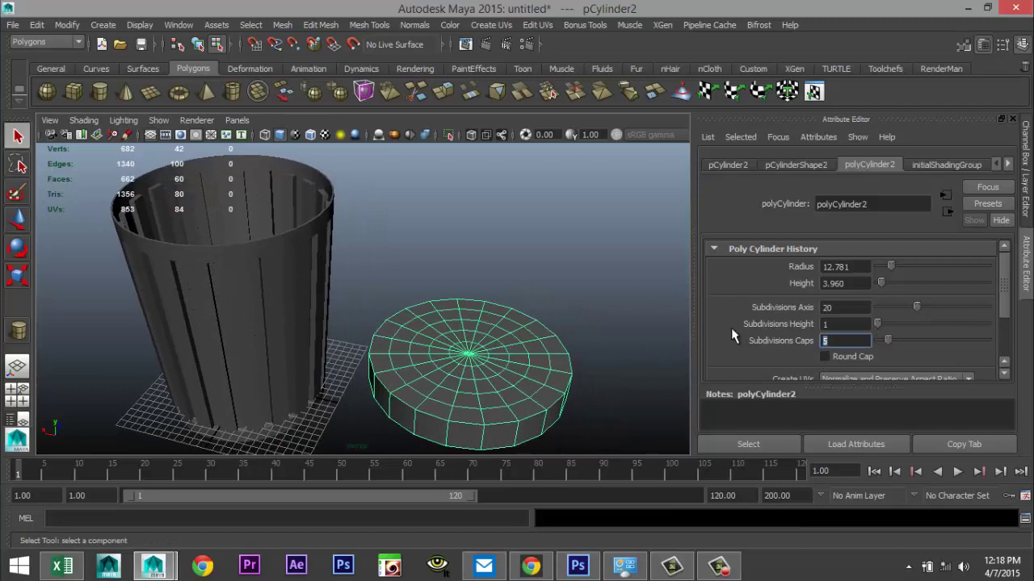
pyautogui.click(833, 307)
pyautogui.write('40')
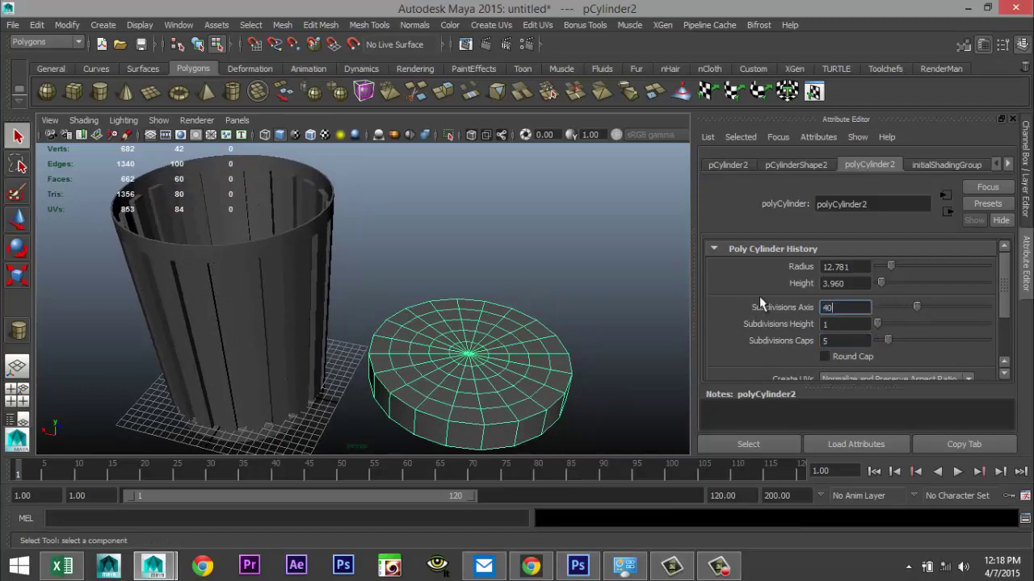
pyautogui.press('Return')
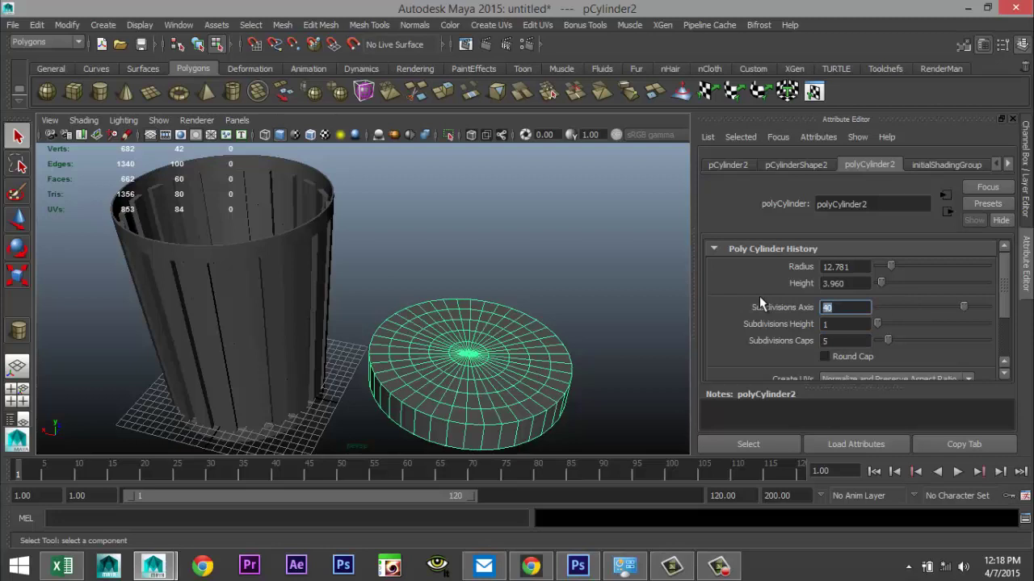
# Step: Move the flat cylinder to the origin by setting its Translate X, Y and Z to 0
pyautogui.click(737, 167)
pyautogui.doubleClick(862, 267)
pyautogui.write('0')
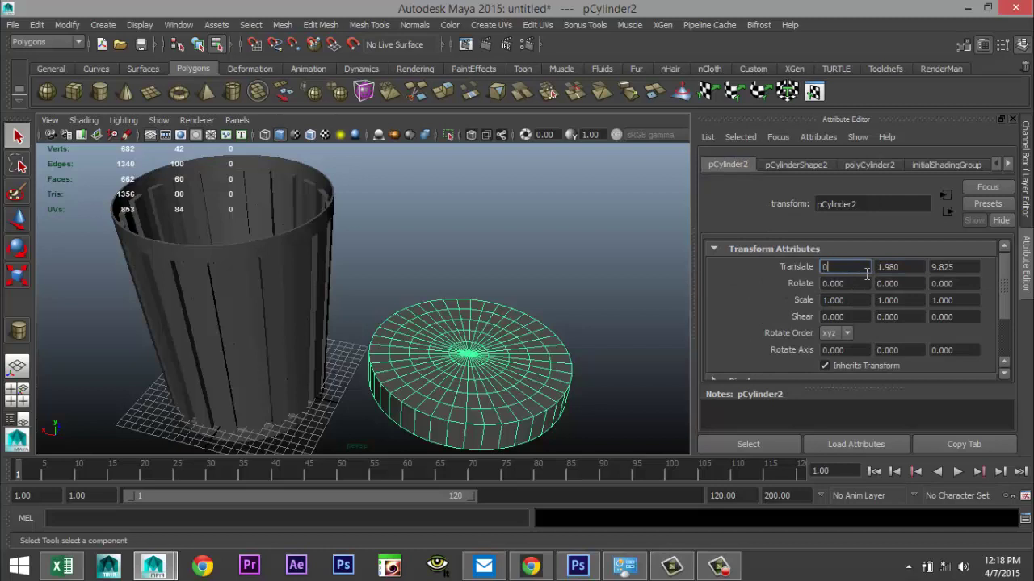
pyautogui.press('Tab')
pyautogui.write('0')
pyautogui.press('Tab')
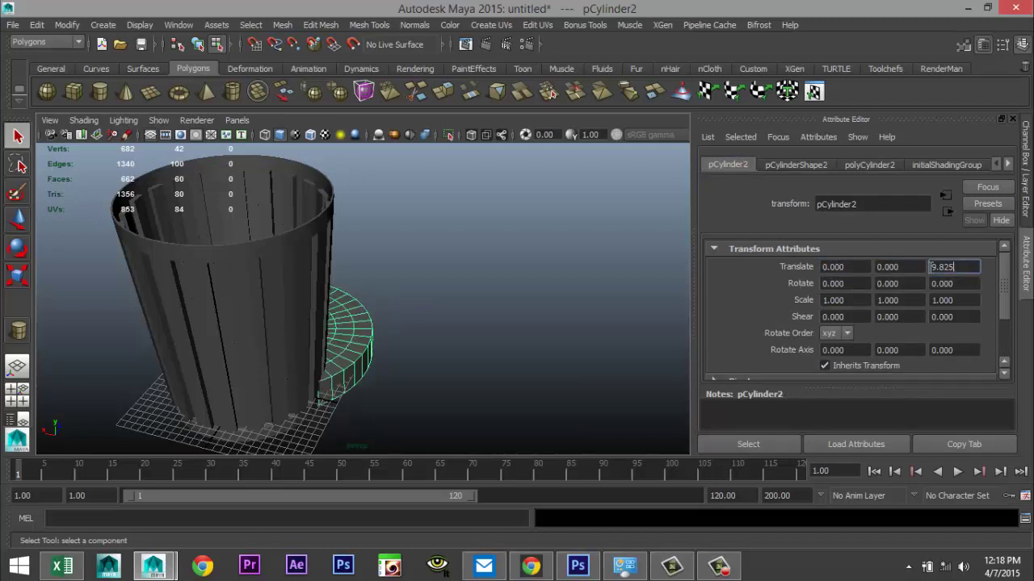
pyautogui.write('0')
pyautogui.click(908, 267)
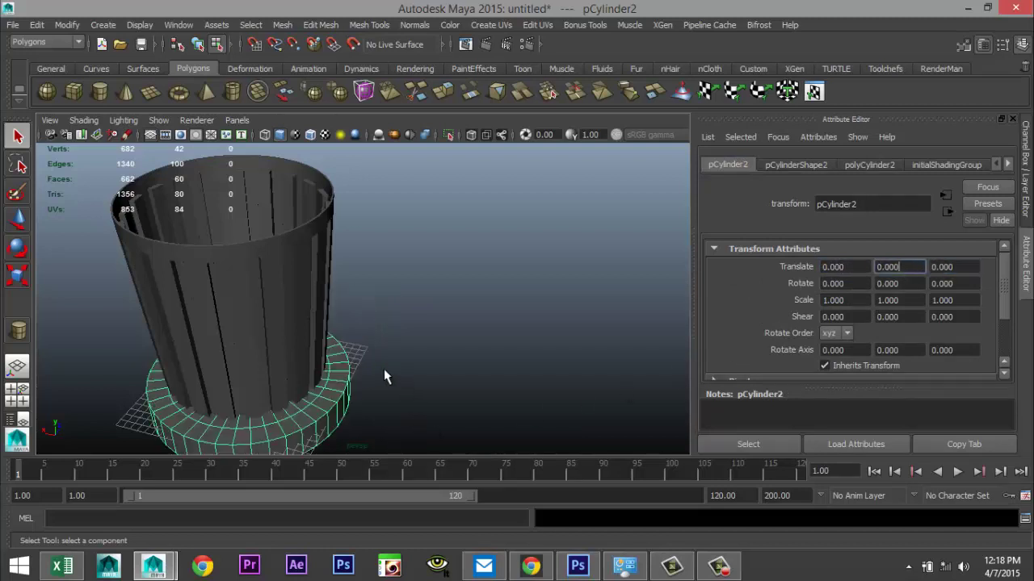
# Step: Raise the flat cylinder vertically onto the container's top rim, to a Translate Y of about 25.7
pyautogui.moveTo(328, 398); pyautogui.dragTo(394, 212, button='right')
pyautogui.hotkey('ctrl', 'z')
pyautogui.hotkey('ctrl', 'z')
pyautogui.hotkey('ctrl', 'z')
pyautogui.hotkey('ctrl', 'z')
pyautogui.hotkey('ctrl', 'z')
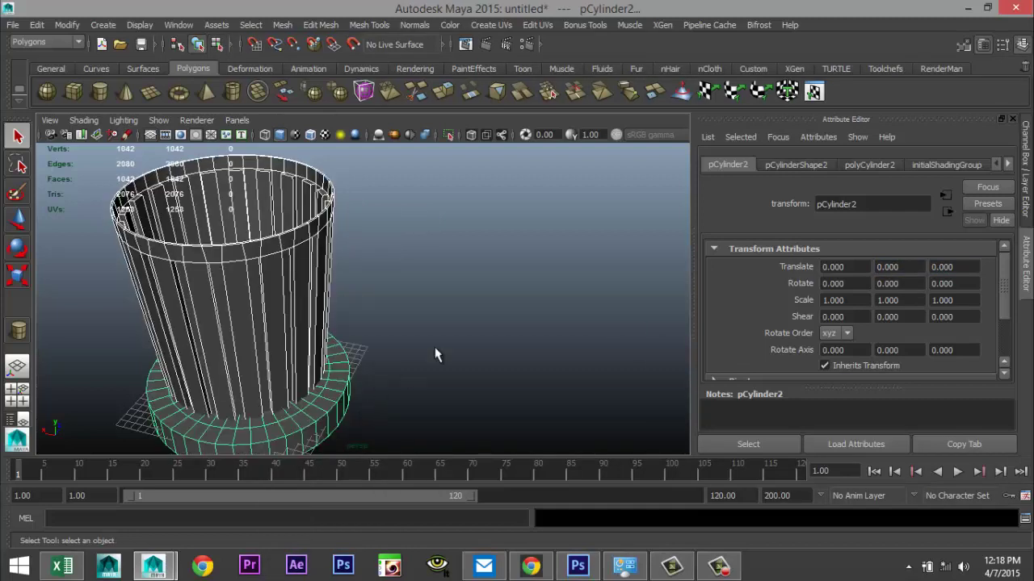
pyautogui.moveTo(246, 323); pyautogui.dragTo(233, 113)
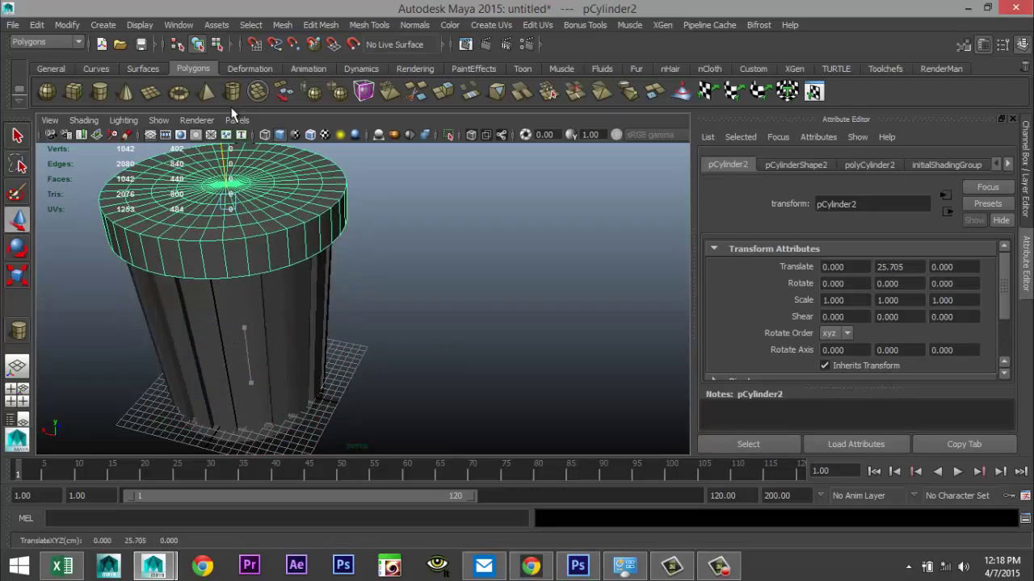
# Step: Centre the container on the origin by setting its Translate X, Y and Z to 0, viewing it from above in wireframe
pyautogui.click(17, 393)
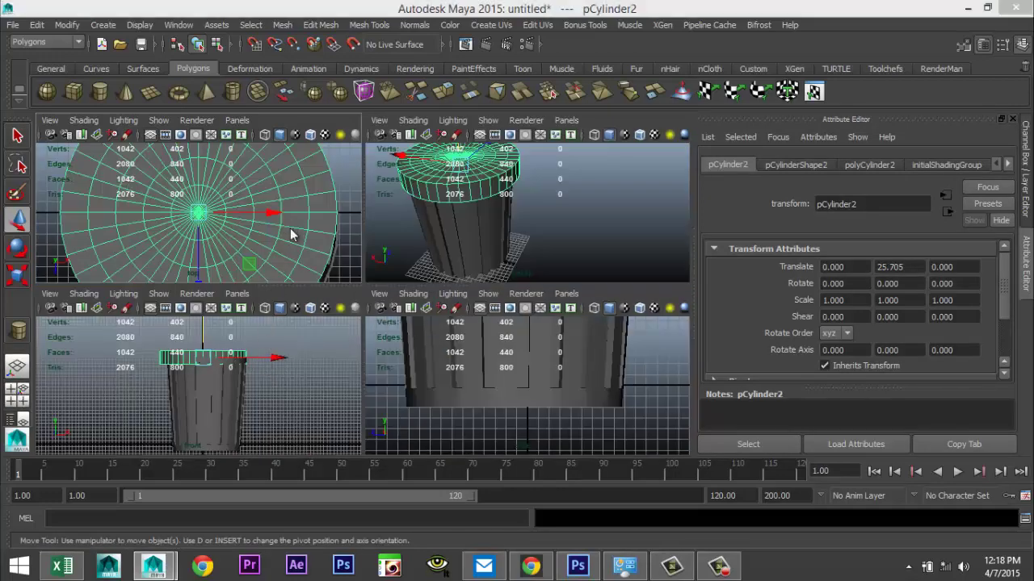
pyautogui.press('space')
pyautogui.press('4')
pyautogui.scroll(-5, 461, 315)
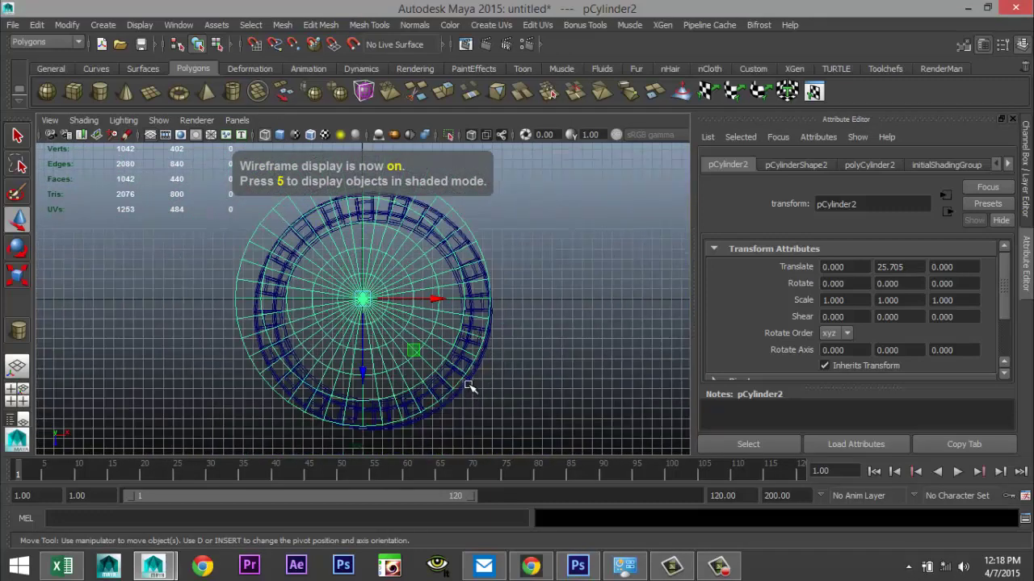
pyautogui.click(469, 388)
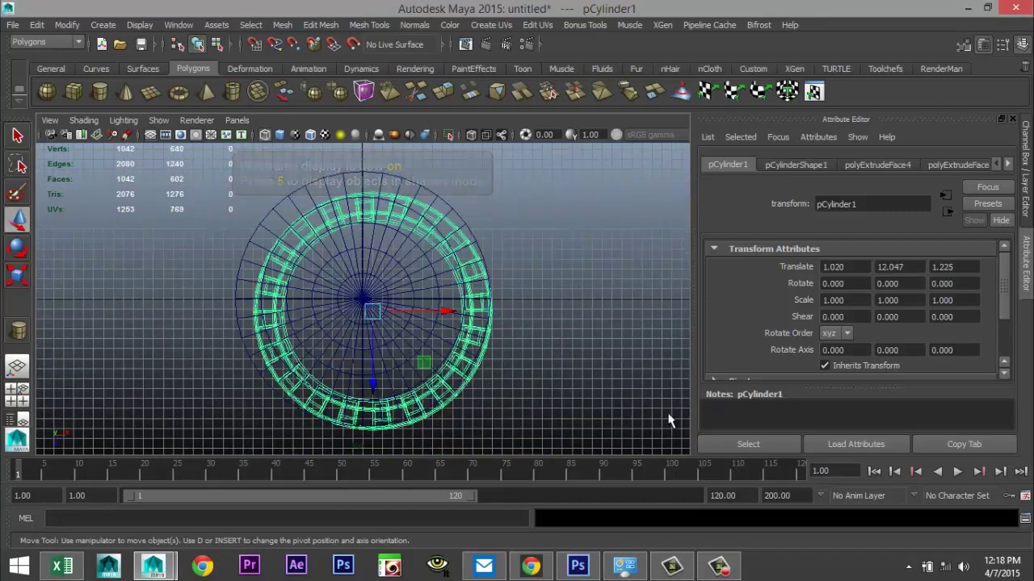
pyautogui.write('0')
pyautogui.click(901, 266)
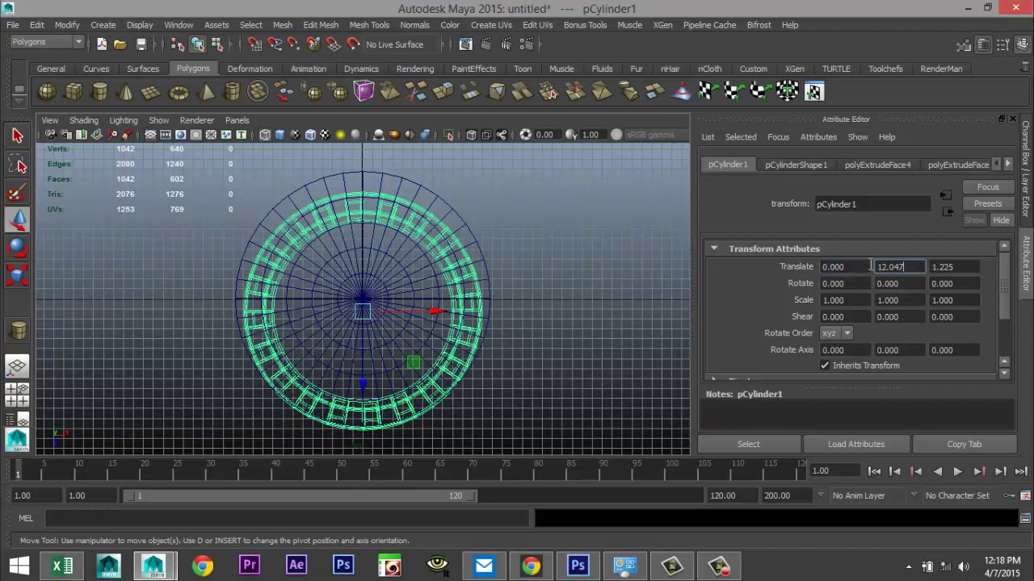
pyautogui.press('Tab')
pyautogui.press('Return')
# Step: Scale the lid cylinder down uniformly to about 0.941 so its edge matches the container's outer rim in the top view
pyautogui.scroll(3, 535, 334)
pyautogui.click(529, 245)
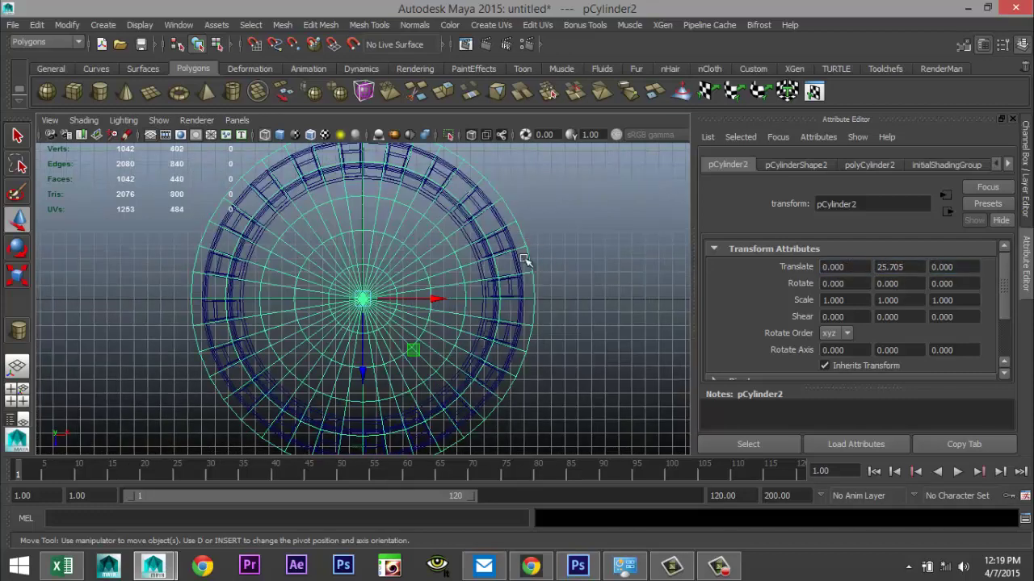
pyautogui.click(18, 394)
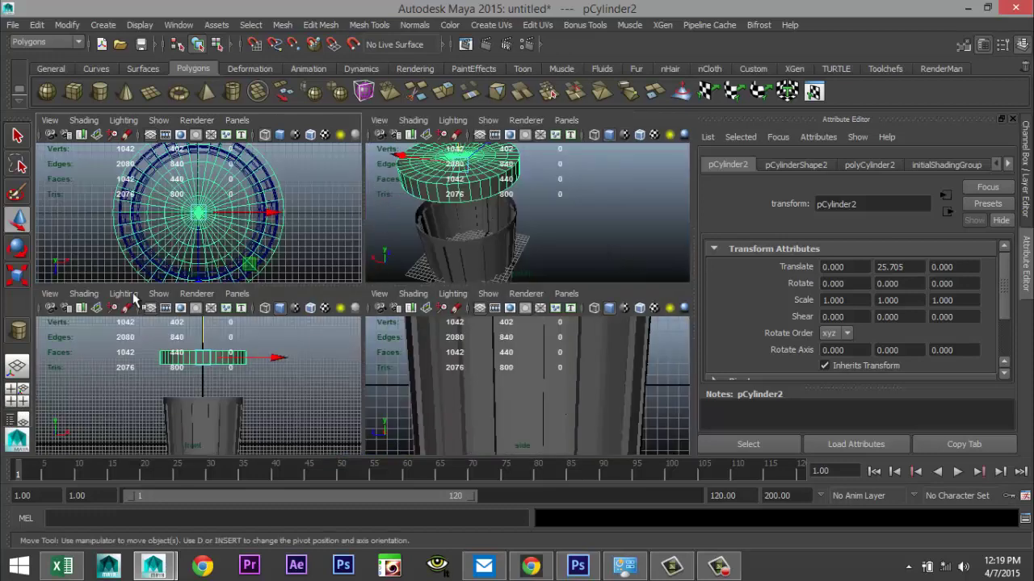
pyautogui.press('space')
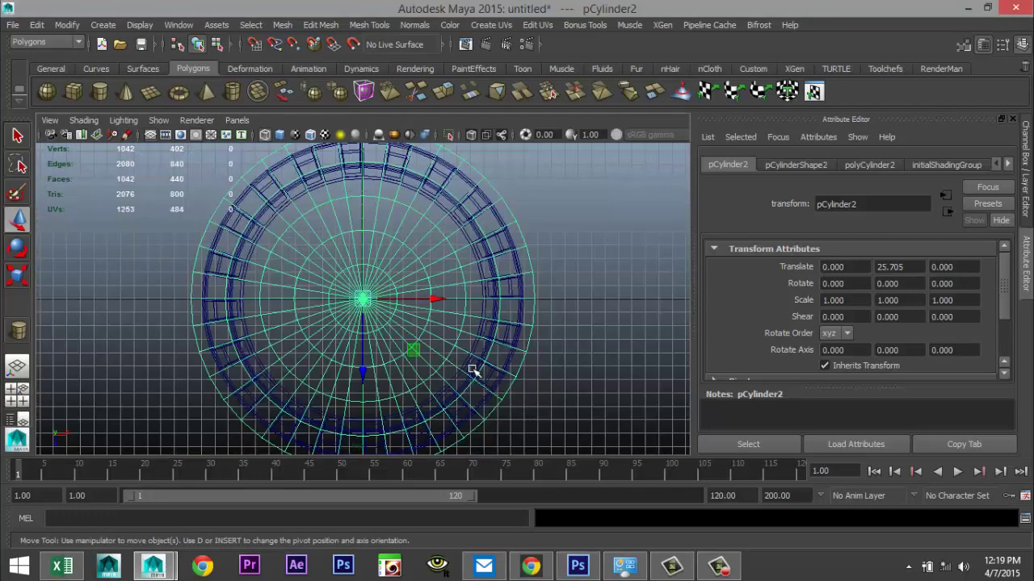
pyautogui.press('r')
pyautogui.moveTo(358, 297); pyautogui.dragTo(348, 298)
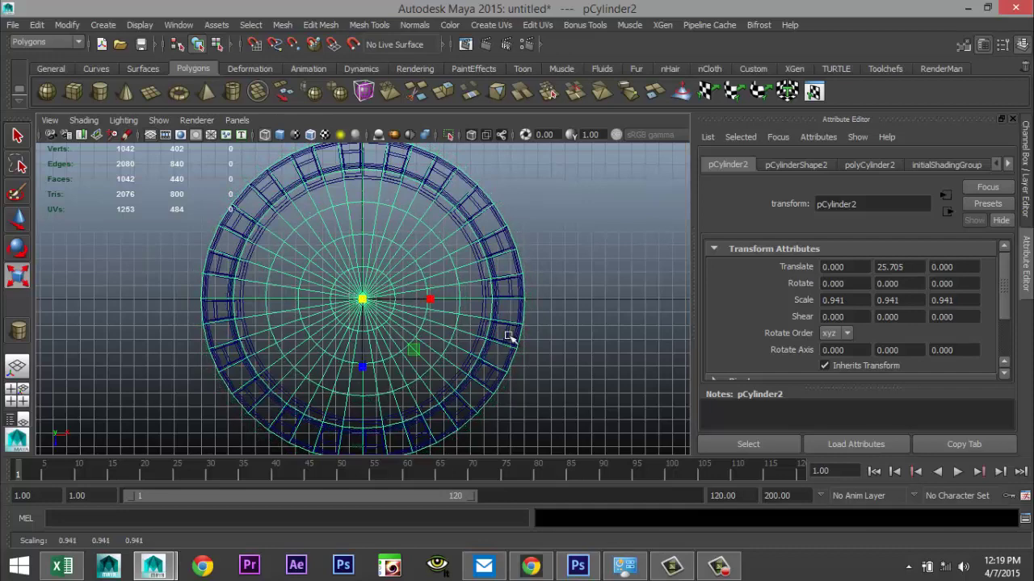
# Step: Delete the four outer rings of faces on the underside of the lid, leaving the central triangle fan
pyautogui.click(17, 394)
pyautogui.press('space')
pyautogui.keyDown('alt'); pyautogui.moveTo(497, 335); pyautogui.dragTo(541, 329); pyautogui.keyUp('alt')
pyautogui.scroll(3, 533, 329)
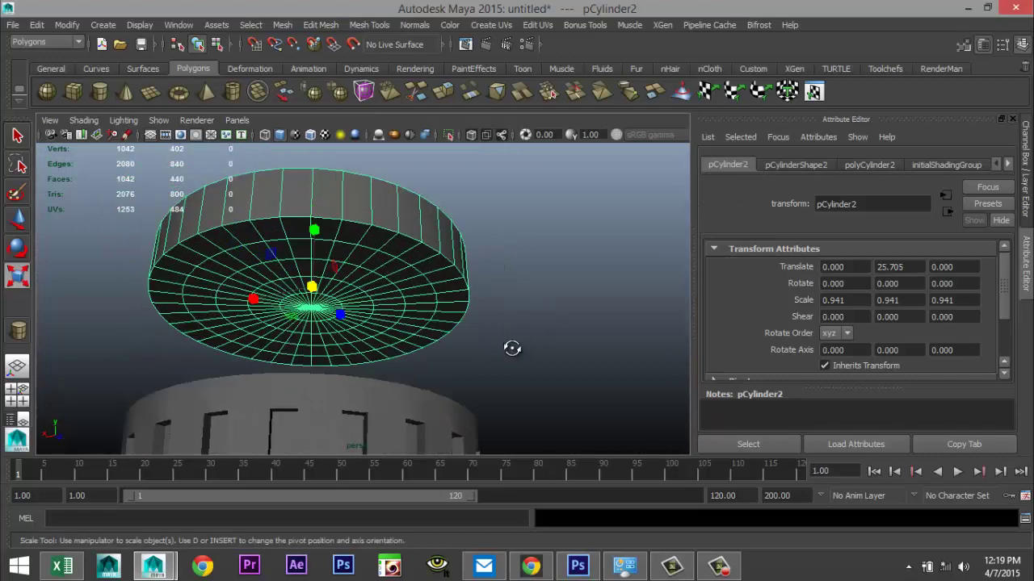
pyautogui.keyDown('alt'); pyautogui.moveTo(514, 345); pyautogui.dragTo(558, 342, button='middle'); pyautogui.keyUp('alt')
pyautogui.scroll(5, 563, 347)
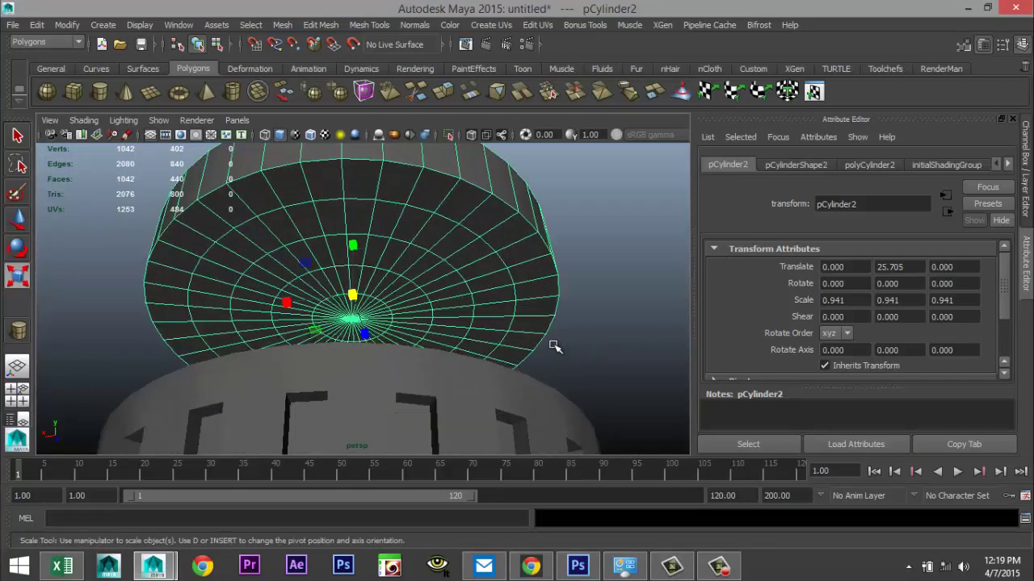
pyautogui.moveTo(327, 279); pyautogui.dragTo(327, 277, button='right')
pyautogui.click(326, 279)
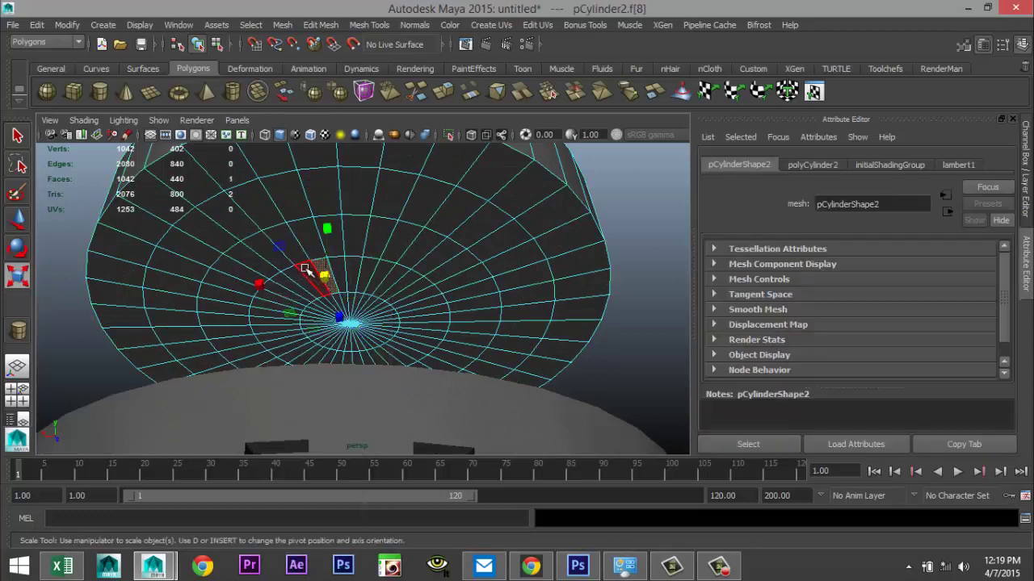
pyautogui.doubleClick(306, 271)
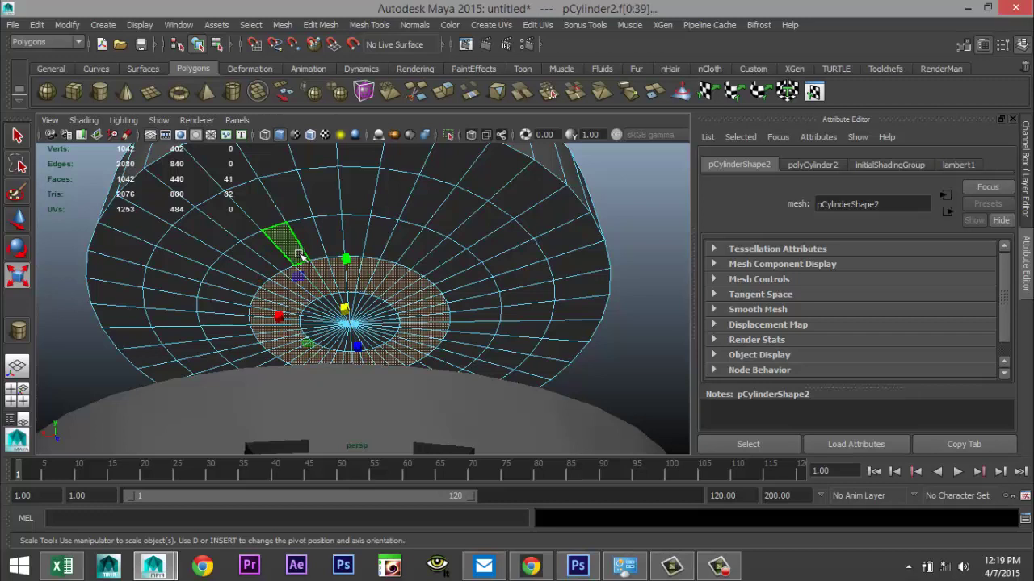
pyautogui.keyDown('shift'); pyautogui.doubleClick(272, 257); pyautogui.keyUp('shift')
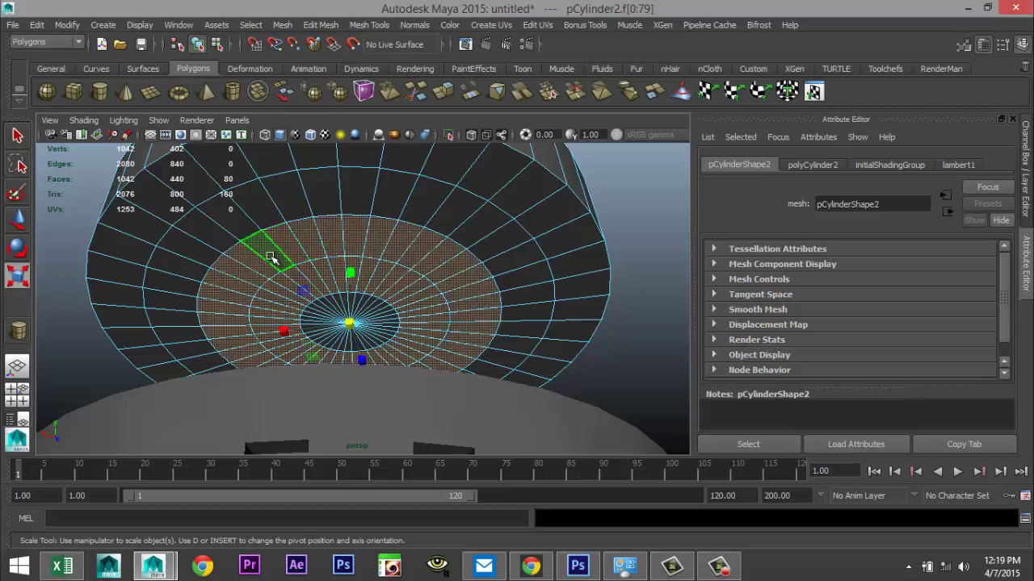
pyautogui.keyDown('shift'); pyautogui.doubleClick(223, 217); pyautogui.keyUp('shift')
pyautogui.keyDown('shift'); pyautogui.click(206, 179); pyautogui.keyUp('shift')
pyautogui.keyDown('shift'); pyautogui.doubleClick(204, 181); pyautogui.keyUp('shift')
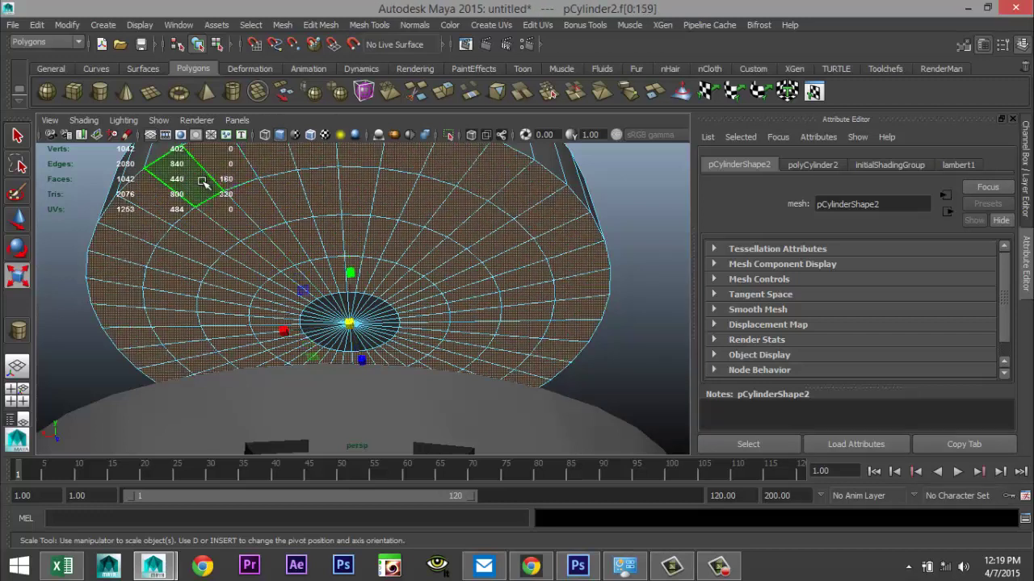
pyautogui.press('Delete')
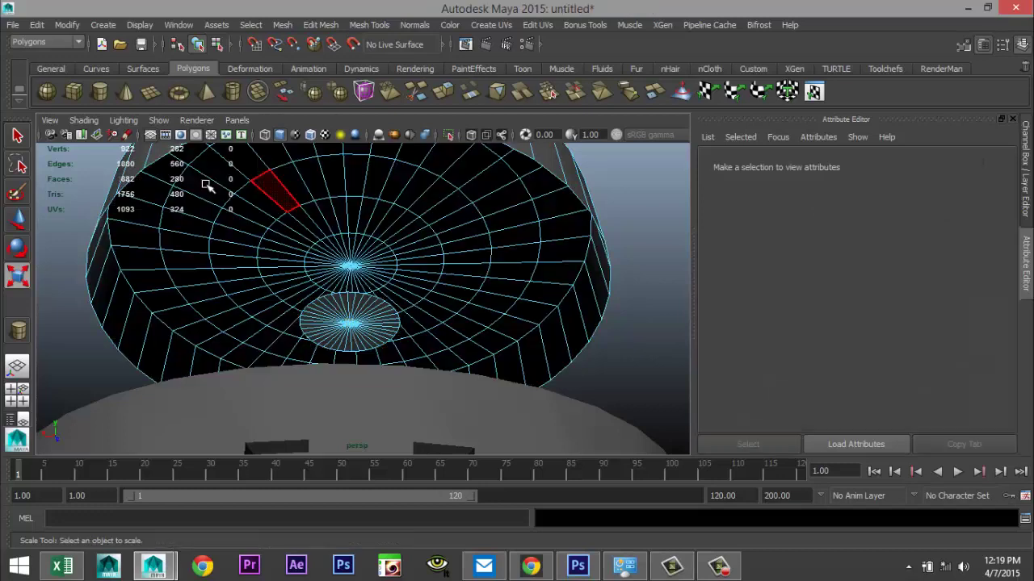
# Step: Delete all 40 triangular faces of the disc remaining at the centre of the lid's underside
pyautogui.keyDown('alt'); pyautogui.moveTo(302, 272); pyautogui.dragTo(294, 233, button='middle'); pyautogui.keyUp('alt')
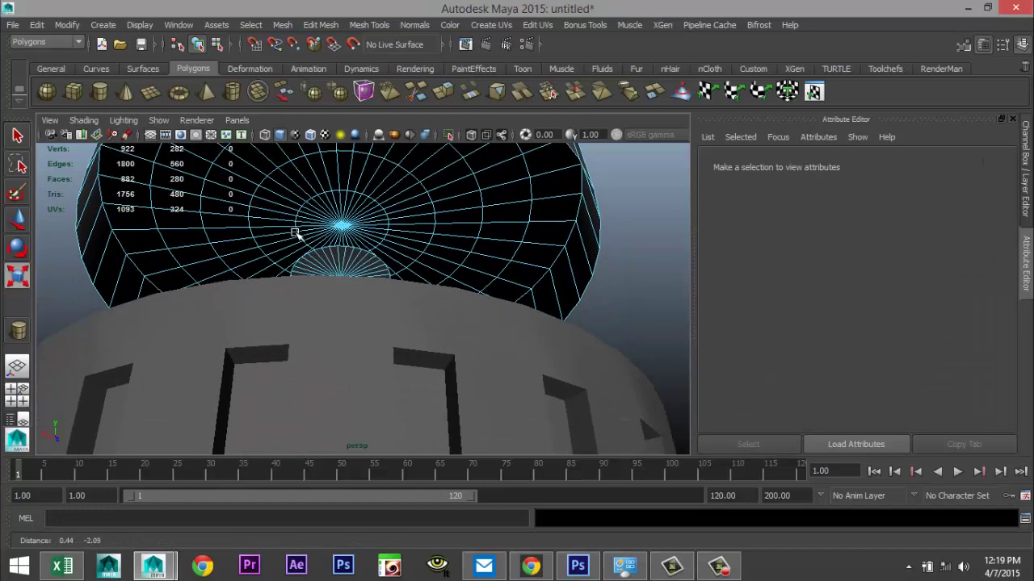
pyautogui.keyDown('alt'); pyautogui.moveTo(294, 233); pyautogui.dragTo(323, 272, button='right'); pyautogui.keyUp('alt')
pyautogui.scroll(5, 325, 273)
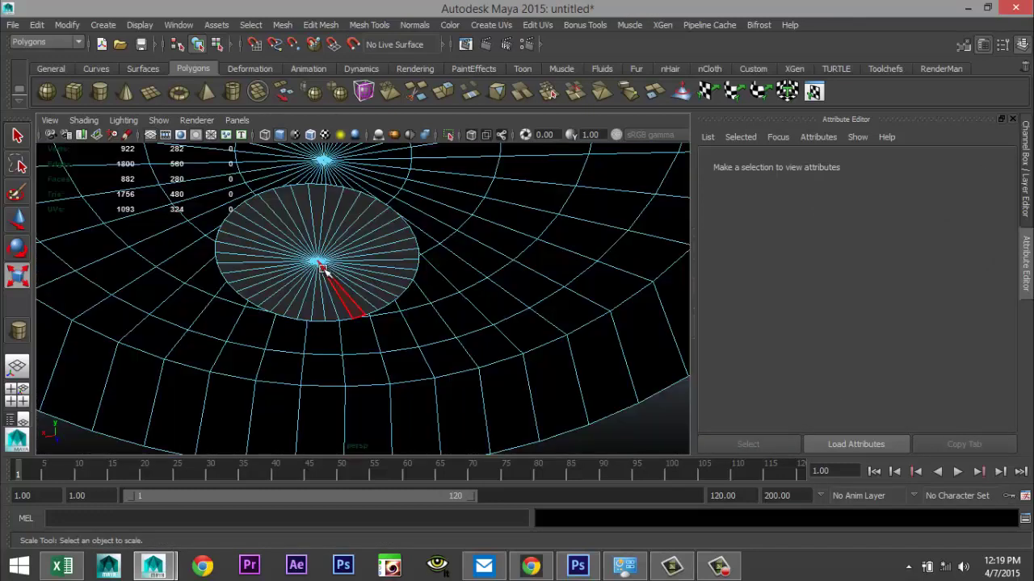
pyautogui.click(334, 210)
pyautogui.keyDown('shift'); pyautogui.click(328, 206); pyautogui.keyUp('shift')
pyautogui.keyDown('shift'); pyautogui.click(311, 203); pyautogui.keyUp('shift')
pyautogui.keyDown('shift'); pyautogui.click(301, 208); pyautogui.keyUp('shift')
pyautogui.keyDown('shift'); pyautogui.click(291, 214); pyautogui.keyUp('shift')
pyautogui.keyDown('shift'); pyautogui.click(268, 216); pyautogui.keyUp('shift')
pyautogui.keyDown('shift'); pyautogui.click(240, 211); pyautogui.keyUp('shift')
pyautogui.keyDown('shift'); pyautogui.click(233, 219); pyautogui.keyUp('shift')
pyautogui.moveTo(229, 229); pyautogui.dragTo(227, 247)
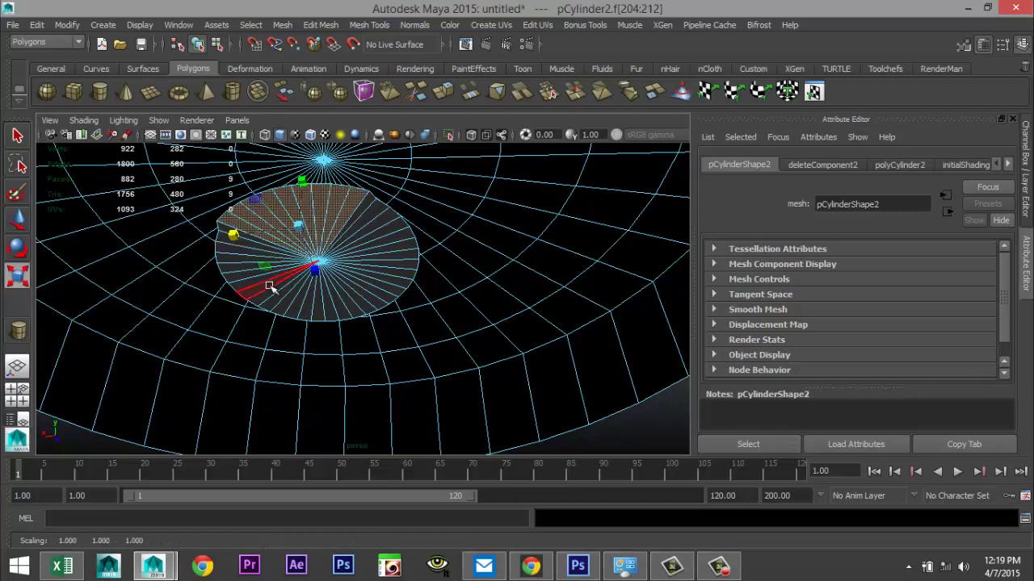
pyautogui.hotkey('ctrl', 'z')
pyautogui.keyDown('shift'); pyautogui.click(232, 251); pyautogui.keyUp('shift')
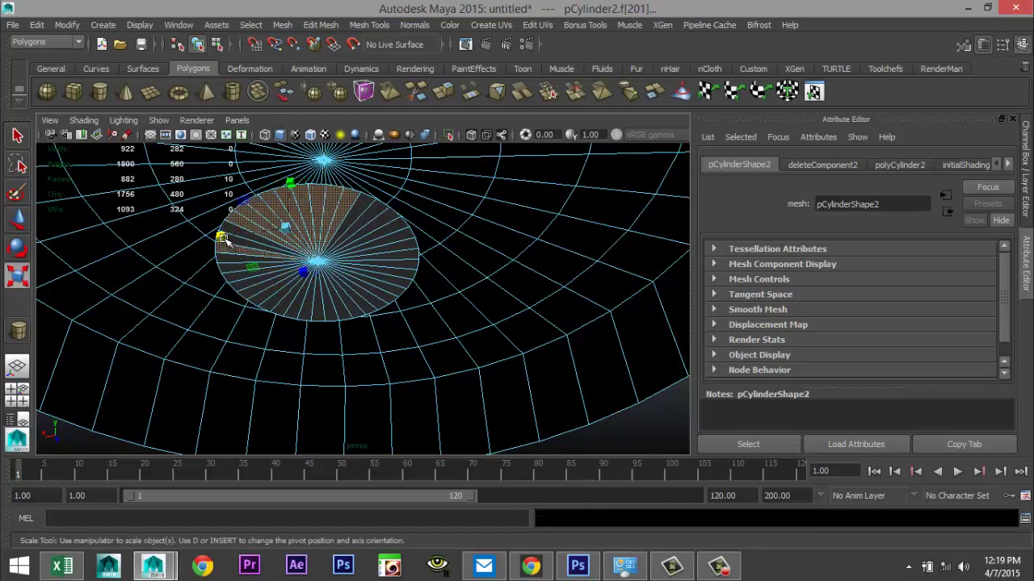
pyautogui.keyDown('shift'); pyautogui.click(230, 238); pyautogui.keyUp('shift')
pyautogui.scroll(4, 268, 295)
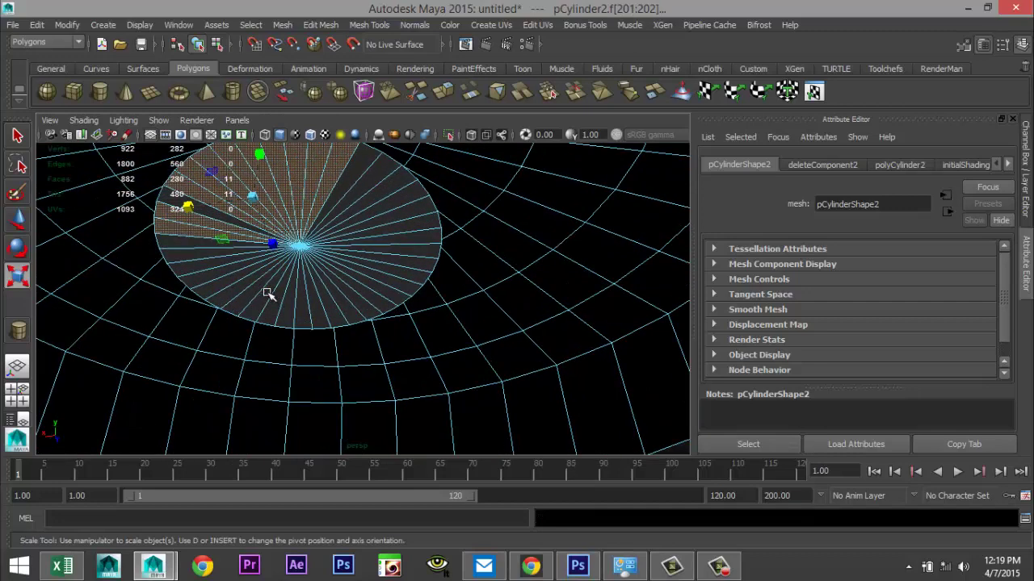
pyautogui.keyDown('shift'); pyautogui.click(365, 203); pyautogui.keyUp('shift')
pyautogui.keyDown('shift'); pyautogui.click(363, 186); pyautogui.keyUp('shift')
pyautogui.keyDown('shift'); pyautogui.click(351, 173); pyautogui.keyUp('shift')
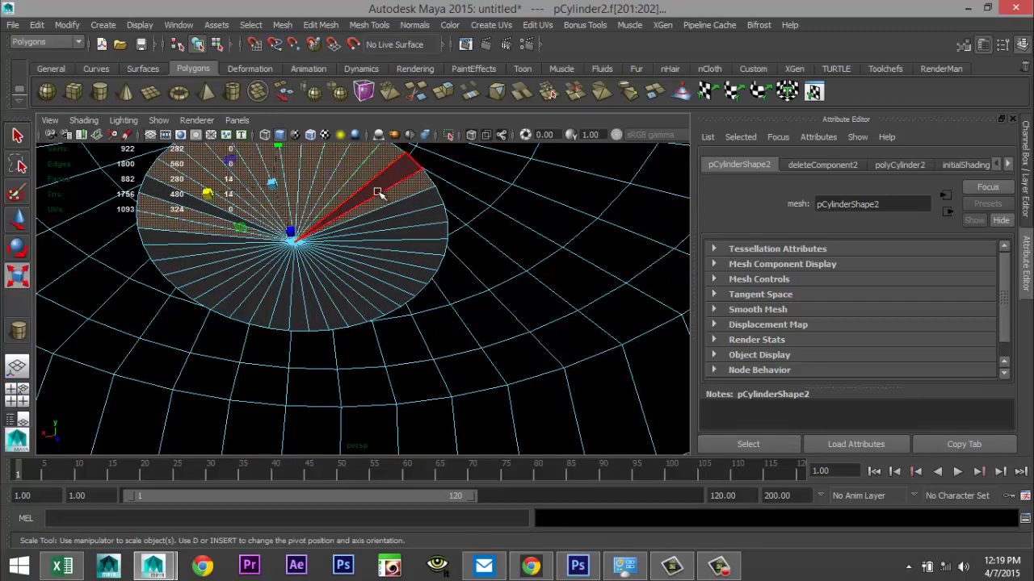
pyautogui.keyDown('shift'); pyautogui.click(376, 186); pyautogui.keyUp('shift')
pyautogui.keyDown('shift'); pyautogui.click(407, 217); pyautogui.keyUp('shift')
pyautogui.keyDown('shift'); pyautogui.click(414, 231); pyautogui.keyUp('shift')
pyautogui.keyDown('shift'); pyautogui.click(415, 249); pyautogui.keyUp('shift')
pyautogui.keyDown('shift'); pyautogui.click(412, 266); pyautogui.keyUp('shift')
pyautogui.keyDown('shift'); pyautogui.click(405, 274); pyautogui.keyUp('shift')
pyautogui.keyDown('shift'); pyautogui.click(397, 286); pyautogui.keyUp('shift')
pyautogui.keyDown('shift'); pyautogui.click(393, 296); pyautogui.keyUp('shift')
pyautogui.keyDown('shift'); pyautogui.click(385, 305); pyautogui.keyUp('shift')
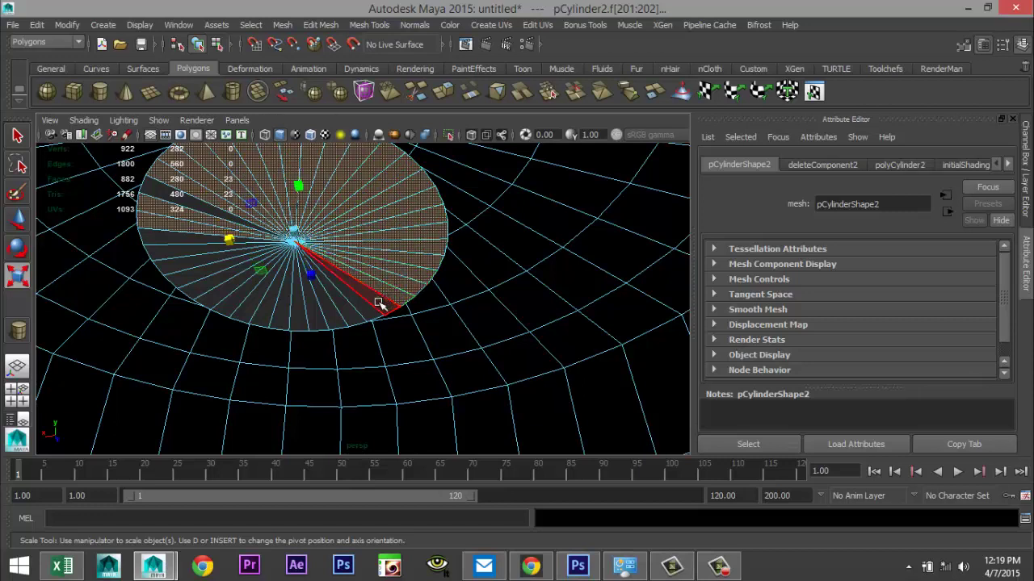
pyautogui.keyDown('shift'); pyautogui.click(375, 311); pyautogui.keyUp('shift')
pyautogui.keyDown('shift'); pyautogui.click(365, 316); pyautogui.keyUp('shift')
pyautogui.keyDown('shift'); pyautogui.click(352, 327); pyautogui.keyUp('shift')
pyautogui.keyDown('shift'); pyautogui.click(357, 332); pyautogui.keyUp('shift')
pyautogui.keyDown('shift'); pyautogui.click(350, 320); pyautogui.keyUp('shift')
pyautogui.keyDown('shift'); pyautogui.click(333, 317); pyautogui.keyUp('shift')
pyautogui.keyDown('shift'); pyautogui.click(316, 321); pyautogui.keyUp('shift')
pyautogui.keyDown('shift'); pyautogui.click(296, 323); pyautogui.keyUp('shift')
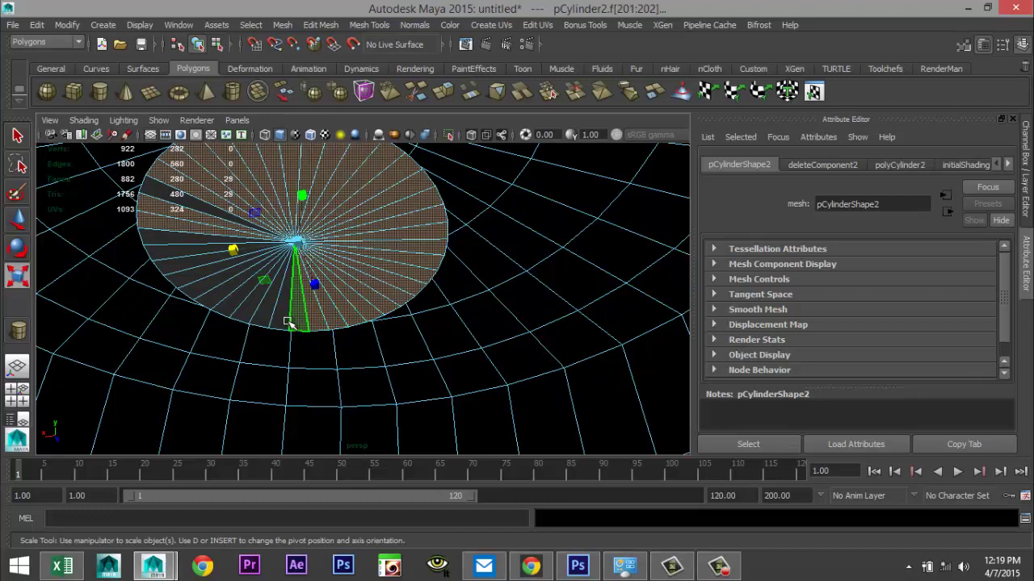
pyautogui.keyDown('shift'); pyautogui.click(276, 319); pyautogui.keyUp('shift')
pyautogui.keyDown('shift'); pyautogui.click(263, 314); pyautogui.keyUp('shift')
pyautogui.keyDown('shift'); pyautogui.click(245, 308); pyautogui.keyUp('shift')
pyautogui.keyDown('shift'); pyautogui.click(227, 300); pyautogui.keyUp('shift')
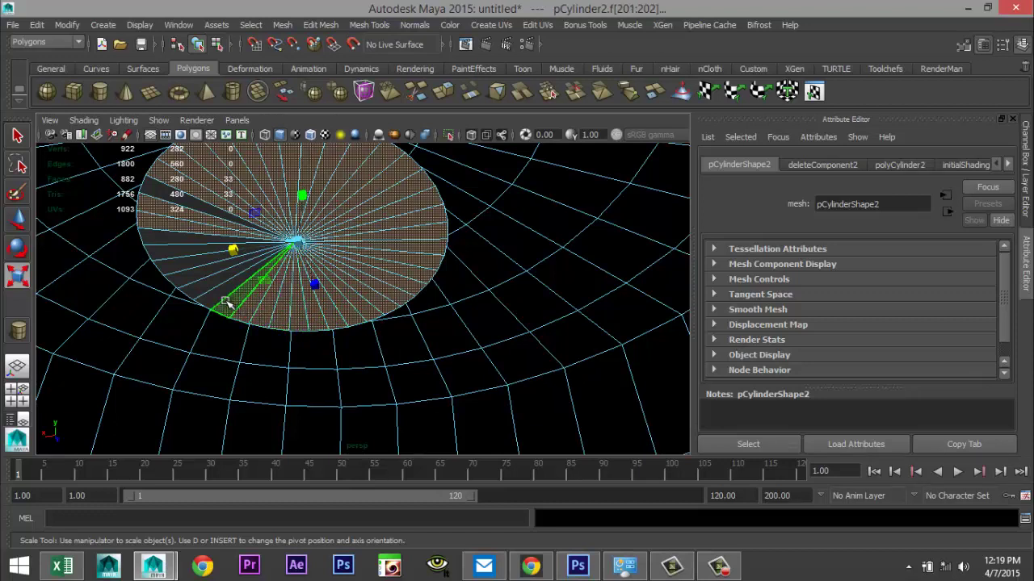
pyautogui.keyDown('shift'); pyautogui.click(210, 291); pyautogui.keyUp('shift')
pyautogui.keyDown('shift'); pyautogui.click(203, 285); pyautogui.keyUp('shift')
pyautogui.keyDown('shift'); pyautogui.click(193, 274); pyautogui.keyUp('shift')
pyautogui.keyDown('shift'); pyautogui.click(183, 260); pyautogui.keyUp('shift')
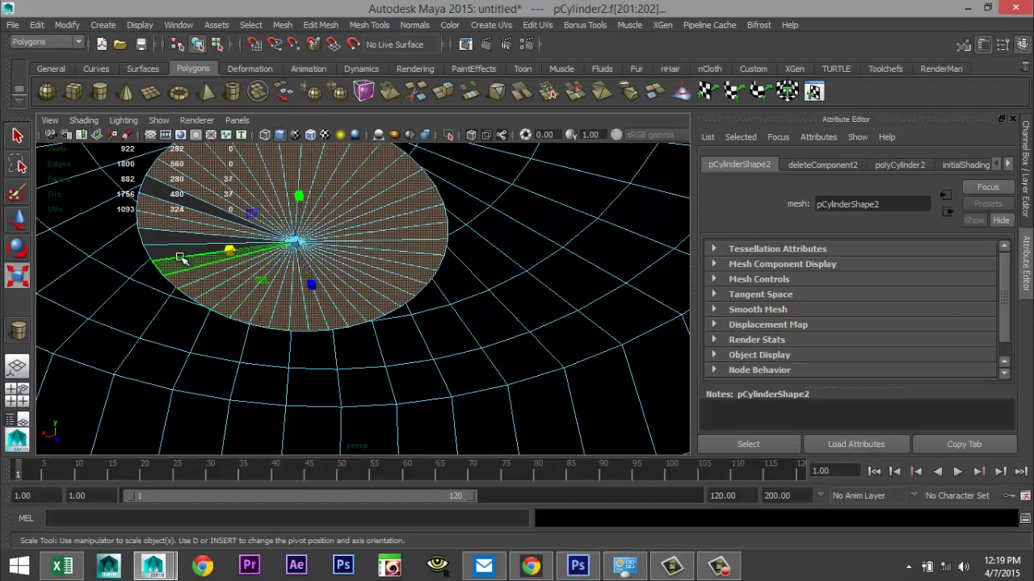
pyautogui.keyDown('shift'); pyautogui.click(175, 249); pyautogui.keyUp('shift')
pyautogui.keyDown('shift'); pyautogui.click(168, 233); pyautogui.keyUp('shift')
pyautogui.keyDown('shift'); pyautogui.click(159, 196); pyautogui.keyUp('shift')
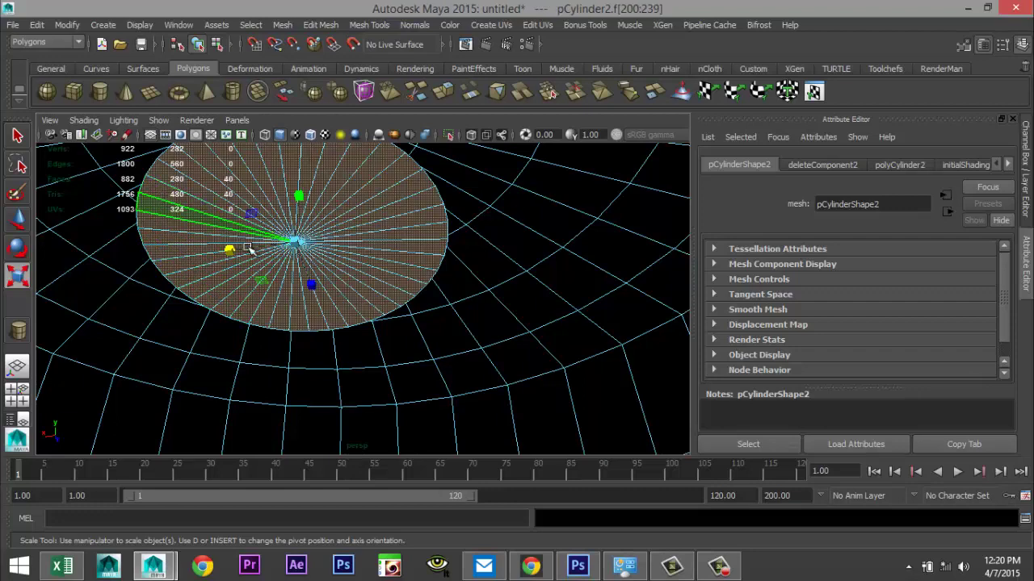
pyautogui.scroll(-3, 368, 336)
pyautogui.keyDown('alt'); pyautogui.moveTo(367, 338); pyautogui.dragTo(500, 279); pyautogui.keyUp('alt')
pyautogui.scroll(-5, 355, 356)
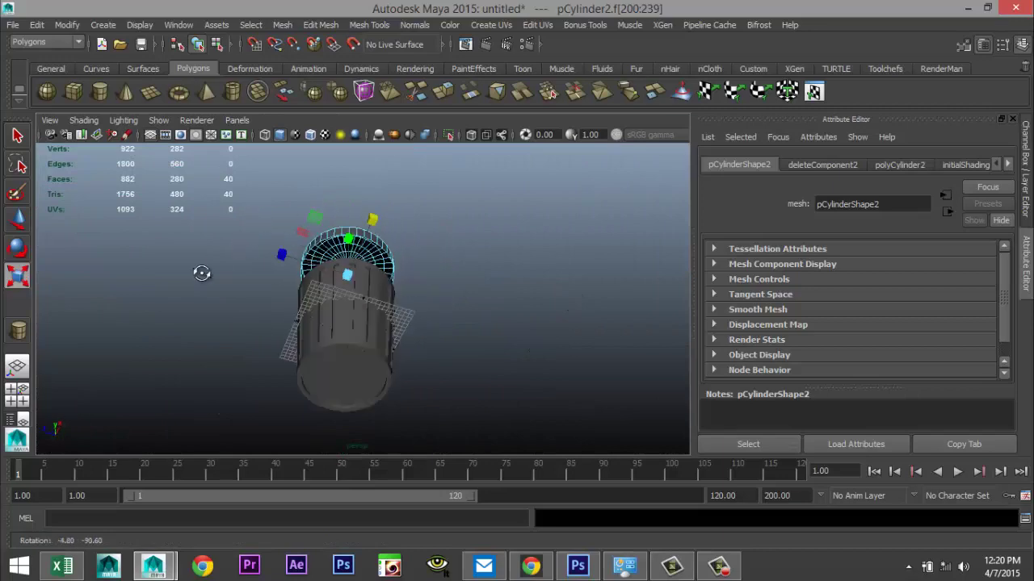
pyautogui.press('r')
pyautogui.scroll(3, 302, 353)
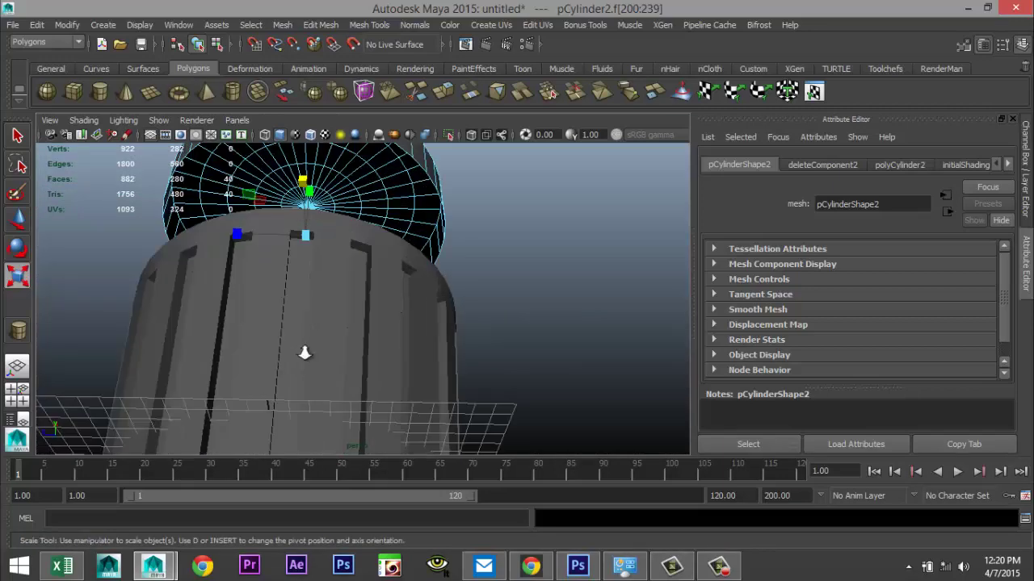
pyautogui.scroll(3, 346, 254)
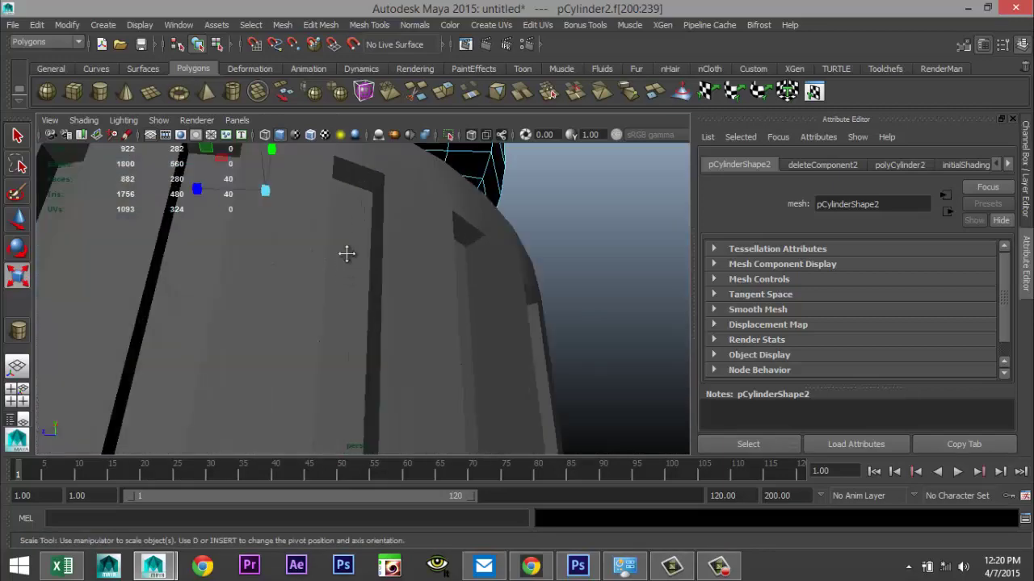
pyautogui.keyDown('alt'); pyautogui.moveTo(347, 253); pyautogui.dragTo(409, 429, button='middle'); pyautogui.keyUp('alt')
pyautogui.keyDown('alt'); pyautogui.moveTo(424, 411); pyautogui.dragTo(482, 411, button='right'); pyautogui.keyUp('alt')
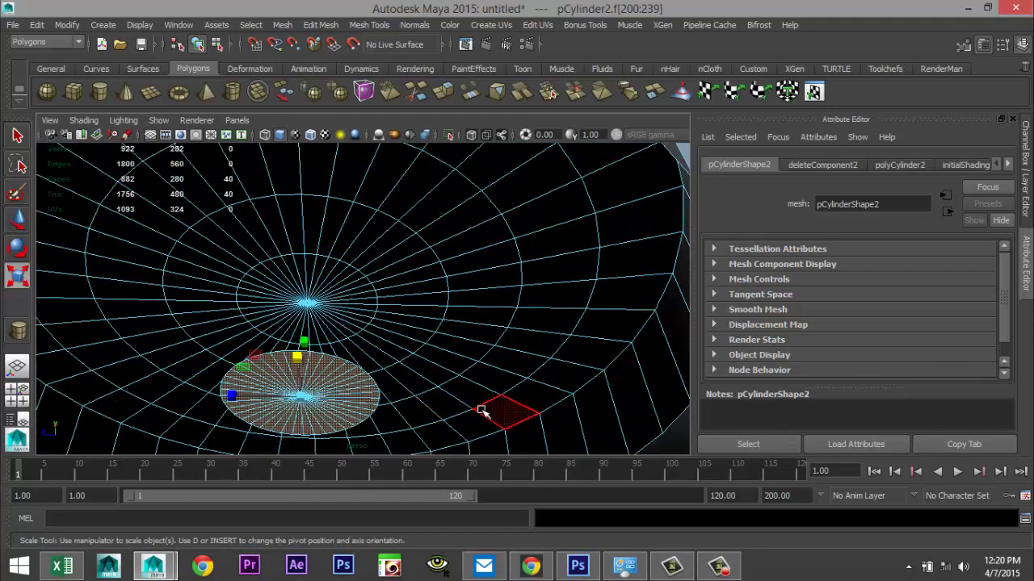
pyautogui.press('Delete')
# Step: Raise the centre vertex of the lid's top with soft selection, falloff radius about 11.7, to shape a shallow dome
pyautogui.scroll(-6, 525, 320)
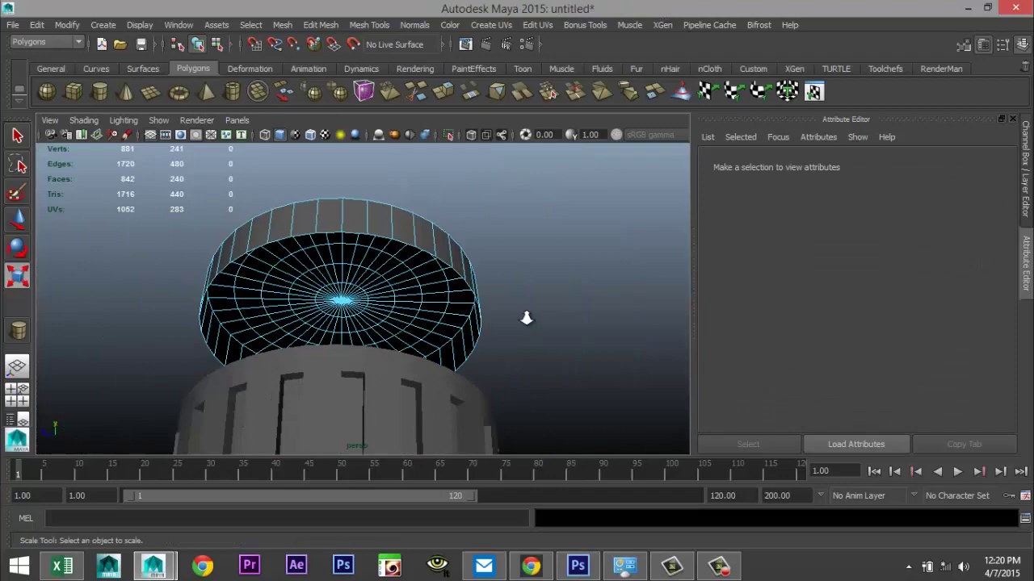
pyautogui.scroll(3, 529, 315)
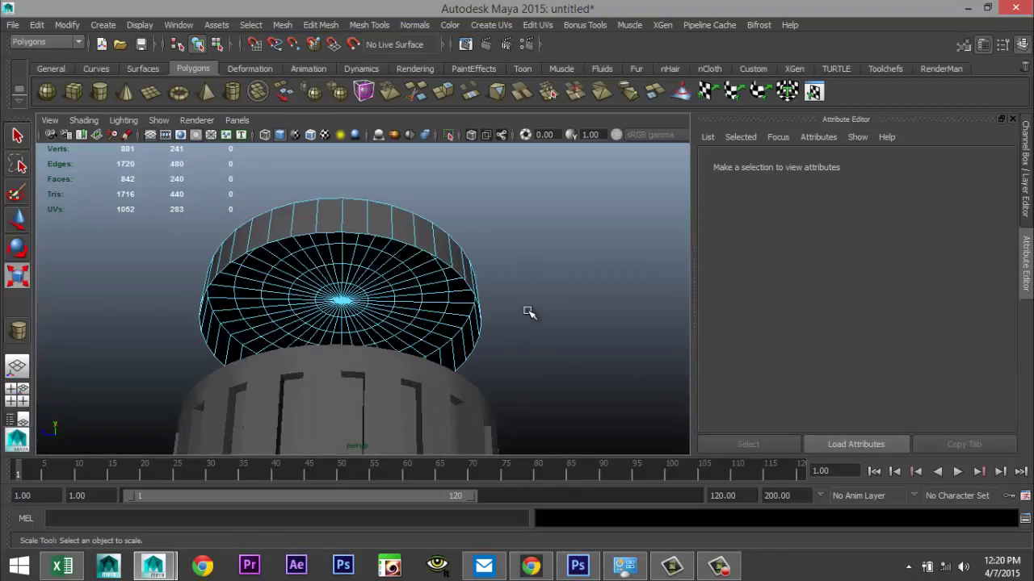
pyautogui.keyDown('alt'); pyautogui.moveTo(529, 313); pyautogui.dragTo(508, 351); pyautogui.keyUp('alt')
pyautogui.scroll(3, 560, 364)
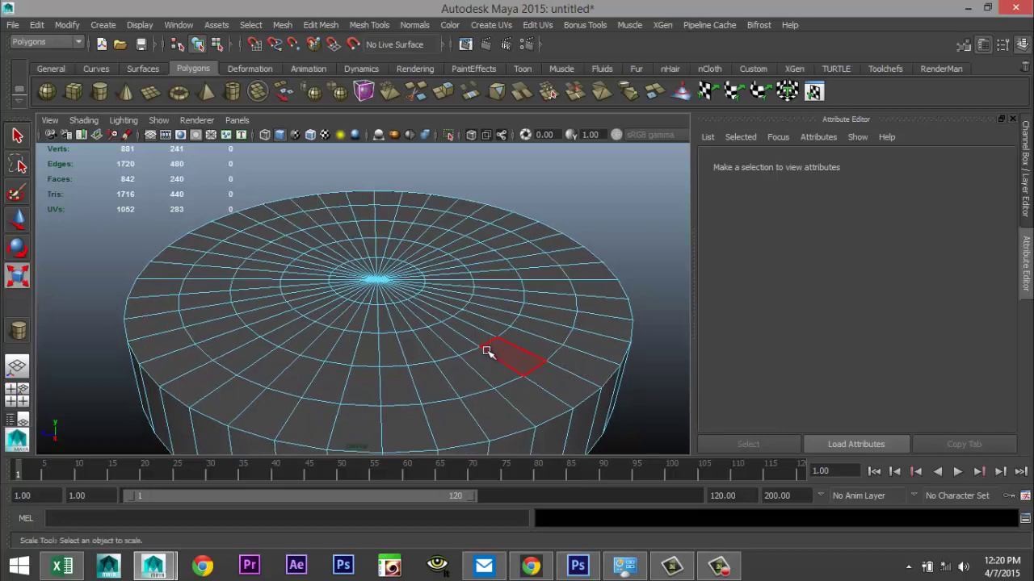
pyautogui.scroll(3, 398, 265)
pyautogui.moveTo(384, 266); pyautogui.dragTo(360, 260, button='right')
pyautogui.click(389, 273)
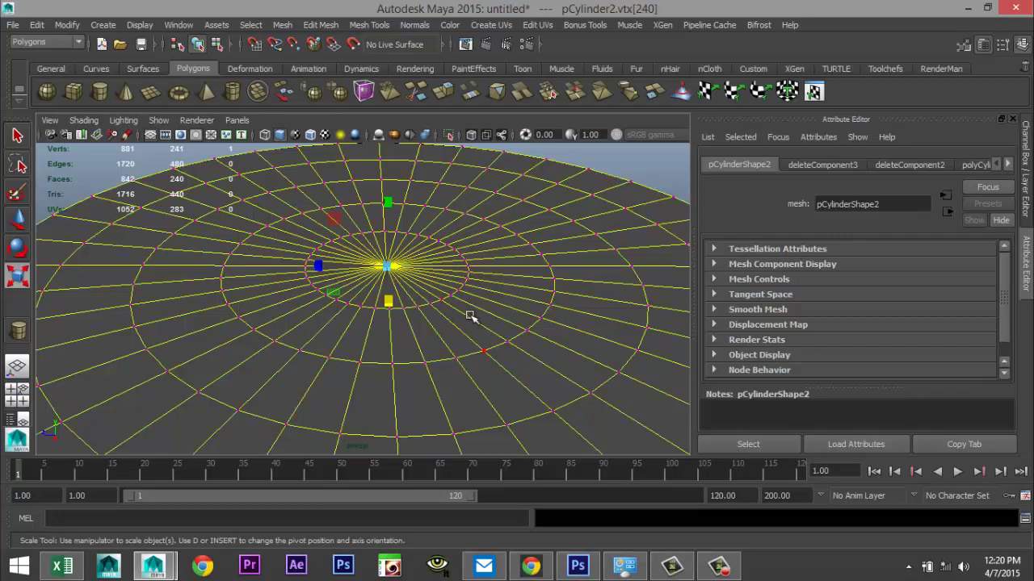
pyautogui.scroll(-4, 457, 358)
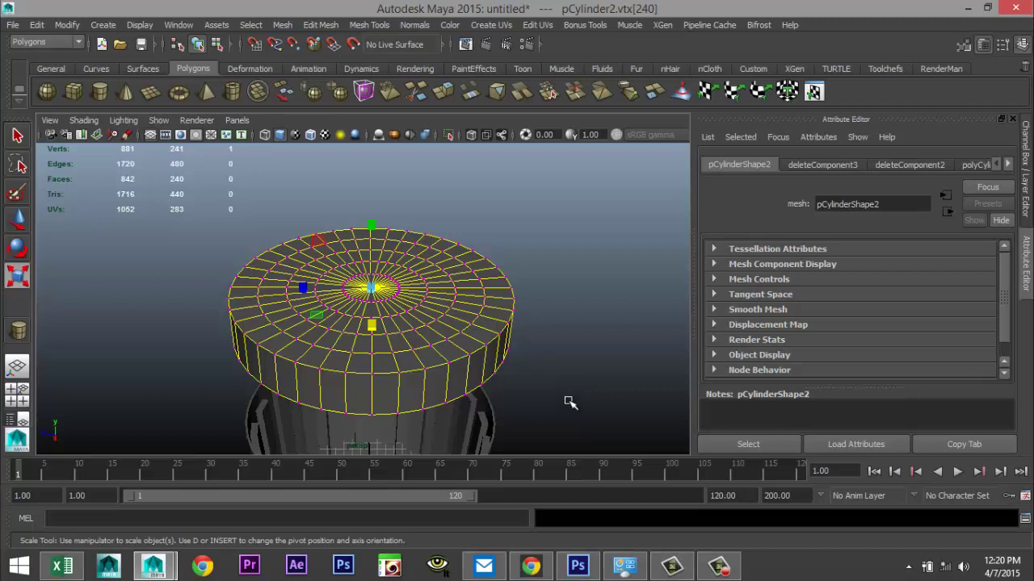
pyautogui.press('b')
pyautogui.moveTo(594, 372); pyautogui.dragTo(700, 373)
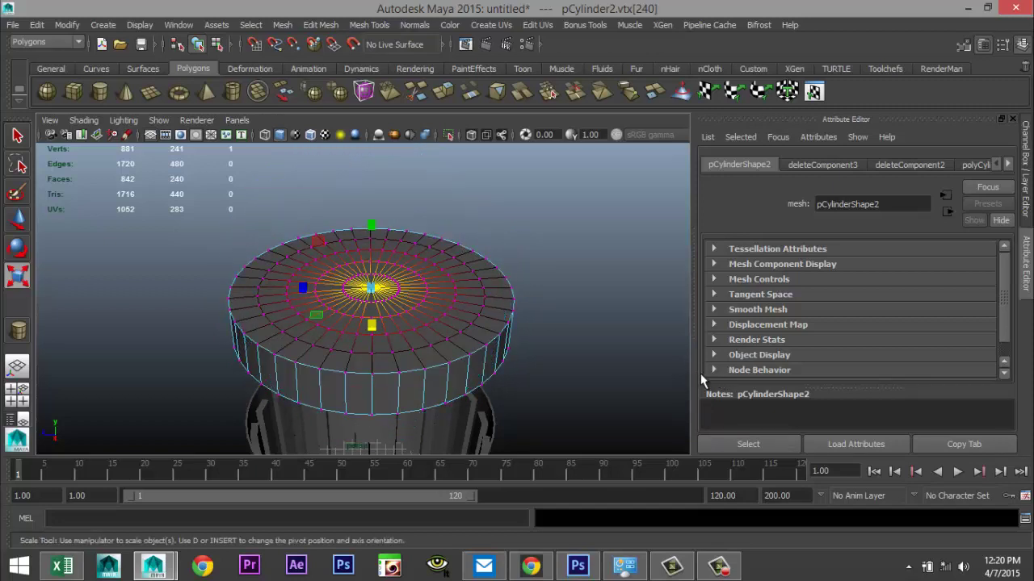
pyautogui.press('w')
pyautogui.moveTo(376, 223); pyautogui.dragTo(376, 209)
pyautogui.keyDown('alt'); pyautogui.moveTo(581, 361); pyautogui.dragTo(567, 345); pyautogui.keyUp('alt')
pyautogui.click(598, 363)
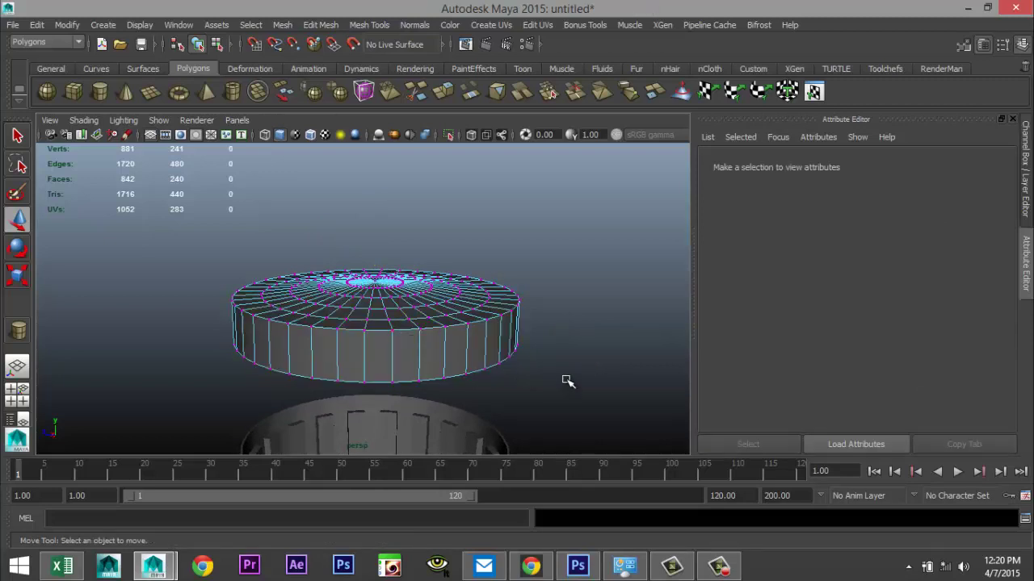
# Step: In the front view, raise the 40 vertices of the lid's bottom edge slightly to shorten its side wall
pyautogui.keyDown('alt'); pyautogui.moveTo(565, 386); pyautogui.dragTo(536, 352); pyautogui.keyUp('alt')
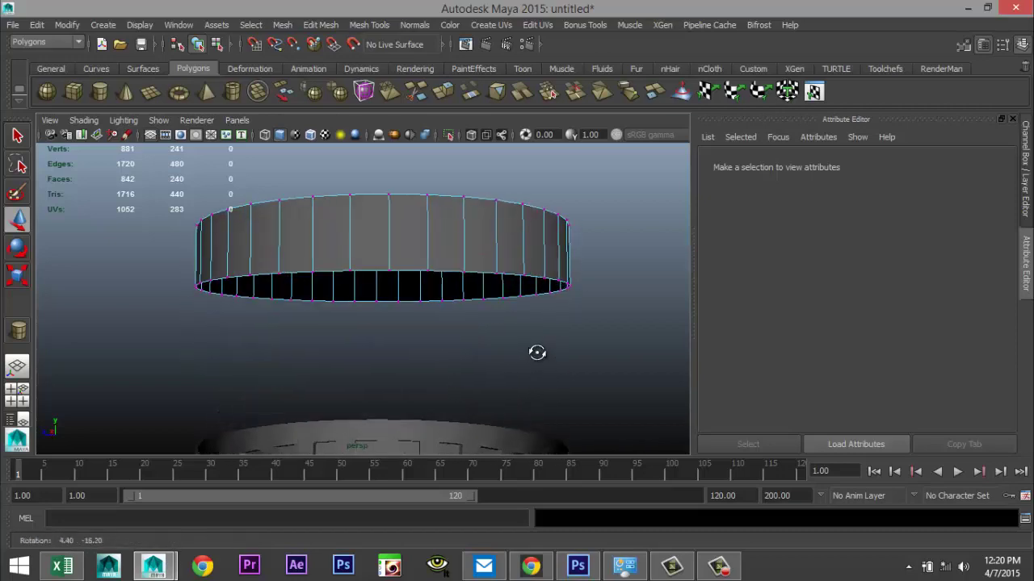
pyautogui.click(17, 395)
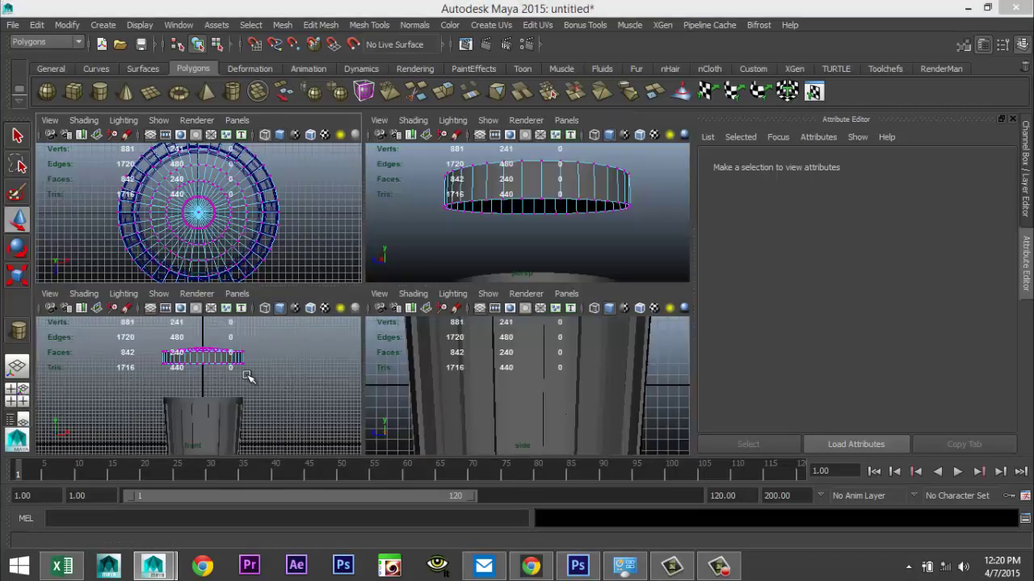
pyautogui.press('space')
pyautogui.scroll(2, 395, 321)
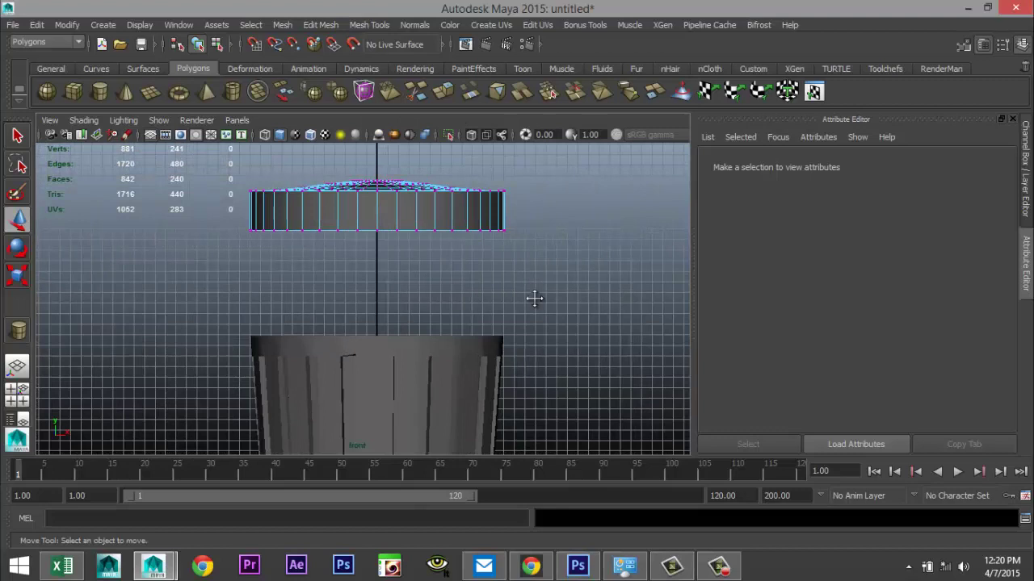
pyautogui.keyDown('alt'); pyautogui.moveTo(534, 294); pyautogui.dragTo(554, 366, button='middle'); pyautogui.keyUp('alt')
pyautogui.moveTo(396, 302); pyautogui.dragTo(323, 242, button='right')
pyautogui.moveTo(265, 220); pyautogui.dragTo(634, 393)
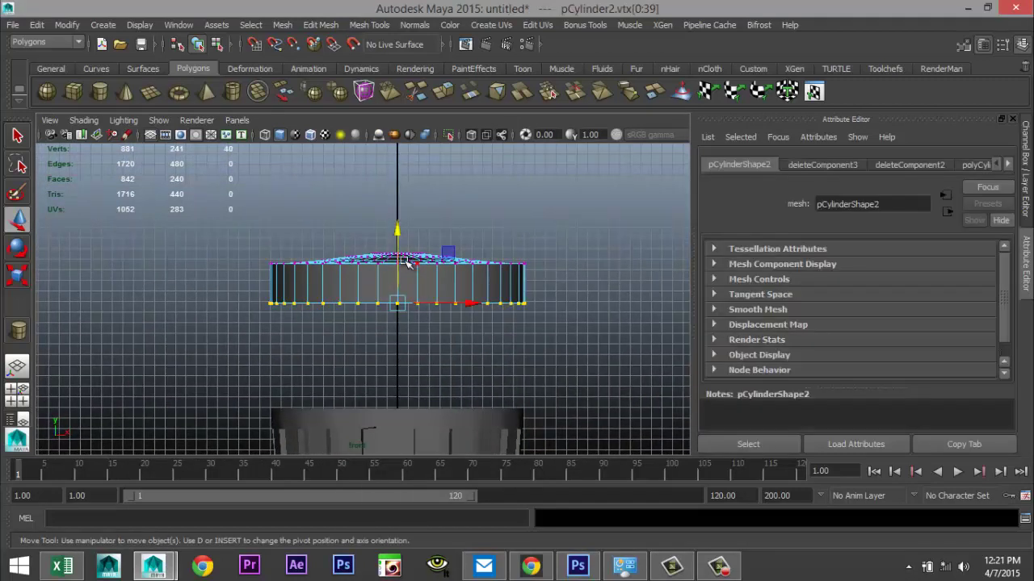
pyautogui.moveTo(397, 228); pyautogui.dragTo(400, 220)
pyautogui.keyDown('alt'); pyautogui.moveTo(514, 347); pyautogui.dragTo(498, 377, button='middle'); pyautogui.keyUp('alt')
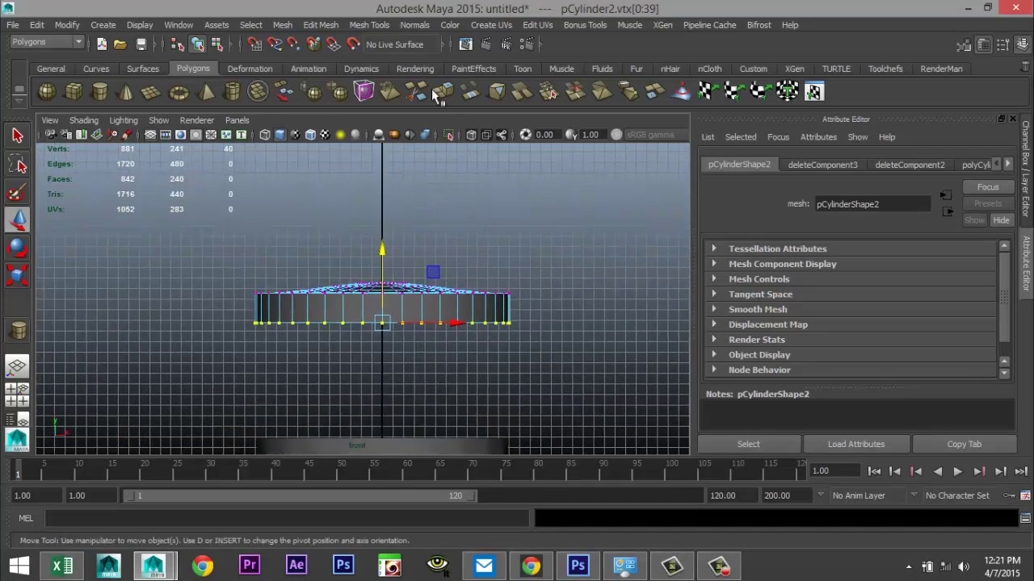
# Step: Insert two edge loops around the lid's side wall, one close to the top edge and one close to the bottom edge
pyautogui.click(369, 25)
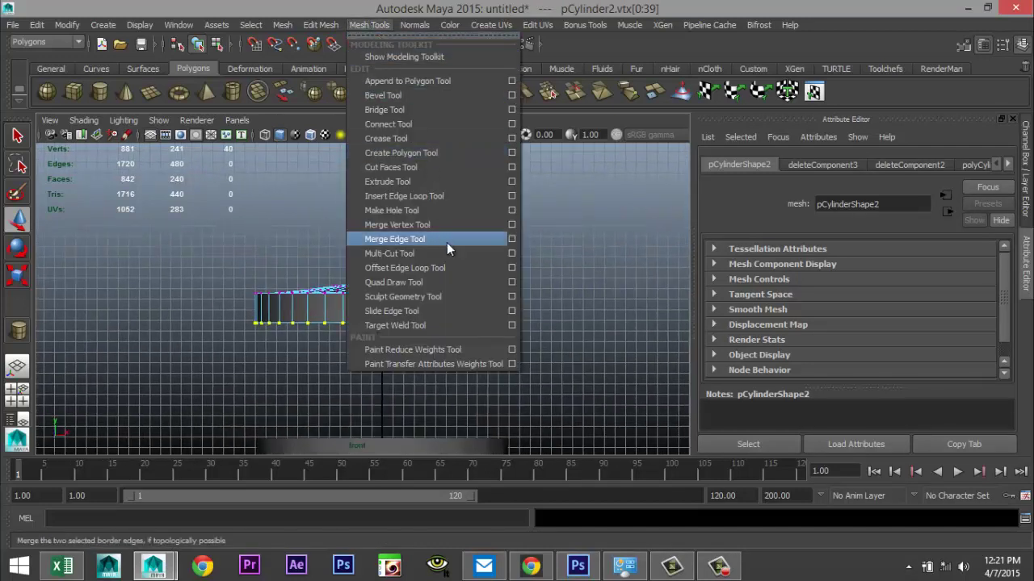
pyautogui.click(512, 196)
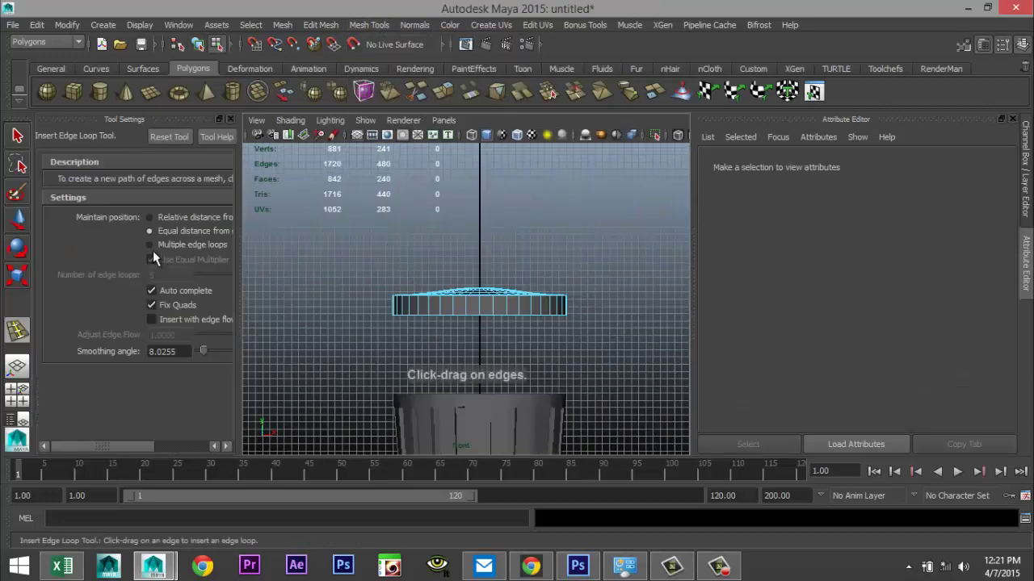
pyautogui.scroll(3, 401, 356)
pyautogui.scroll(1, 436, 307)
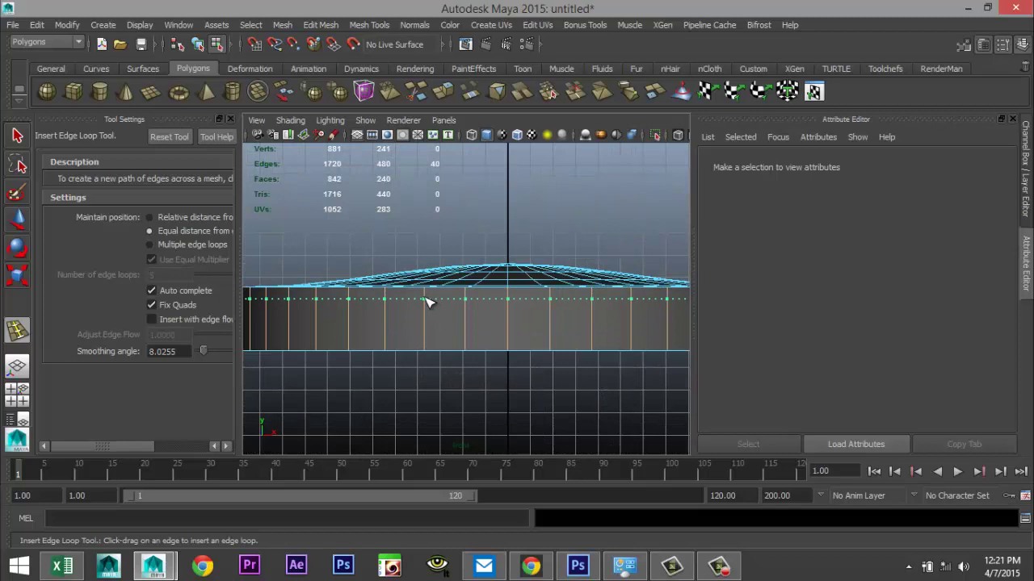
pyautogui.click(429, 301)
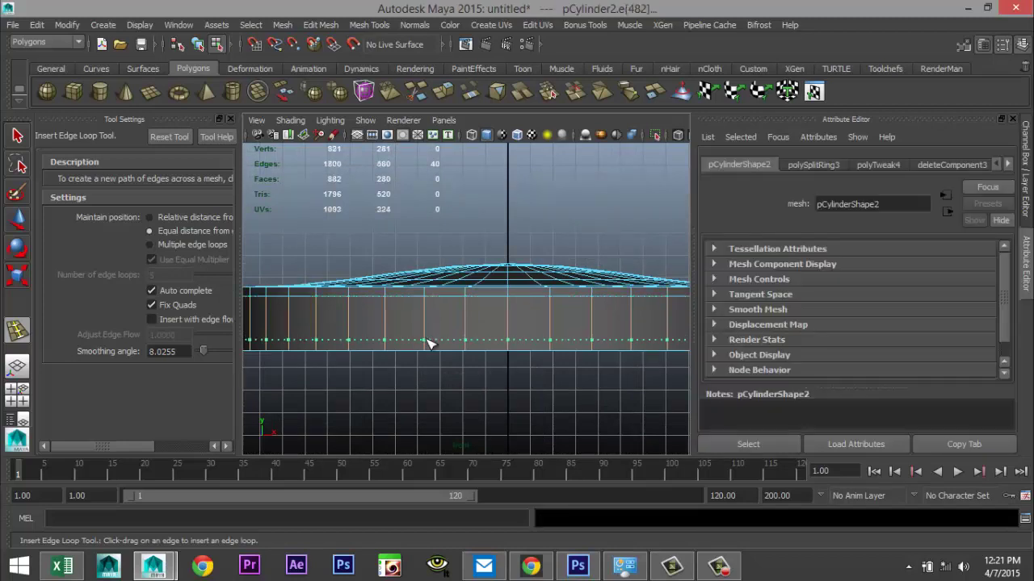
pyautogui.click(429, 343)
pyautogui.press('q')
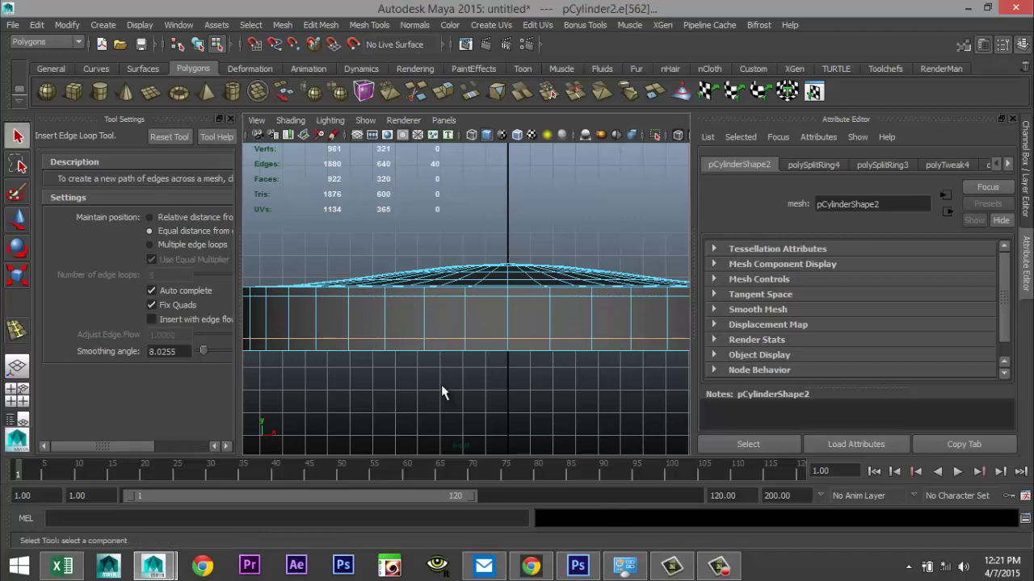
# Step: Return to the perspective view and set the lid to face selection
pyautogui.click(17, 394)
pyautogui.press('space')
pyautogui.scroll(4, 543, 274)
pyautogui.keyDown('alt'); pyautogui.moveTo(473, 291); pyautogui.dragTo(473, 348); pyautogui.keyUp('alt')
pyautogui.scroll(-3, 490, 311)
pyautogui.moveTo(440, 328); pyautogui.dragTo(440, 279, button='right')
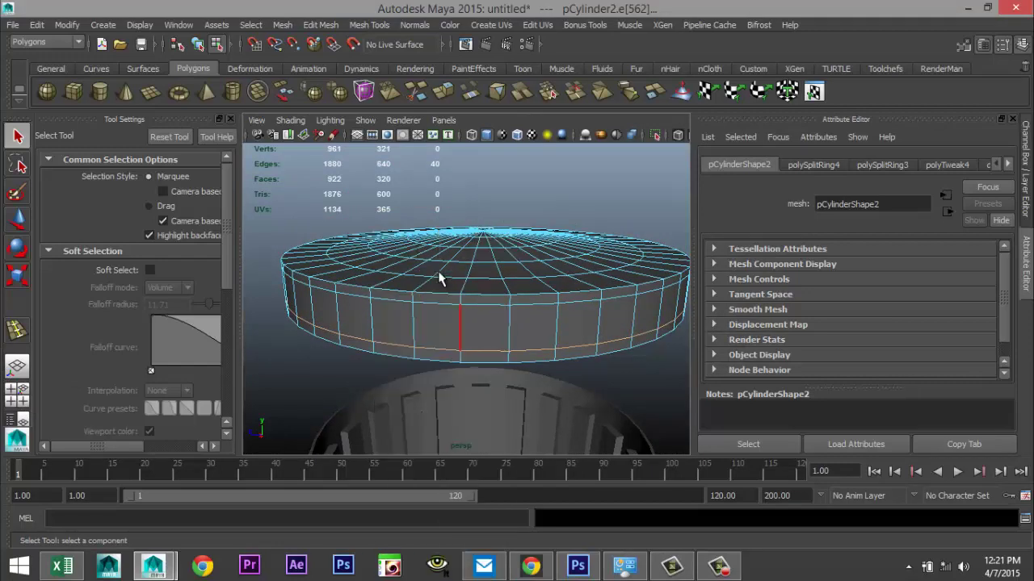
pyautogui.click(436, 343)
pyautogui.scroll(-5, 443, 341)
pyautogui.keyDown('alt'); pyautogui.moveTo(531, 364); pyautogui.dragTo(497, 372); pyautogui.keyUp('alt')
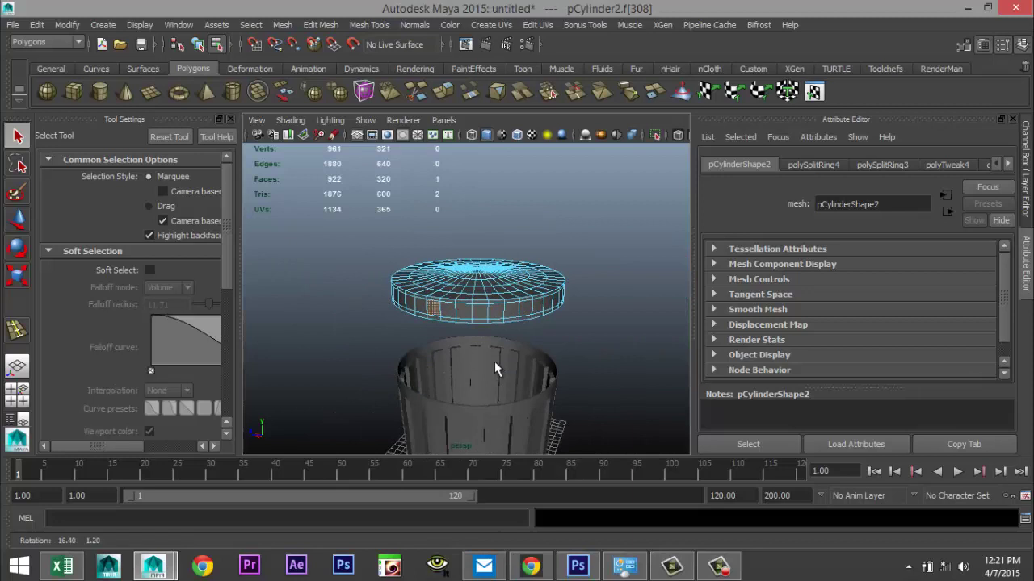
pyautogui.keyDown('shift'); pyautogui.click(464, 315); pyautogui.keyUp('shift')
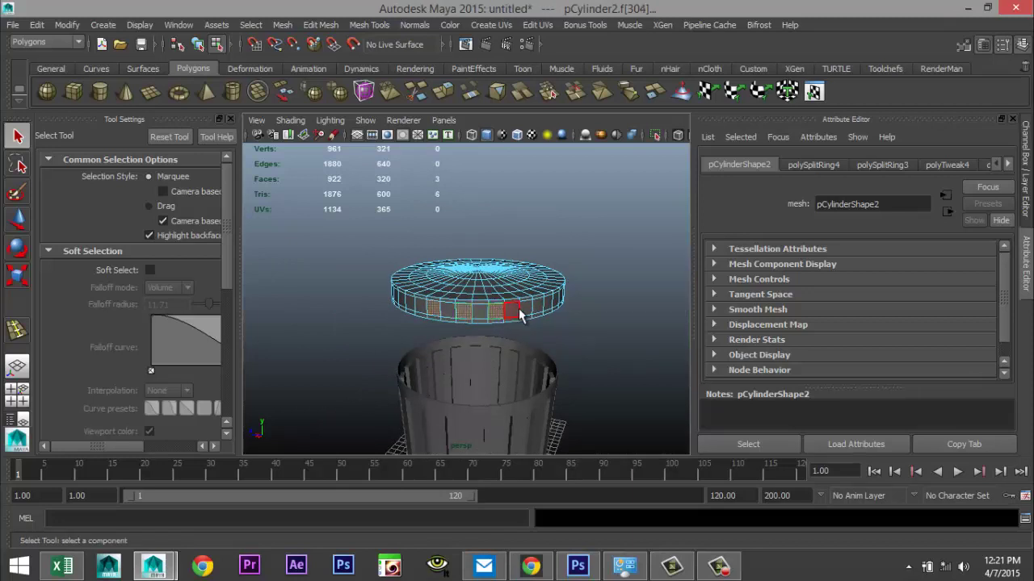
pyautogui.click(359, 321)
# Step: Extrude the full middle band of faces around the lid's side wall and scale it slightly inward to form a recessed groove
pyautogui.click(436, 310)
pyautogui.keyDown('shift'); pyautogui.doubleClick(443, 314); pyautogui.keyUp('shift')
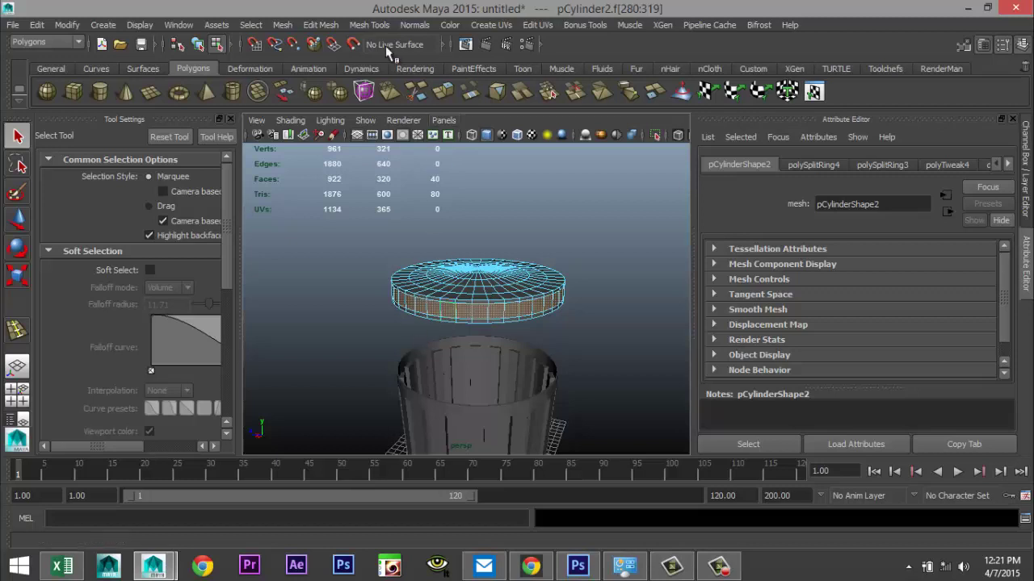
pyautogui.click(319, 27)
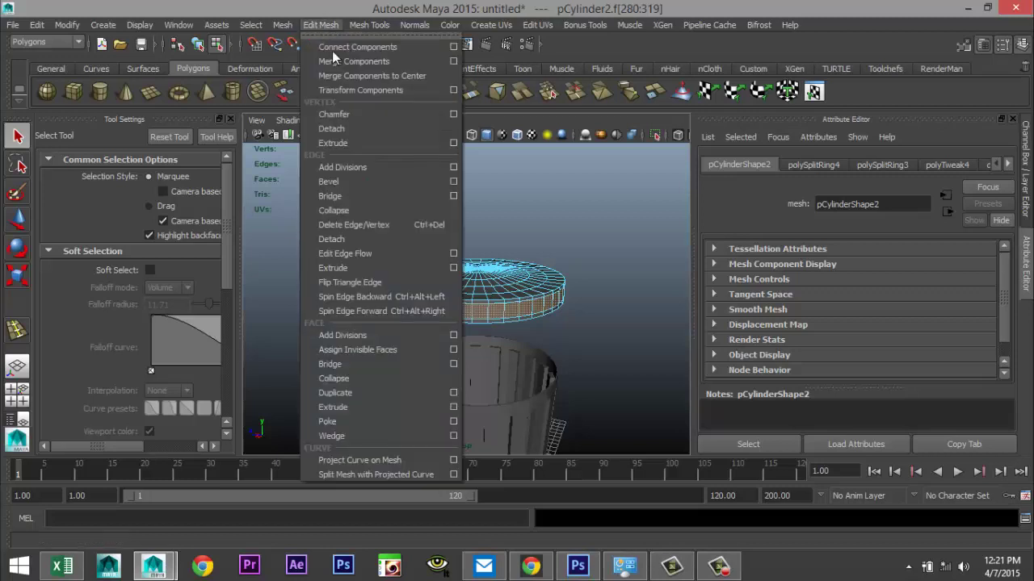
pyautogui.click(381, 408)
pyautogui.press('r')
pyautogui.moveTo(478, 287); pyautogui.dragTo(476, 288)
pyautogui.scroll(3, 562, 363)
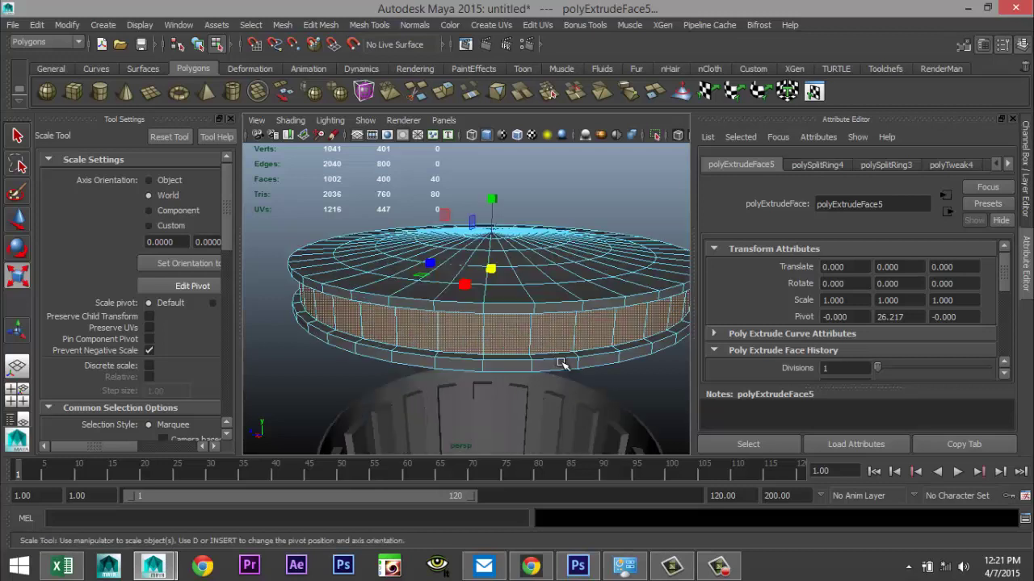
pyautogui.click(311, 389)
pyautogui.scroll(-3, 310, 387)
pyautogui.scroll(3, 315, 387)
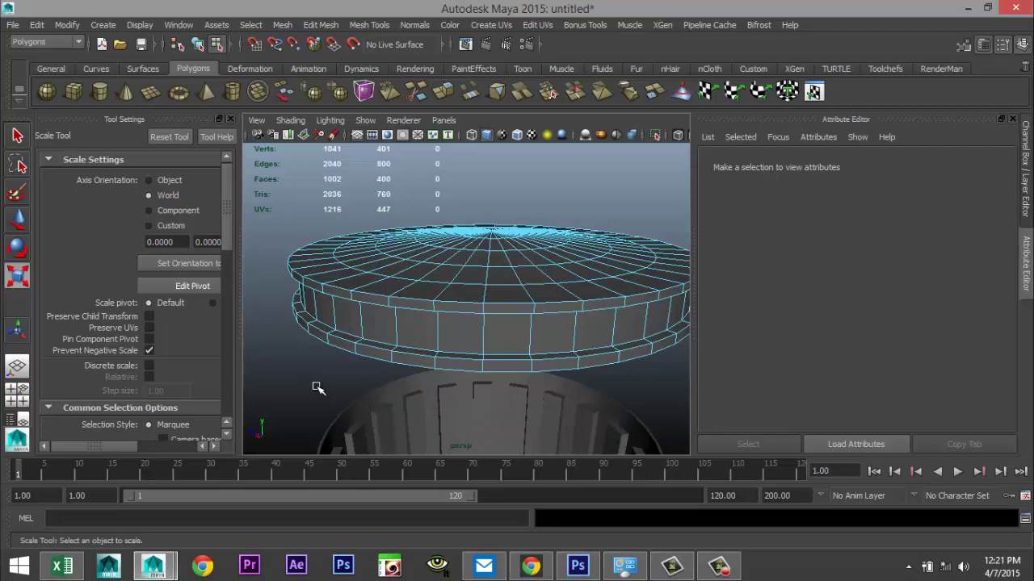
pyautogui.scroll(5, 323, 355)
pyautogui.scroll(-6, 319, 368)
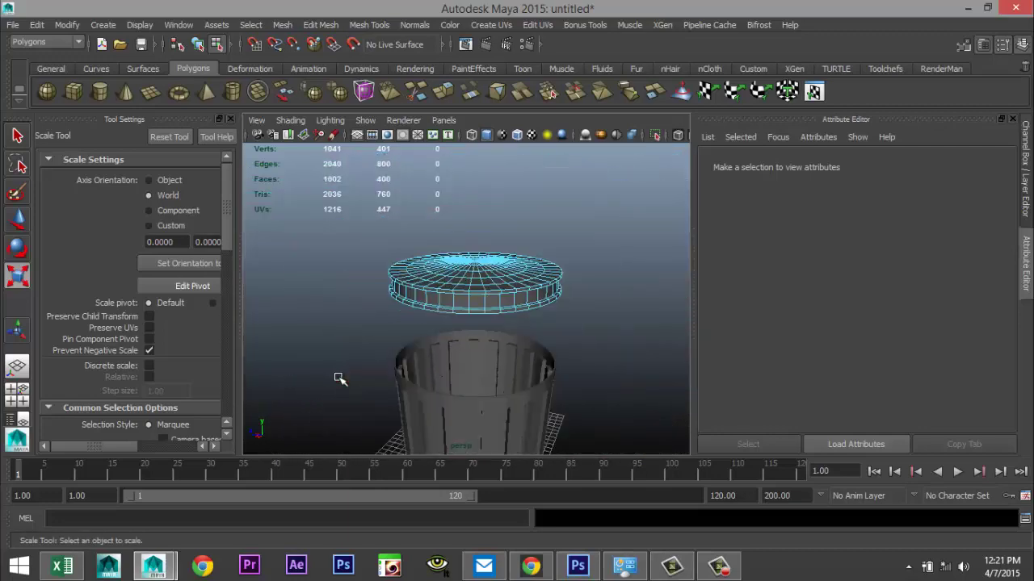
# Step: Insert an edge loop on the lid's top surface close to its outer edge
pyautogui.scroll(2, 340, 378)
pyautogui.keyDown('alt'); pyautogui.moveTo(293, 379); pyautogui.dragTo(342, 404); pyautogui.keyUp('alt')
pyautogui.keyDown('alt'); pyautogui.moveTo(342, 404); pyautogui.dragTo(352, 385, button='middle'); pyautogui.keyUp('alt')
pyautogui.click(380, 26)
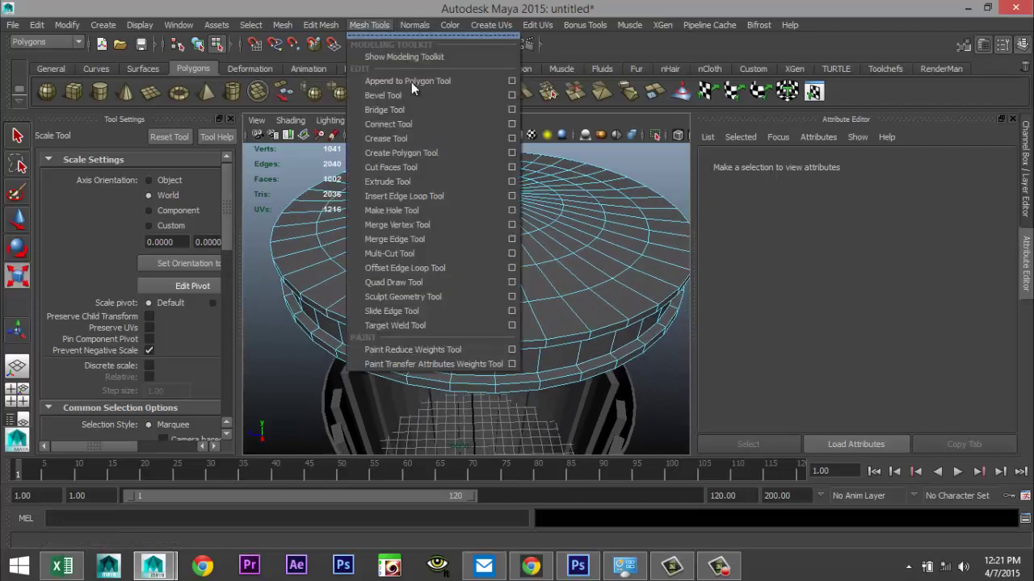
pyautogui.click(512, 197)
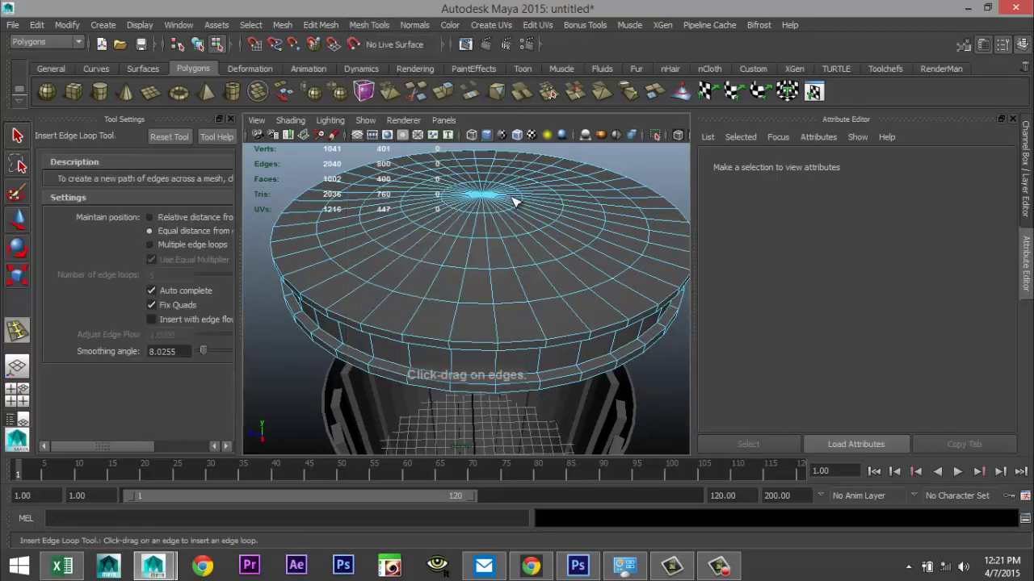
pyautogui.click(369, 324)
pyautogui.press('q')
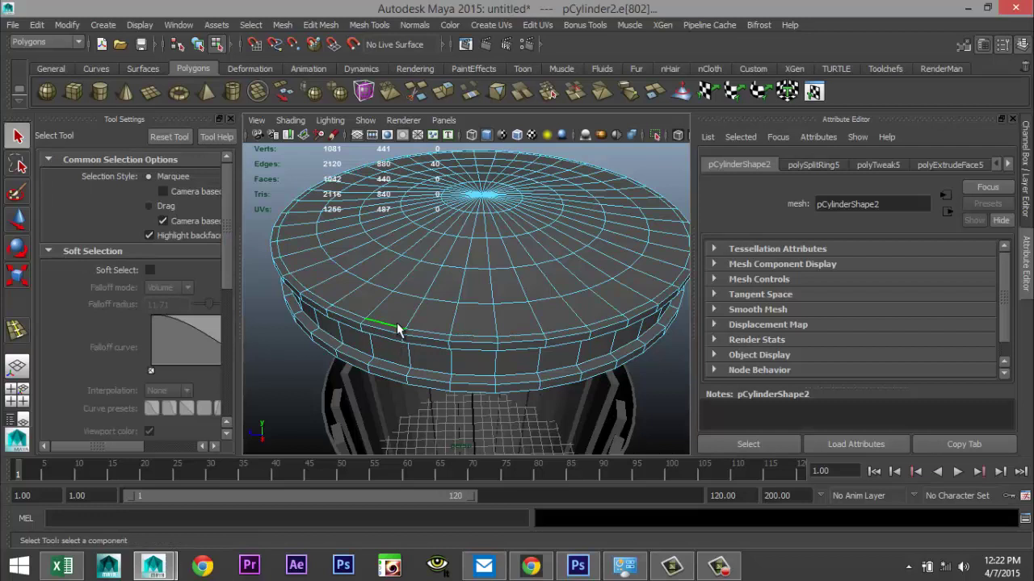
# Step: Extrude the narrow outer ring of faces on the lid's top and scale it very slightly outward
pyautogui.rightClick(392, 333)
pyautogui.press('F11')
pyautogui.click(380, 328)
pyautogui.doubleClick(353, 321)
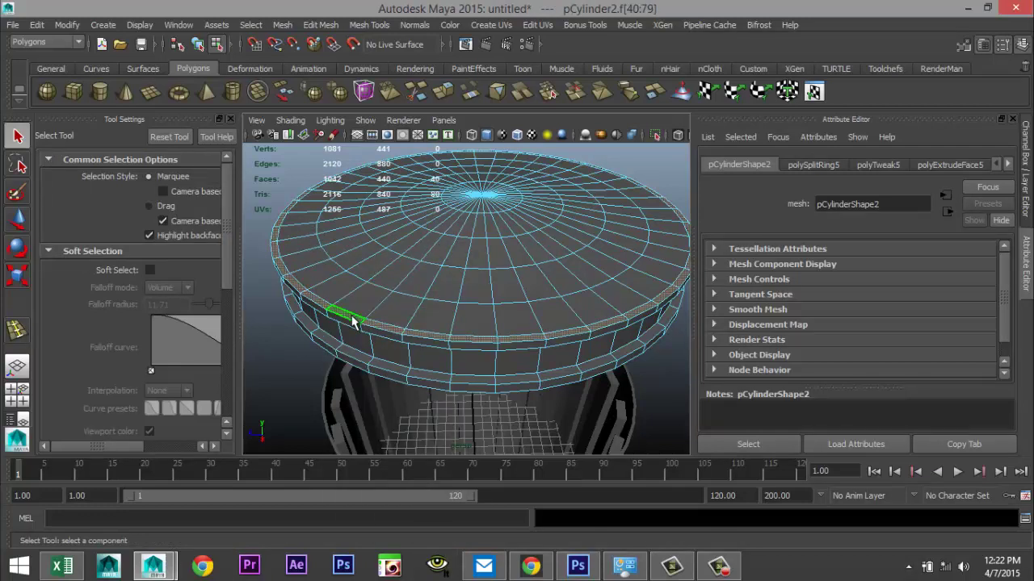
pyautogui.click(321, 25)
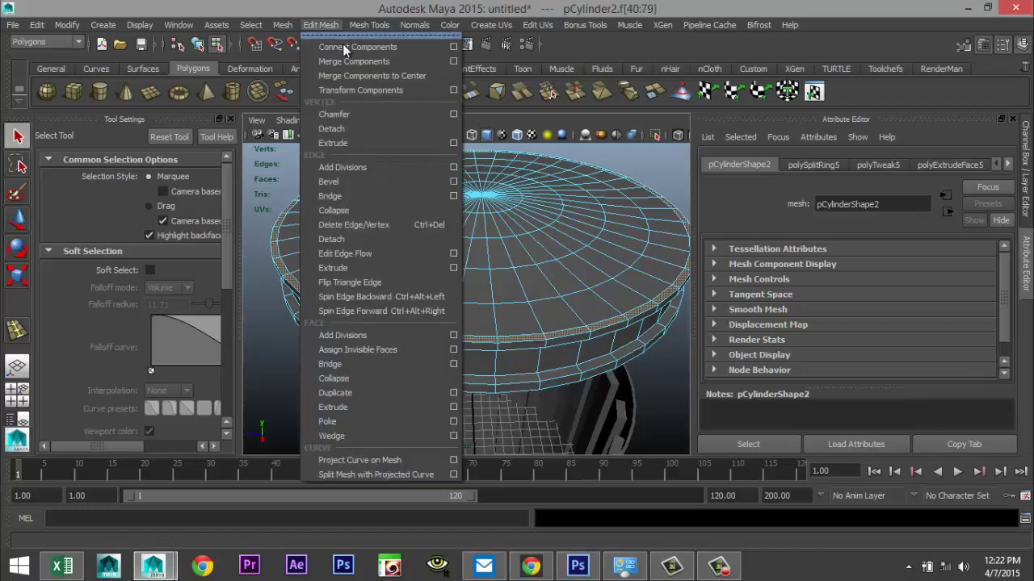
pyautogui.click(389, 408)
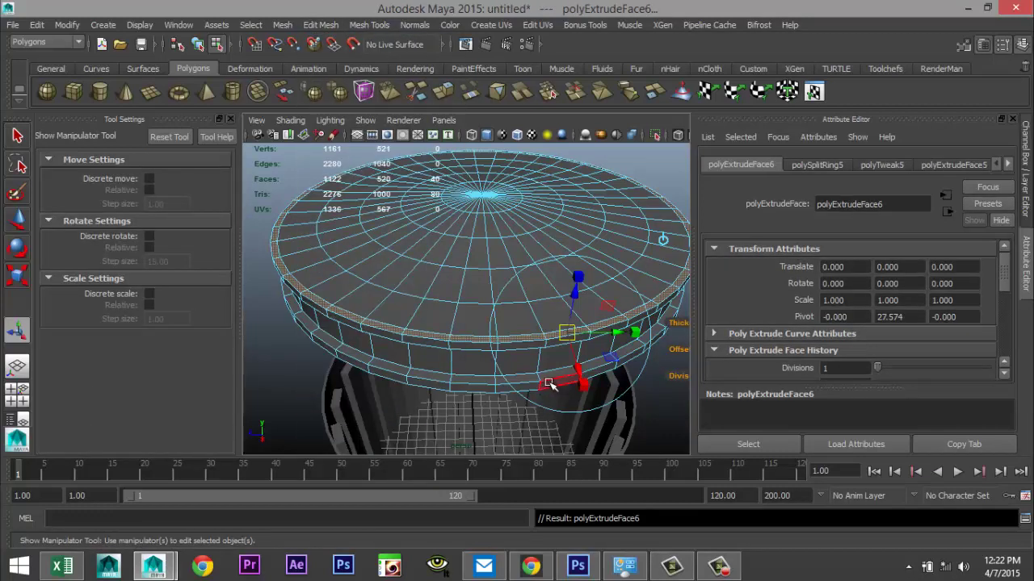
pyautogui.press('r')
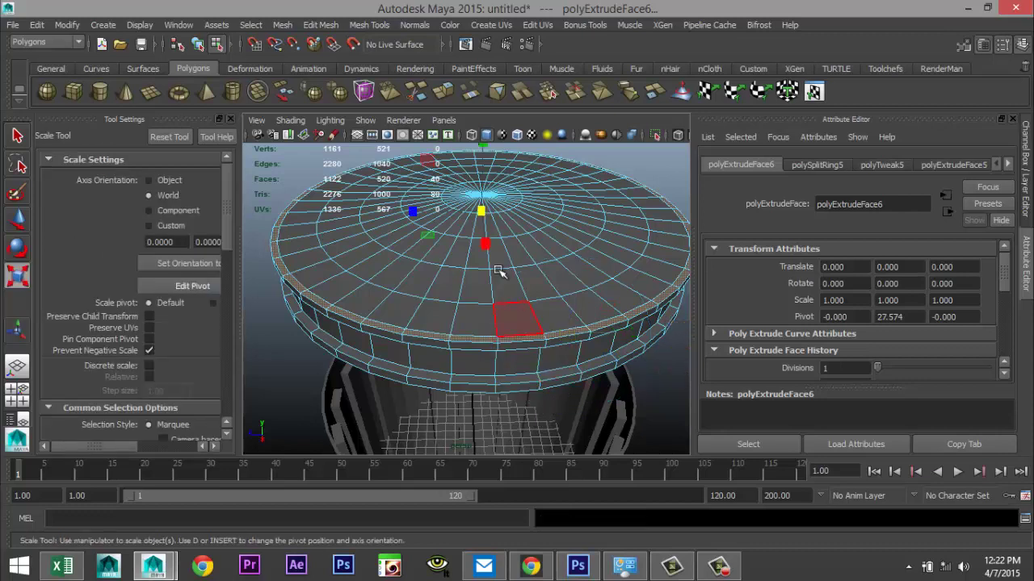
pyautogui.click(483, 211)
pyautogui.press('w')
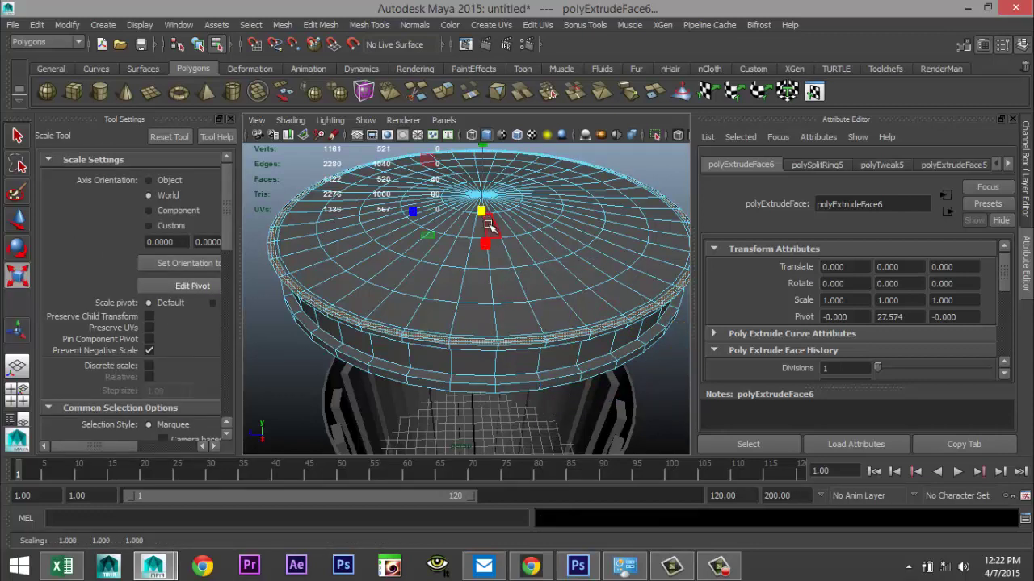
pyautogui.moveTo(483, 164); pyautogui.dragTo(484, 161)
pyautogui.keyDown('alt'); pyautogui.moveTo(429, 390); pyautogui.dragTo(412, 351); pyautogui.keyUp('alt')
pyautogui.click(321, 323)
pyautogui.scroll(3, 350, 328)
pyautogui.keyDown('alt'); pyautogui.moveTo(344, 311); pyautogui.dragTo(392, 341); pyautogui.keyUp('alt')
pyautogui.scroll(-4, 387, 341)
pyautogui.hotkey('ctrl', 'z')
pyautogui.hotkey('ctrl', 'z')
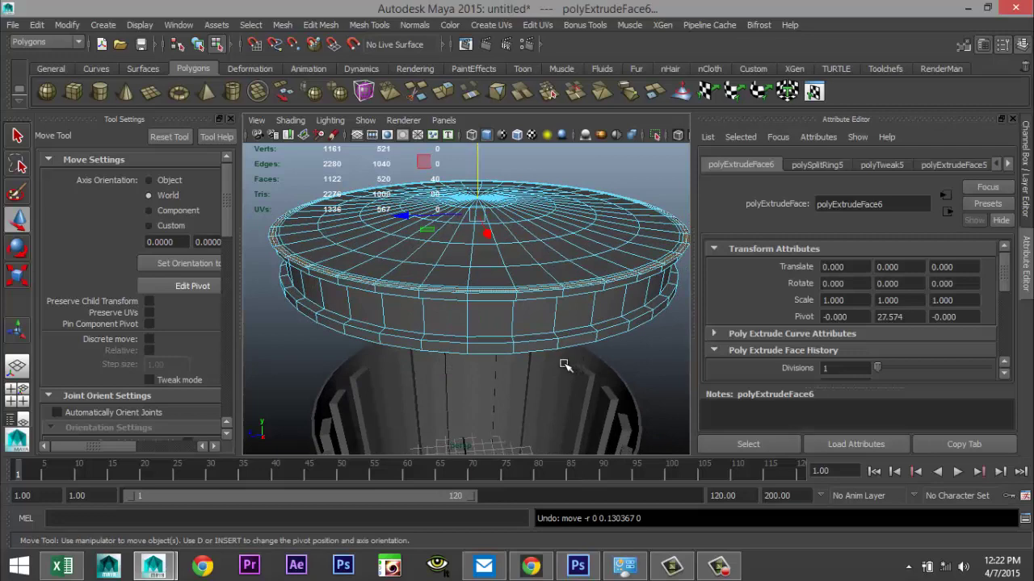
# Step: Raise the extruded outer ring to about 27.924 cm in Y to form a raised rim around the lid's top
pyautogui.moveTo(481, 164); pyautogui.dragTo(485, 160)
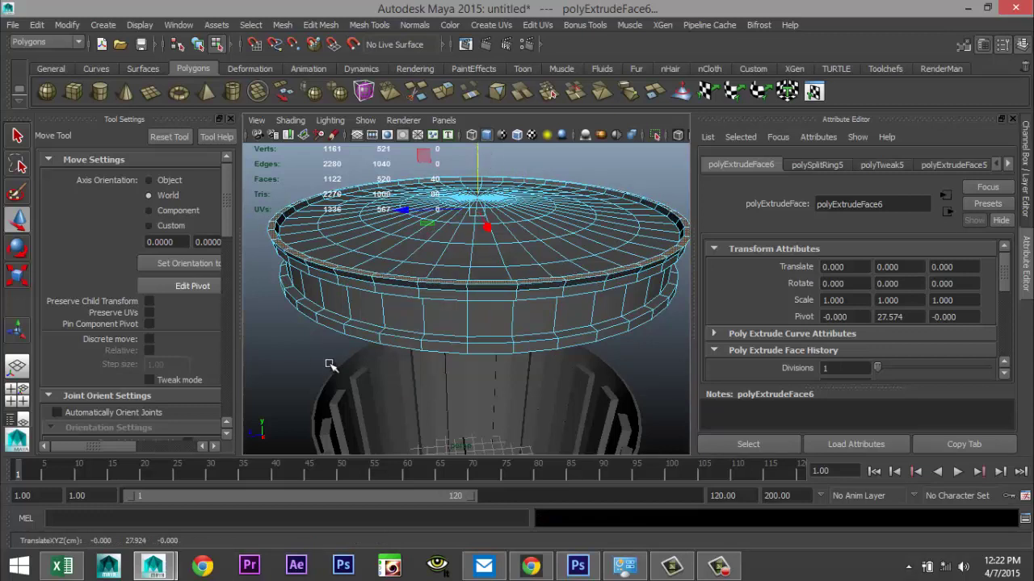
# Step: Return the lid to object mode and display it with smooth mesh preview
pyautogui.click(293, 355)
pyautogui.moveTo(433, 302); pyautogui.dragTo(496, 220, button='right')
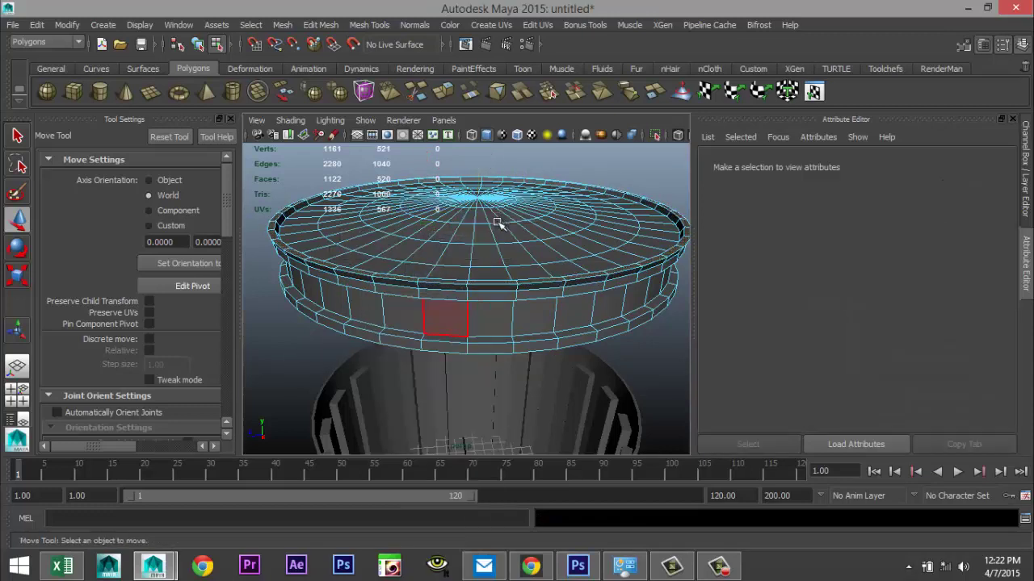
pyautogui.click(509, 283)
pyautogui.press('3')
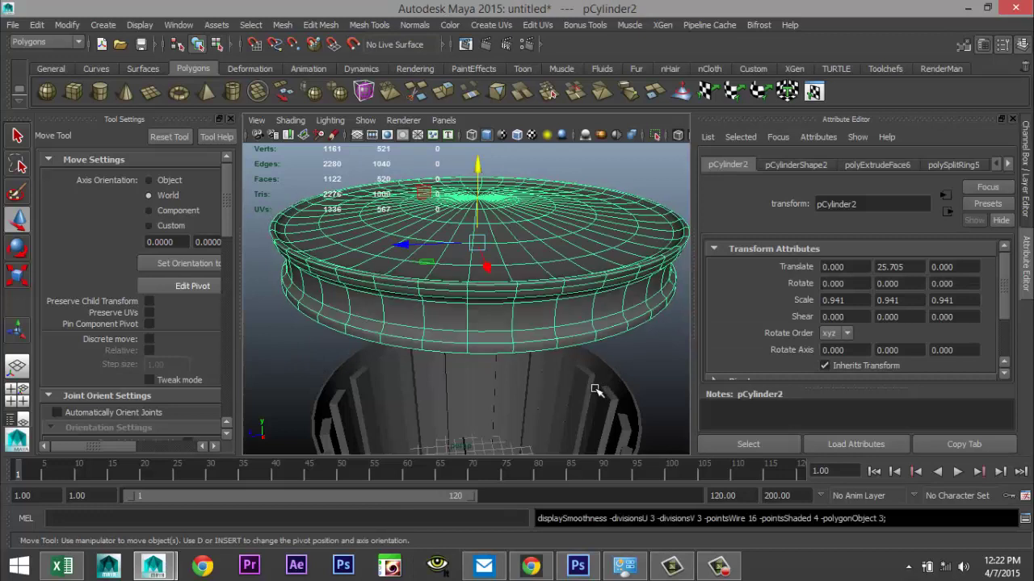
pyautogui.click(654, 360)
pyautogui.scroll(-5, 653, 360)
pyautogui.scroll(3, 652, 360)
pyautogui.click(523, 292)
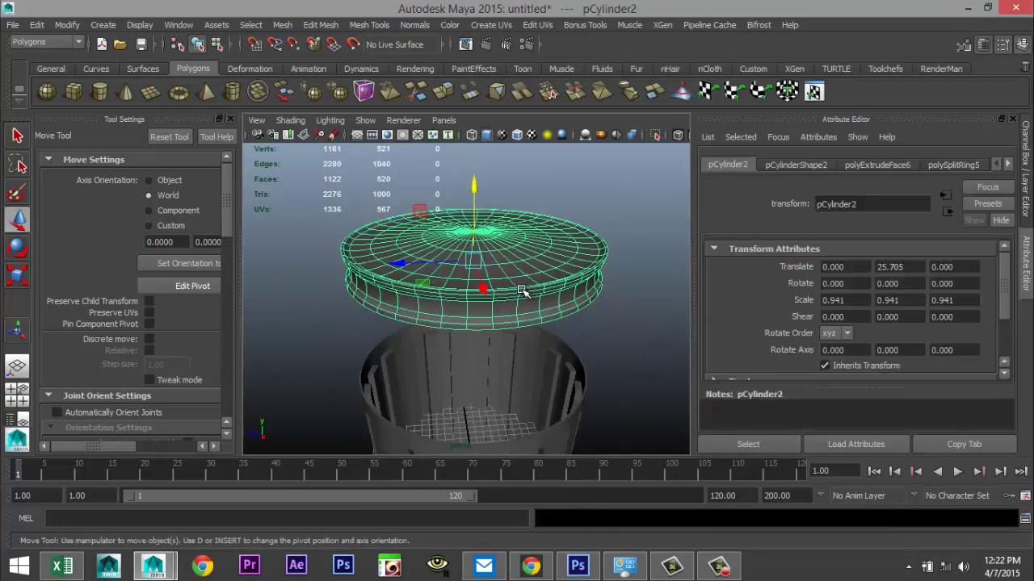
pyautogui.press('3')
pyautogui.click(632, 337)
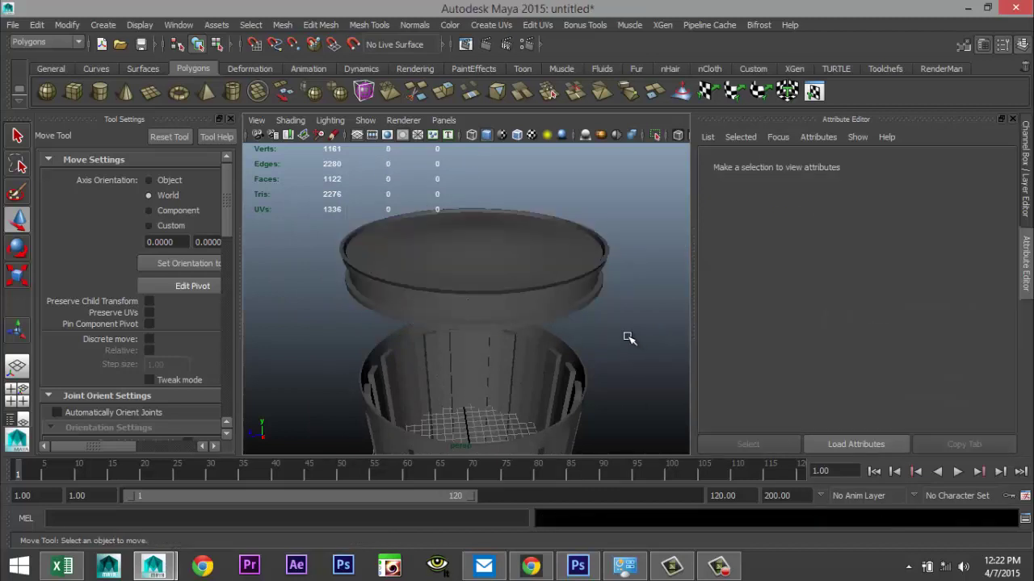
# Step: Extrude all of the lid's faces with a thickness of 0.2 to give the lid solid walls
pyautogui.scroll(2, 616, 341)
pyautogui.scroll(-5, 613, 343)
pyautogui.keyDown('alt'); pyautogui.moveTo(604, 353); pyautogui.dragTo(553, 334); pyautogui.keyUp('alt')
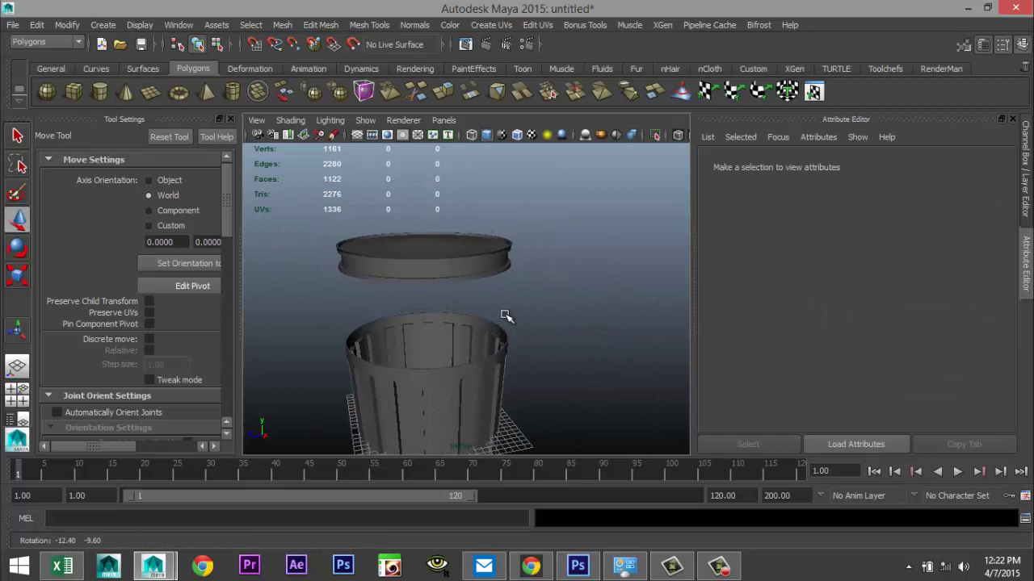
pyautogui.click(446, 273)
pyautogui.keyDown('alt'); pyautogui.moveTo(497, 281); pyautogui.dragTo(539, 287); pyautogui.keyUp('alt')
pyautogui.moveTo(485, 241); pyautogui.dragTo(536, 219, button='right')
pyautogui.click(320, 25)
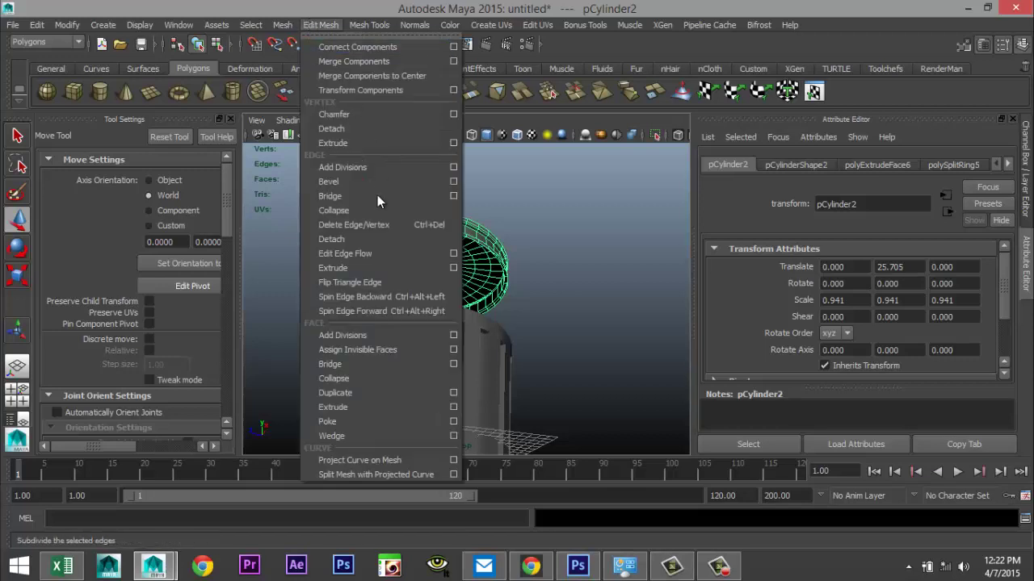
pyautogui.click(387, 407)
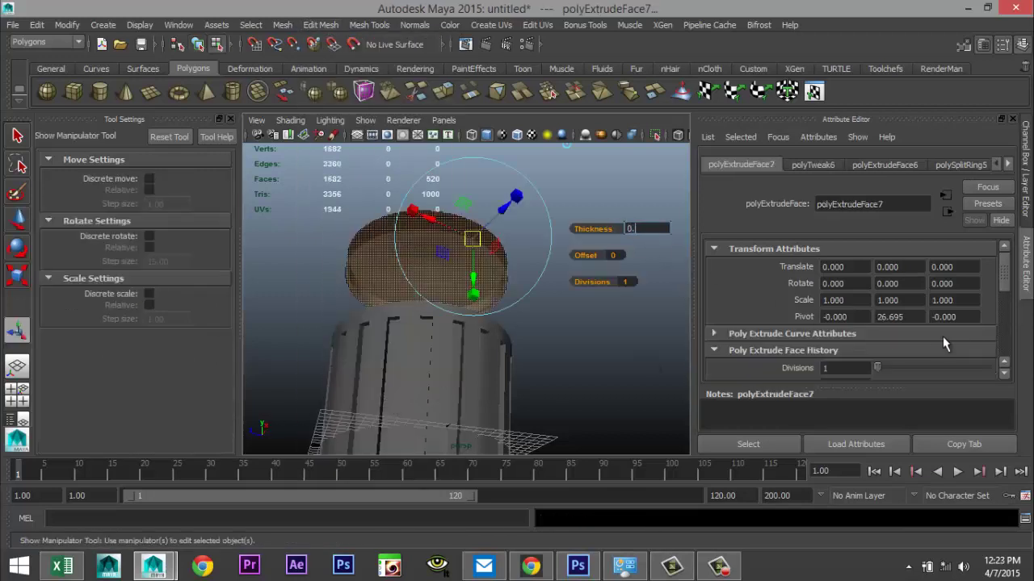
pyautogui.write('0.2')
pyautogui.press('Return')
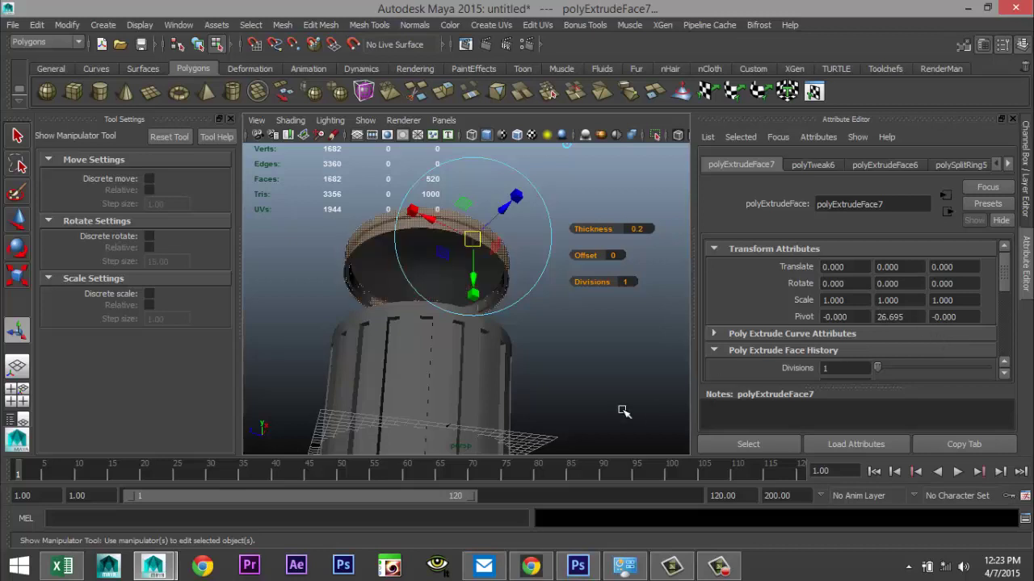
pyautogui.click(599, 365)
# Step: Lower the lid onto the trash can's opening, to about 12.870 in Y
pyautogui.scroll(3, 587, 343)
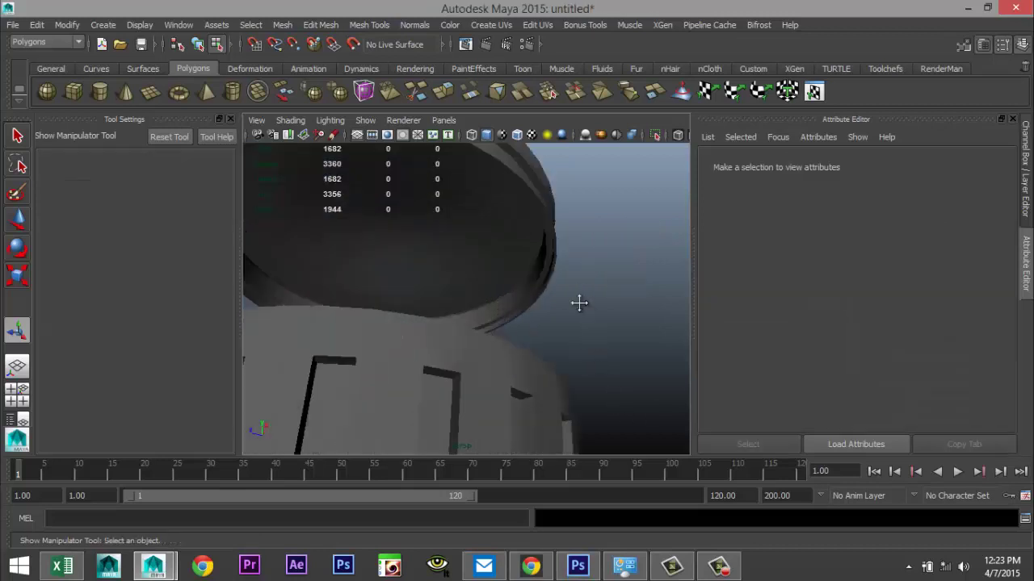
pyautogui.keyDown('alt'); pyautogui.moveTo(579, 303); pyautogui.dragTo(596, 385, button='middle'); pyautogui.keyUp('alt')
pyautogui.keyDown('alt'); pyautogui.moveTo(595, 385); pyautogui.dragTo(601, 448); pyautogui.keyUp('alt')
pyautogui.click(501, 293)
pyautogui.scroll(-3, 509, 340)
pyautogui.moveTo(482, 299); pyautogui.dragTo(537, 232, button='right')
pyautogui.press('w')
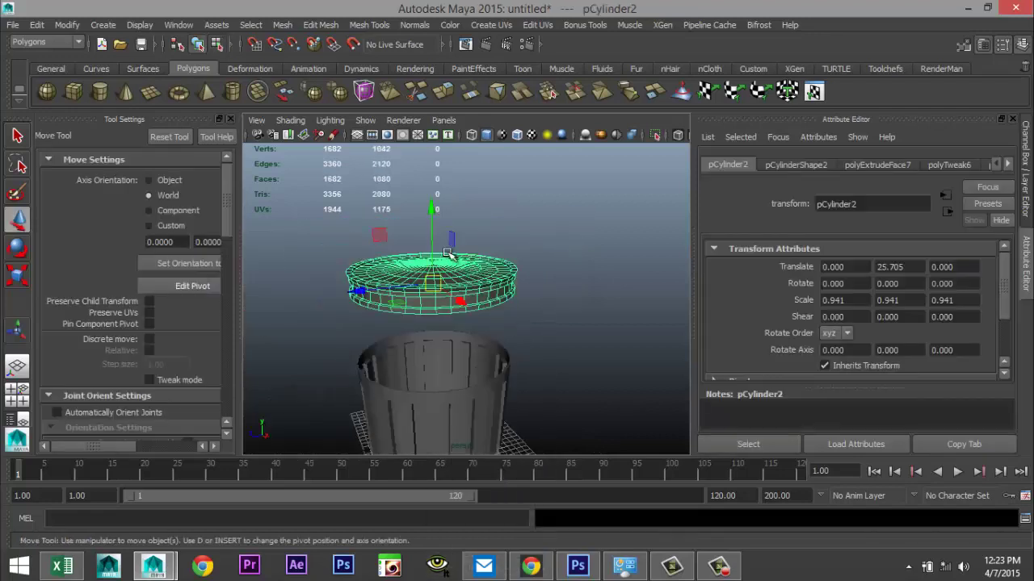
pyautogui.moveTo(432, 220); pyautogui.dragTo(453, 296)
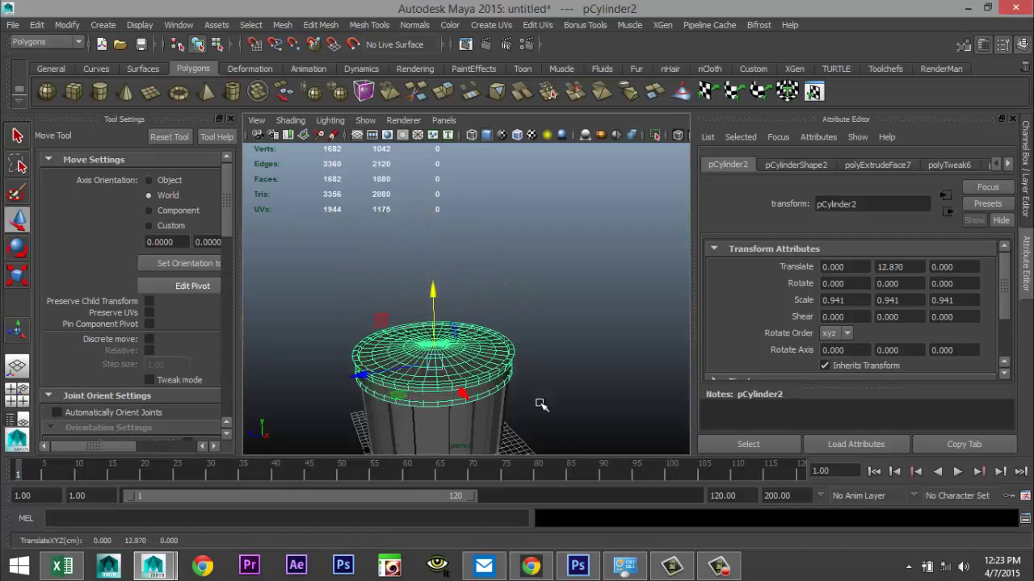
# Step: Adjust the lid's scale so that it fits closely over the can's upper rim
pyautogui.press('f')
pyautogui.scroll(3, 550, 395)
pyautogui.keyDown('alt'); pyautogui.moveTo(556, 395); pyautogui.dragTo(532, 320, button='middle'); pyautogui.keyUp('alt')
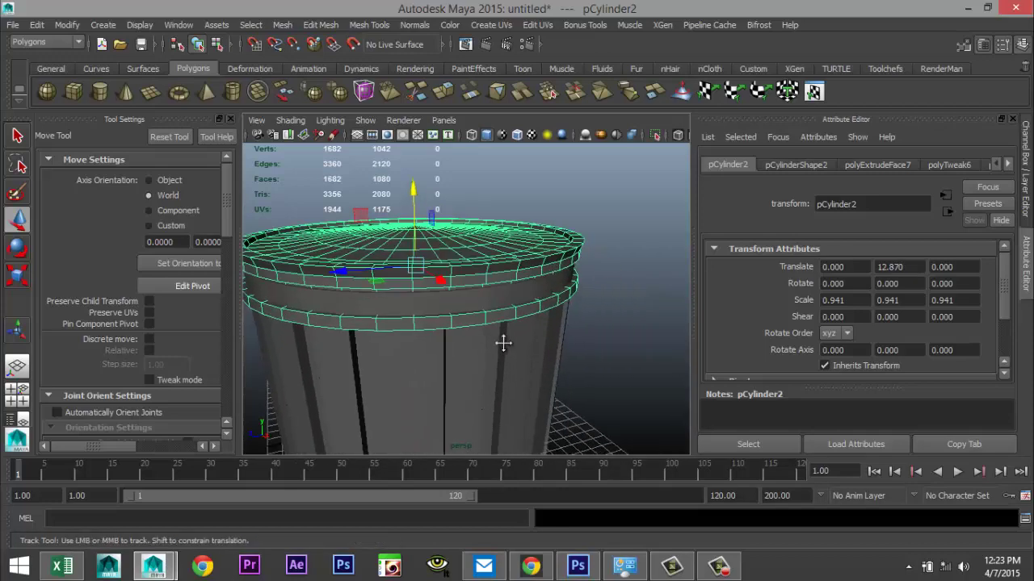
pyautogui.press('r')
pyautogui.moveTo(450, 249); pyautogui.dragTo(570, 362)
pyautogui.scroll(-5, 597, 379)
pyautogui.click(578, 360)
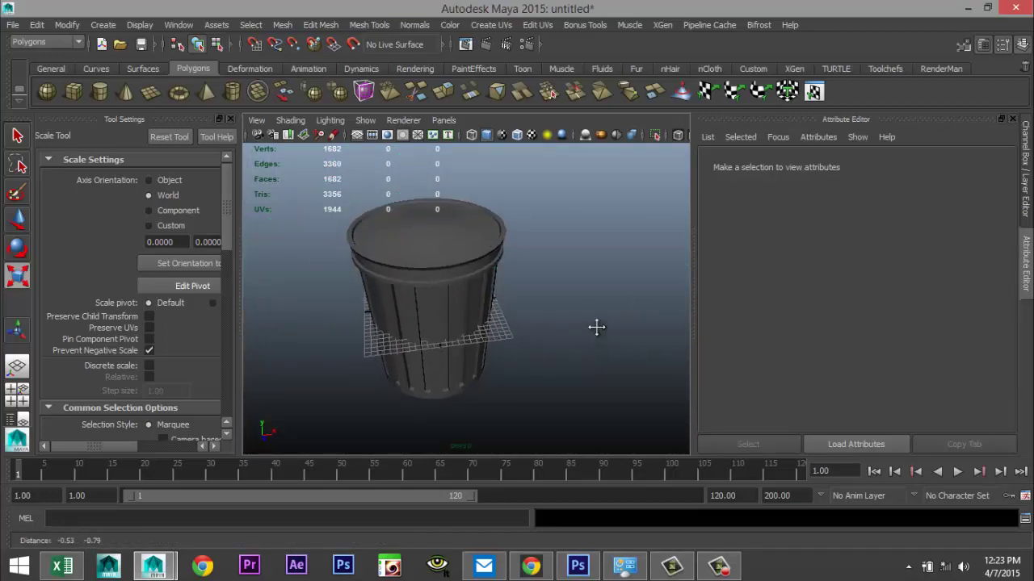
# Step: Inspect the fit of the lid on the trash can from several angles and hide the tool settings
pyautogui.keyDown('alt'); pyautogui.moveTo(596, 330); pyautogui.dragTo(549, 289); pyautogui.keyUp('alt')
pyautogui.scroll(5, 528, 344)
pyautogui.keyDown('alt'); pyautogui.moveTo(529, 344); pyautogui.dragTo(468, 323); pyautogui.keyUp('alt')
pyautogui.keyDown('alt'); pyautogui.moveTo(476, 332); pyautogui.dragTo(470, 385, button='middle'); pyautogui.keyUp('alt')
pyautogui.scroll(-5, 471, 385)
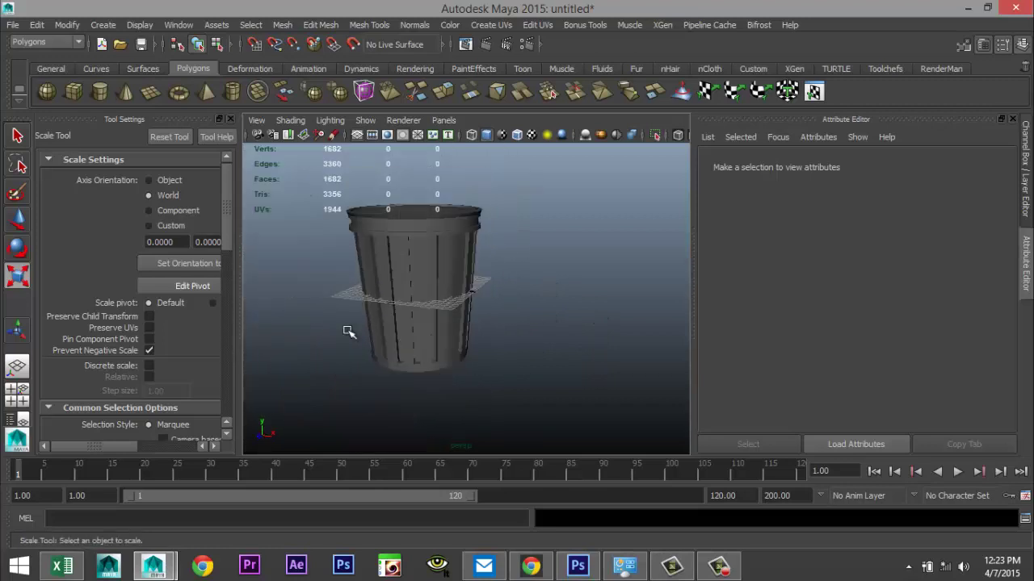
pyautogui.click(231, 119)
pyautogui.scroll(-3, 521, 311)
pyautogui.keyDown('alt'); pyautogui.moveTo(522, 323); pyautogui.dragTo(456, 380); pyautogui.keyUp('alt')
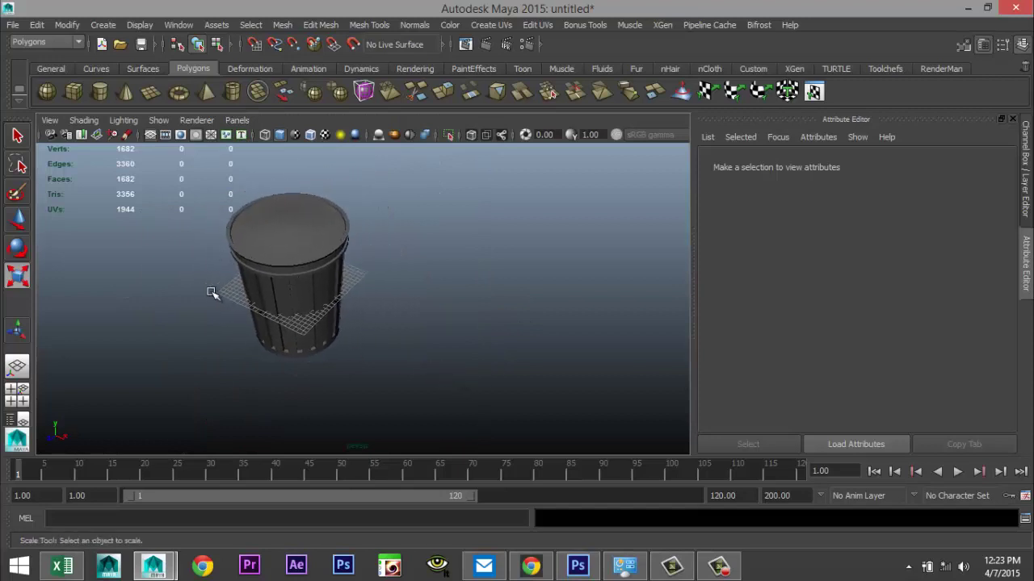
# Step: Create a long, thin polygon box beside the trash can, centred at about X 48.444 and Z 0.392
pyautogui.click(74, 94)
pyautogui.moveTo(434, 344); pyautogui.dragTo(557, 382)
pyautogui.keyDown('alt'); pyautogui.moveTo(451, 386); pyautogui.dragTo(300, 339, button='middle'); pyautogui.keyUp('alt')
pyautogui.keyDown('alt'); pyautogui.moveTo(384, 378); pyautogui.dragTo(347, 379); pyautogui.keyUp('alt')
# Step: Insert 10 equally spaced edge loops across the box's length
pyautogui.click(369, 25)
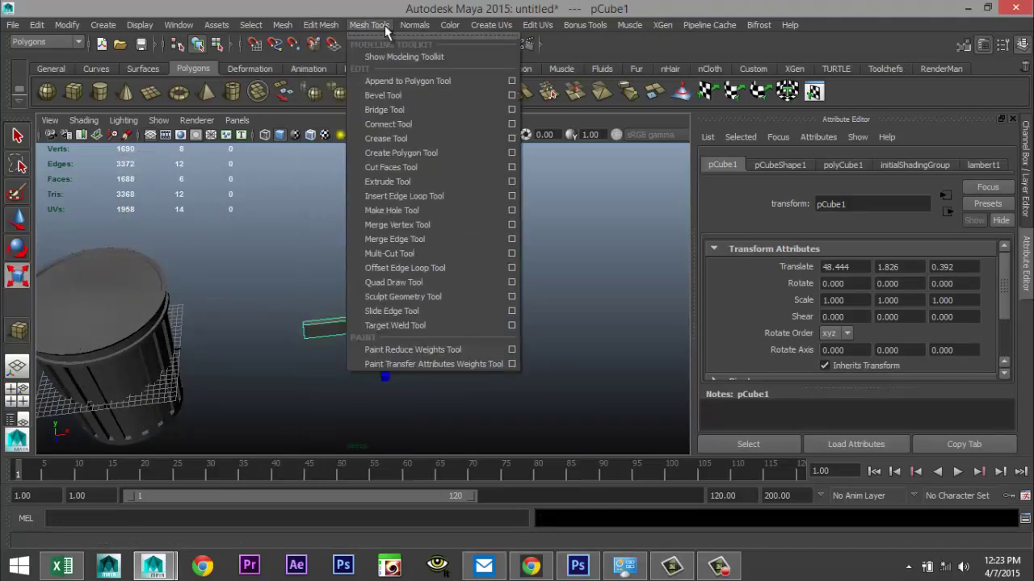
pyautogui.click(512, 197)
pyautogui.click(149, 244)
pyautogui.click(154, 275)
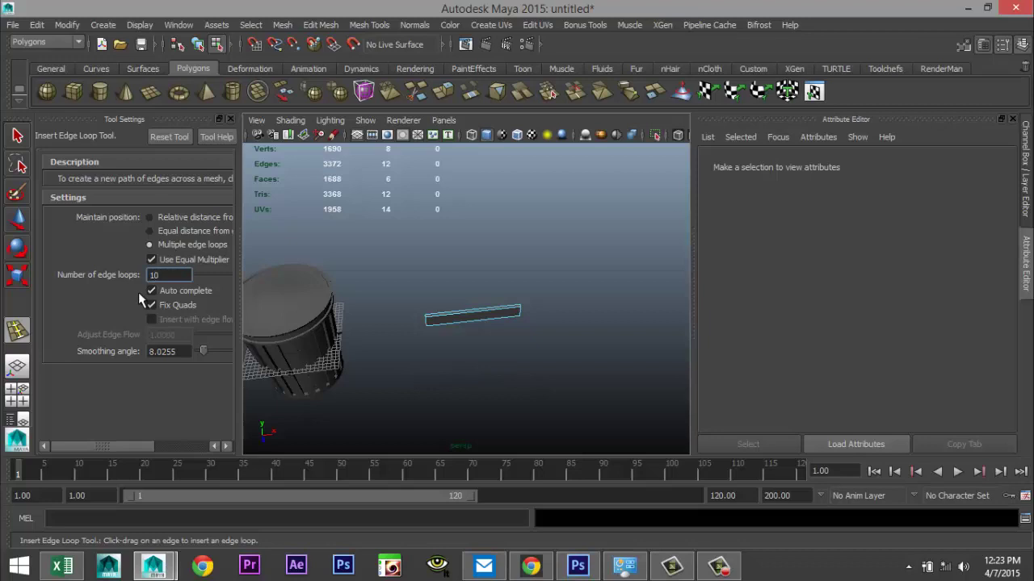
pyautogui.click(481, 318)
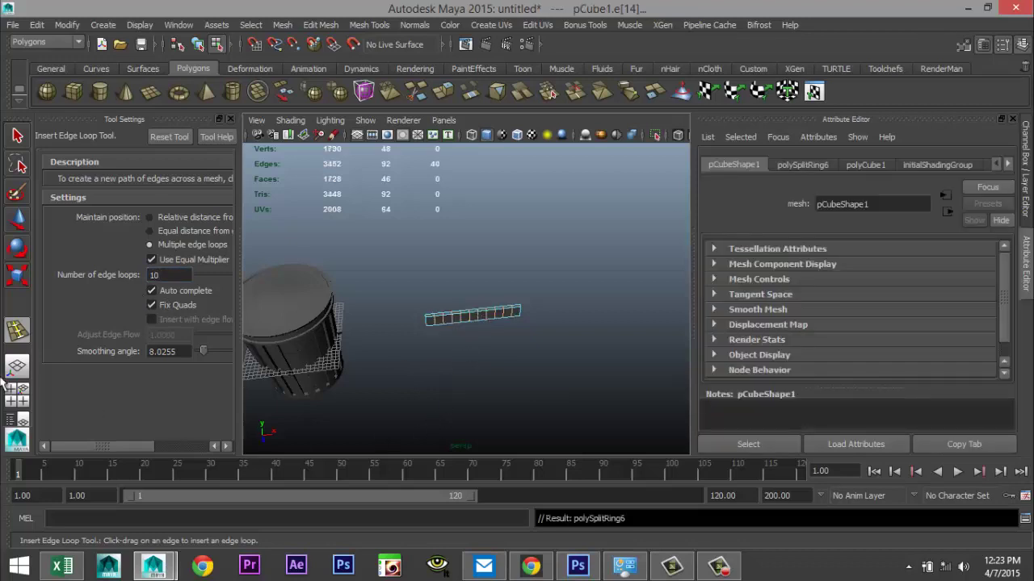
pyautogui.click(18, 396)
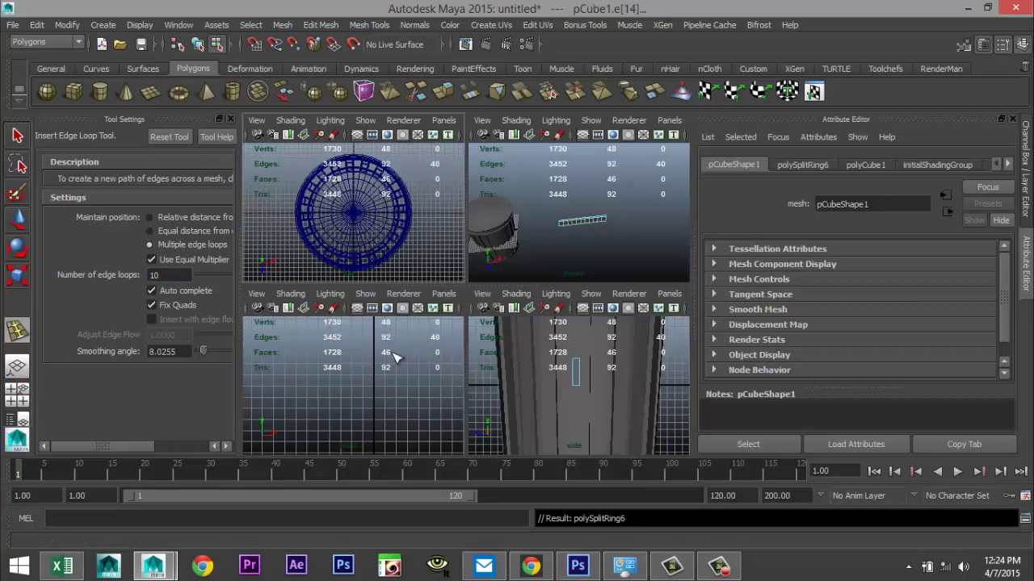
pyautogui.press('space')
pyautogui.press('f')
pyautogui.scroll(-5, 438, 375)
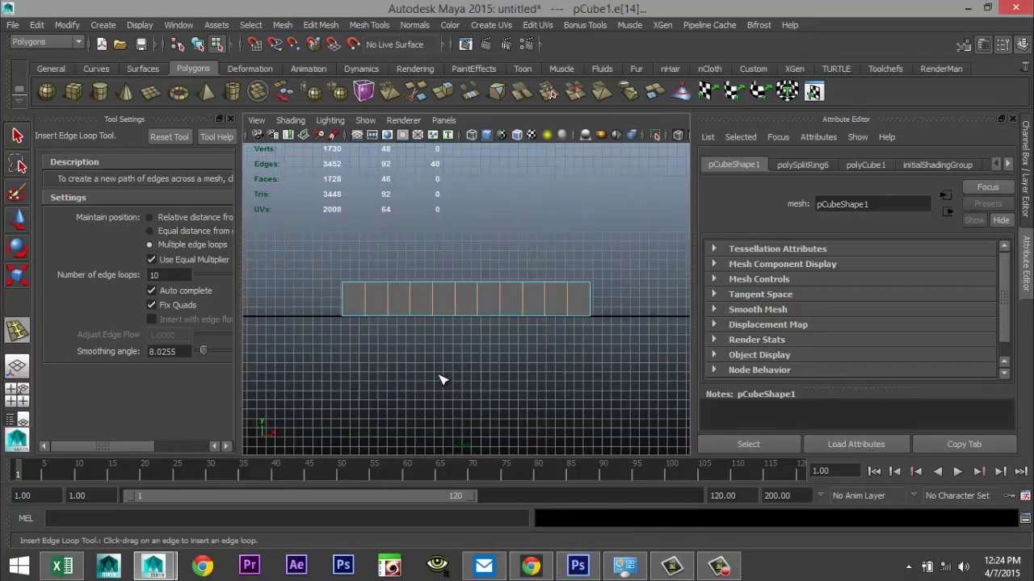
pyautogui.scroll(-2, 441, 380)
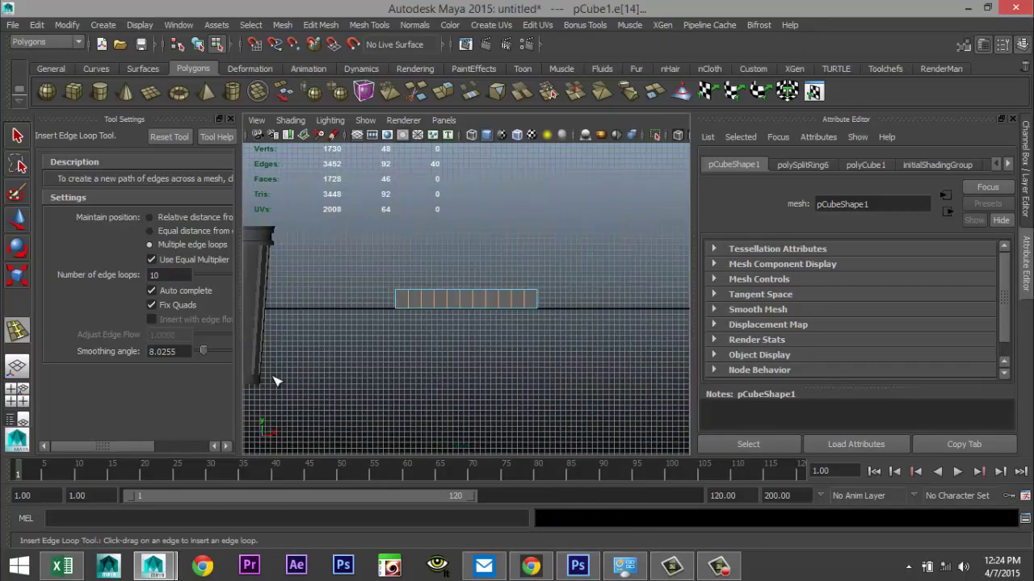
# Step: In the top view, move the vertices of the box's six middle edge loops to about -5.151 in Z
pyautogui.click(18, 396)
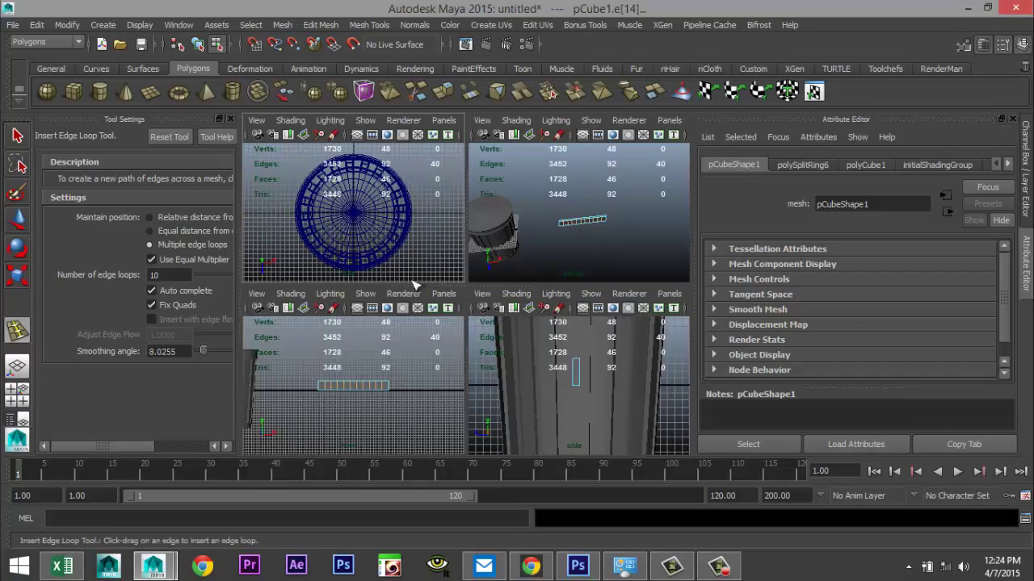
pyautogui.press('space')
pyautogui.press('f')
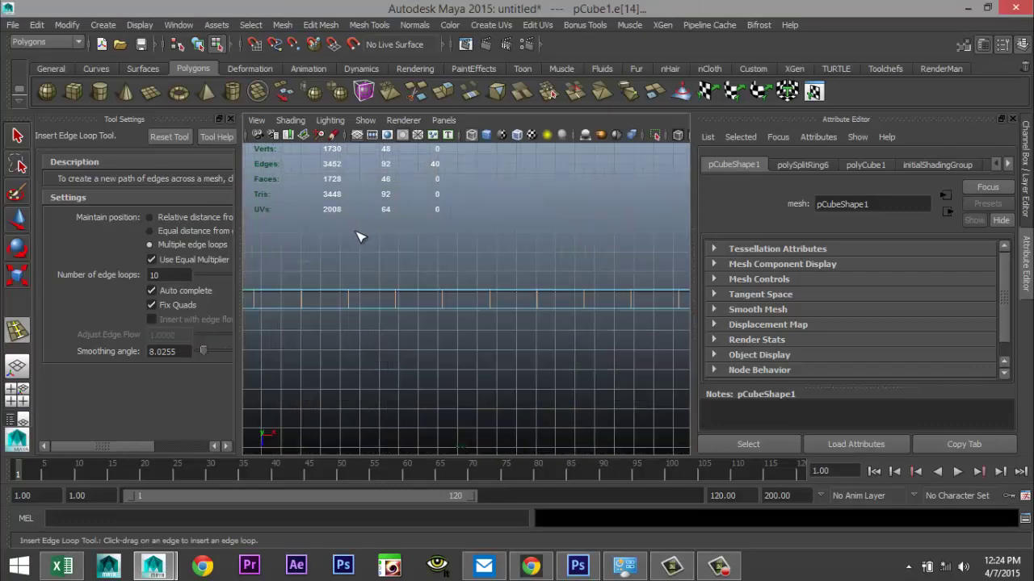
pyautogui.scroll(-5, 363, 238)
pyautogui.scroll(3, 413, 295)
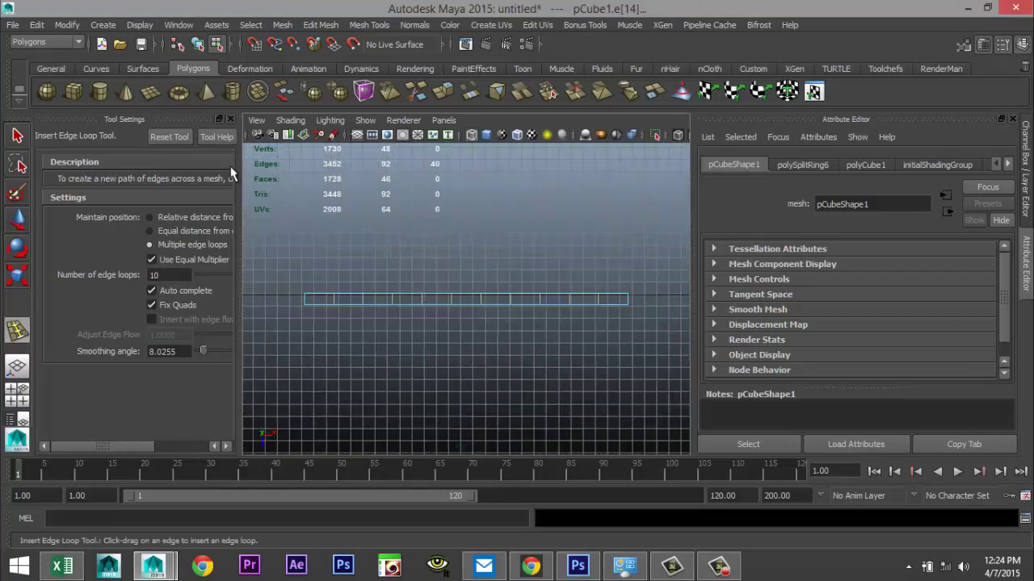
pyautogui.click(230, 119)
pyautogui.moveTo(215, 304); pyautogui.dragTo(199, 277, button='right')
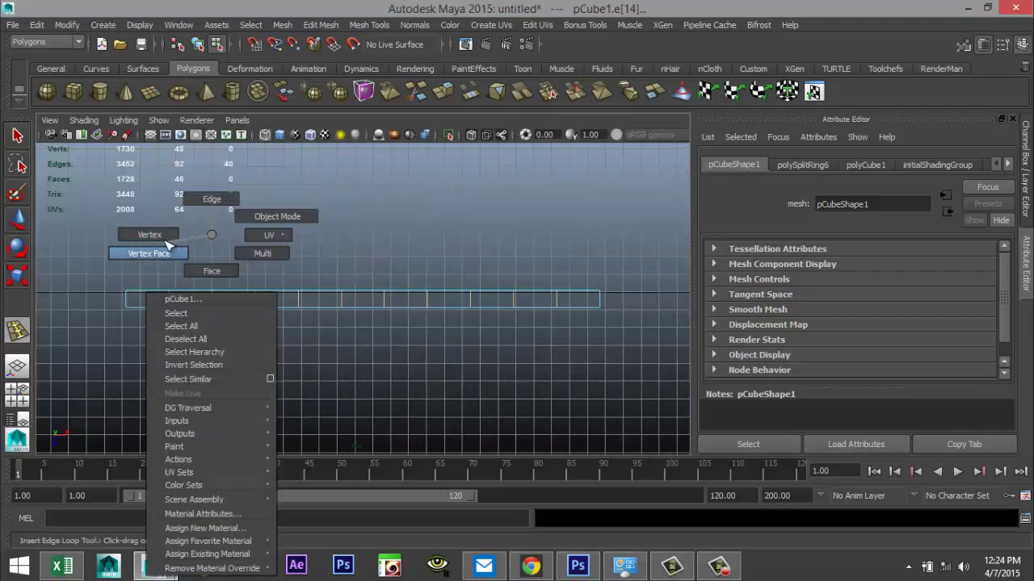
pyautogui.moveTo(168, 242); pyautogui.dragTo(169, 256, button='right')
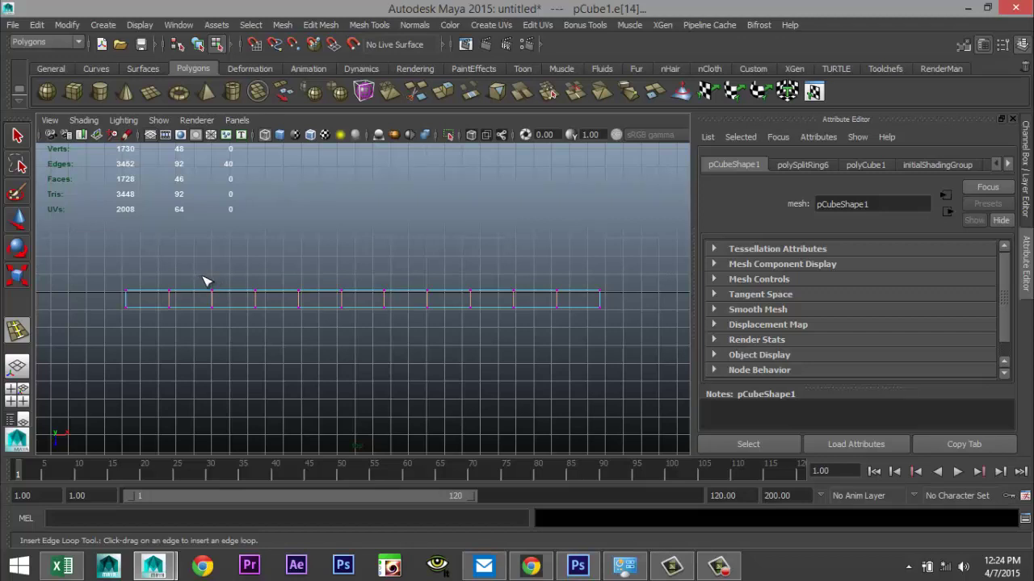
pyautogui.moveTo(226, 273); pyautogui.dragTo(496, 348)
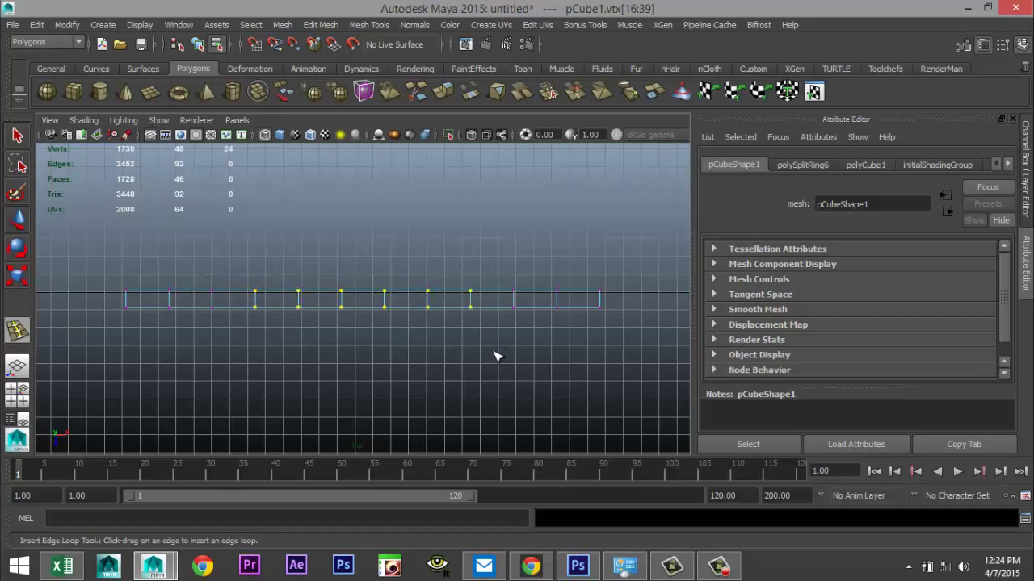
pyautogui.press('w')
pyautogui.moveTo(365, 367); pyautogui.dragTo(363, 269)
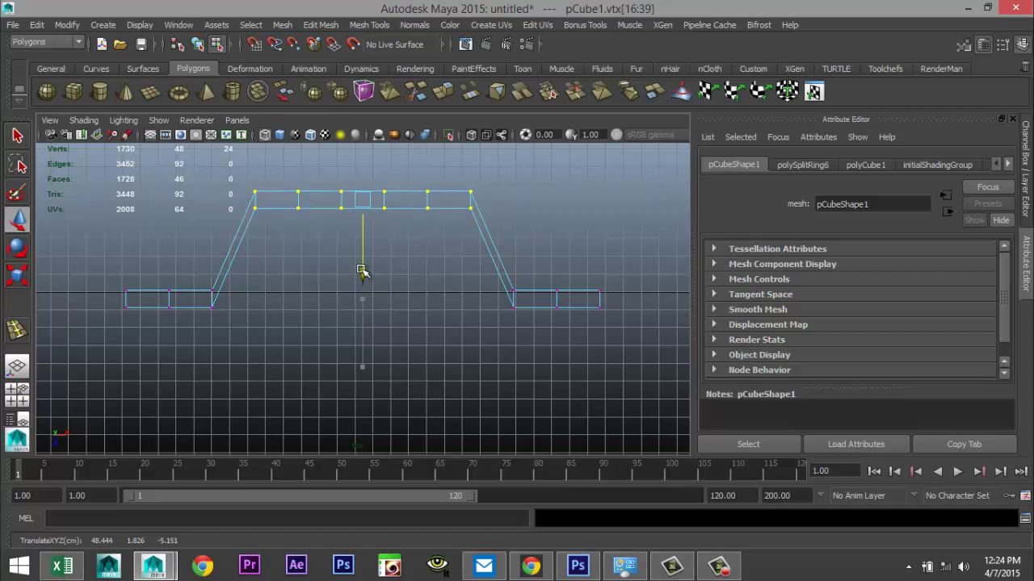
# Step: Curve the raised section by moving its four middle vertex columns to about -5.701 in Z and the central two to about -5.997
pyautogui.moveTo(292, 184); pyautogui.dragTo(441, 248)
pyautogui.moveTo(363, 274); pyautogui.dragTo(365, 264)
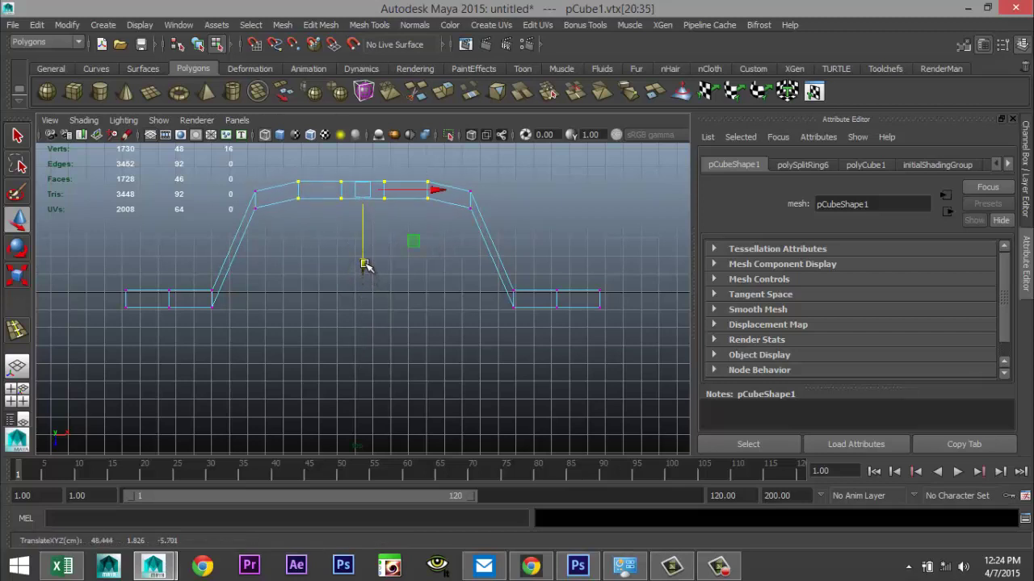
pyautogui.moveTo(327, 166); pyautogui.dragTo(396, 225)
pyautogui.moveTo(364, 261); pyautogui.dragTo(364, 254)
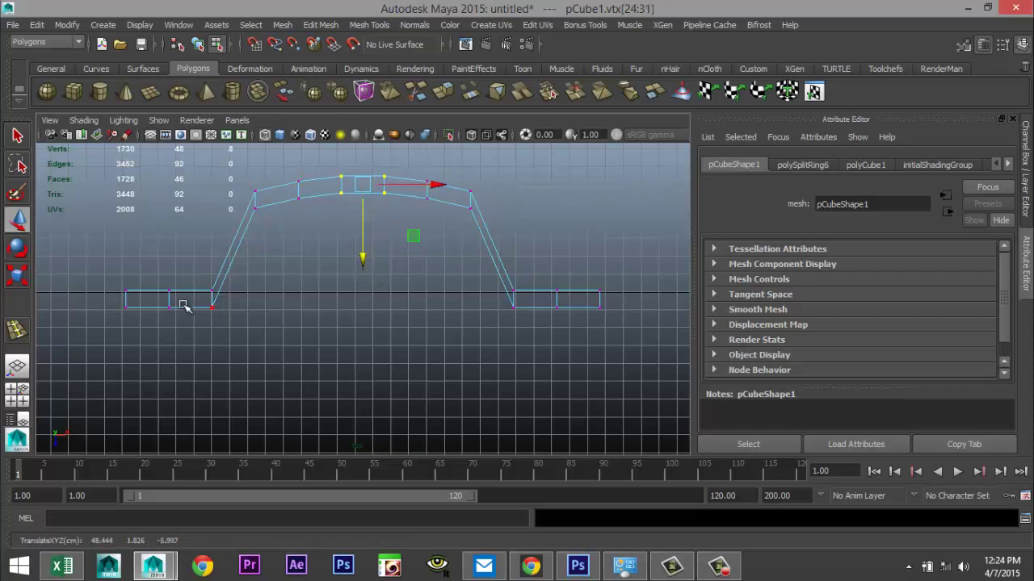
# Step: Move the vertices of both flat end sections closer to the raised section in Z and scale them slightly inward in X
pyautogui.moveTo(92, 278); pyautogui.dragTo(635, 358)
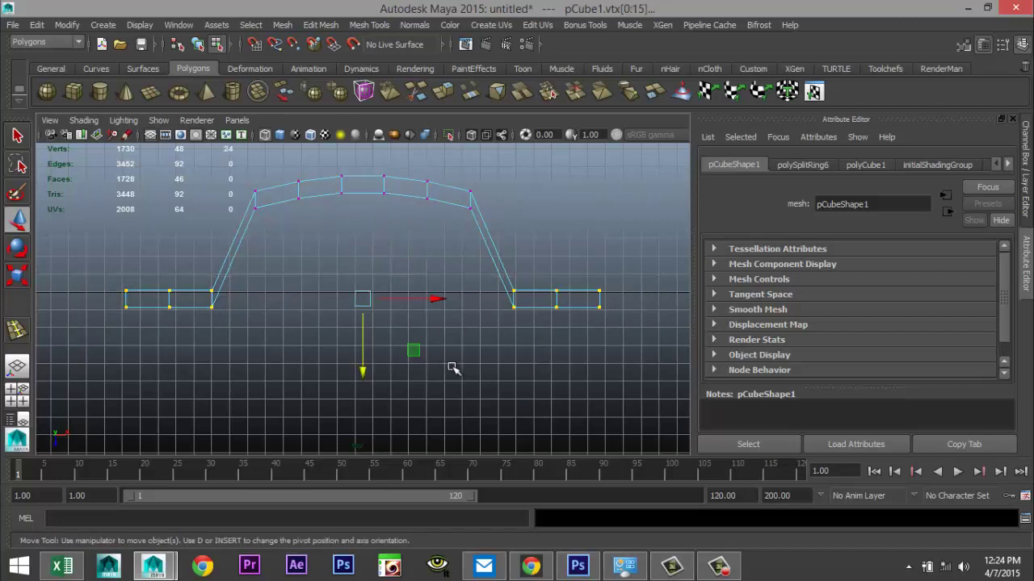
pyautogui.moveTo(364, 370); pyautogui.dragTo(367, 343)
pyautogui.press('r')
pyautogui.moveTo(432, 271); pyautogui.dragTo(425, 271)
# Step: Scale the inner vertices at the handle's upper bends inward in X, and those at its lower bends to about 0.939
pyautogui.moveTo(249, 201); pyautogui.dragTo(263, 218)
pyautogui.keyDown('shift'); pyautogui.moveTo(464, 203); pyautogui.dragTo(421, 210); pyautogui.keyUp('shift')
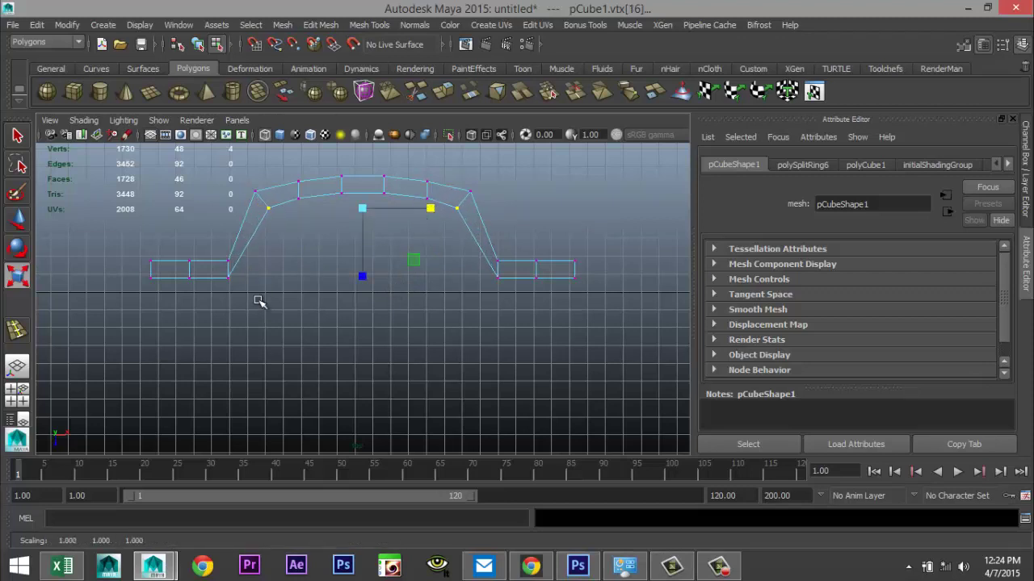
pyautogui.click(227, 278)
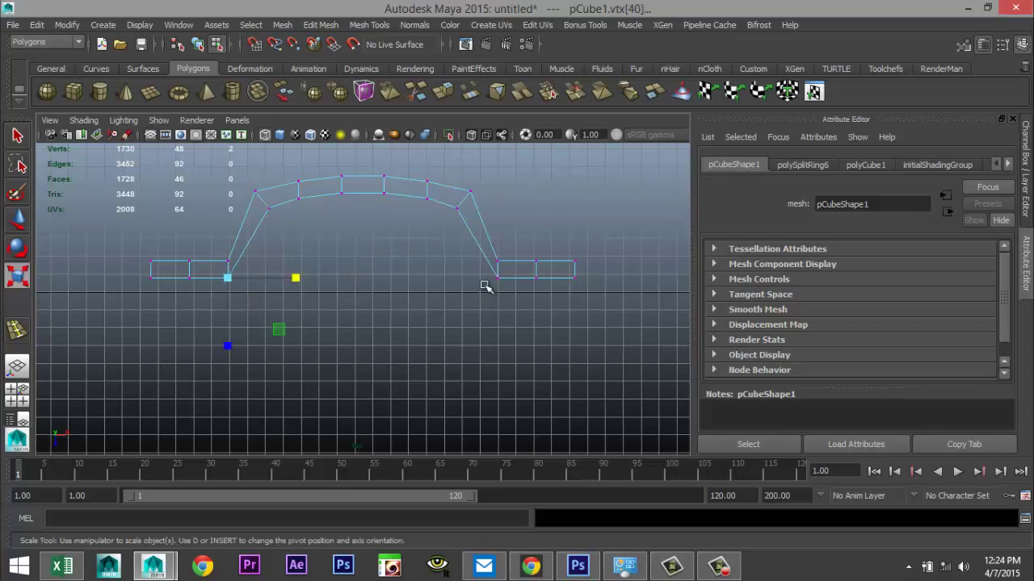
pyautogui.keyDown('shift'); pyautogui.moveTo(489, 270); pyautogui.dragTo(515, 310); pyautogui.keyUp('shift')
pyautogui.moveTo(430, 278); pyautogui.dragTo(427, 279)
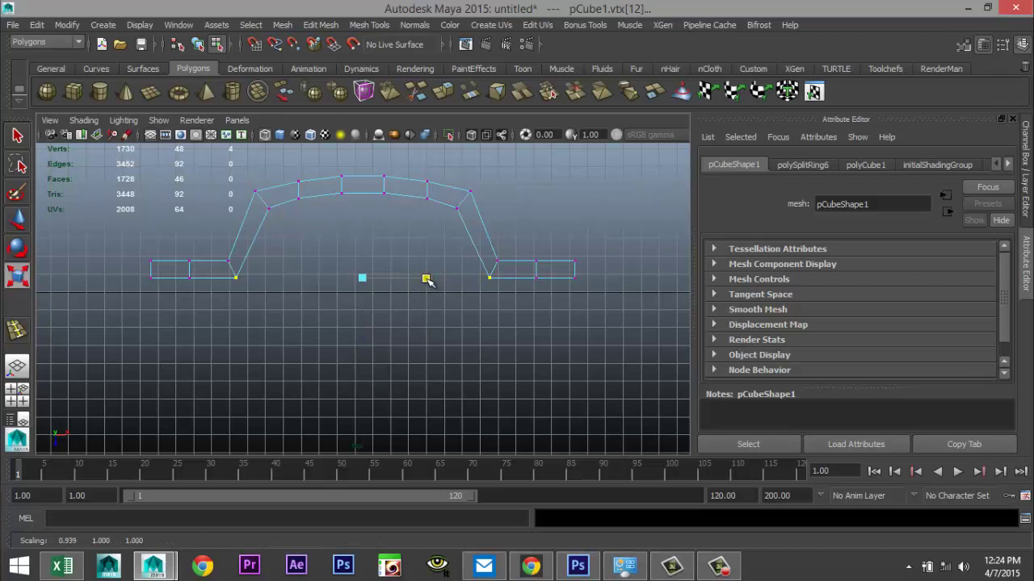
pyautogui.click(150, 411)
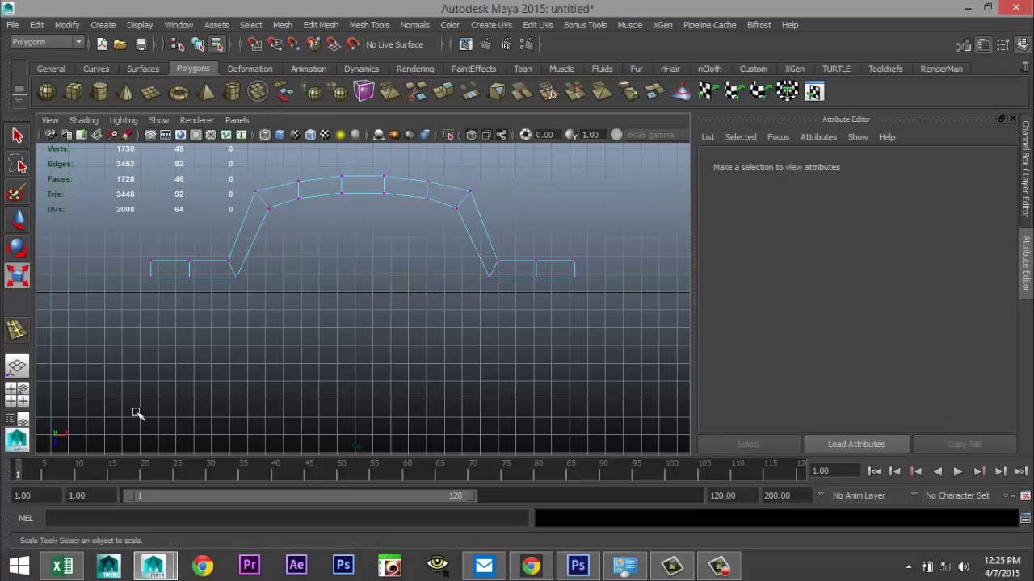
# Step: Switch to the perspective view, return the handle to object mode and rotate it to -90 degrees in Z
pyautogui.click(54, 389)
pyautogui.press('space')
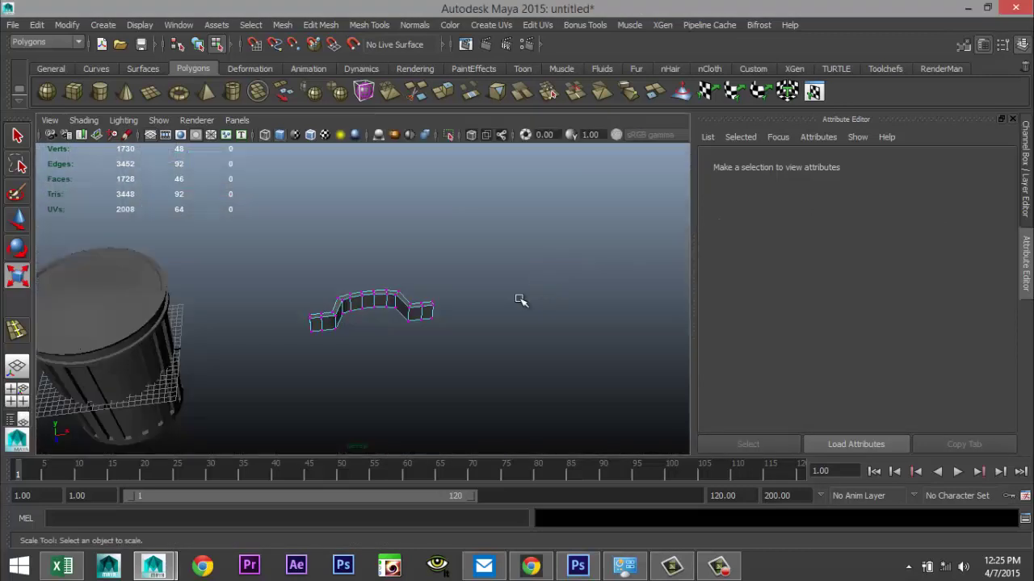
pyautogui.keyDown('alt'); pyautogui.moveTo(490, 365); pyautogui.dragTo(461, 395); pyautogui.keyUp('alt')
pyautogui.moveTo(386, 318); pyautogui.dragTo(448, 222, button='right')
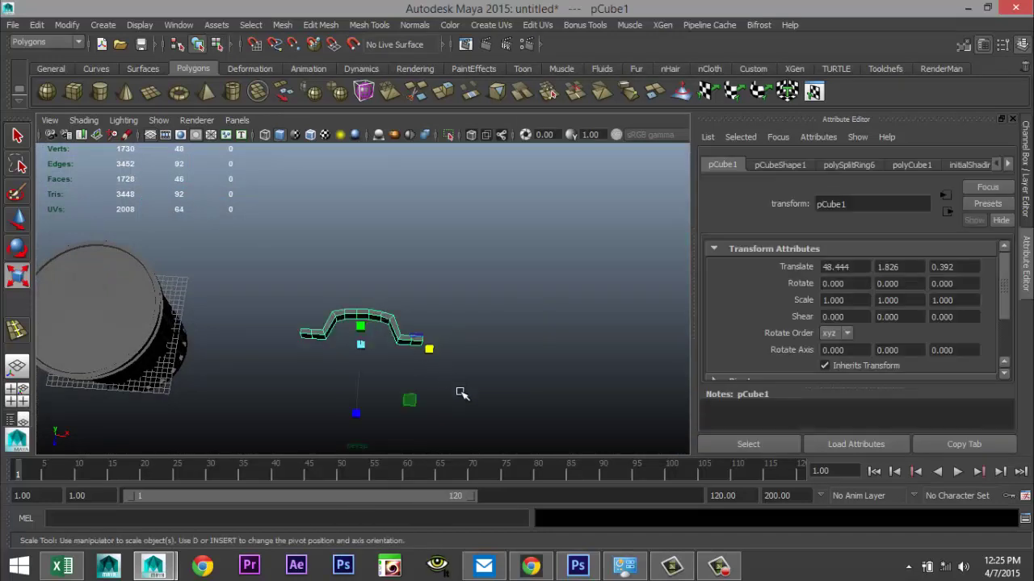
pyautogui.press('e')
pyautogui.moveTo(336, 327); pyautogui.dragTo(429, 344)
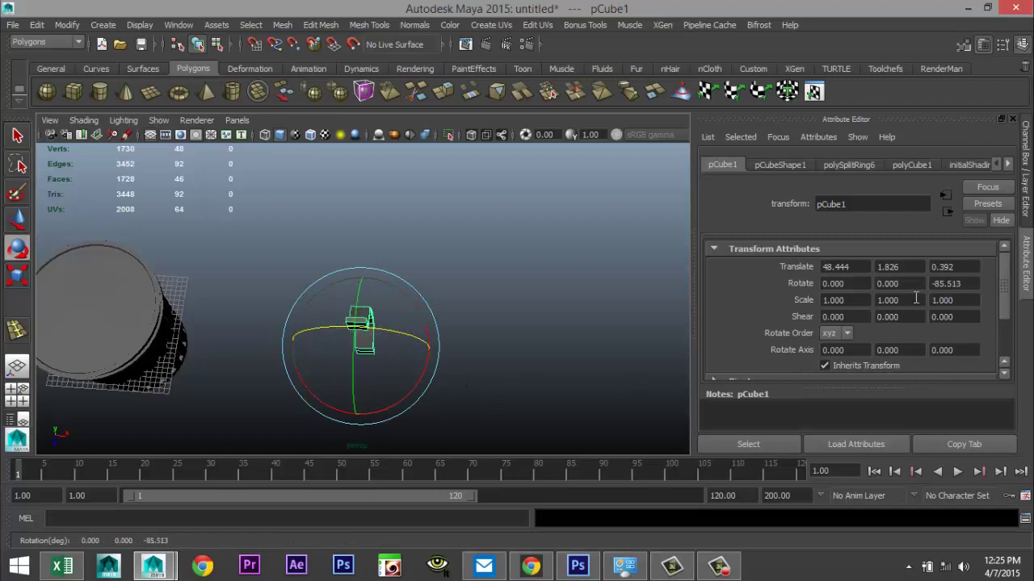
pyautogui.click(961, 285)
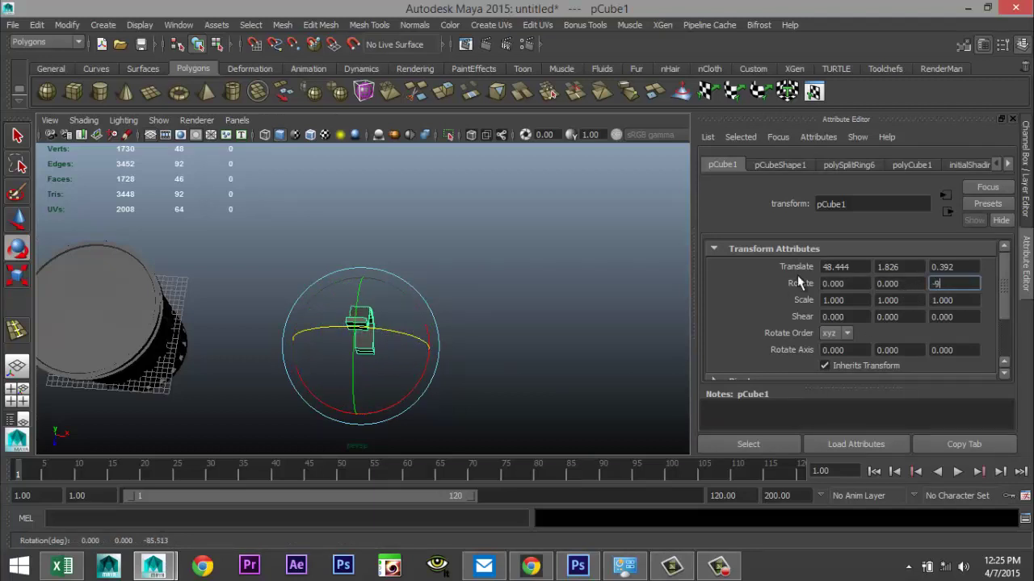
pyautogui.press('Return')
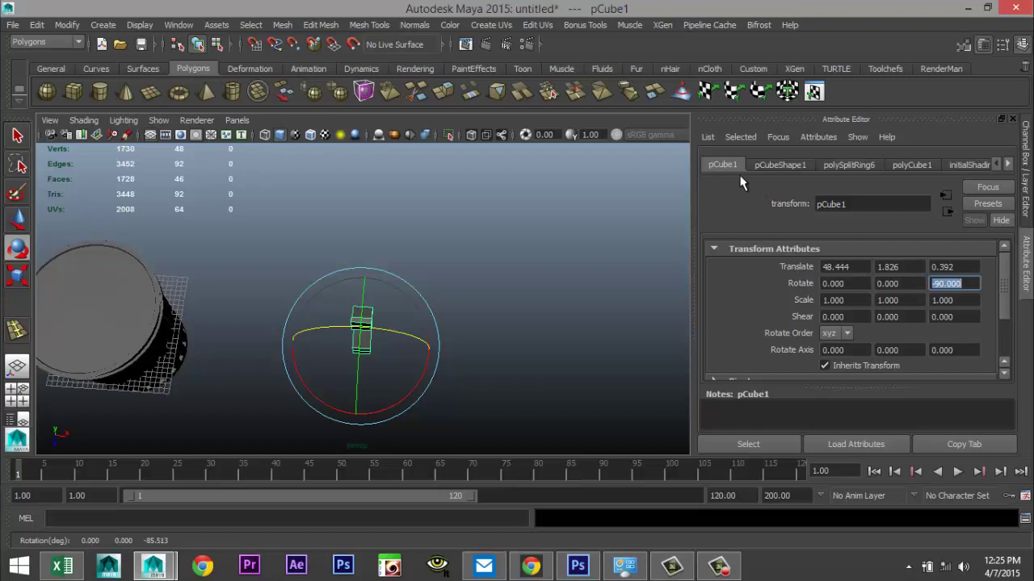
# Step: Rotate the handle to 90 degrees in both X and Y
pyautogui.keyDown('alt'); pyautogui.moveTo(554, 294); pyautogui.dragTo(423, 251); pyautogui.keyUp('alt')
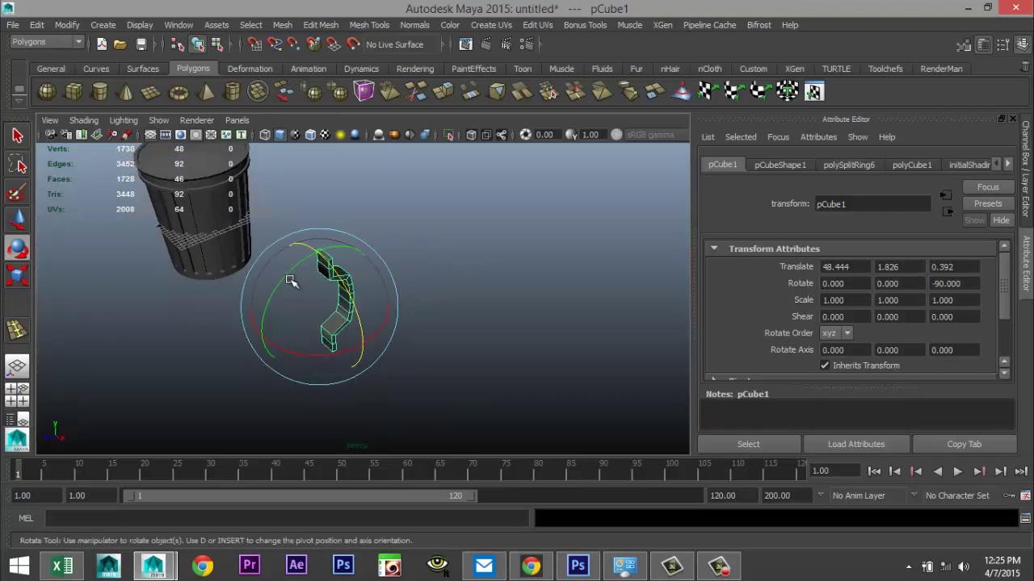
pyautogui.moveTo(296, 274); pyautogui.dragTo(273, 356)
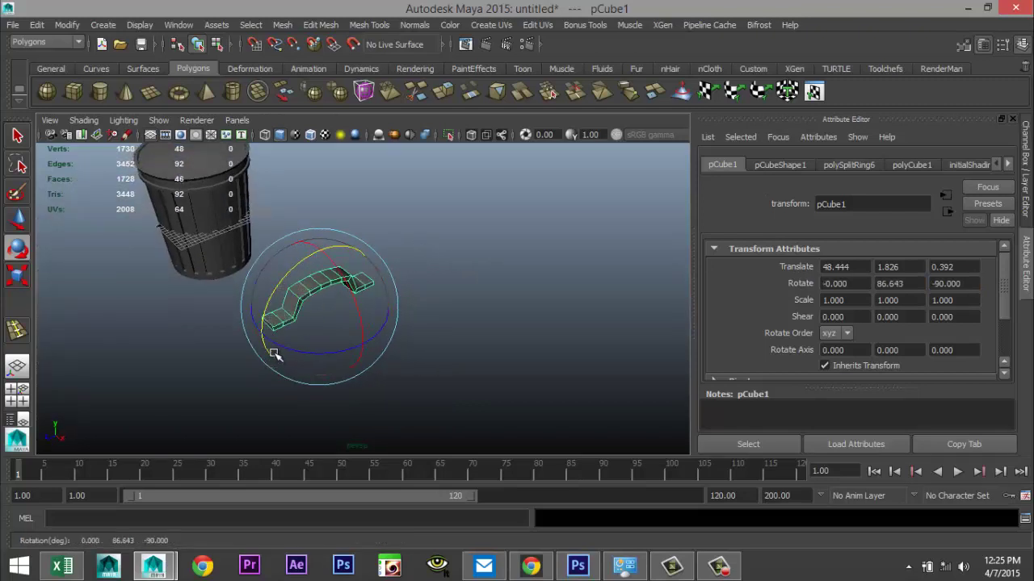
pyautogui.moveTo(353, 276); pyautogui.dragTo(391, 367)
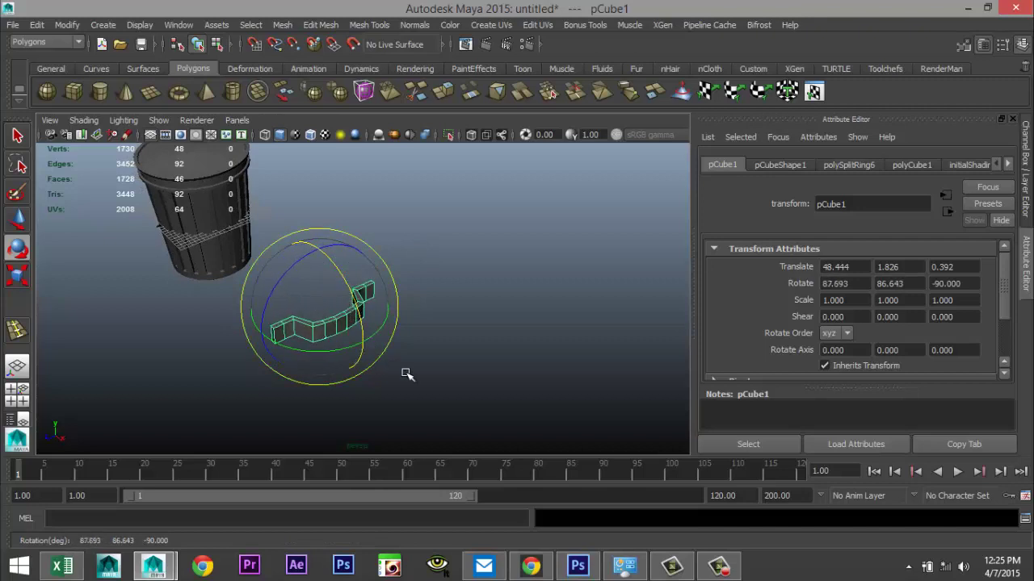
pyautogui.click(869, 284)
pyautogui.write('90')
pyautogui.press('Tab')
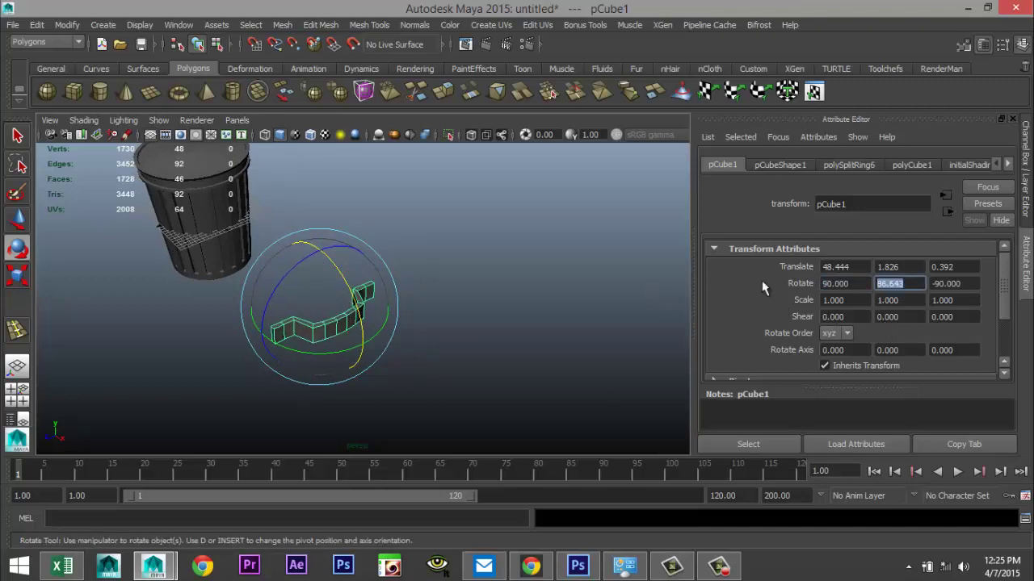
pyautogui.press('Return')
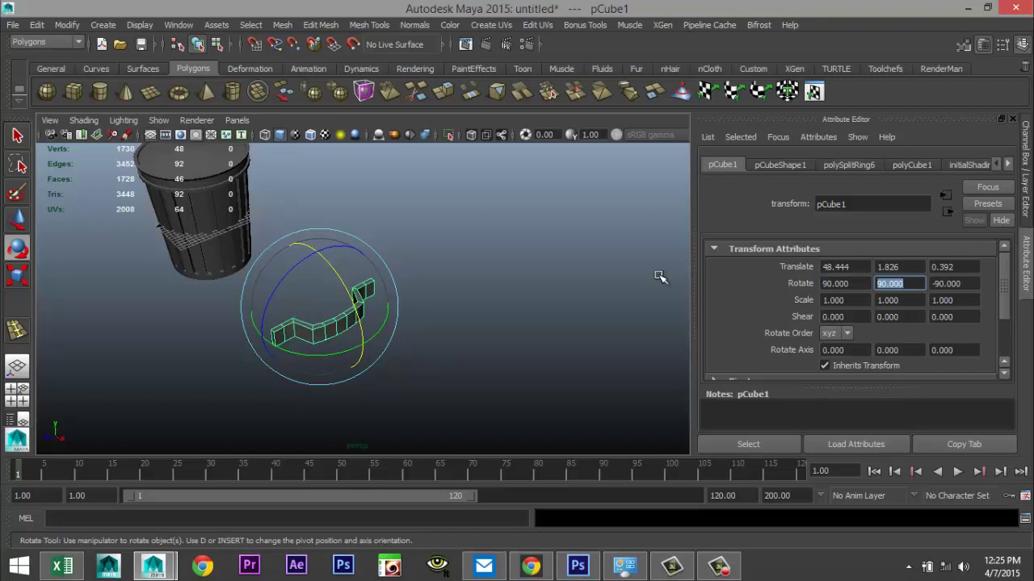
# Step: Set the handle's translation to 0 in X, Y and Z
pyautogui.keyDown('alt'); pyautogui.moveTo(471, 338); pyautogui.dragTo(457, 367); pyautogui.keyUp('alt')
pyautogui.moveTo(871, 268); pyautogui.dragTo(737, 264)
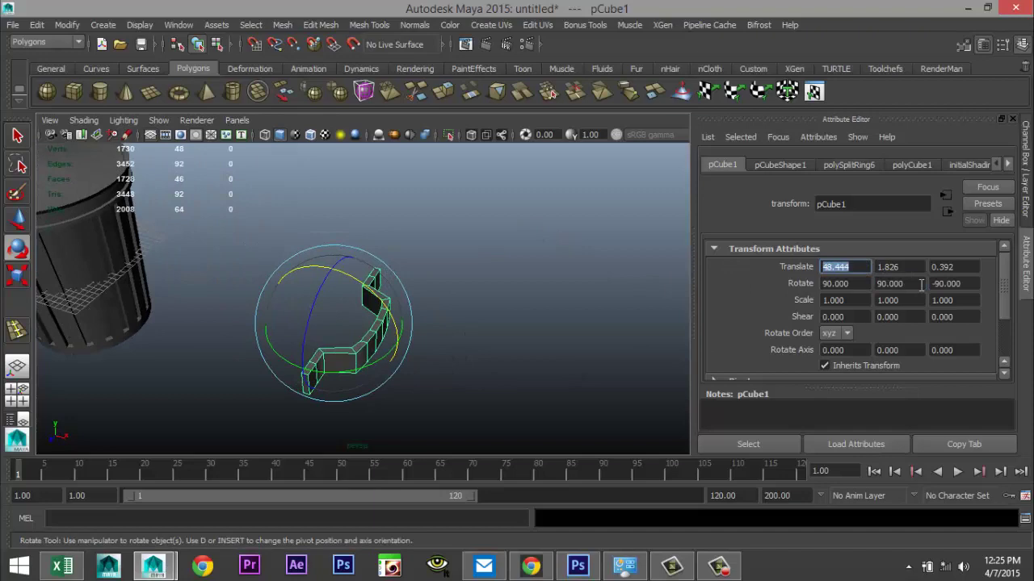
pyautogui.write('0')
pyautogui.press('Tab')
pyautogui.write('0')
pyautogui.press('Tab')
pyautogui.write('0')
pyautogui.click(905, 267)
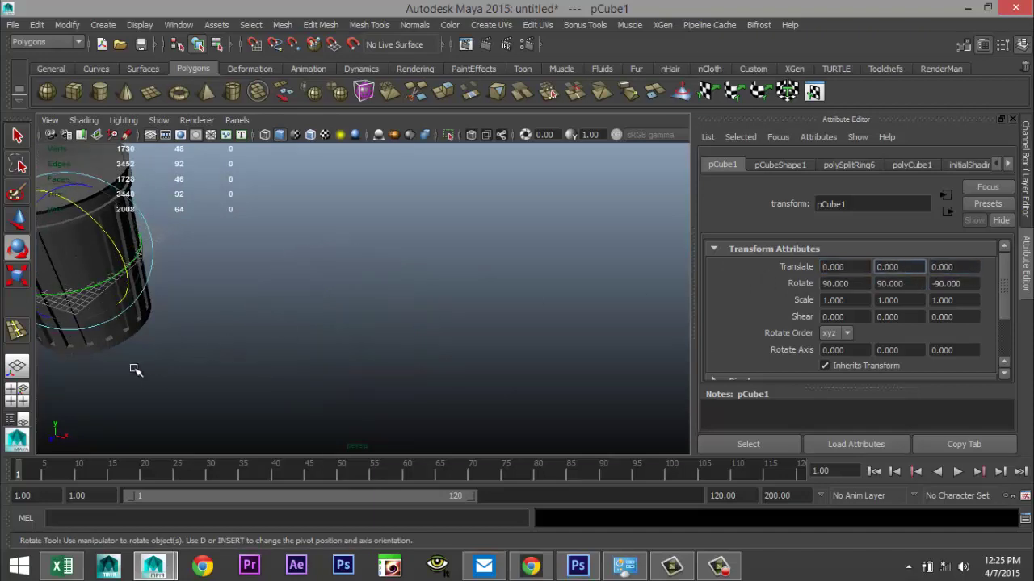
# Step: In the top view, scale the handle uniformly to about 0.359 and move it to about 12.160 in X
pyautogui.click(17, 394)
pyautogui.press('space')
pyautogui.press('f')
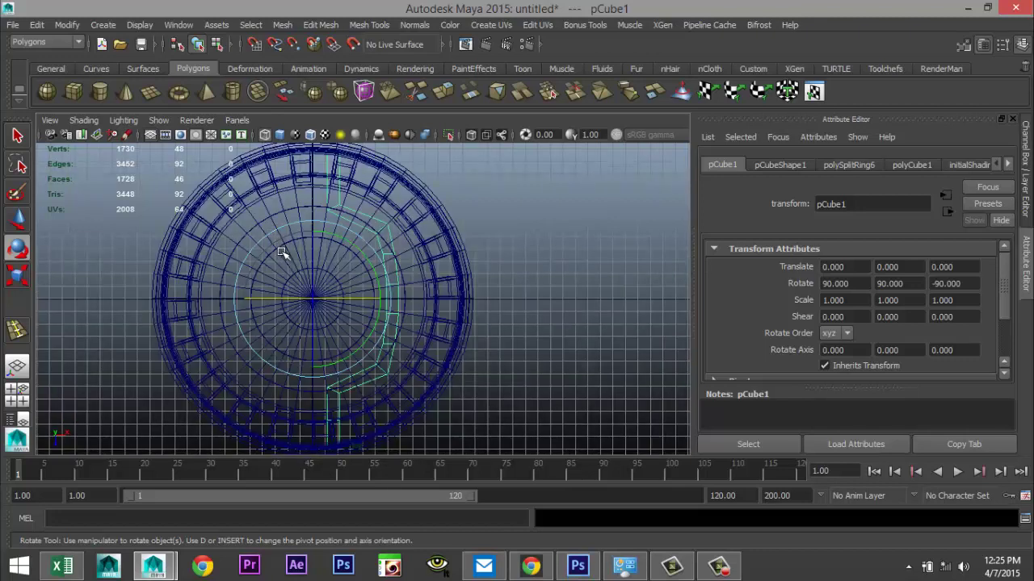
pyautogui.press('w')
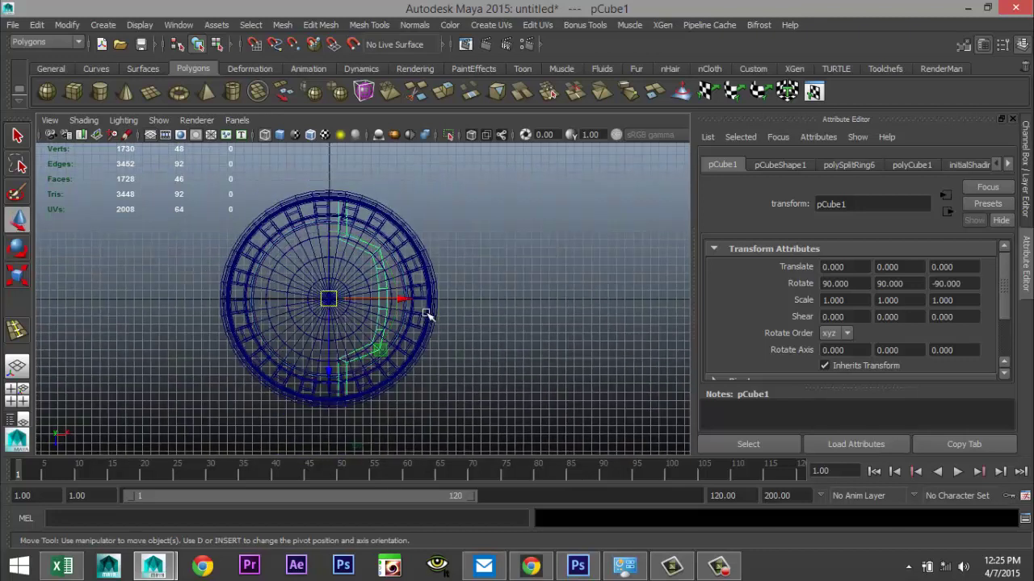
pyautogui.moveTo(404, 300); pyautogui.dragTo(542, 351)
pyautogui.press('r')
pyautogui.moveTo(467, 300); pyautogui.dragTo(396, 316)
pyautogui.press('w')
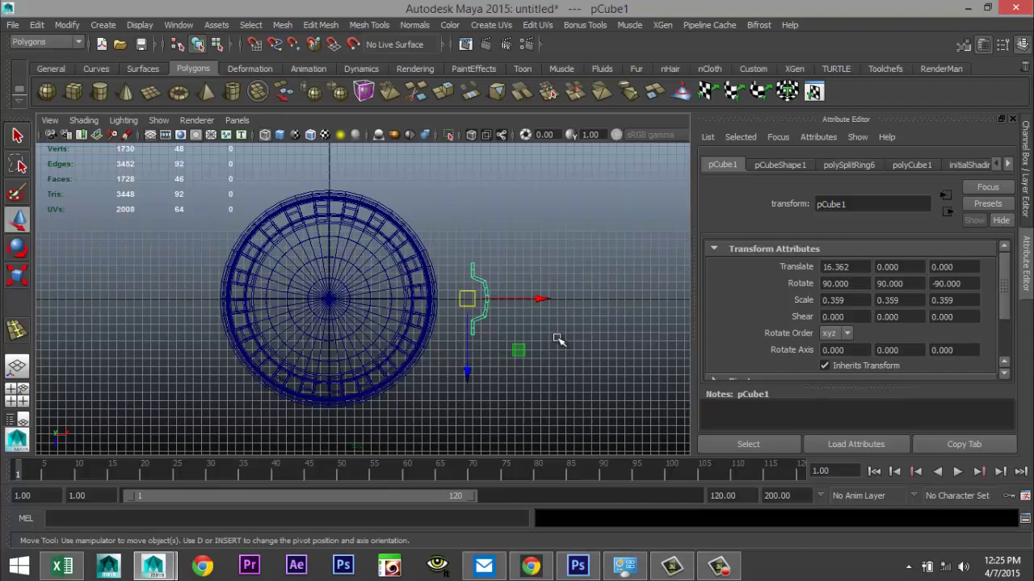
pyautogui.moveTo(538, 300); pyautogui.dragTo(506, 305)
# Step: In the perspective view, raise the handle to about 6.879 in Y and move it against the can at about 10.794 in X
pyautogui.click(29, 395)
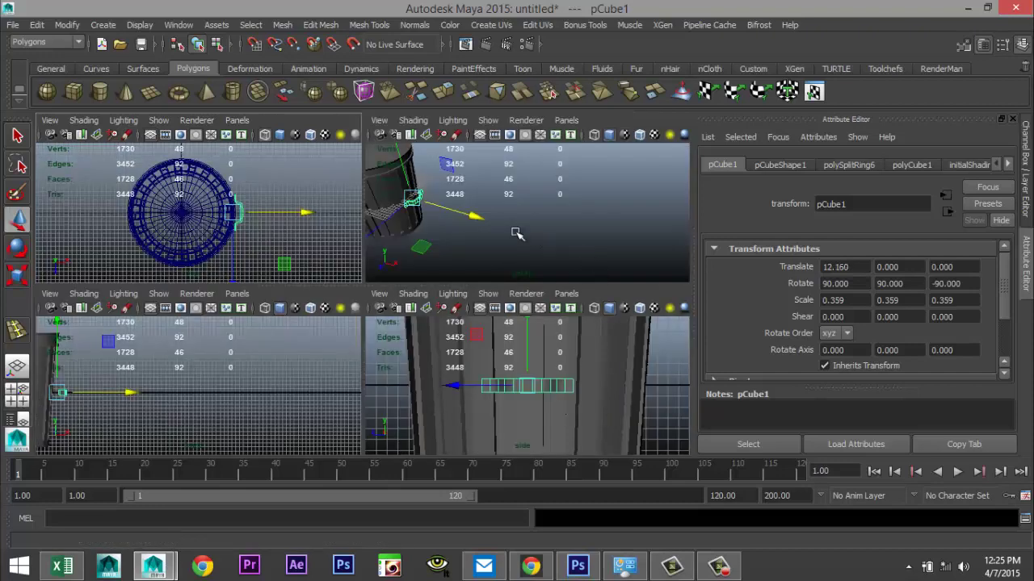
pyautogui.press('space')
pyautogui.keyDown('alt'); pyautogui.moveTo(327, 292); pyautogui.dragTo(535, 364, button='middle'); pyautogui.keyUp('alt')
pyautogui.moveTo(366, 282); pyautogui.dragTo(368, 234)
pyautogui.press('f')
pyautogui.keyDown('alt'); pyautogui.moveTo(396, 276); pyautogui.dragTo(360, 296); pyautogui.keyUp('alt')
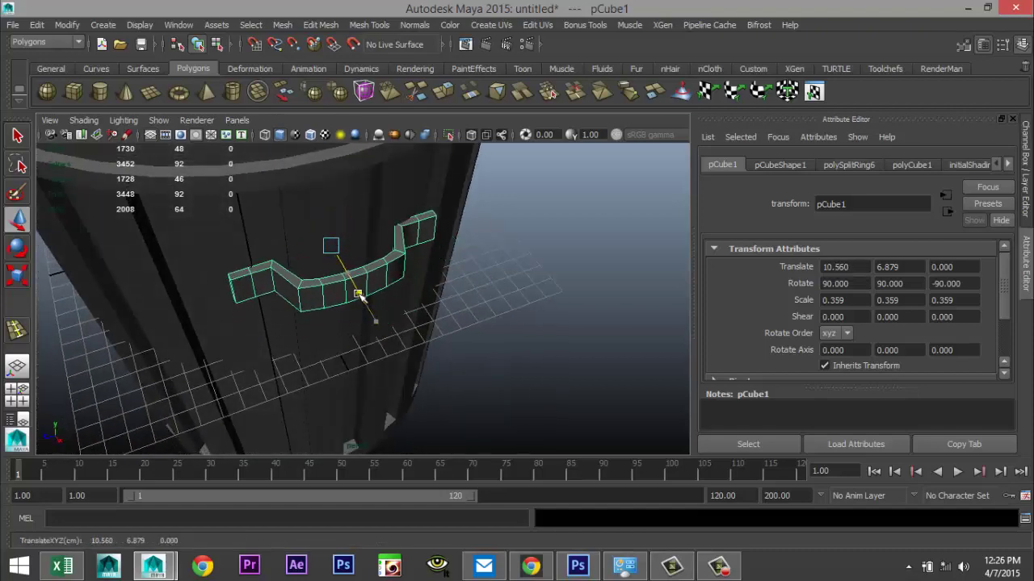
pyautogui.keyDown('alt'); pyautogui.moveTo(365, 313); pyautogui.dragTo(409, 295); pyautogui.keyUp('alt')
# Step: Move the handle sideways along the can's wall to about 0.972 in Z
pyautogui.scroll(-6, 420, 319)
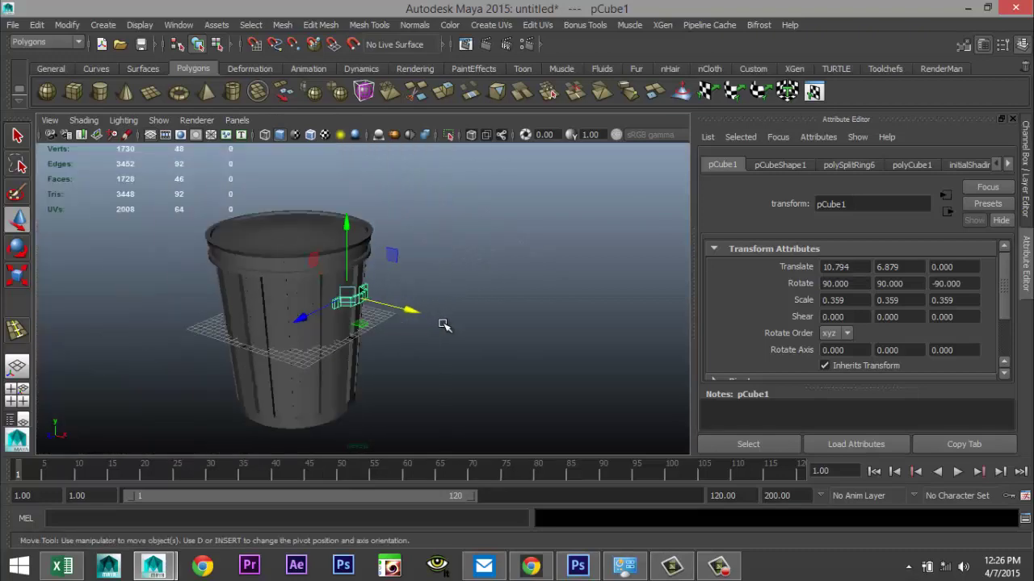
pyautogui.keyDown('alt'); pyautogui.moveTo(484, 368); pyautogui.dragTo(466, 380); pyautogui.keyUp('alt')
pyautogui.scroll(6, 465, 374)
pyautogui.keyDown('alt'); pyautogui.moveTo(404, 369); pyautogui.dragTo(346, 372); pyautogui.keyUp('alt')
pyautogui.moveTo(301, 286); pyautogui.dragTo(300, 286)
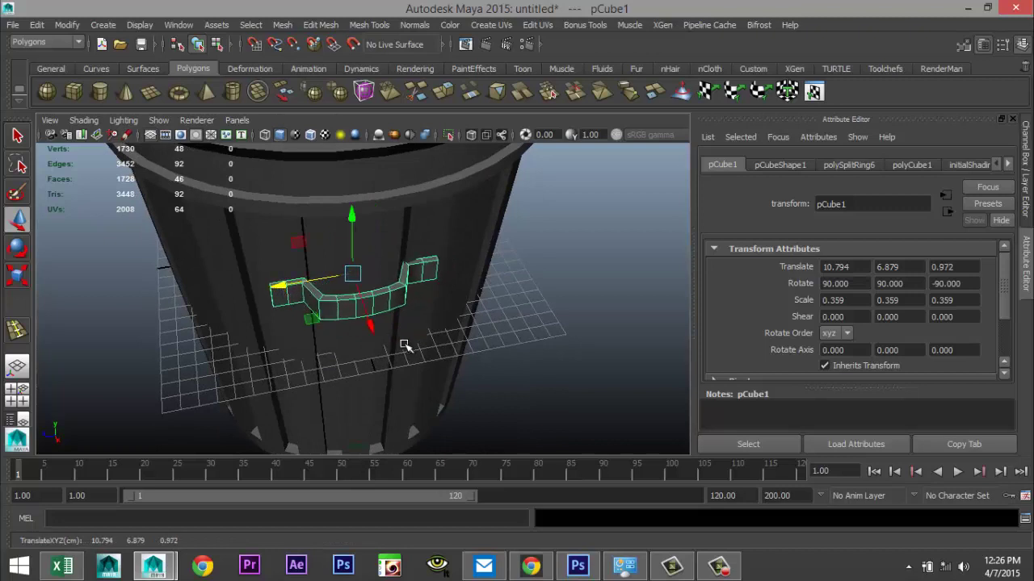
# Step: Rotate the handle to about 95.101 degrees in Y and, in the top view, move it to about 10.873 in X
pyautogui.press('e')
pyautogui.moveTo(405, 313); pyautogui.dragTo(398, 312)
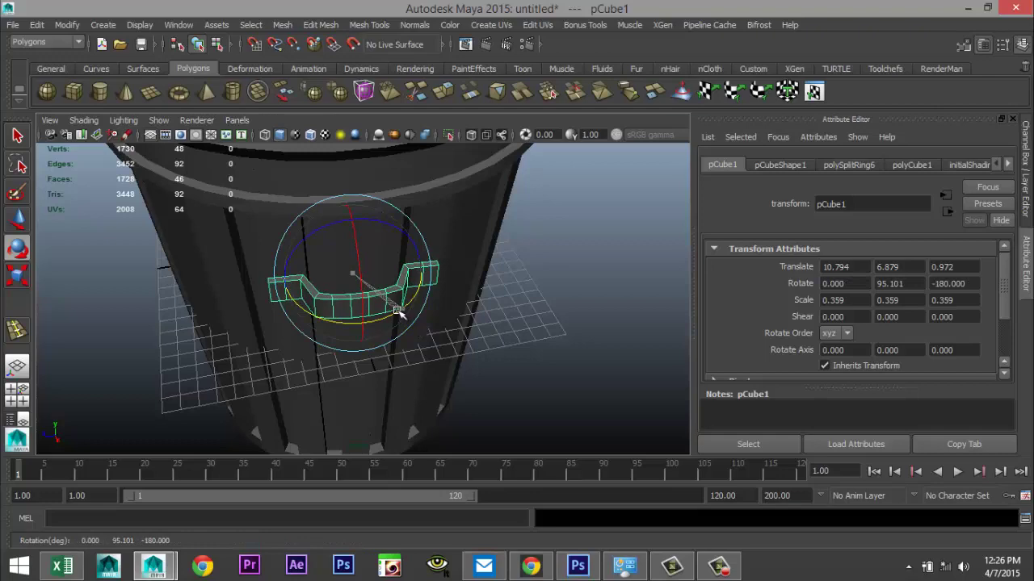
pyautogui.click(17, 395)
pyautogui.press('space')
pyautogui.press('f')
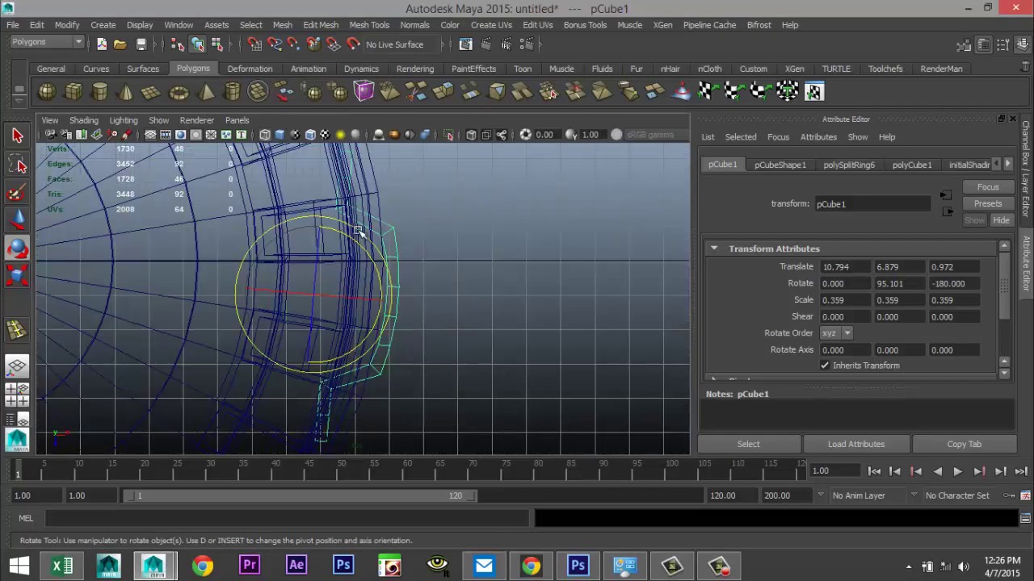
pyautogui.scroll(2, 444, 280)
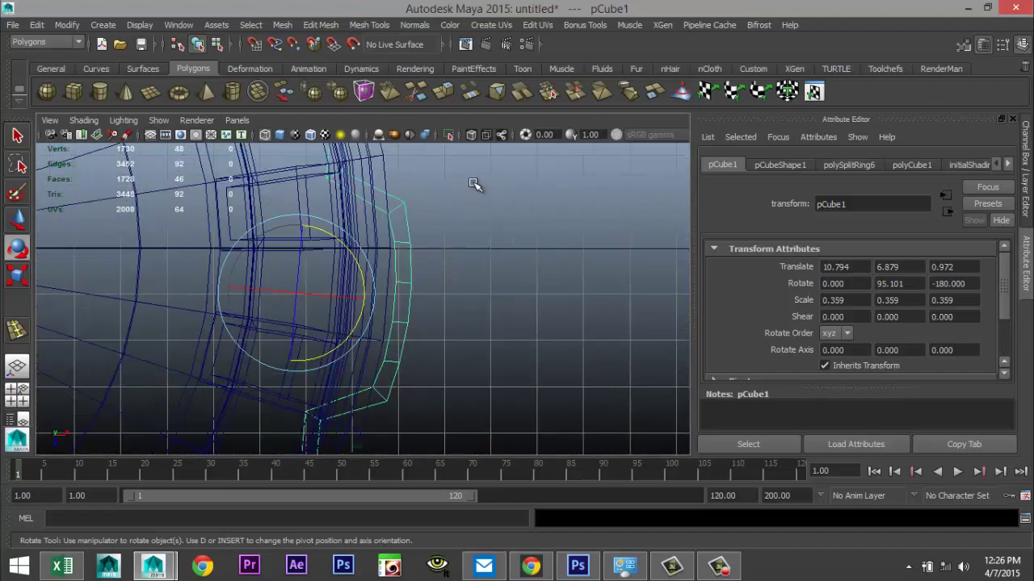
pyautogui.keyDown('alt'); pyautogui.moveTo(474, 185); pyautogui.dragTo(507, 268, button='middle'); pyautogui.keyUp('alt')
pyautogui.keyDown('alt'); pyautogui.moveTo(472, 342); pyautogui.dragTo(459, 365); pyautogui.keyUp('alt')
pyautogui.press('w')
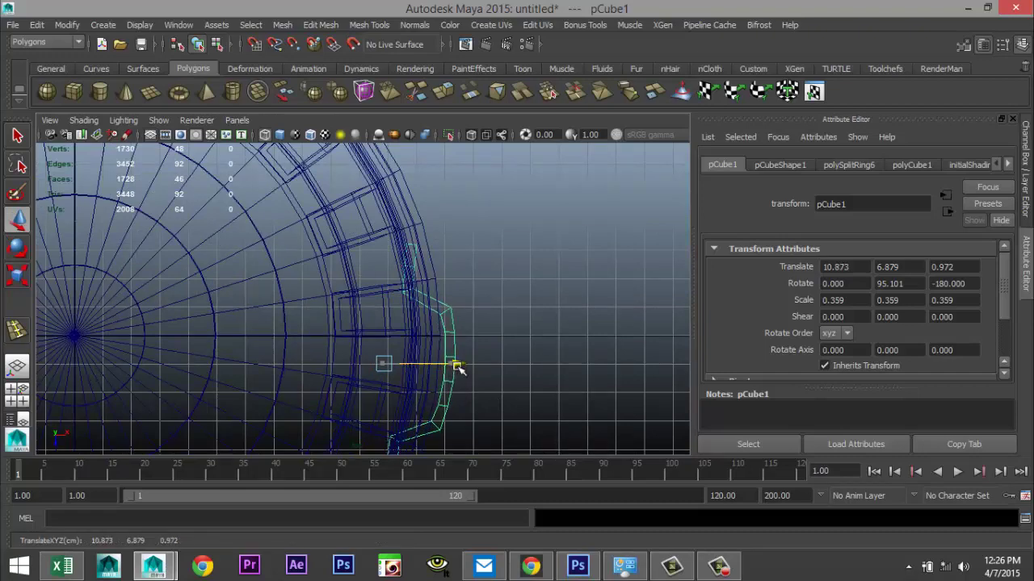
# Step: In the perspective view, move the vertices at both outer ends of the handle toward the can to about 10.822 in X
pyautogui.moveTo(412, 249); pyautogui.dragTo(379, 233, button='right')
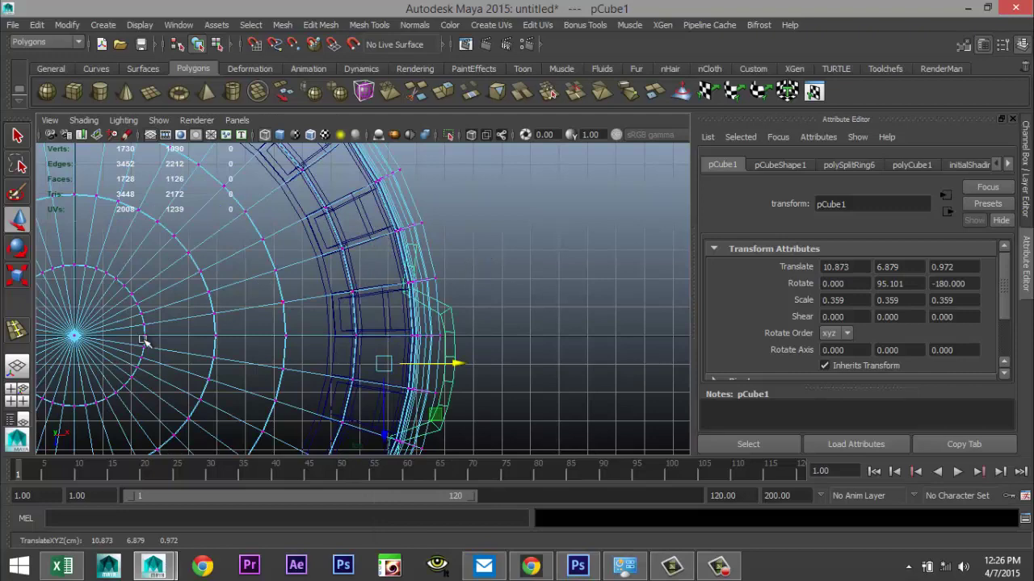
pyautogui.click(18, 391)
pyautogui.press('space')
pyautogui.keyDown('alt'); pyautogui.moveTo(540, 301); pyautogui.dragTo(500, 323); pyautogui.keyUp('alt')
pyautogui.moveTo(501, 323); pyautogui.dragTo(450, 239, button='right')
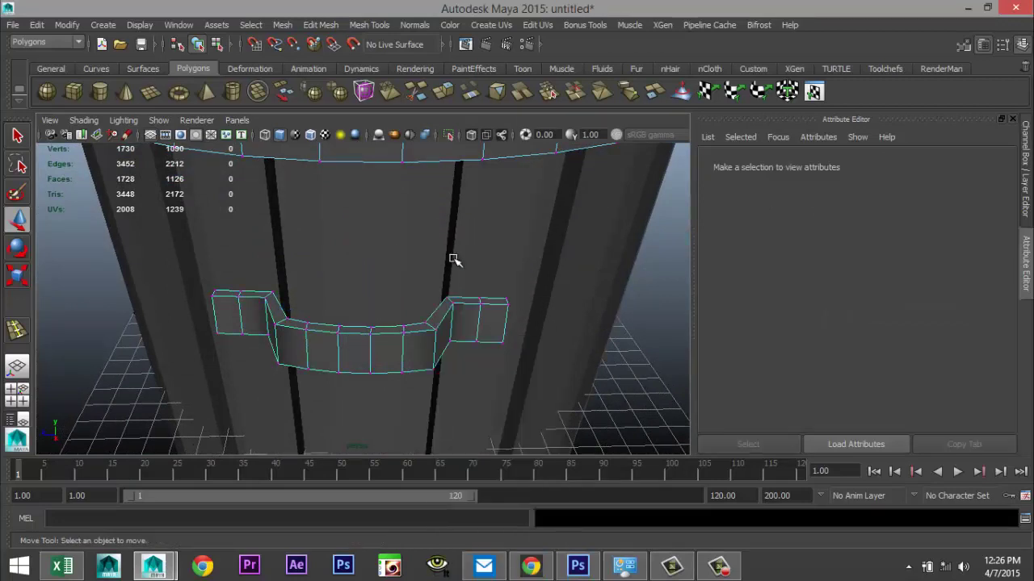
pyautogui.moveTo(519, 373); pyautogui.dragTo(554, 396)
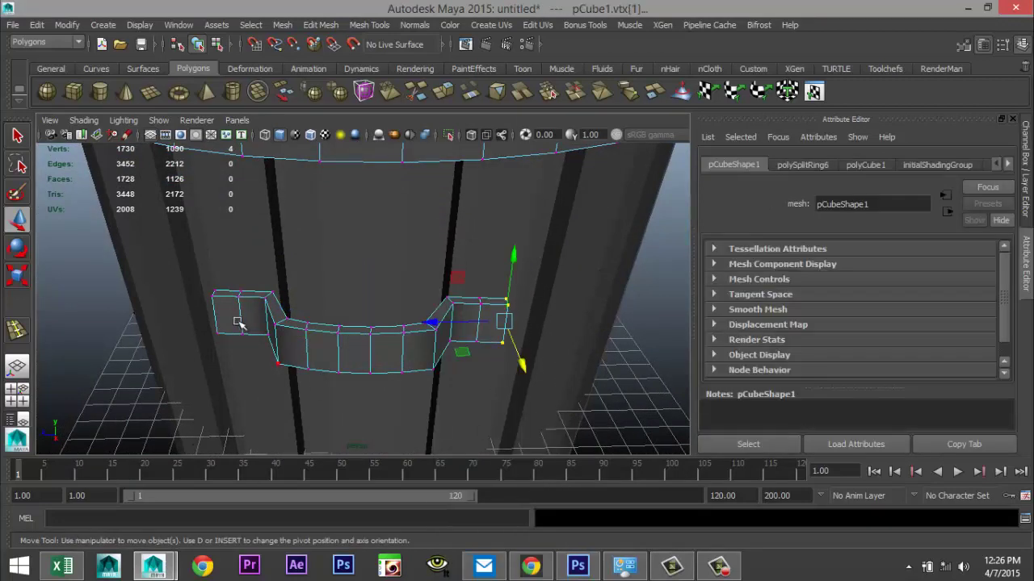
pyautogui.keyDown('shift'); pyautogui.moveTo(189, 268); pyautogui.dragTo(372, 429); pyautogui.keyUp('shift')
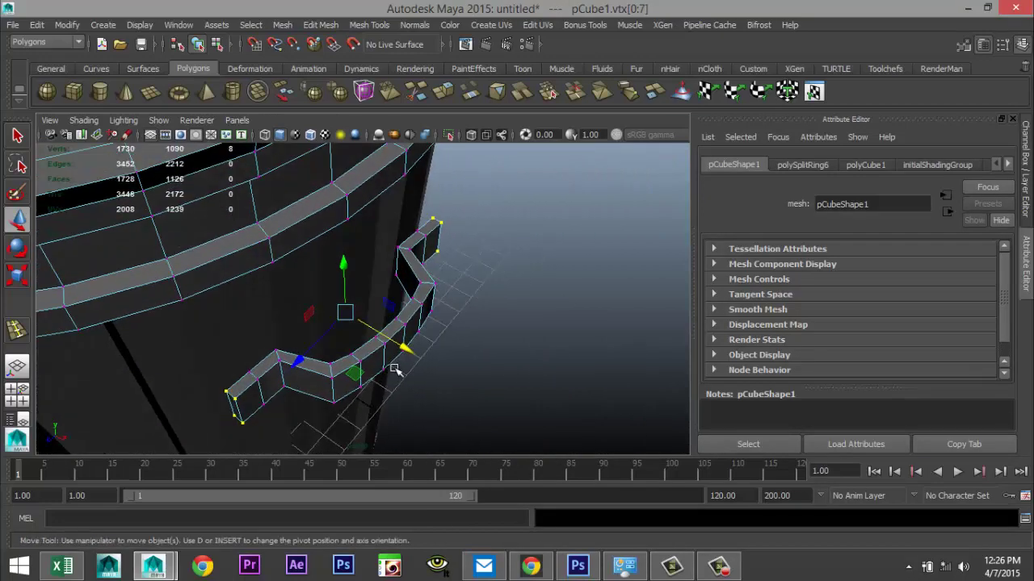
pyautogui.moveTo(412, 355); pyautogui.dragTo(384, 360)
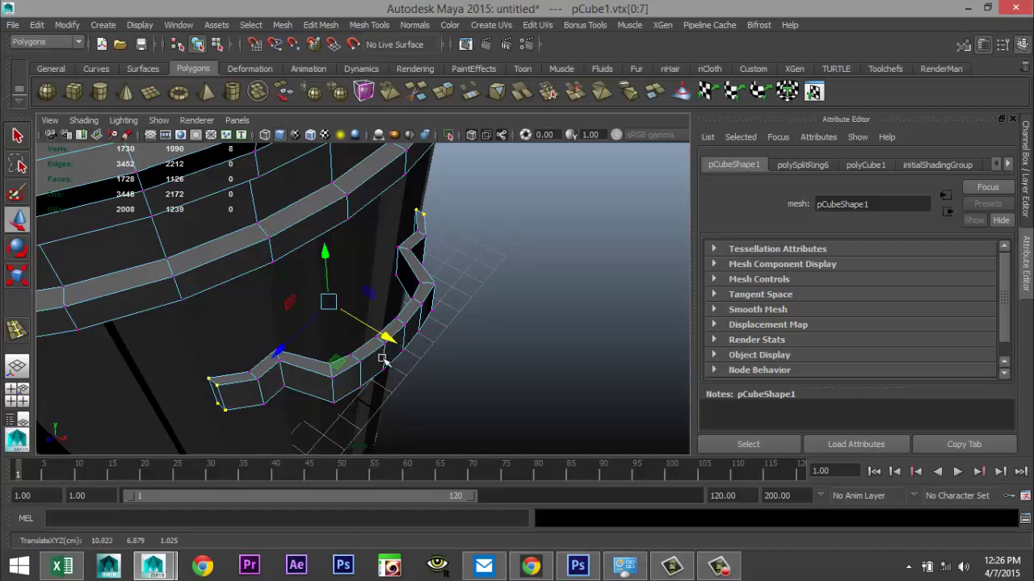
# Step: Move the vertex columns in the middle of both flat end sections toward the can to about 11.051 in X
pyautogui.keyDown('alt'); pyautogui.moveTo(498, 374); pyautogui.dragTo(268, 374); pyautogui.keyUp('alt')
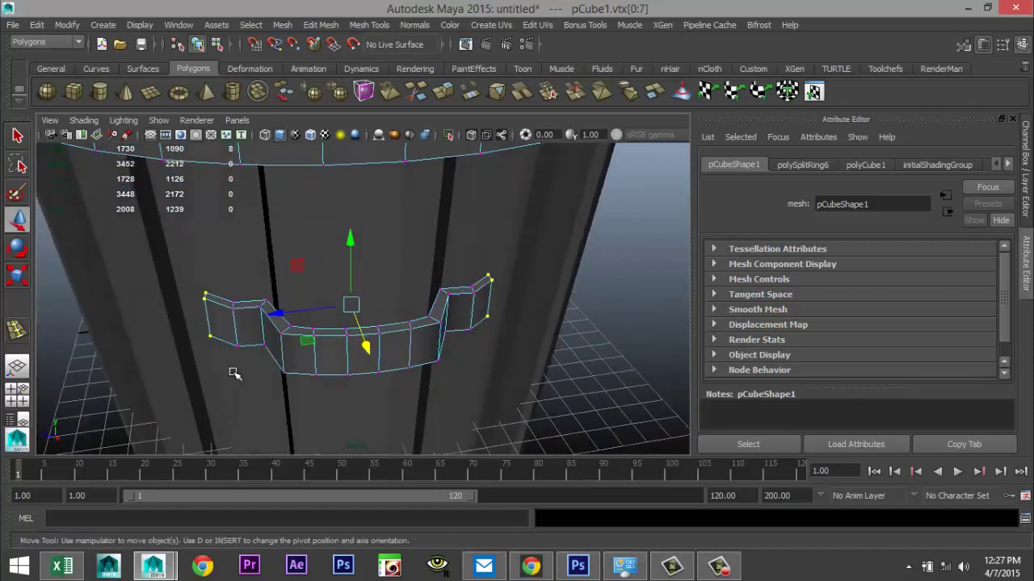
pyautogui.moveTo(221, 294); pyautogui.dragTo(253, 399)
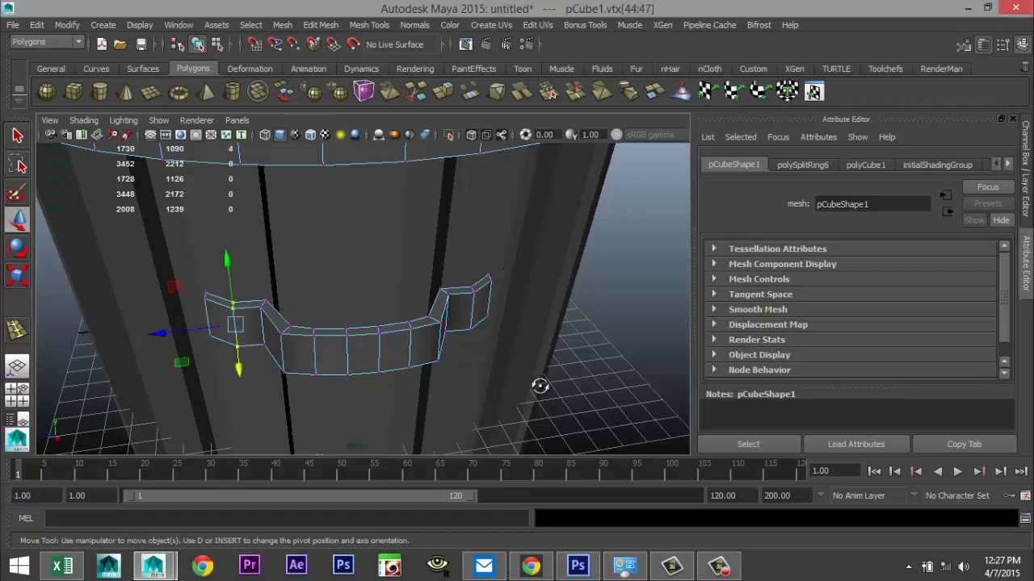
pyautogui.keyDown('alt'); pyautogui.moveTo(541, 388); pyautogui.dragTo(491, 392); pyautogui.keyUp('alt')
pyautogui.keyDown('shift'); pyautogui.moveTo(475, 308); pyautogui.dragTo(589, 408); pyautogui.keyUp('shift')
pyautogui.moveTo(399, 363); pyautogui.dragTo(388, 347)
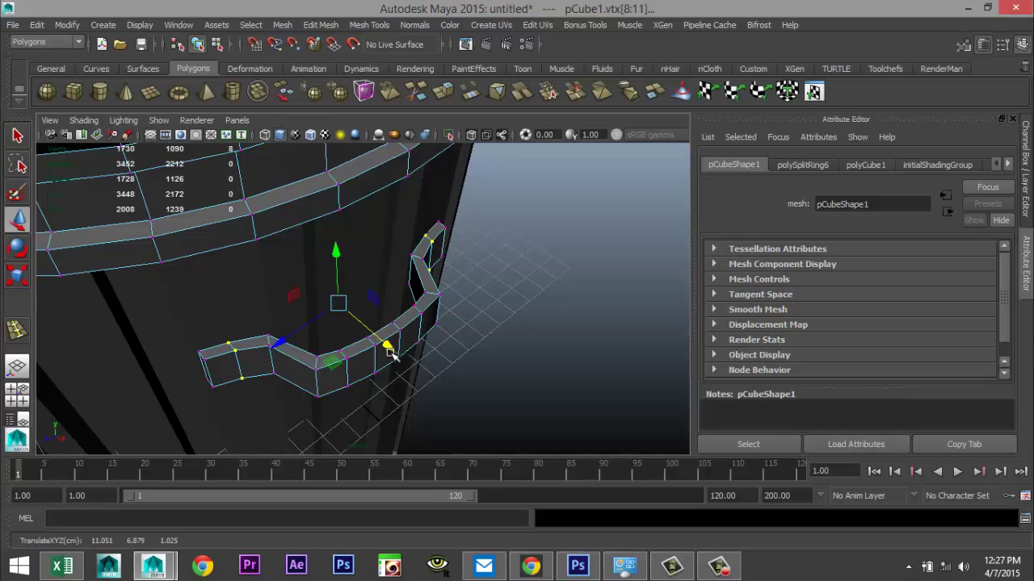
# Step: Select the vertices where the handle's flat ends meet the raised section and move them slightly toward the can in X
pyautogui.moveTo(519, 364)
pyautogui.keyDown('alt'); pyautogui.mouseDown()
pyautogui.moveTo(503, 387)
pyautogui.moveTo(517, 382)
pyautogui.mouseUp(); pyautogui.keyUp('alt')
pyautogui.keyDown('alt'); pyautogui.moveTo(387, 423); pyautogui.dragTo(412, 348); pyautogui.keyUp('alt')
pyautogui.moveTo(255, 314); pyautogui.dragTo(288, 411)
pyautogui.keyDown('alt'); pyautogui.moveTo(473, 386); pyautogui.dragTo(384, 376); pyautogui.keyUp('alt')
pyautogui.moveTo(439, 303); pyautogui.dragTo(546, 409)
pyautogui.moveTo(409, 361); pyautogui.dragTo(405, 353)
# Step: Check the handle's fit against the can, return to object mode and clear the selection
pyautogui.click(505, 314)
pyautogui.scroll(-5, 522, 314)
pyautogui.keyDown('alt'); pyautogui.moveTo(474, 346); pyautogui.dragTo(358, 342); pyautogui.keyUp('alt')
pyautogui.scroll(5, 371, 347)
pyautogui.keyDown('alt'); pyautogui.moveTo(533, 373); pyautogui.dragTo(554, 345); pyautogui.keyUp('alt')
pyautogui.keyDown('alt'); pyautogui.moveTo(488, 349); pyautogui.dragTo(422, 336); pyautogui.keyUp('alt')
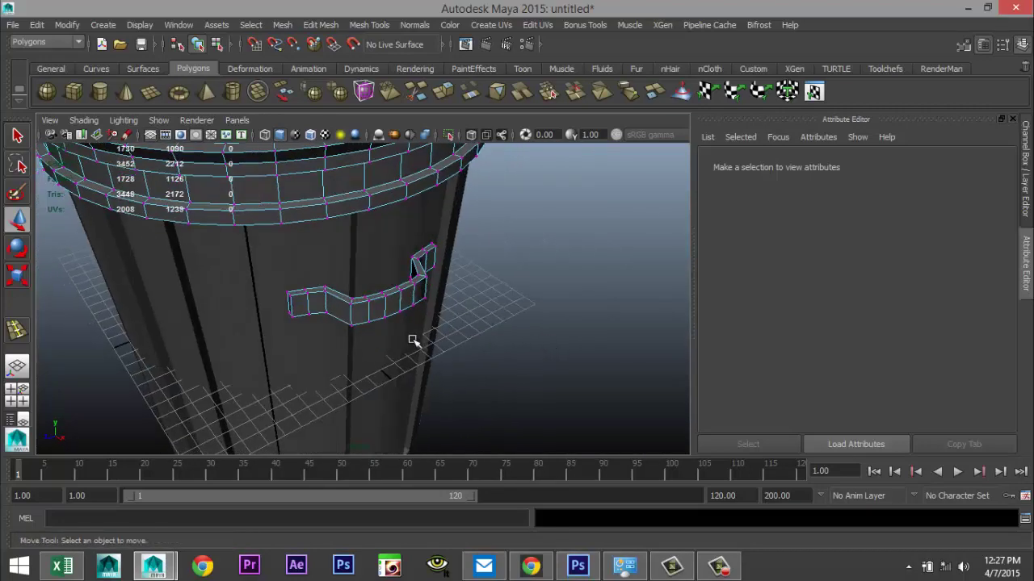
pyautogui.moveTo(301, 275); pyautogui.dragTo(394, 214, button='right')
pyautogui.click(335, 370)
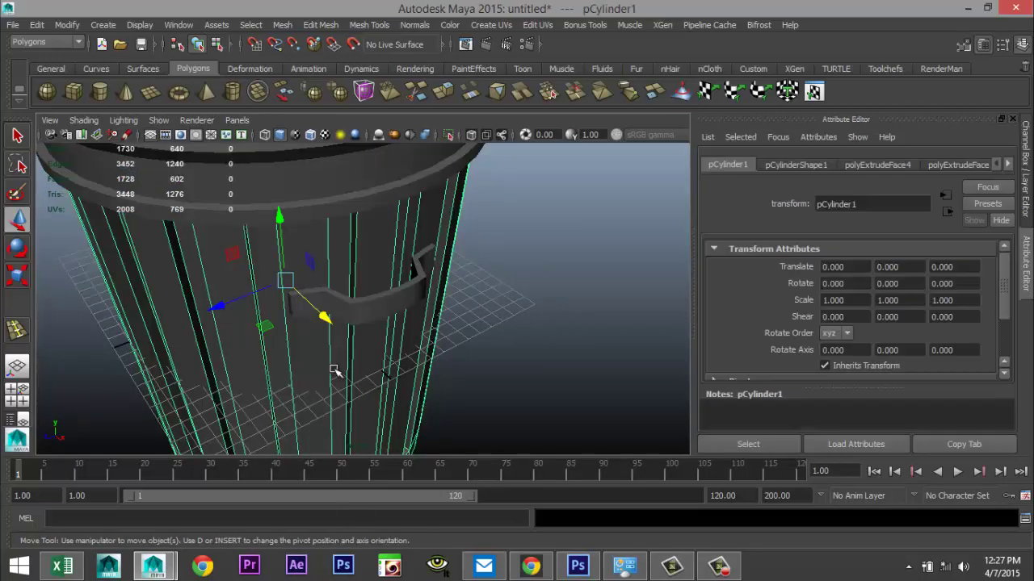
pyautogui.click(525, 343)
pyautogui.scroll(-3, 517, 323)
pyautogui.scroll(5, 512, 327)
pyautogui.keyDown('alt'); pyautogui.moveTo(512, 328); pyautogui.dragTo(490, 360); pyautogui.keyUp('alt')
pyautogui.keyDown('alt'); pyautogui.moveTo(490, 360); pyautogui.dragTo(460, 307, button='middle'); pyautogui.keyUp('alt')
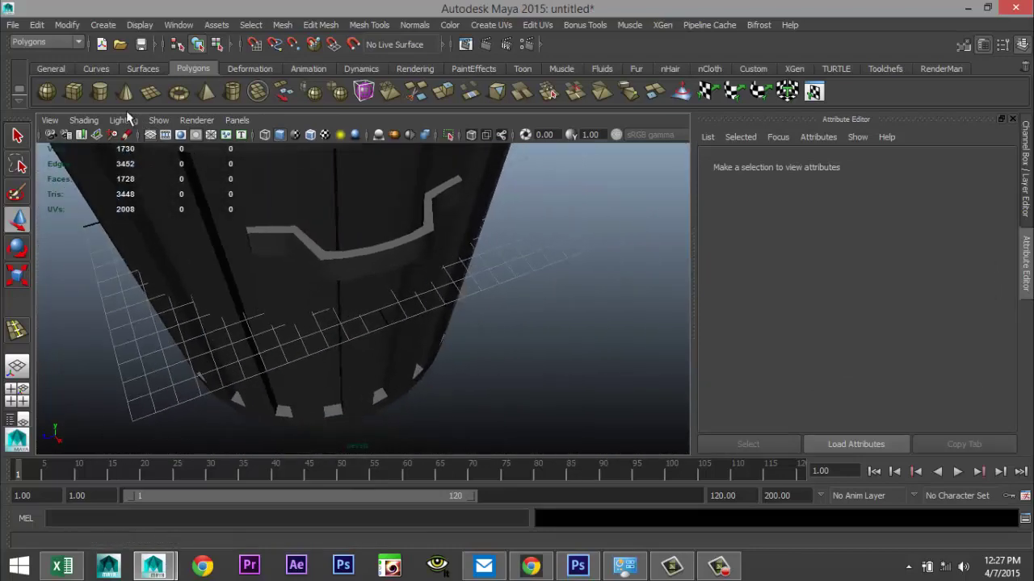
pyautogui.click(48, 94)
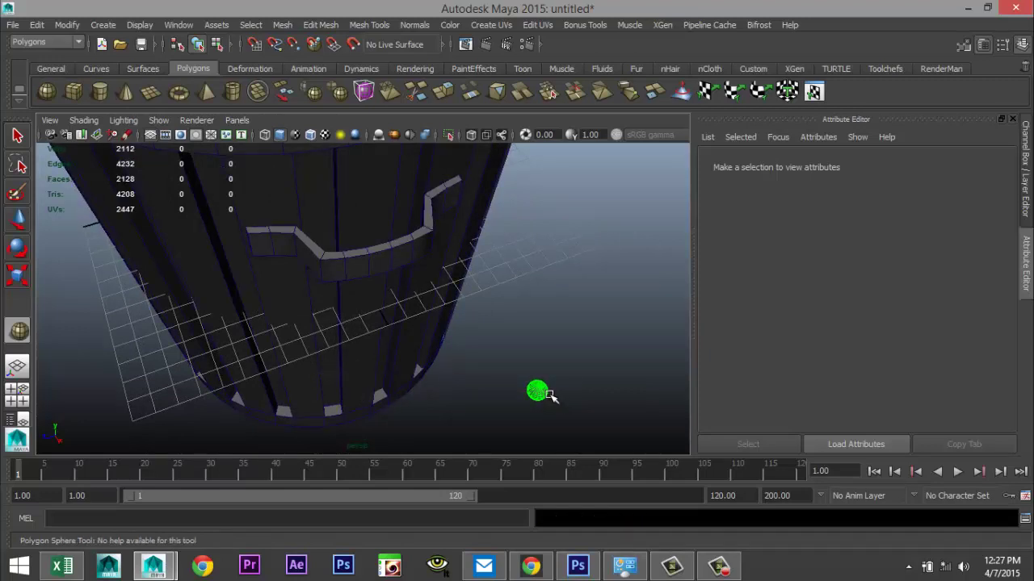
pyautogui.click(550, 394)
pyautogui.press('Delete')
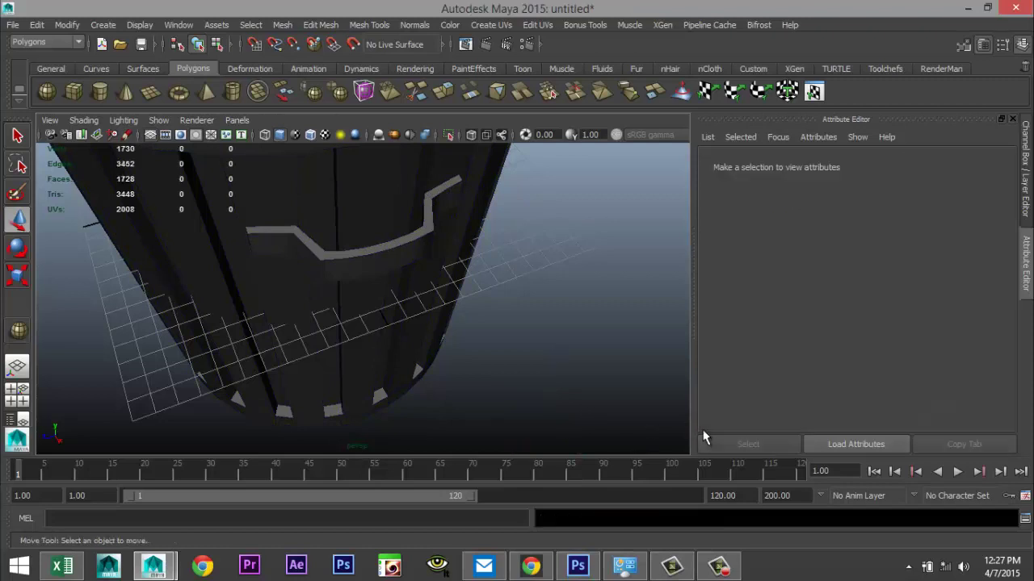
# Step: Create a small polygon cylinder beside the can and set its axis subdivisions to 6 for a hexagonal bolt
pyautogui.click(99, 92)
pyautogui.moveTo(585, 424)
pyautogui.mouseDown()
pyautogui.moveTo(593, 383)
pyautogui.moveTo(570, 397)
pyautogui.moveTo(587, 408)
pyautogui.mouseUp()
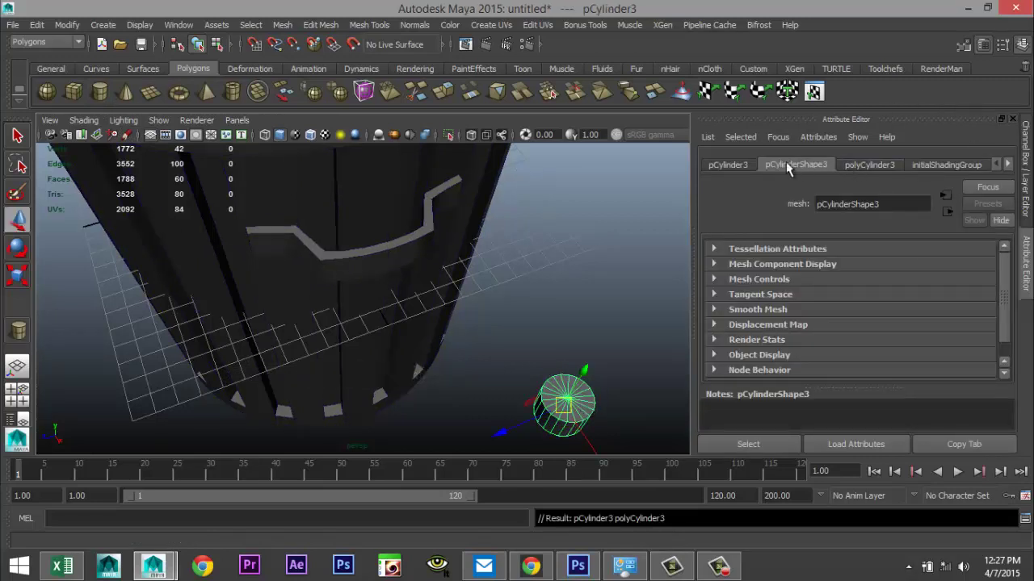
pyautogui.click(730, 165)
pyautogui.click(870, 166)
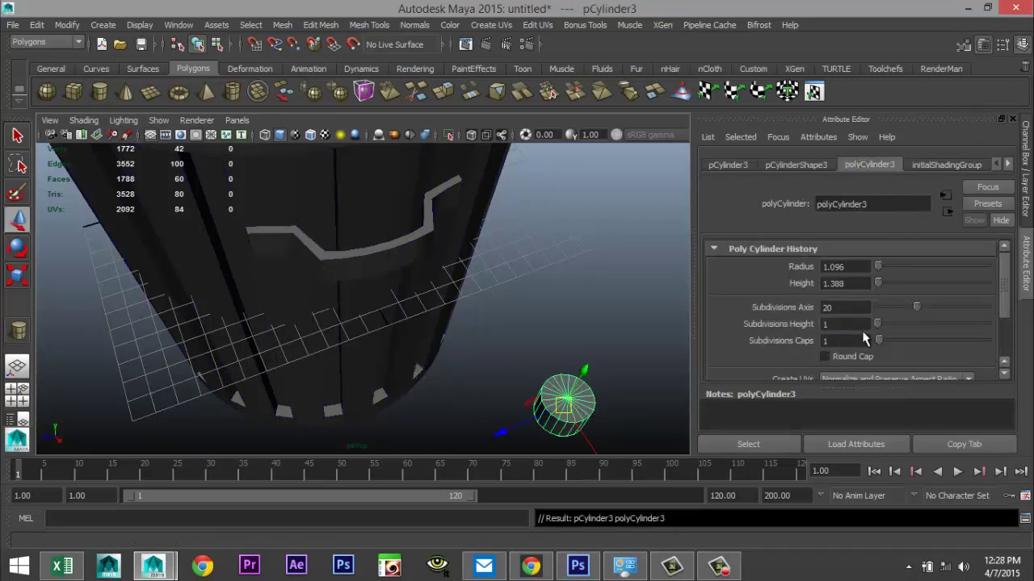
pyautogui.click(863, 308)
pyautogui.write('6')
pyautogui.press('Return')
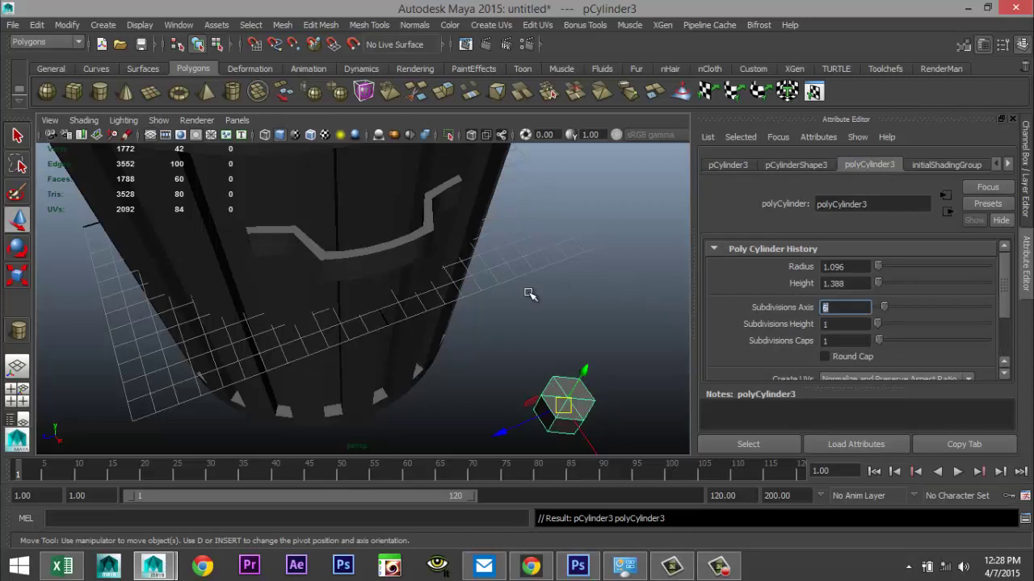
# Step: Rotate the hexagonal cylinder to -90 degrees in Z so its cap faces sideways
pyautogui.keyDown('alt'); pyautogui.moveTo(529, 294); pyautogui.dragTo(535, 303); pyautogui.keyUp('alt')
pyautogui.click(529, 392)
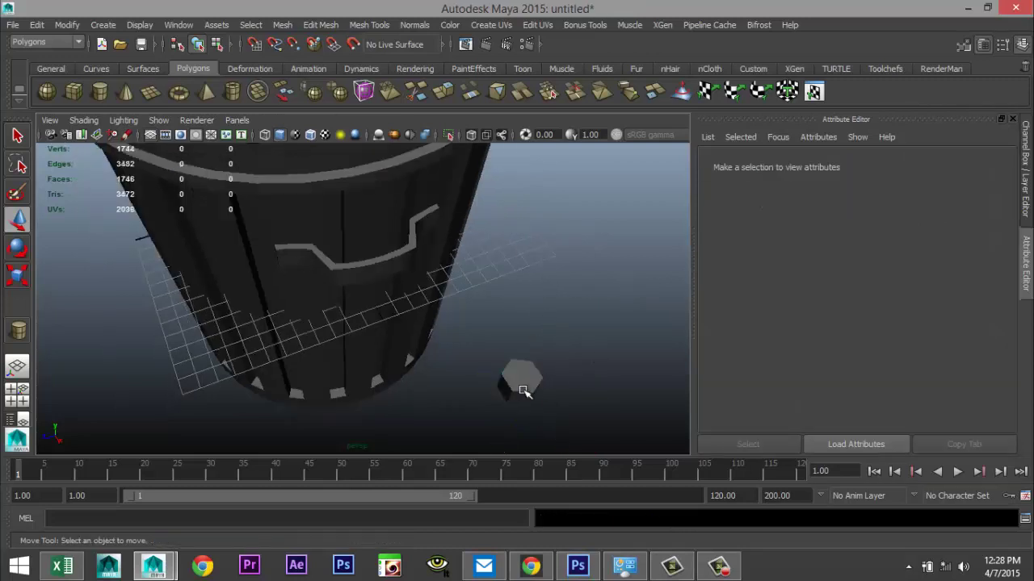
pyautogui.click(523, 392)
pyautogui.press('e')
pyautogui.moveTo(525, 342); pyautogui.dragTo(597, 411)
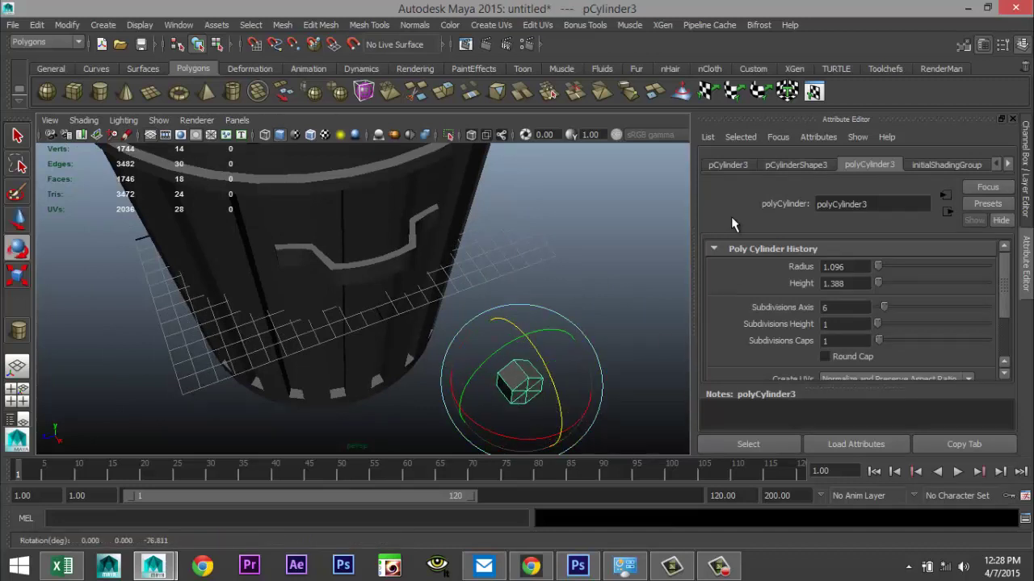
pyautogui.click(723, 165)
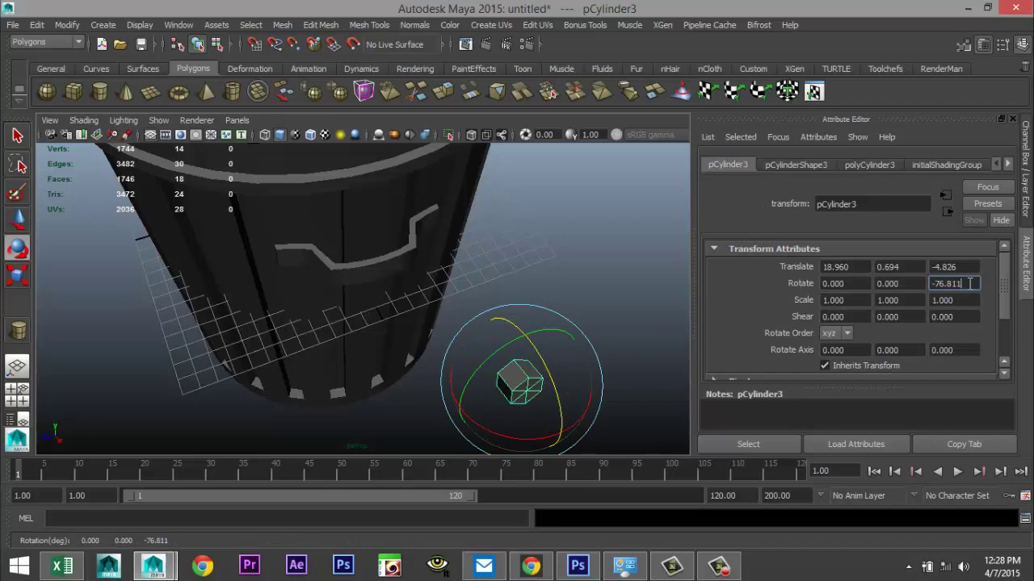
pyautogui.press('Return')
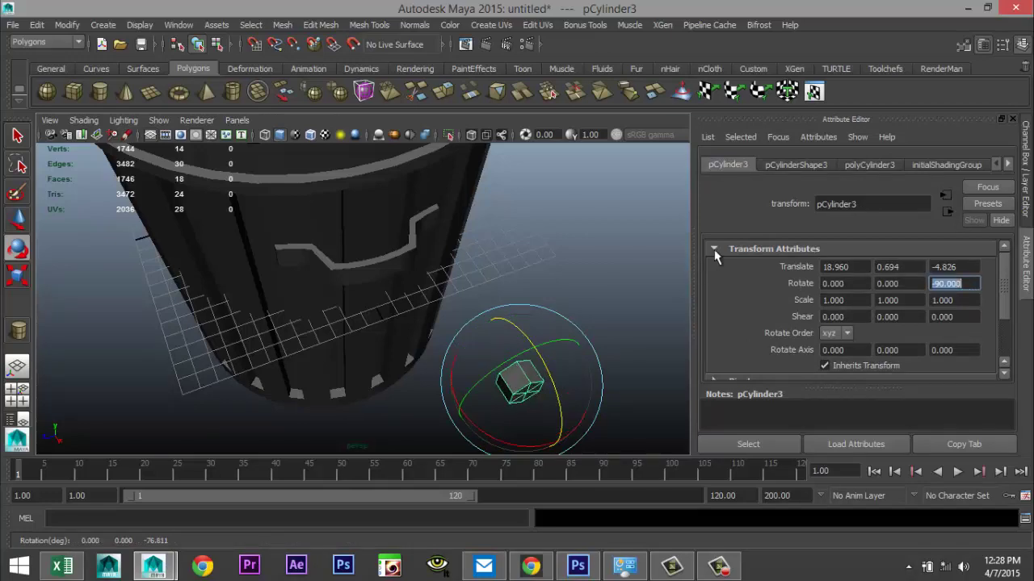
# Step: Scale the hexagonal cylinder down and move it to the handle's flat end, at about 11.081, 6.739, 4.529
pyautogui.keyDown('alt'); pyautogui.moveTo(438, 291); pyautogui.dragTo(516, 281); pyautogui.keyUp('alt')
pyautogui.press('r')
pyautogui.moveTo(556, 378); pyautogui.dragTo(417, 371)
pyautogui.press('w')
pyautogui.moveTo(339, 350); pyautogui.dragTo(232, 395)
pyautogui.moveTo(292, 328); pyautogui.dragTo(275, 210)
pyautogui.moveTo(245, 298); pyautogui.dragTo(225, 313)
pyautogui.moveTo(336, 302); pyautogui.dragTo(370, 350)
# Step: Shrink the bolt uniformly to a scale of about 0.340 to suit the handle's flat end
pyautogui.press('f')
pyautogui.press('r')
pyautogui.moveTo(363, 301); pyautogui.dragTo(279, 302)
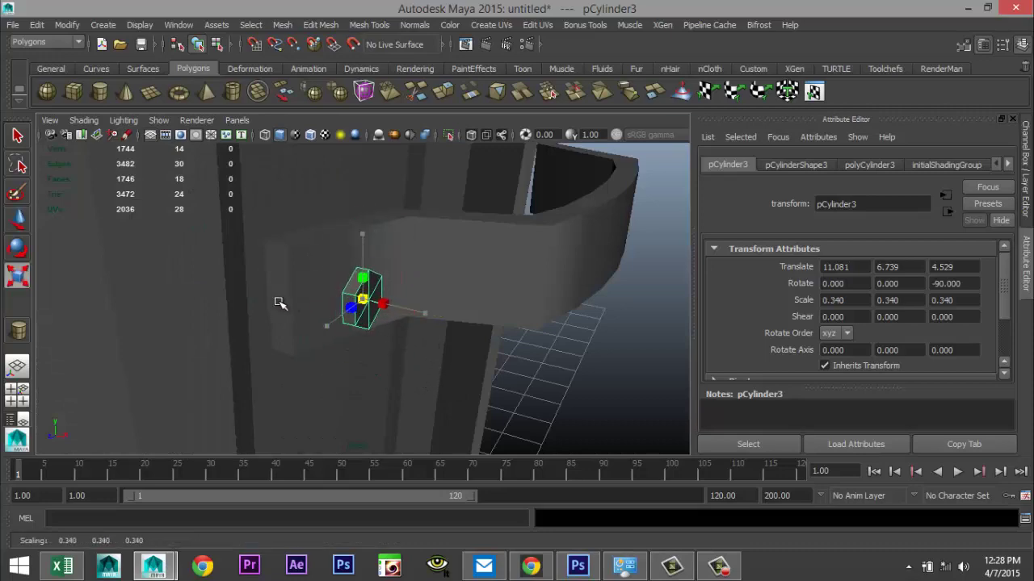
# Step: Rotate the bolt to about 20.048 degrees in X and seat it on the handle's flat end, at about 10.967, 6.857, 4.529
pyautogui.keyDown('alt'); pyautogui.moveTo(431, 340); pyautogui.dragTo(340, 357); pyautogui.keyUp('alt')
pyautogui.press('e')
pyautogui.keyDown('alt'); pyautogui.moveTo(285, 376); pyautogui.dragTo(390, 397); pyautogui.keyUp('alt')
pyautogui.press('w')
pyautogui.moveTo(436, 297); pyautogui.dragTo(430, 299)
pyautogui.keyDown('alt'); pyautogui.moveTo(428, 300); pyautogui.dragTo(362, 223); pyautogui.keyUp('alt')
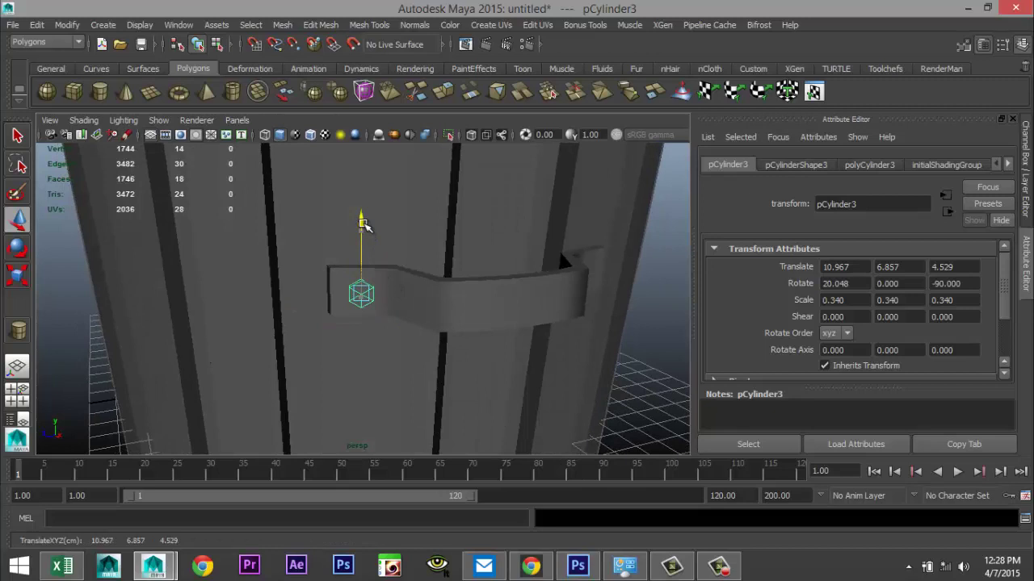
# Step: Duplicate the bolt and move the copy to the handle's opposite flat end, at about 11.606, 6.857, -2.792
pyautogui.keyDown('alt'); pyautogui.moveTo(399, 274); pyautogui.dragTo(656, 355); pyautogui.keyUp('alt')
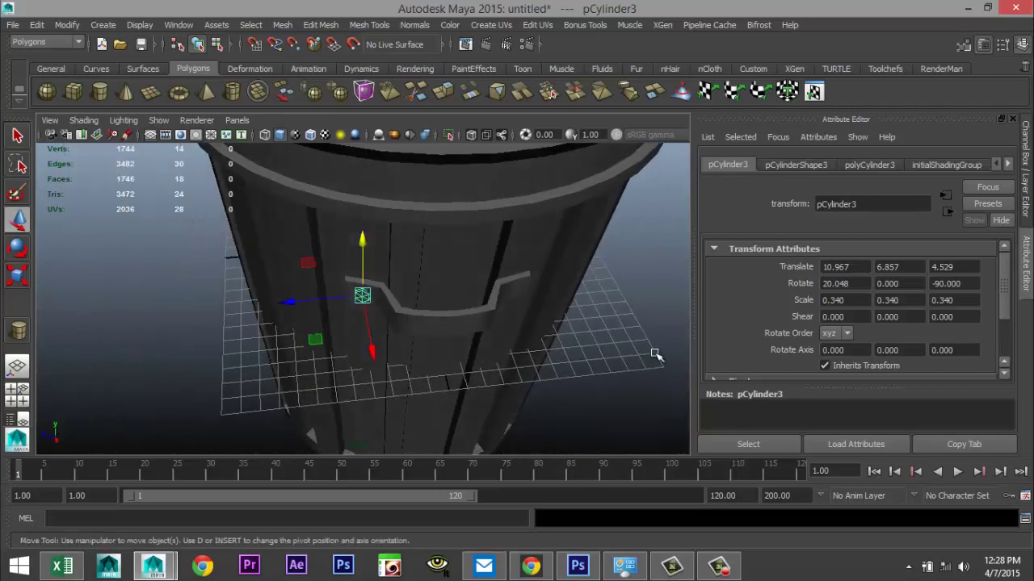
pyautogui.hotkey('ctrl', 'd')
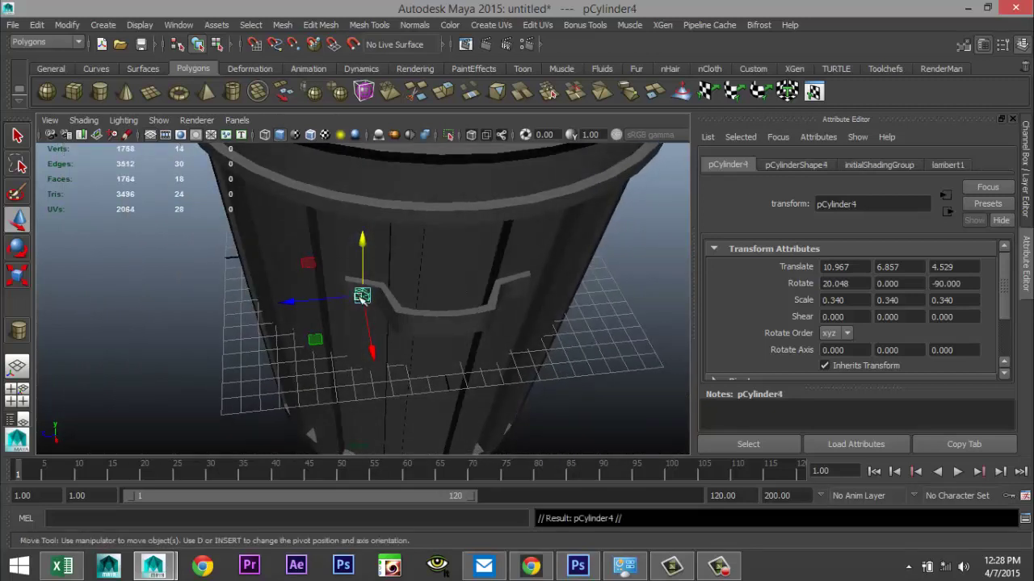
pyautogui.moveTo(288, 302); pyautogui.dragTo(445, 307)
pyautogui.moveTo(540, 339); pyautogui.dragTo(548, 355)
# Step: Rotate the duplicated bolt to about -13.768 degrees in X to angle it with the handle's opposite end
pyautogui.press('f')
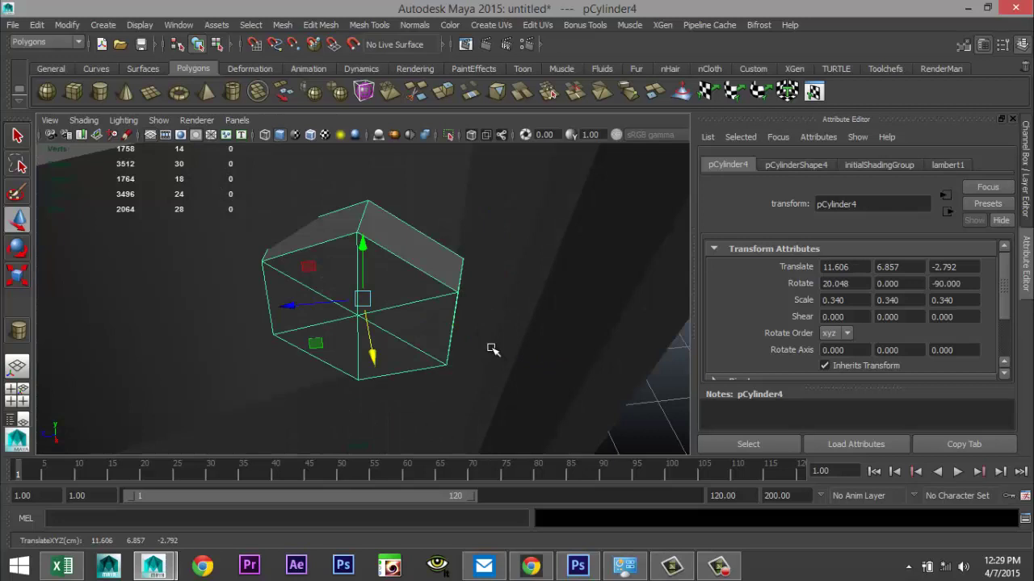
pyautogui.scroll(-3, 494, 351)
pyautogui.press('e')
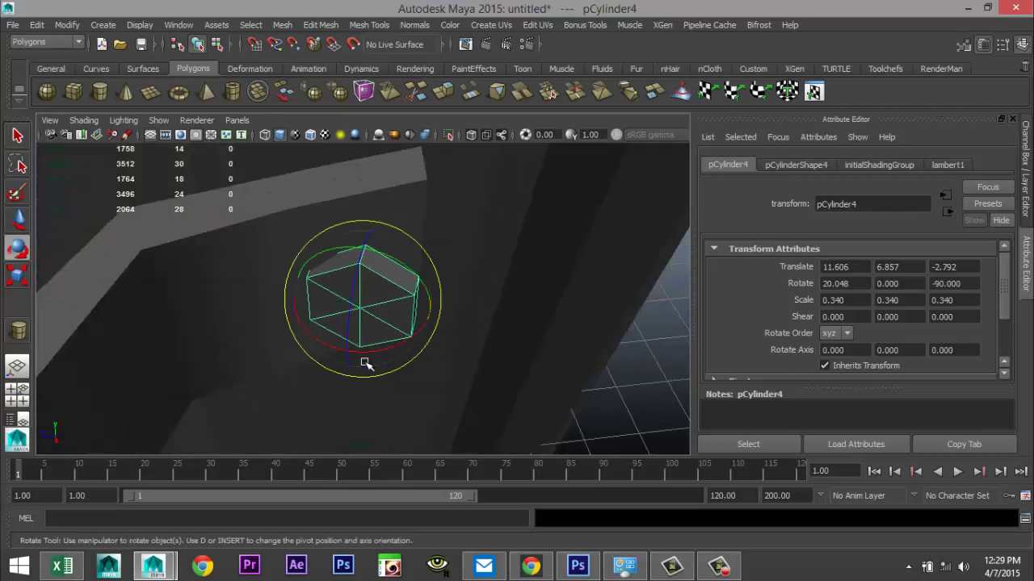
pyautogui.moveTo(330, 342)
pyautogui.mouseDown()
pyautogui.moveTo(363, 351)
pyautogui.moveTo(339, 351)
pyautogui.mouseUp()
# Step: Move the duplicated bolt closer to the handle's surface, to about 11.540, 6.849, -2.728, and ready it for rotation
pyautogui.keyDown('alt'); pyautogui.moveTo(272, 364); pyautogui.dragTo(386, 367); pyautogui.keyUp('alt')
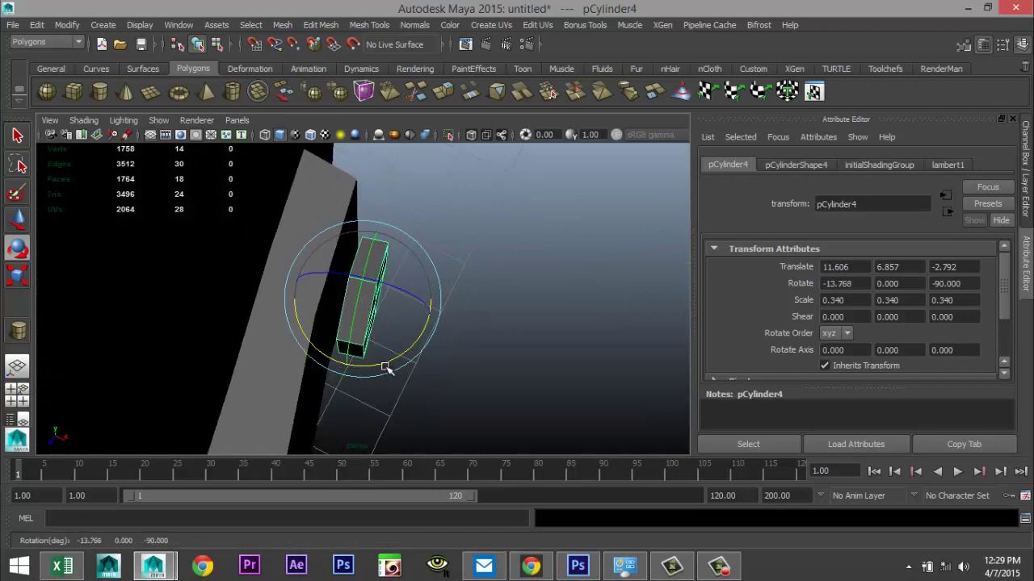
pyautogui.press('w')
pyautogui.moveTo(356, 298); pyautogui.dragTo(346, 306)
pyautogui.press('e')
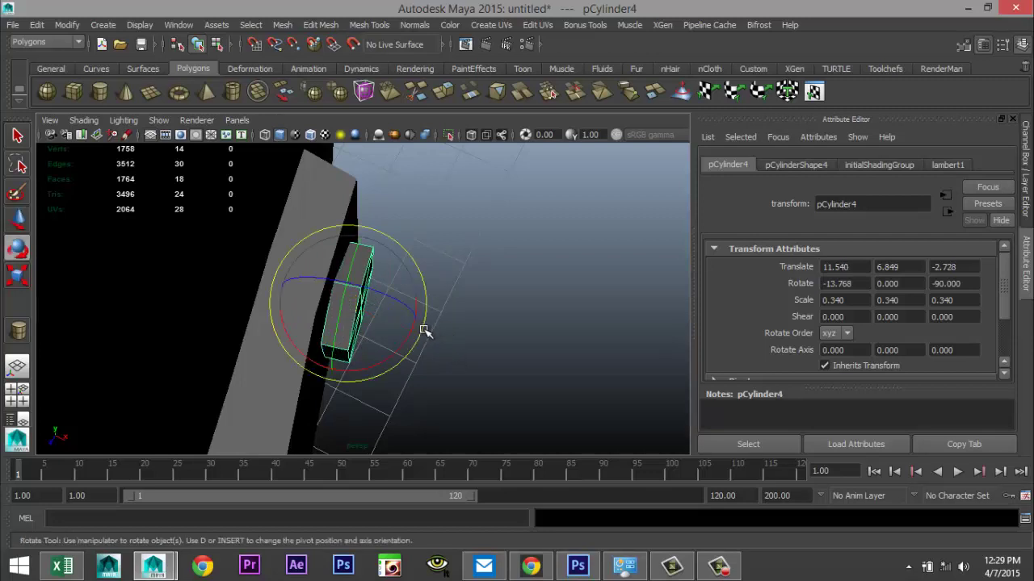
# Step: Rotate the second hexagonal bolt to about -12.4 in X and position it against the handle's end plate, at about -2.56 in Z
pyautogui.moveTo(413, 325); pyautogui.dragTo(369, 291)
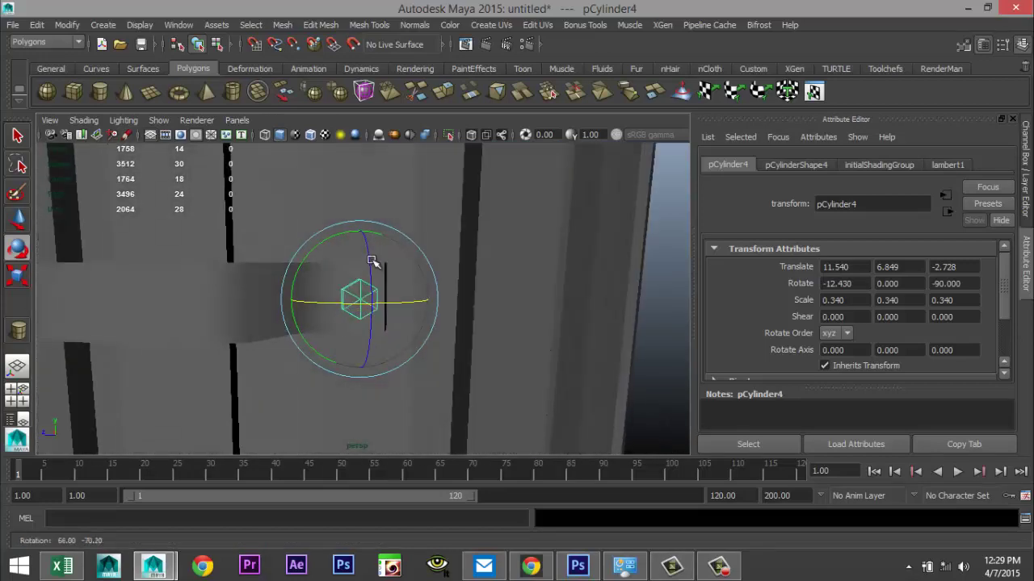
pyautogui.keyDown('alt'); pyautogui.moveTo(367, 282); pyautogui.dragTo(567, 276, button='middle'); pyautogui.keyUp('alt')
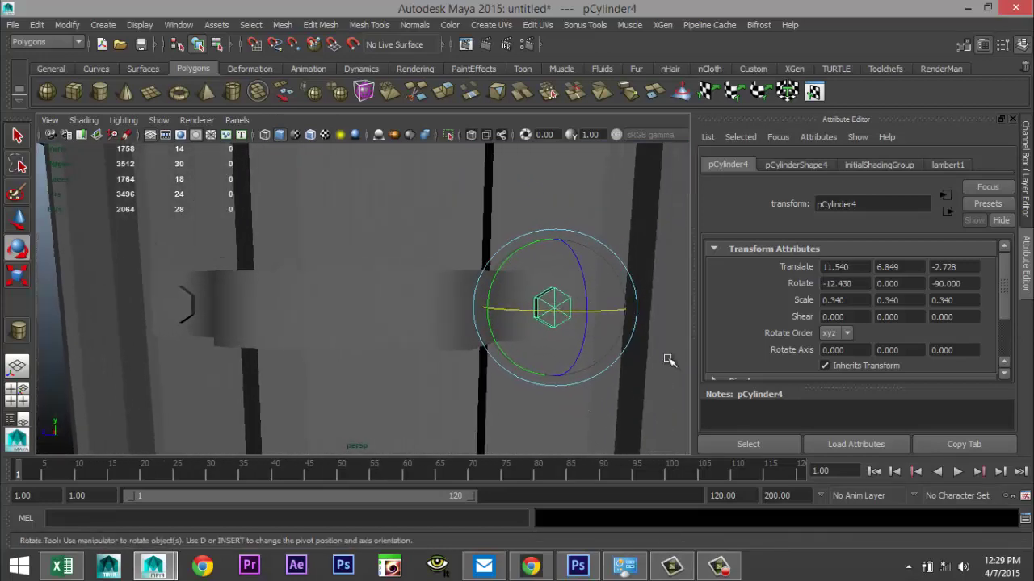
pyautogui.press('w')
pyautogui.moveTo(514, 309); pyautogui.dragTo(505, 312)
pyautogui.keyDown('alt'); pyautogui.moveTo(540, 360); pyautogui.dragTo(538, 399); pyautogui.keyUp('alt')
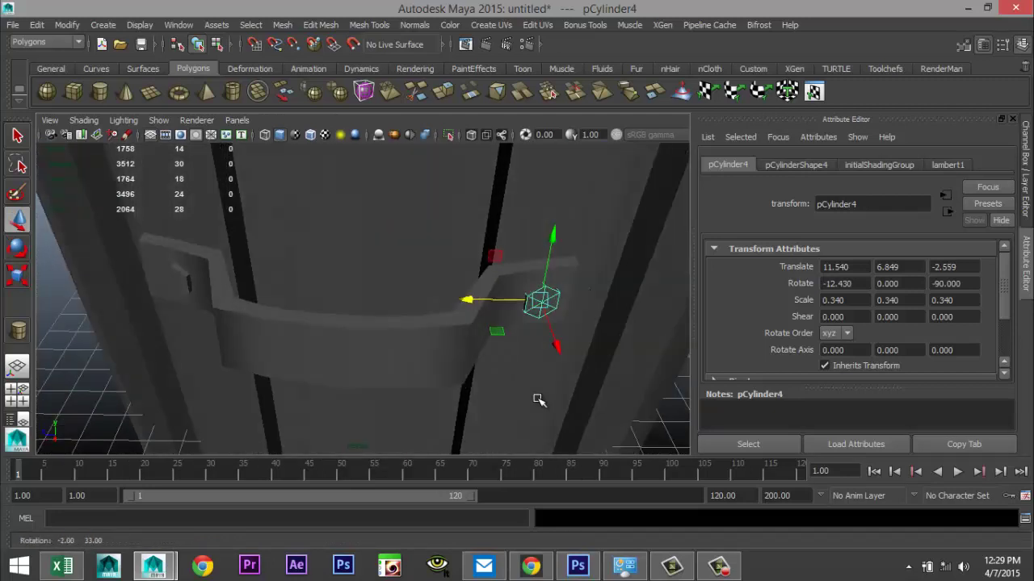
pyautogui.moveTo(557, 352); pyautogui.dragTo(521, 376)
# Step: Combine both bolts and the handle into one mesh and center its pivot
pyautogui.click(252, 286)
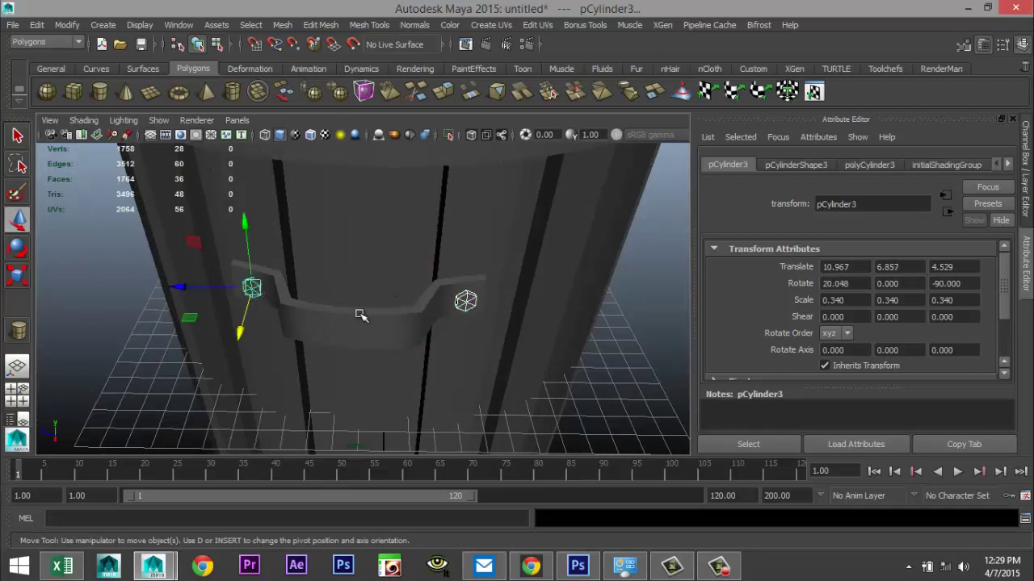
pyautogui.click(283, 25)
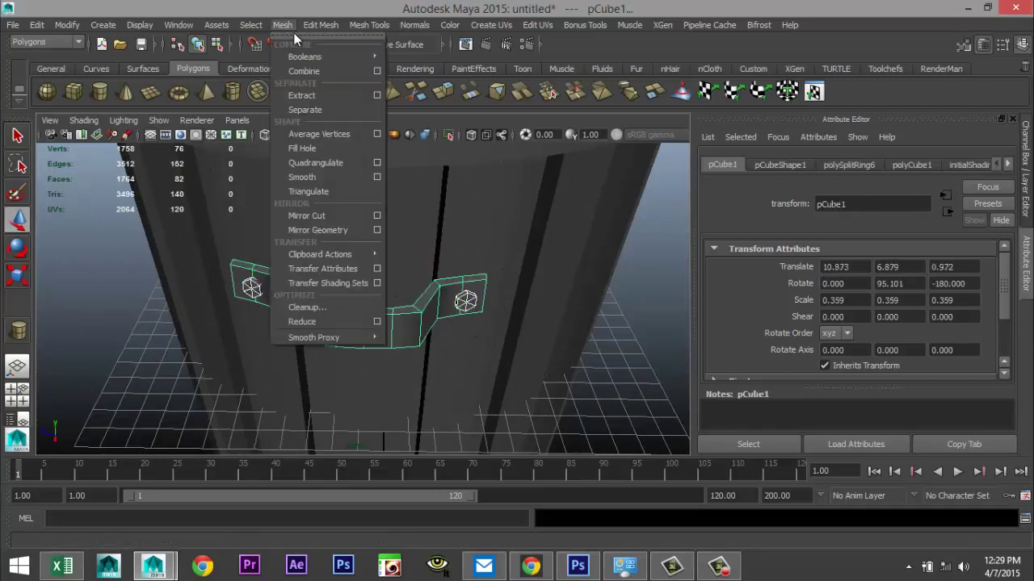
pyautogui.click(316, 71)
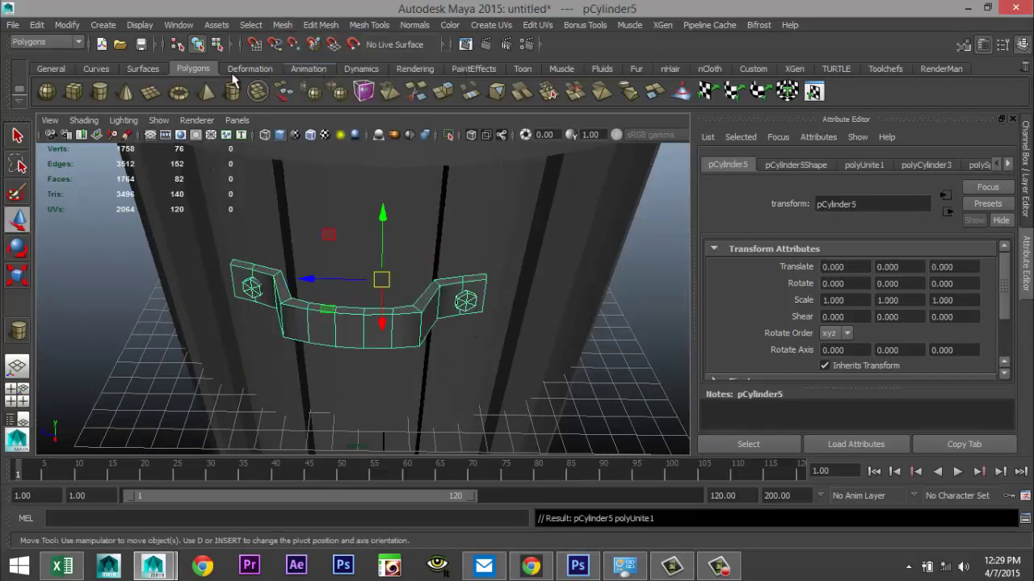
pyautogui.click(67, 25)
pyautogui.click(109, 165)
# Step: Duplicate the combined handle and move the copy past the bin's opposite side, to about -42.7 in X
pyautogui.scroll(-5, 390, 299)
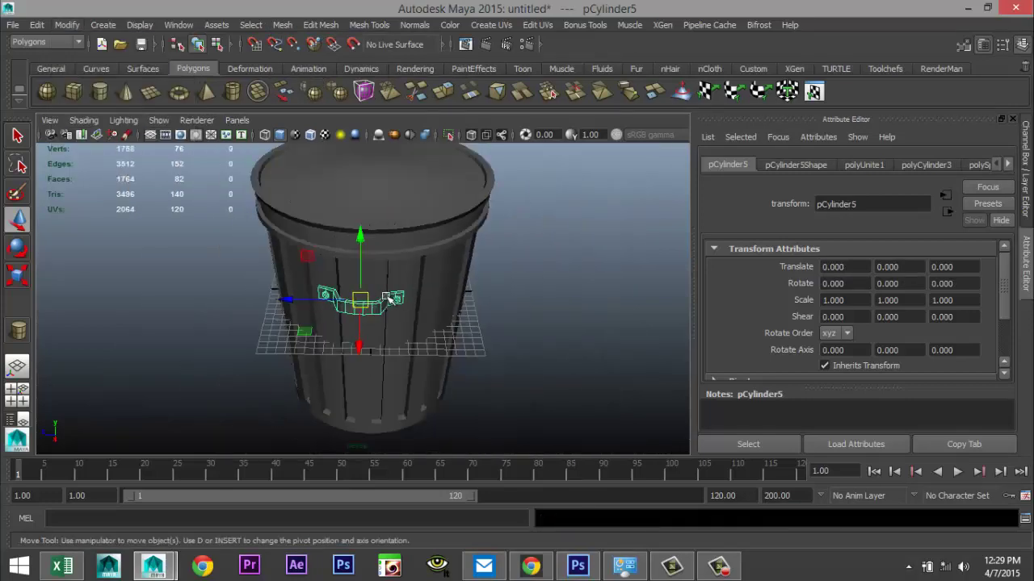
pyautogui.keyDown('alt'); pyautogui.moveTo(450, 352); pyautogui.dragTo(437, 324); pyautogui.keyUp('alt')
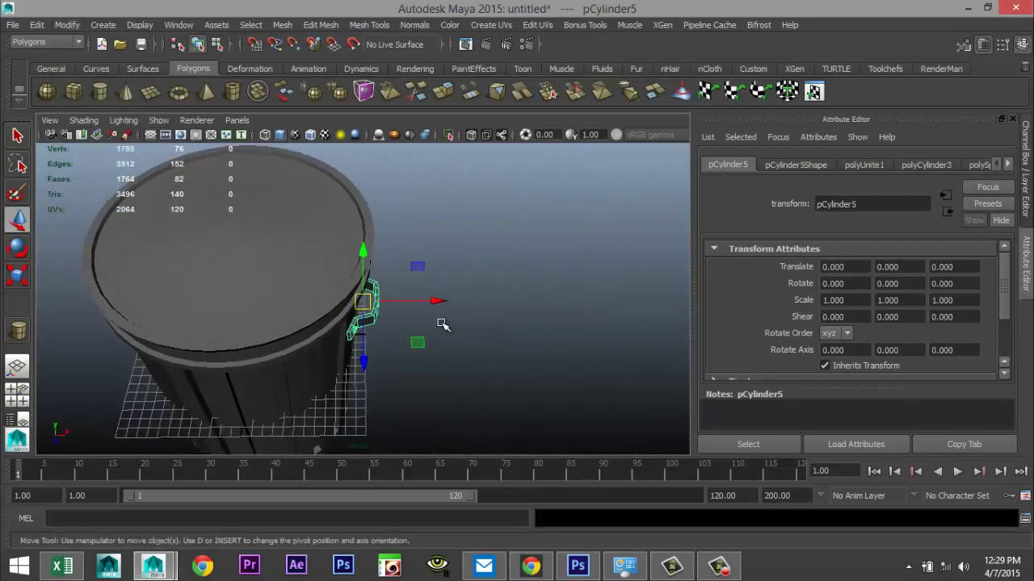
pyautogui.hotkey('ctrl', 'd')
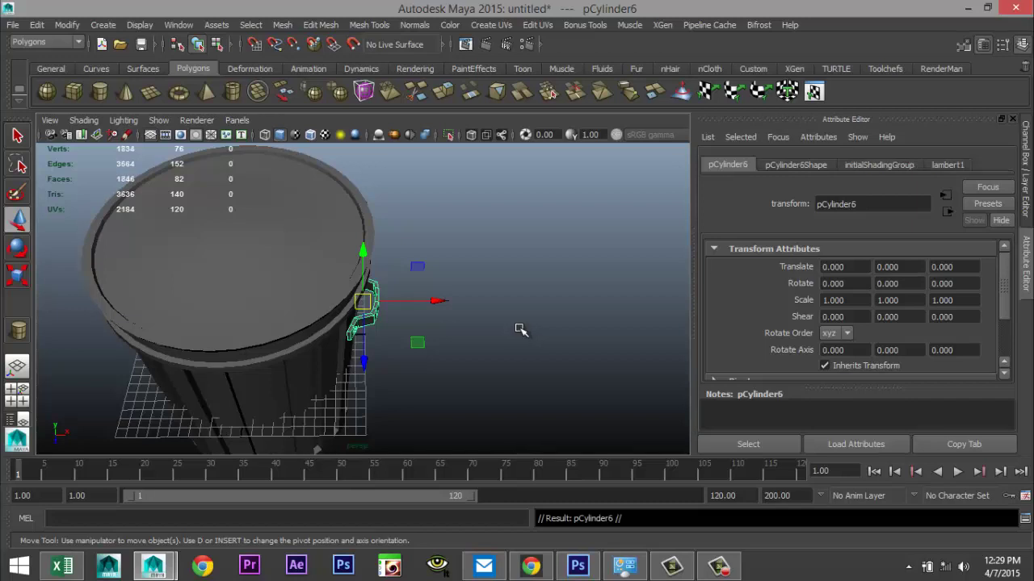
pyautogui.scroll(-5, 462, 337)
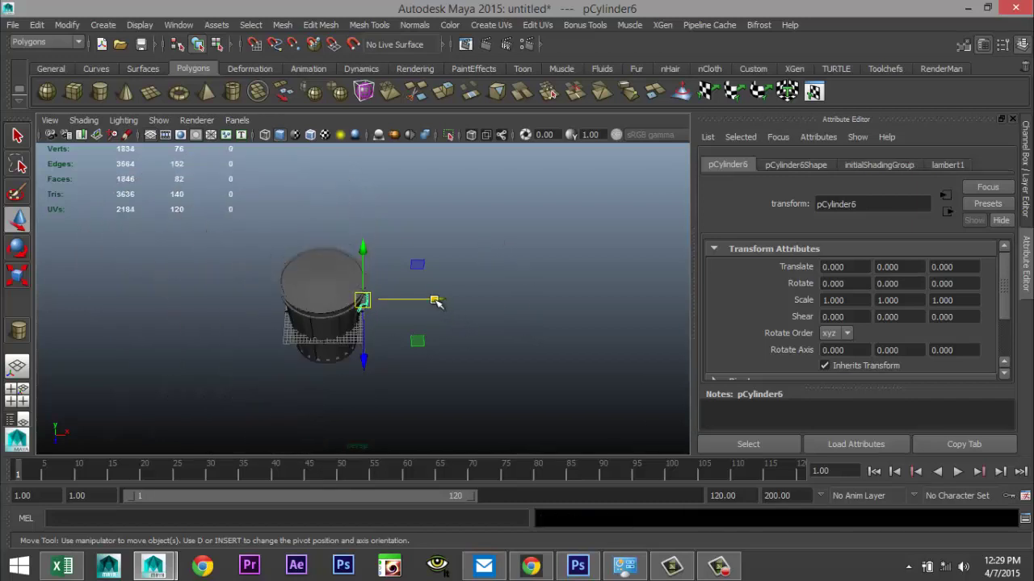
pyautogui.moveTo(436, 301); pyautogui.dragTo(295, 307)
# Step: Set the copied handle's Z rotation to 180
pyautogui.press('e')
pyautogui.moveTo(254, 265); pyautogui.dragTo(169, 423)
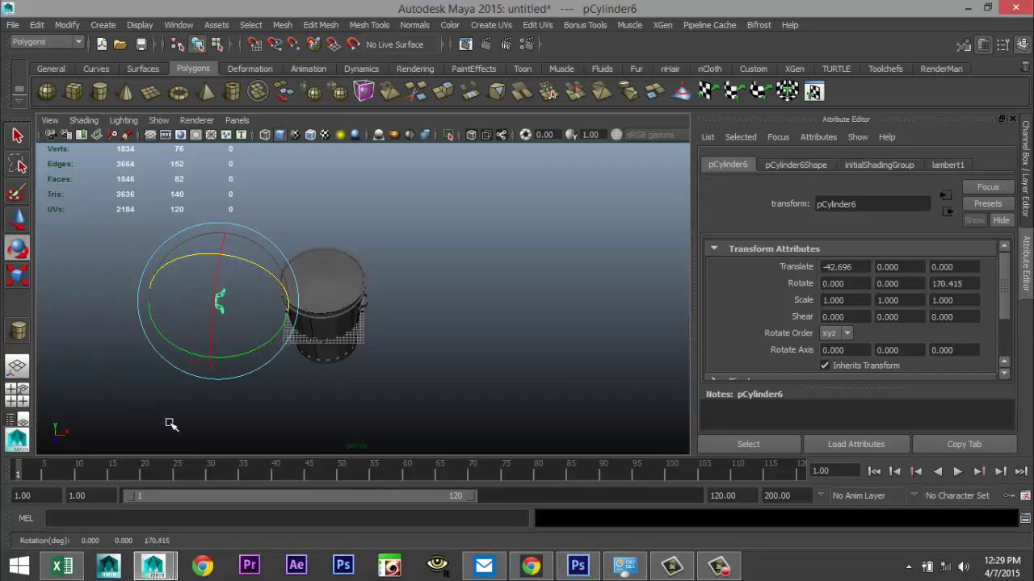
pyautogui.doubleClick(961, 283)
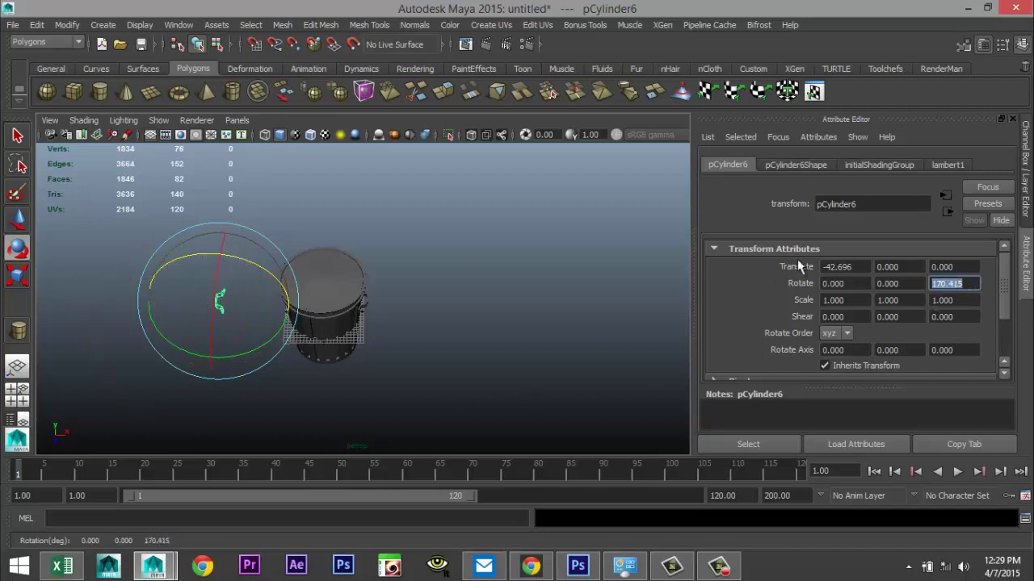
pyautogui.press('Return')
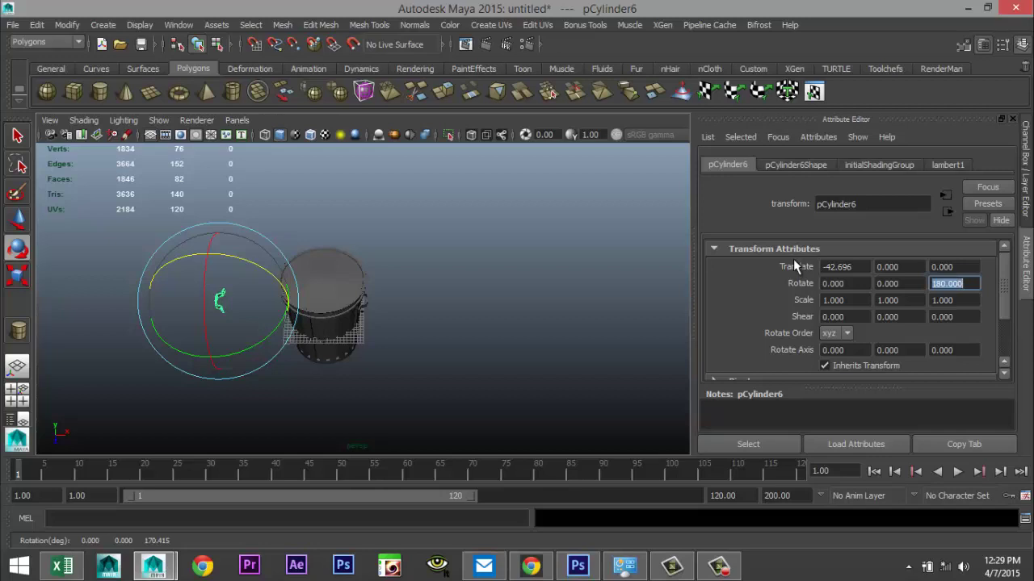
pyautogui.click(197, 317)
pyautogui.moveTo(219, 305); pyautogui.dragTo(306, 399)
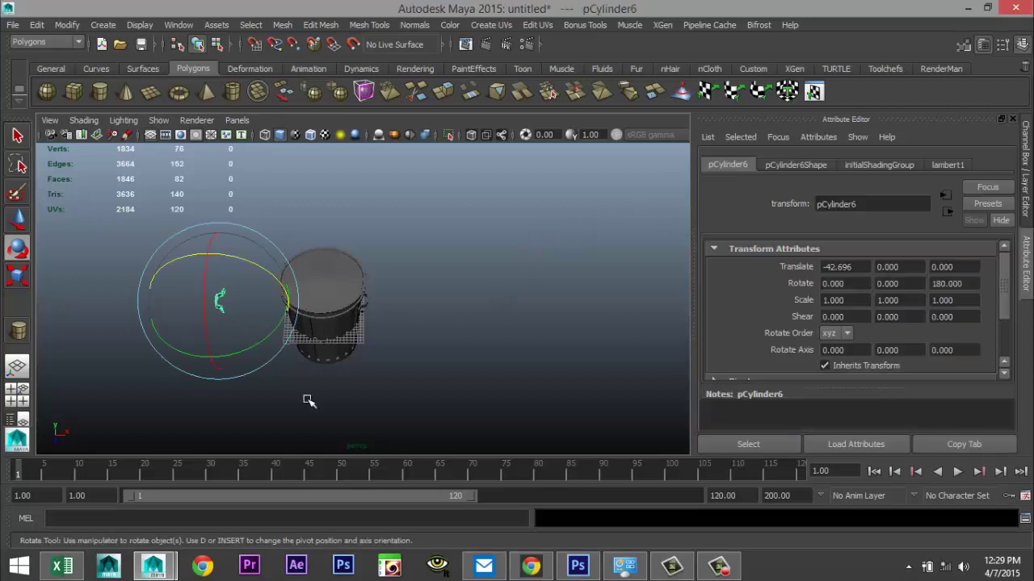
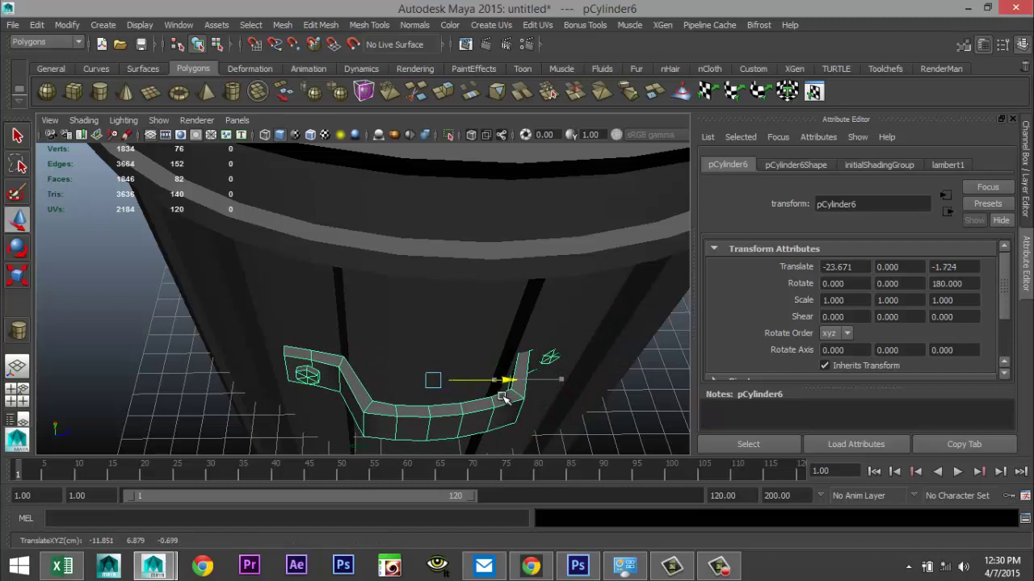
# Step: Rotate the copied handle to about 9.9 in Y and nudge it to about -23.64 in X against the bin's side
pyautogui.press('e')
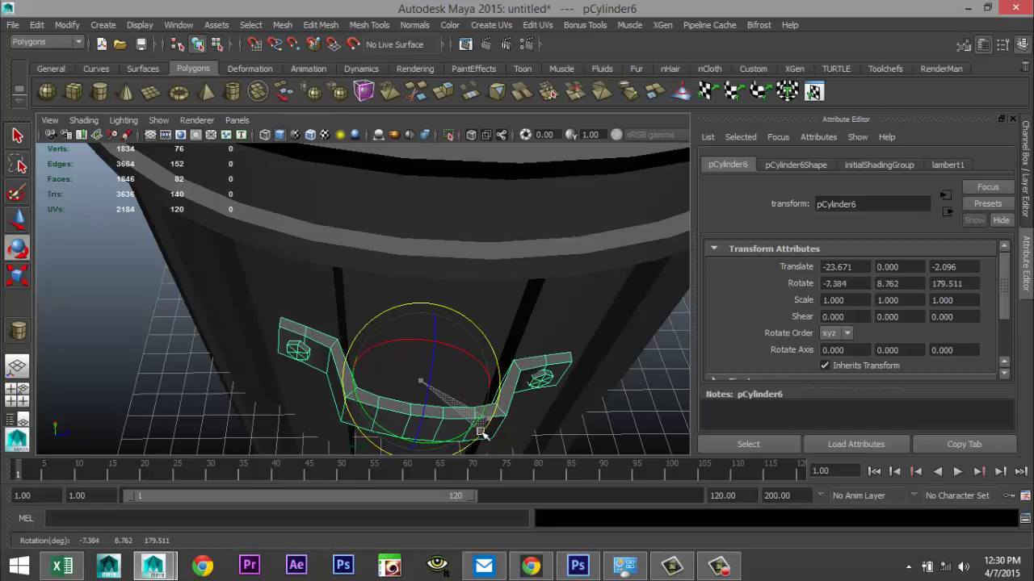
pyautogui.hotkey('ctrl', 'z')
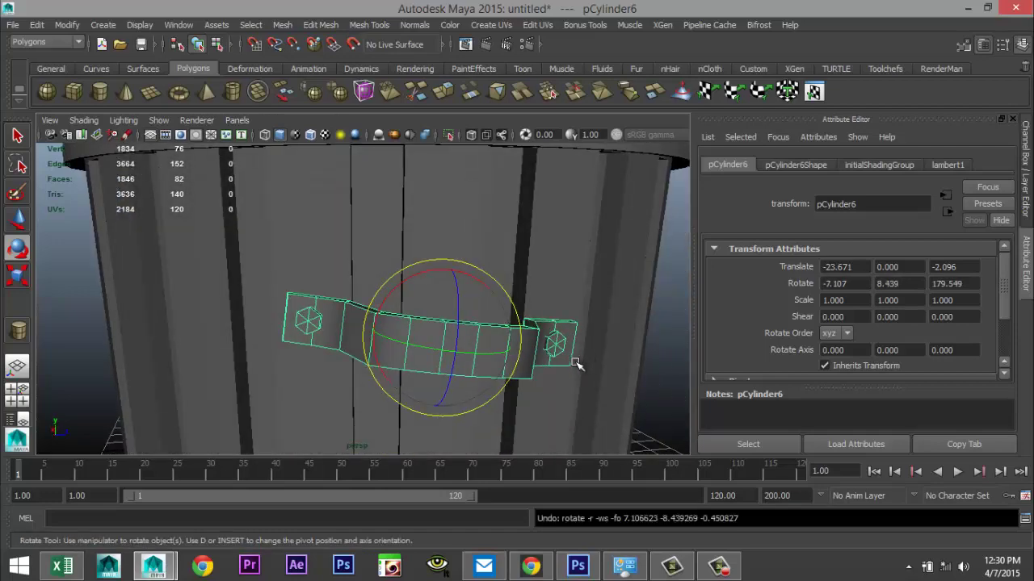
pyautogui.moveTo(496, 352); pyautogui.dragTo(528, 433)
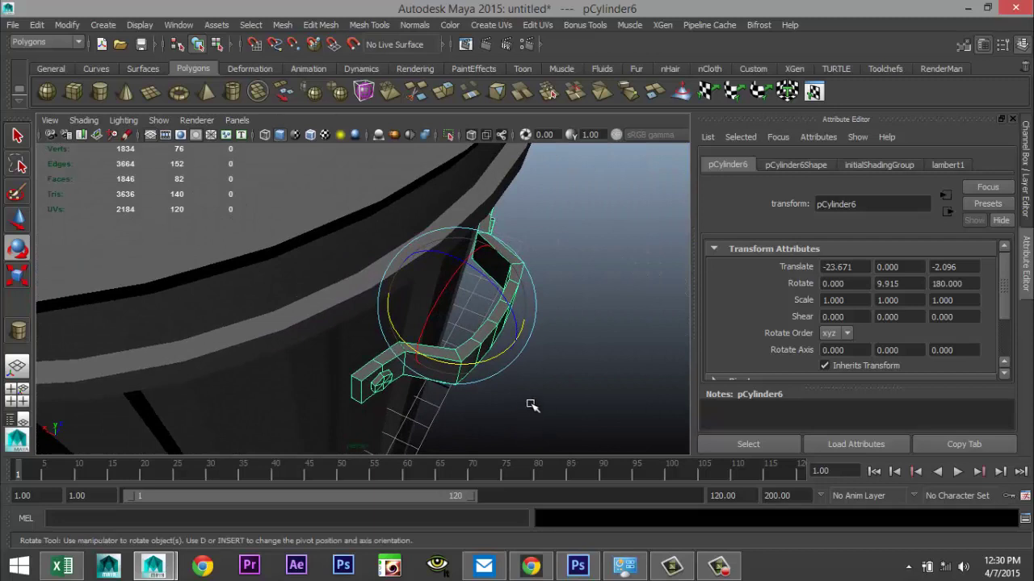
pyautogui.press('w')
pyautogui.moveTo(428, 297); pyautogui.dragTo(437, 298)
# Step: Duplicate the second side handle and raise the copy above the lid, to about 19.8 in Y
pyautogui.keyDown('alt'); pyautogui.moveTo(557, 343); pyautogui.dragTo(338, 367); pyautogui.keyUp('alt')
pyautogui.scroll(-4, 454, 320)
pyautogui.keyDown('alt'); pyautogui.moveTo(346, 363); pyautogui.dragTo(473, 415, button='middle'); pyautogui.keyUp('alt')
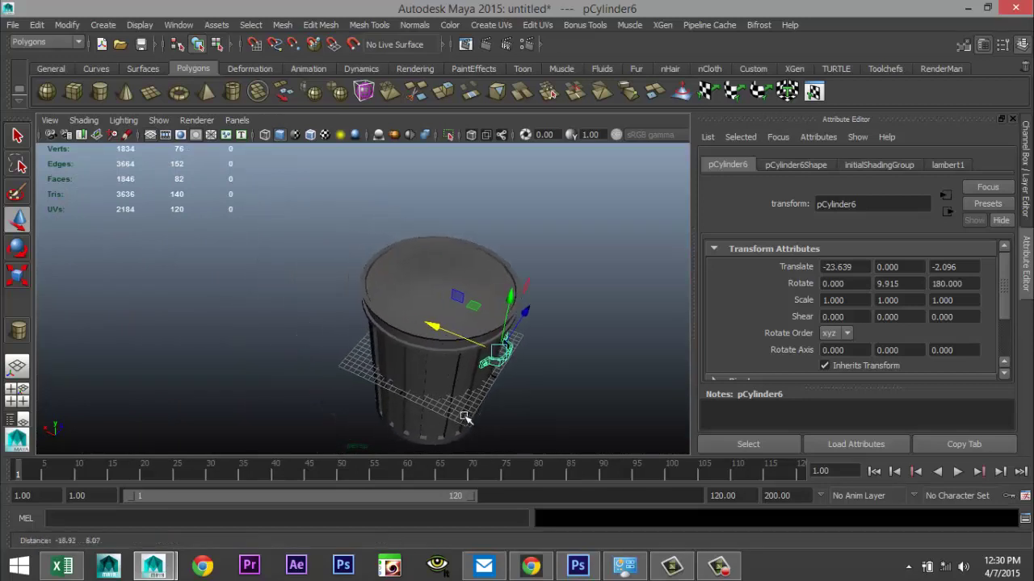
pyautogui.hotkey('ctrl', 'd')
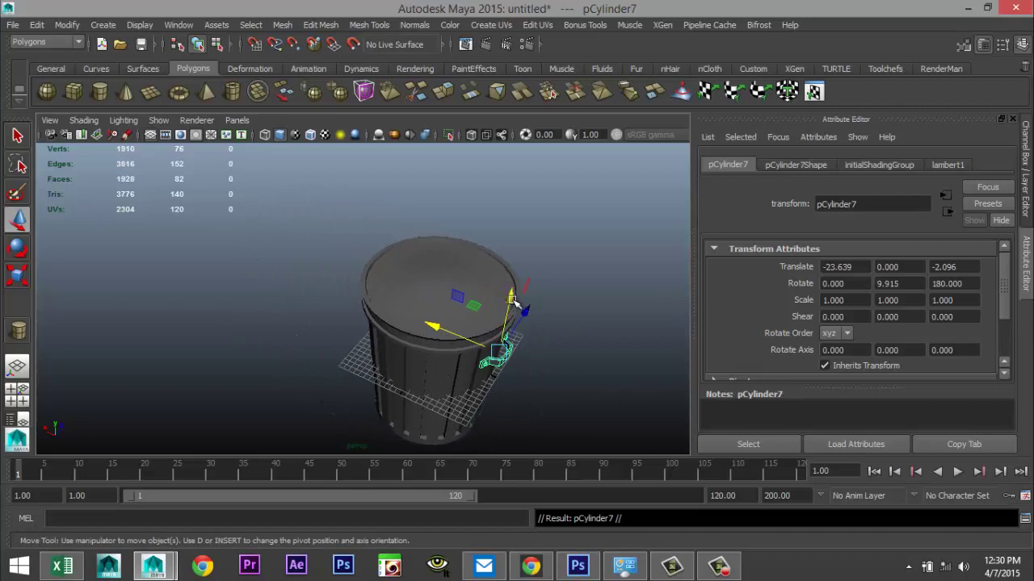
pyautogui.moveTo(512, 300); pyautogui.dragTo(532, 184)
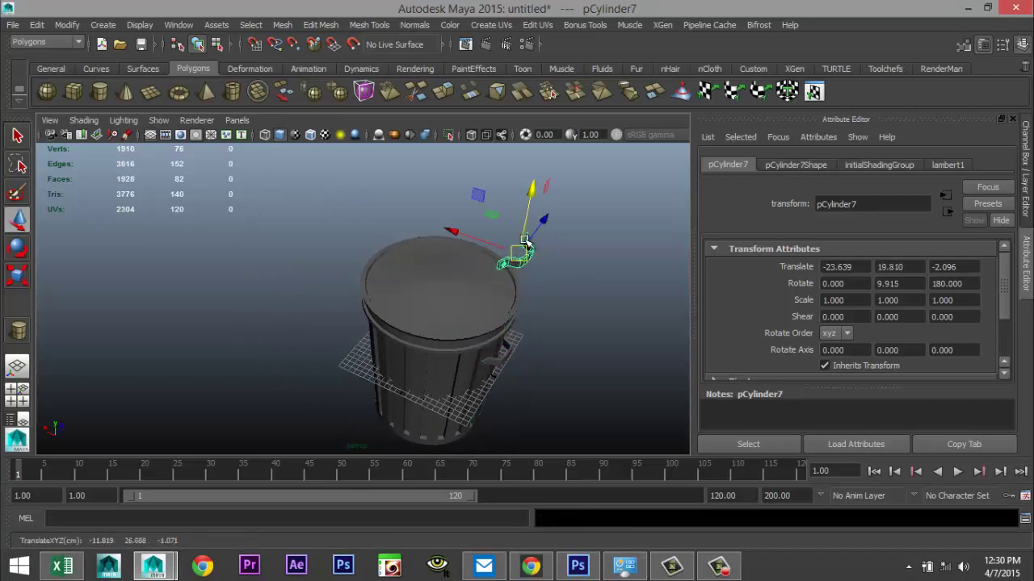
# Step: Turn the raised handle copy by setting its rotation to 0 in X, 0 in Y and 90 in Z
pyautogui.press('e')
pyautogui.moveTo(526, 244); pyautogui.dragTo(488, 177)
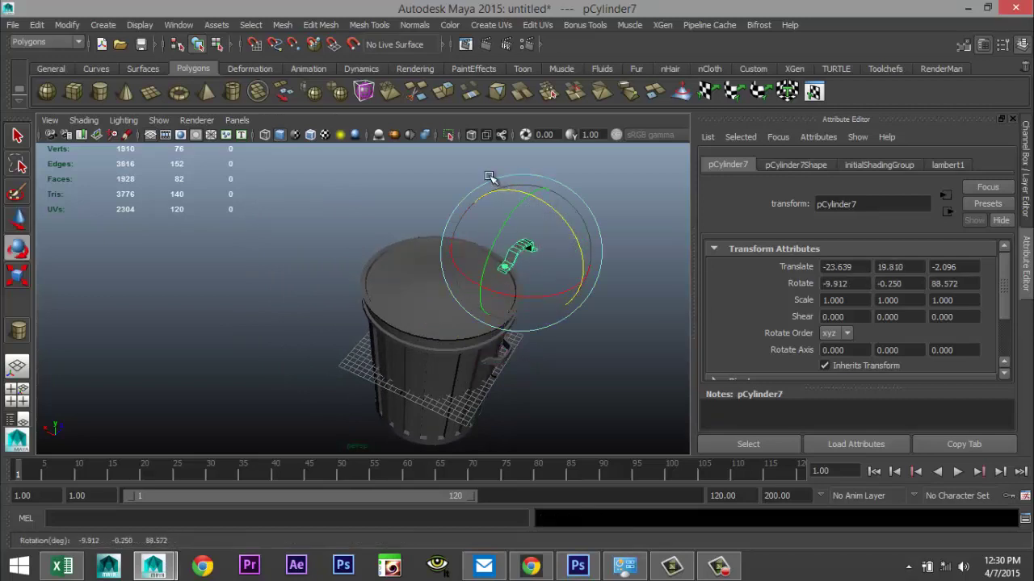
pyautogui.click(855, 283)
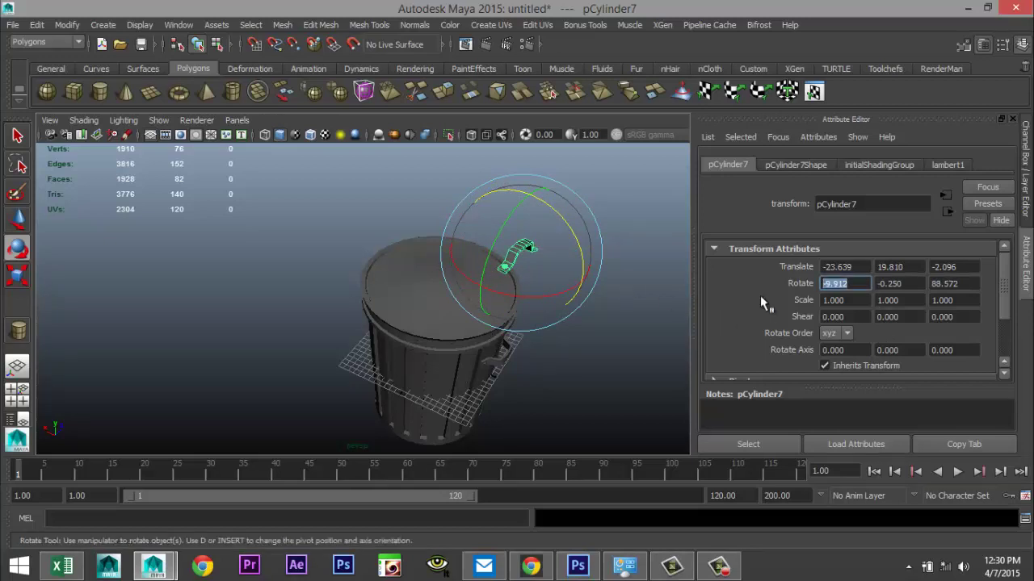
pyautogui.write('0')
pyautogui.press('Tab')
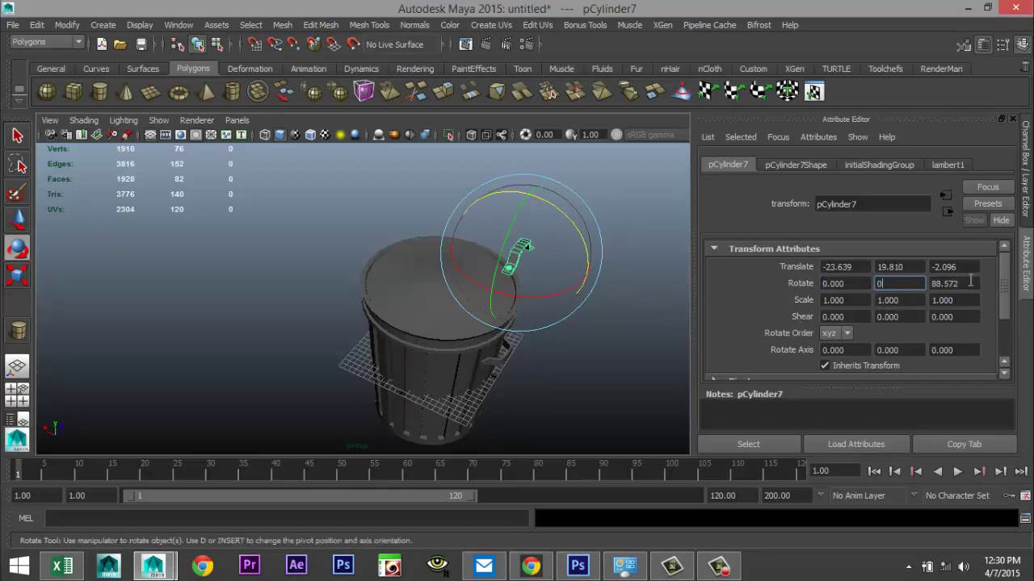
pyautogui.write('0')
pyautogui.press('Tab')
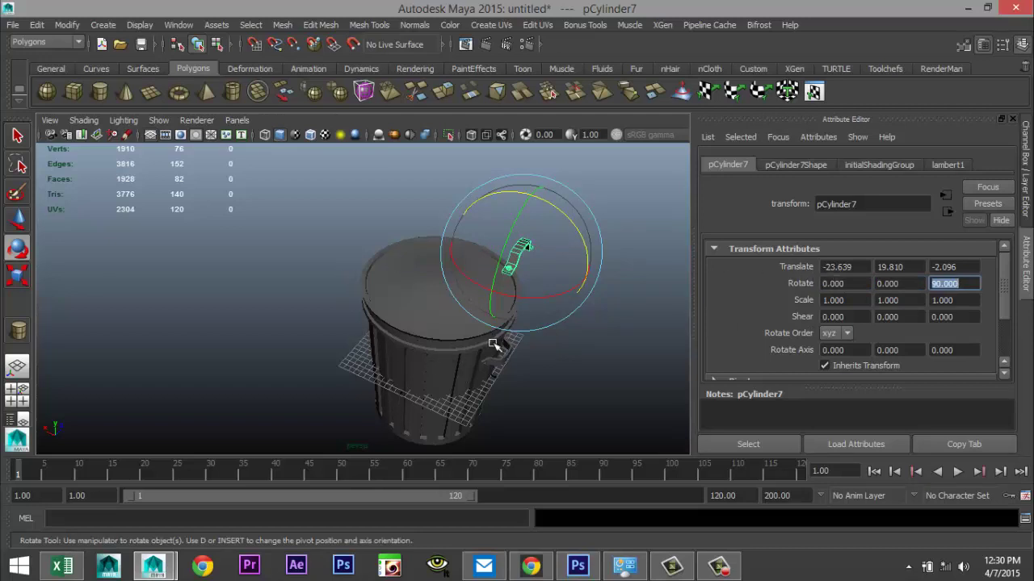
# Step: Move the raised handle copy sideways, clear of the lid
pyautogui.moveTo(540, 280); pyautogui.dragTo(216, 188)
pyautogui.click(574, 334)
pyautogui.click(512, 255)
pyautogui.press('w')
# Step: Select two full face rings on top of the lid, the second and fourth outward from the center
pyautogui.click(416, 285)
pyautogui.scroll(4, 509, 353)
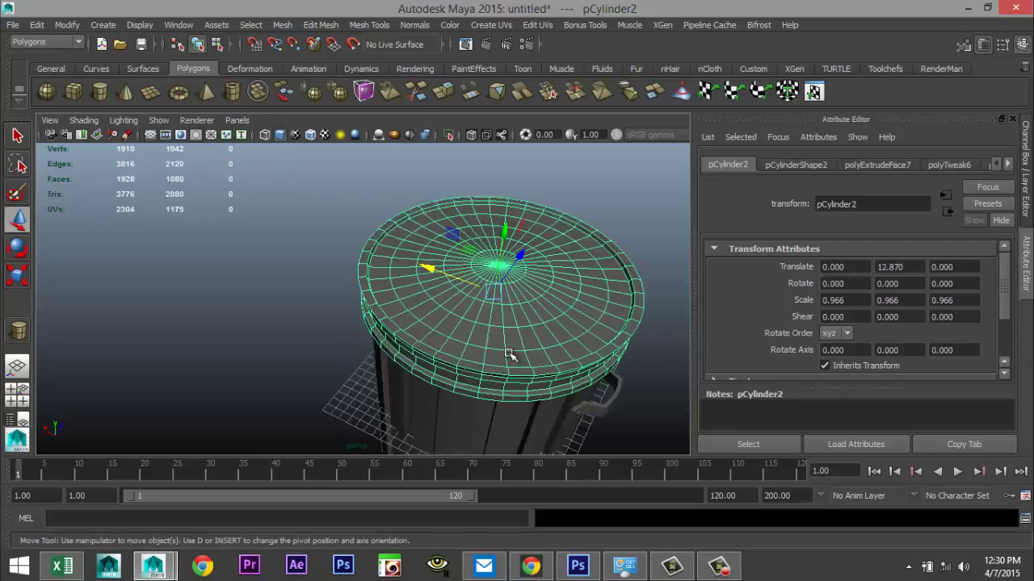
pyautogui.keyDown('alt'); pyautogui.moveTo(512, 345); pyautogui.dragTo(369, 346, button='middle'); pyautogui.keyUp('alt')
pyautogui.scroll(4, 397, 363)
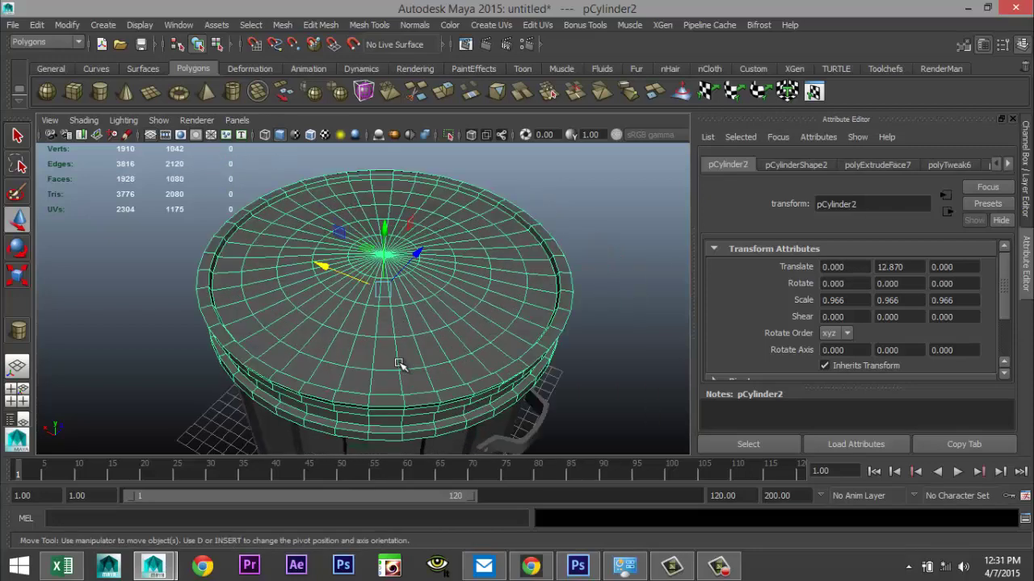
pyautogui.moveTo(326, 369); pyautogui.dragTo(327, 268, button='right')
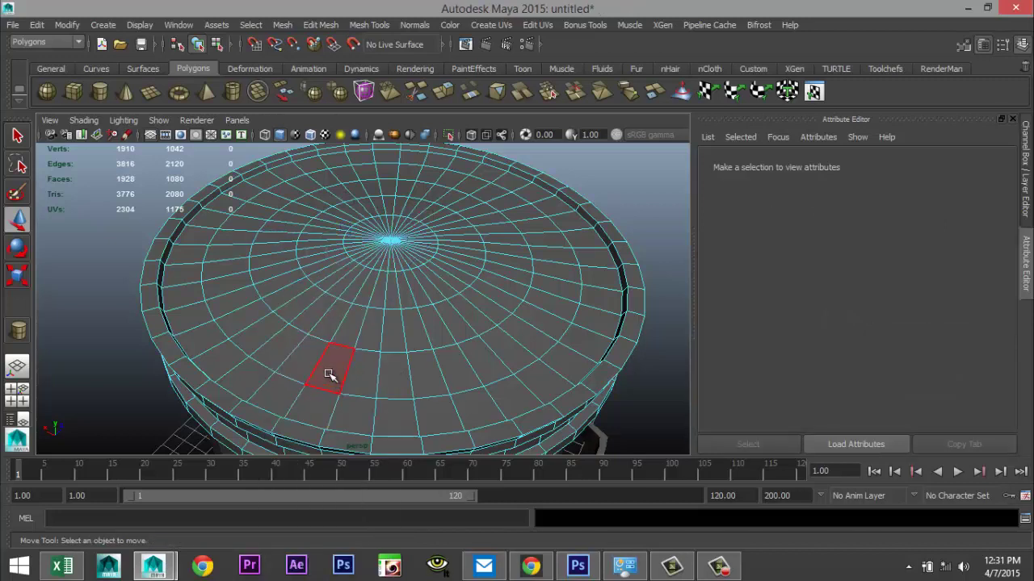
pyautogui.click(328, 373)
pyautogui.keyDown('shift'); pyautogui.doubleClick(309, 361); pyautogui.keyUp('shift')
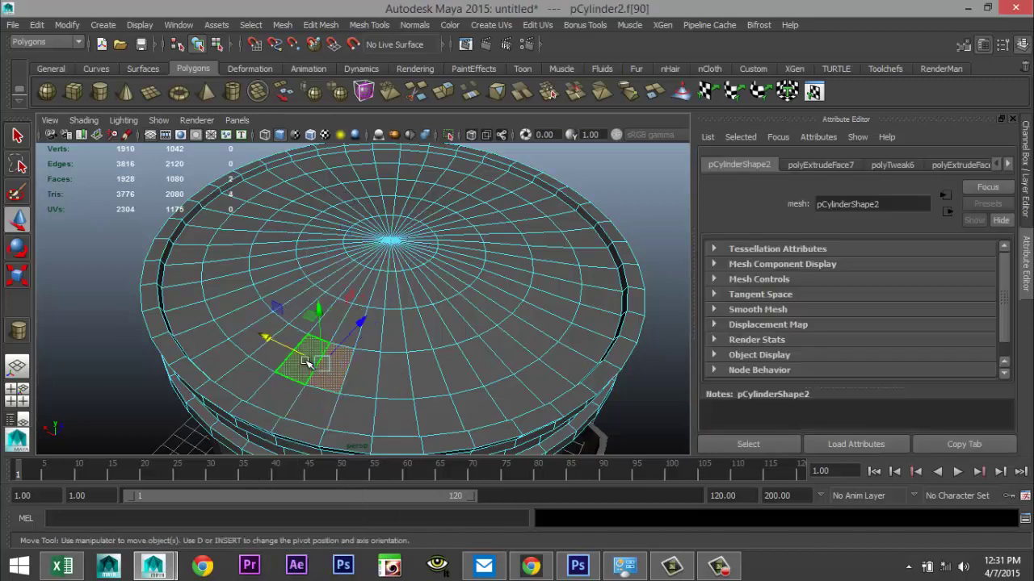
pyautogui.keyDown('shift'); pyautogui.doubleClick(397, 290); pyautogui.keyUp('shift')
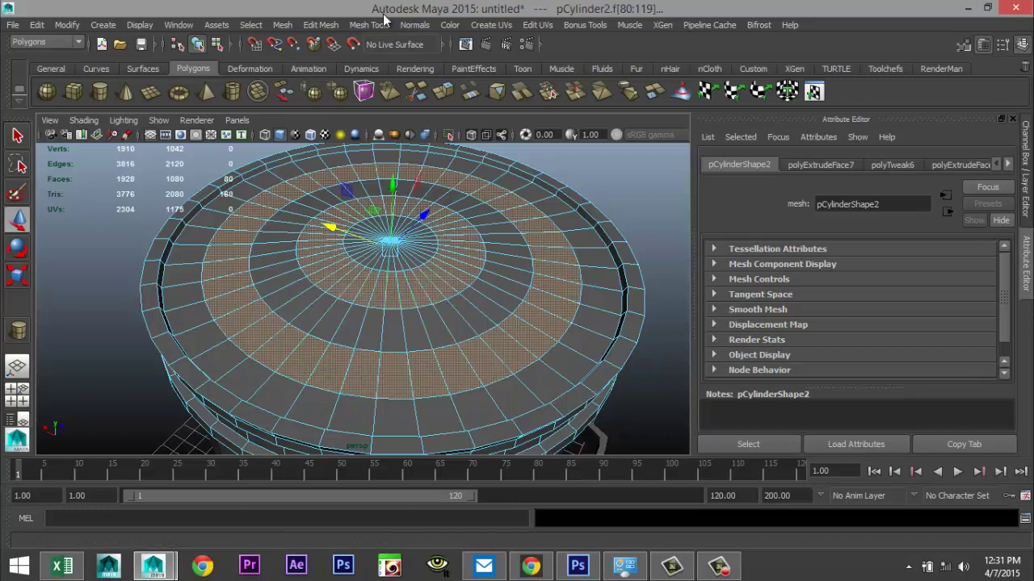
# Step: Extrude the two selected face rings and lower them slightly to form circular grooves in the lid, then deselect them
pyautogui.click(319, 25)
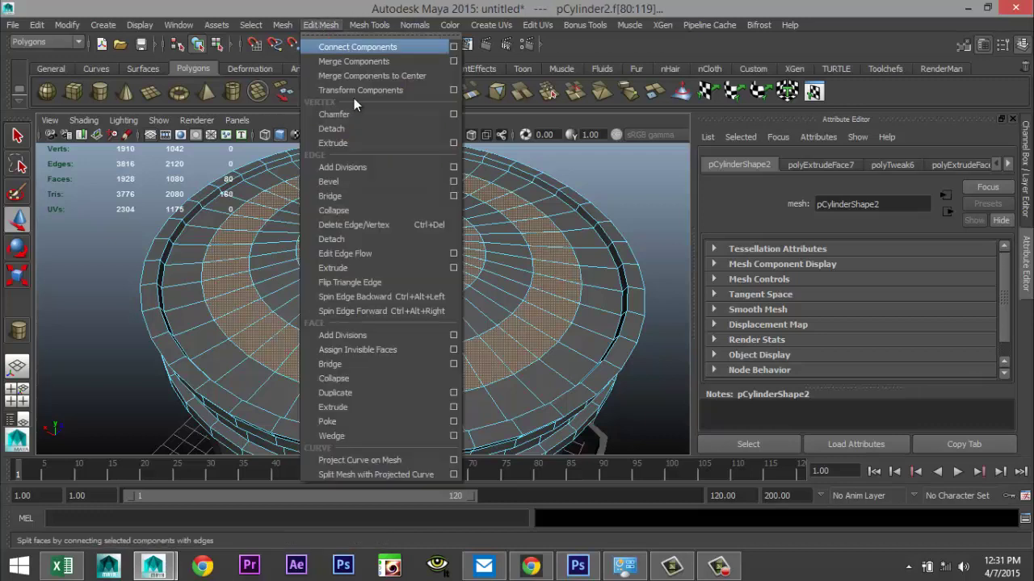
pyautogui.click(365, 406)
pyautogui.press('w')
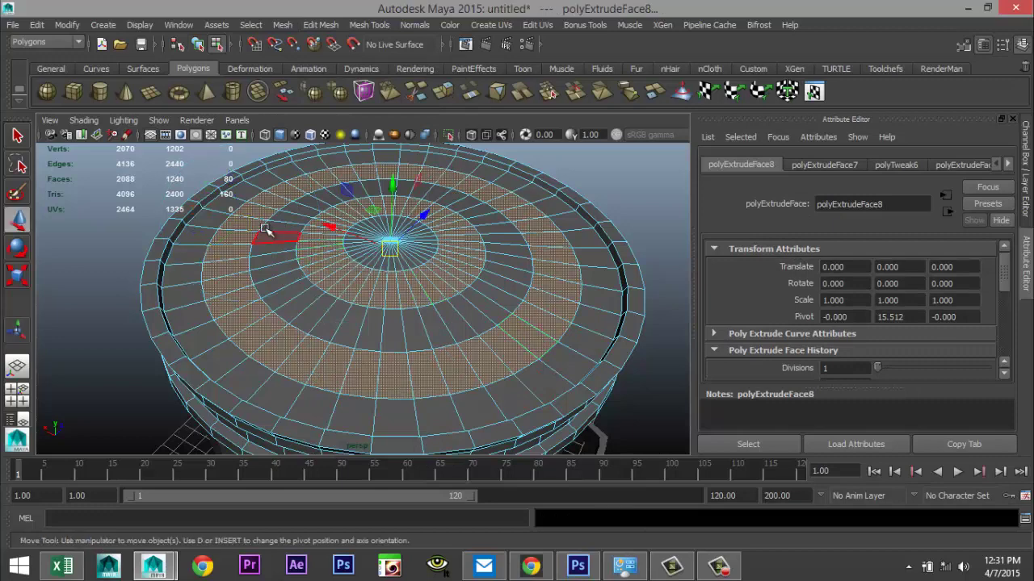
pyautogui.moveTo(393, 184)
pyautogui.mouseDown()
pyautogui.moveTo(397, 169)
pyautogui.moveTo(396, 188)
pyautogui.mouseUp()
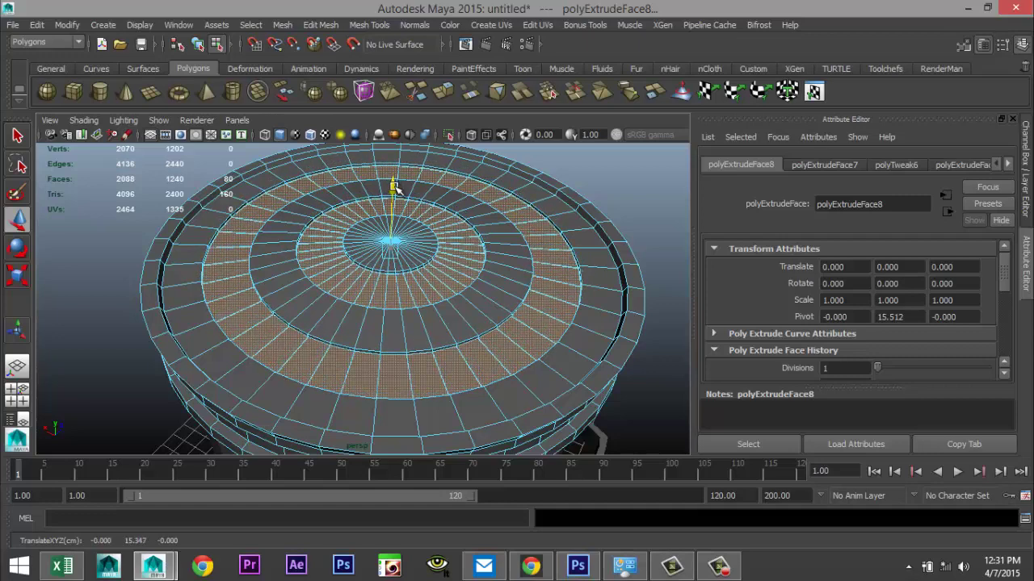
pyautogui.click(631, 172)
pyautogui.keyDown('alt'); pyautogui.moveTo(630, 178); pyautogui.dragTo(495, 314); pyautogui.keyUp('alt')
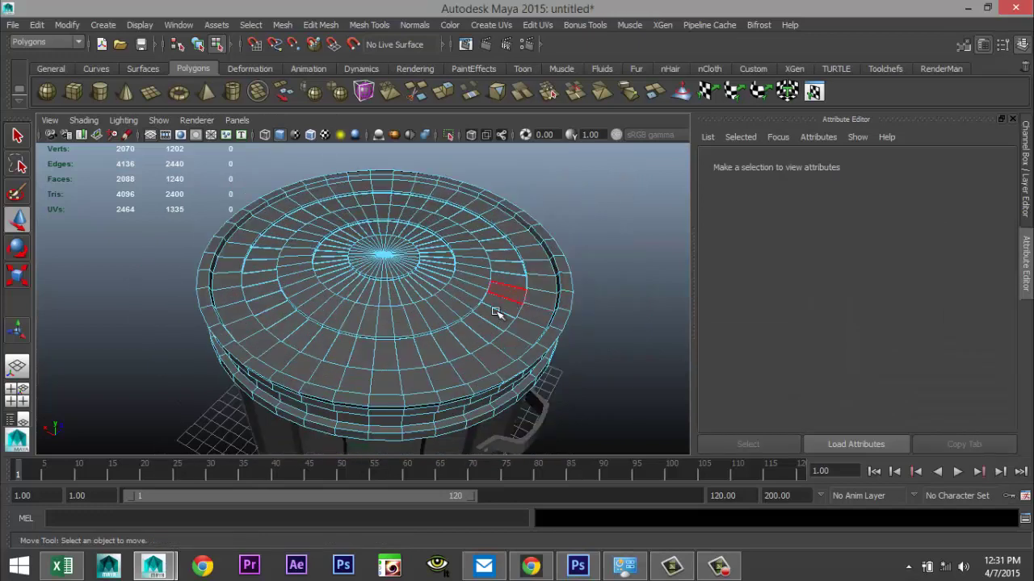
pyautogui.keyDown('alt'); pyautogui.moveTo(430, 350); pyautogui.dragTo(399, 310); pyautogui.keyUp('alt')
pyautogui.keyDown('alt'); pyautogui.moveTo(399, 309); pyautogui.dragTo(461, 360, button='middle'); pyautogui.keyUp('alt')
pyautogui.scroll(-5, 468, 369)
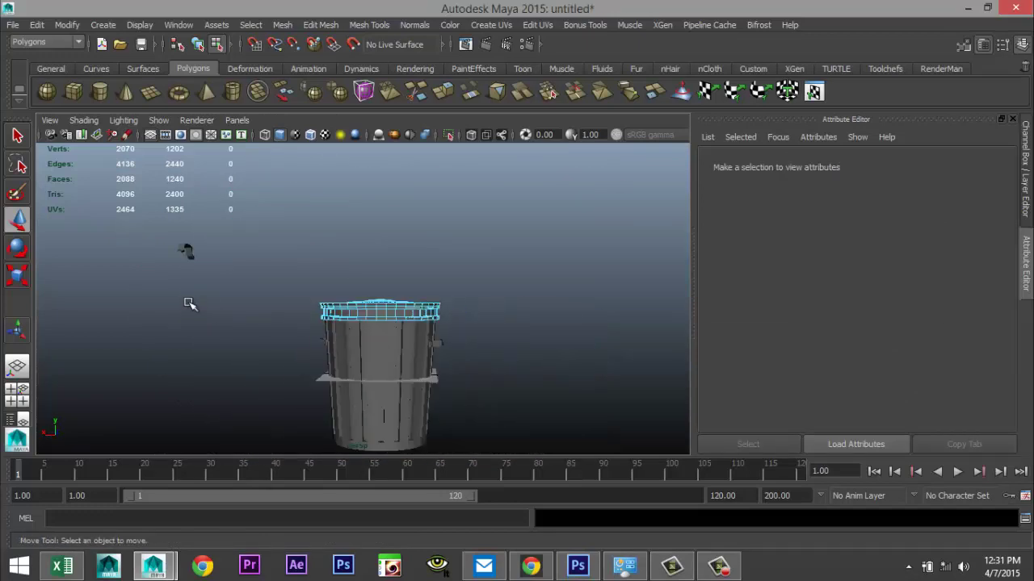
# Step: Select the raised handle copy as a whole object and set its translation to 0 in X, Y and Z
pyautogui.click(183, 251)
pyautogui.keyDown('alt'); pyautogui.moveTo(180, 337); pyautogui.dragTo(190, 363); pyautogui.keyUp('alt')
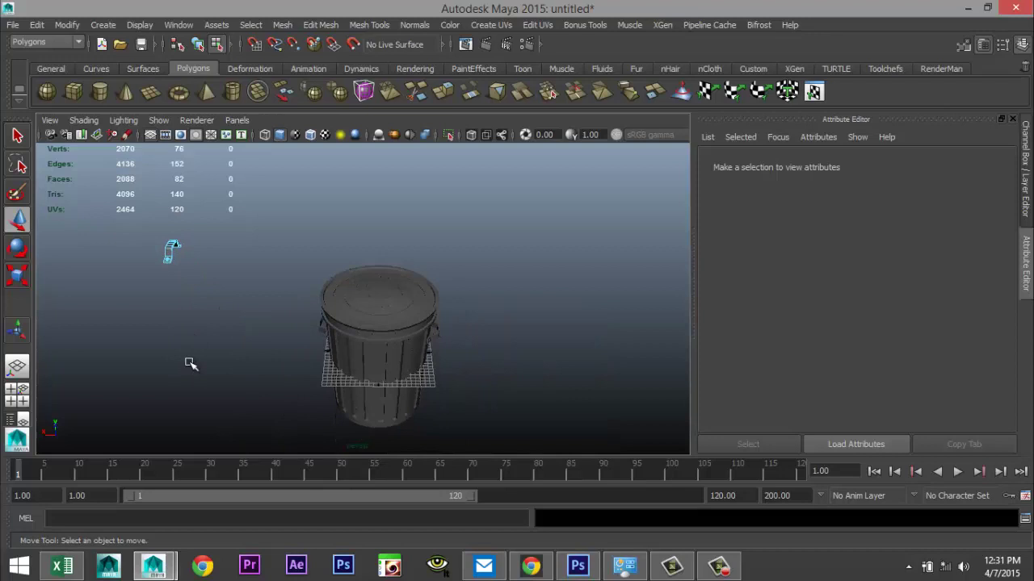
pyautogui.moveTo(172, 251); pyautogui.dragTo(196, 244, button='right')
pyautogui.click(173, 254)
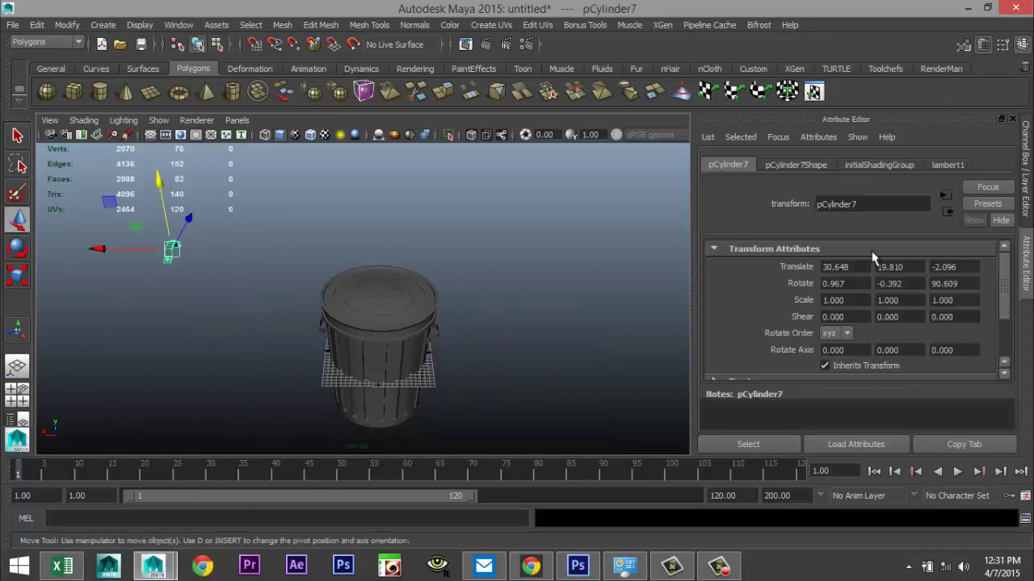
pyautogui.moveTo(865, 269); pyautogui.dragTo(687, 275)
pyautogui.write('0')
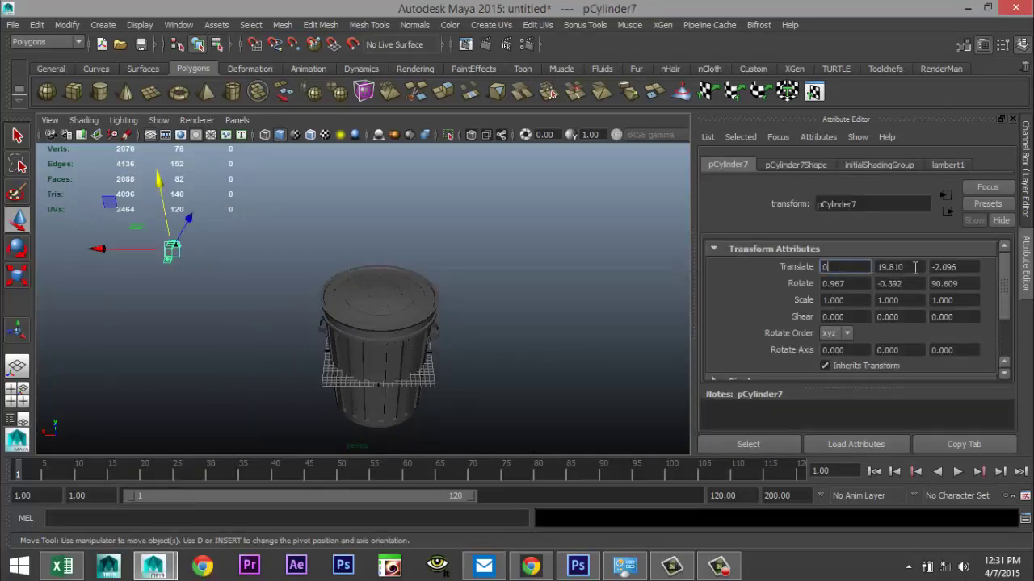
pyautogui.press('Tab')
pyautogui.write('0')
pyautogui.click(976, 266)
pyautogui.click(907, 267)
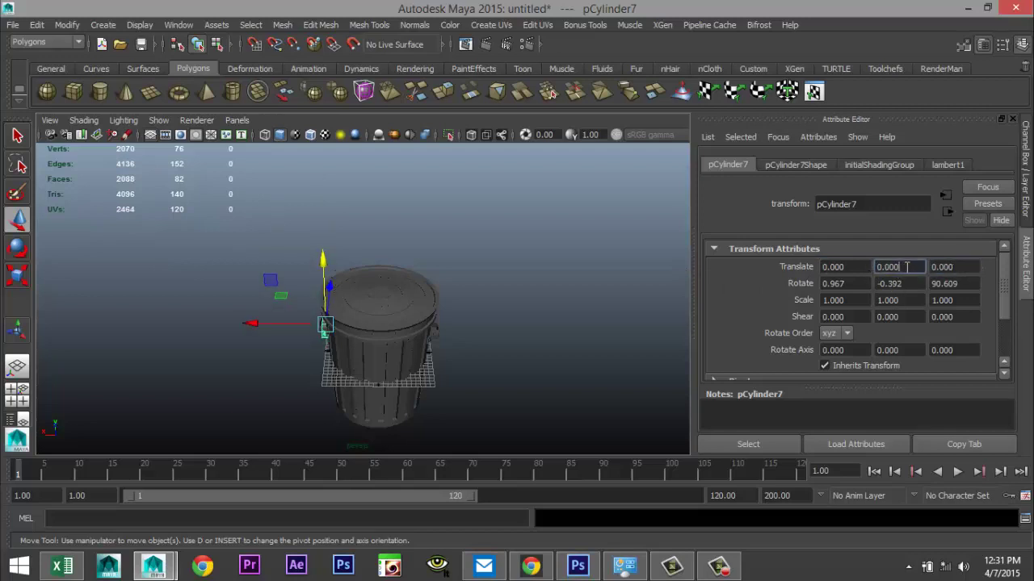
# Step: Move the handle copy sideways to the middle of the can and raise it to the top of the lid
pyautogui.scroll(2, 406, 404)
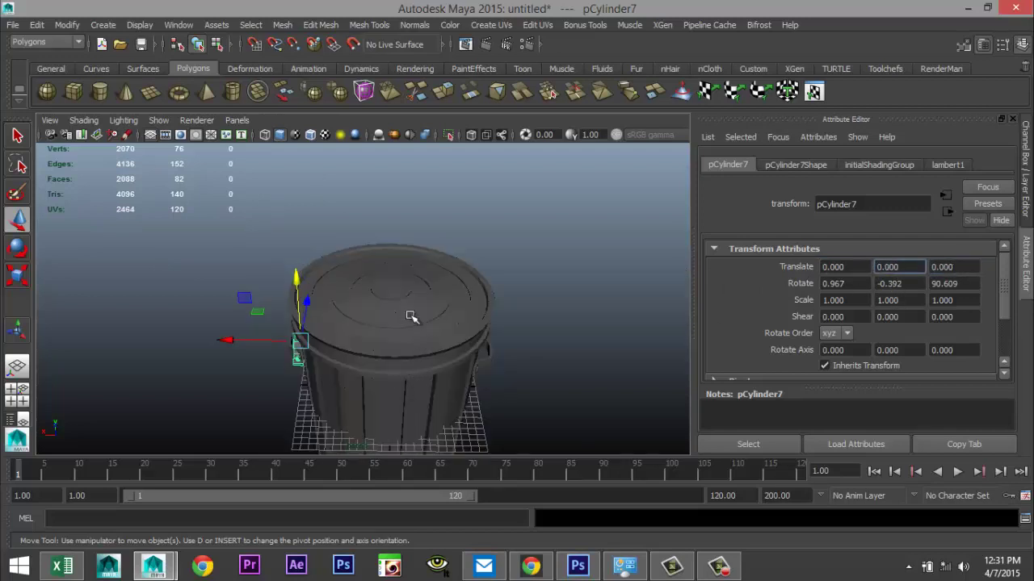
pyautogui.moveTo(245, 343); pyautogui.dragTo(319, 340)
pyautogui.moveTo(391, 277); pyautogui.dragTo(404, 213)
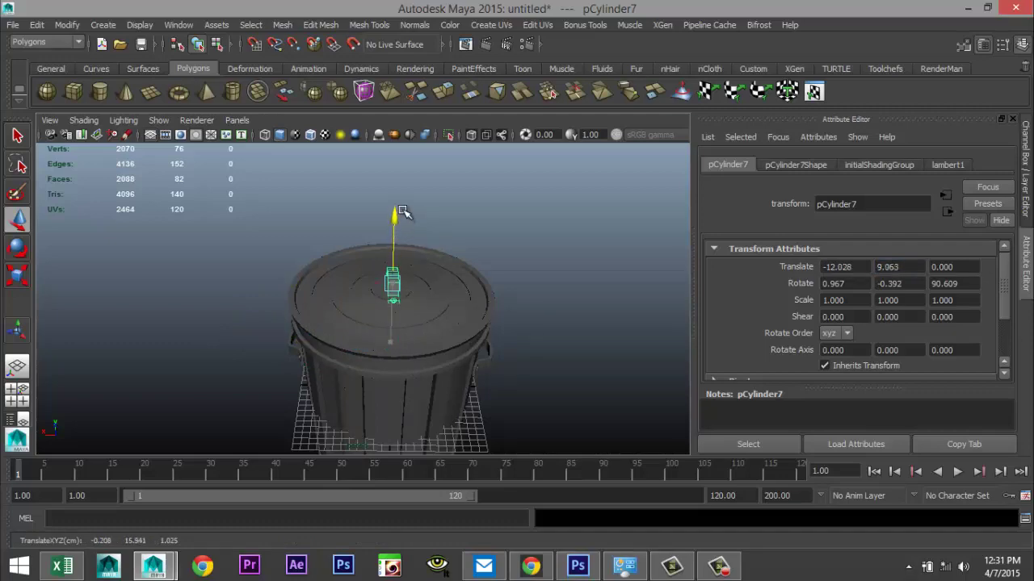
# Step: Snap the handle copy to the center point of the lid in the top view
pyautogui.click(17, 395)
pyautogui.press('space')
pyautogui.press('f')
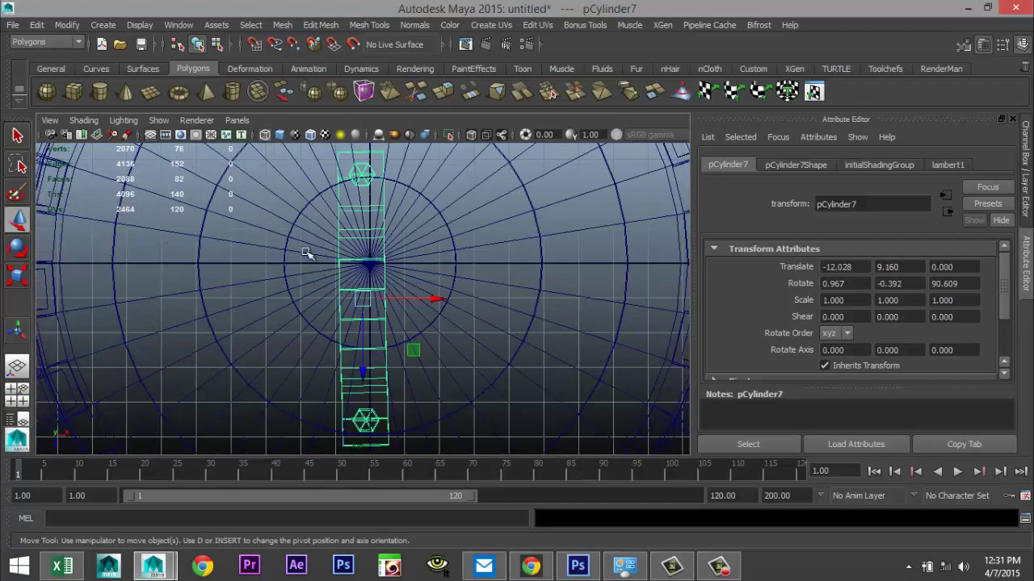
pyautogui.scroll(-3, 394, 331)
pyautogui.scroll(5, 413, 349)
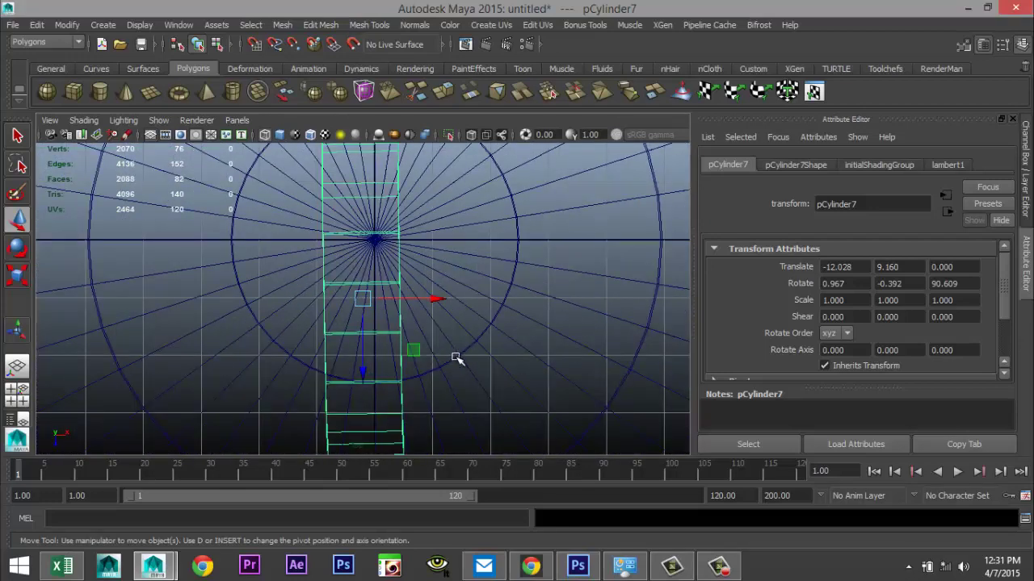
pyautogui.moveTo(363, 299); pyautogui.dragTo(370, 240)
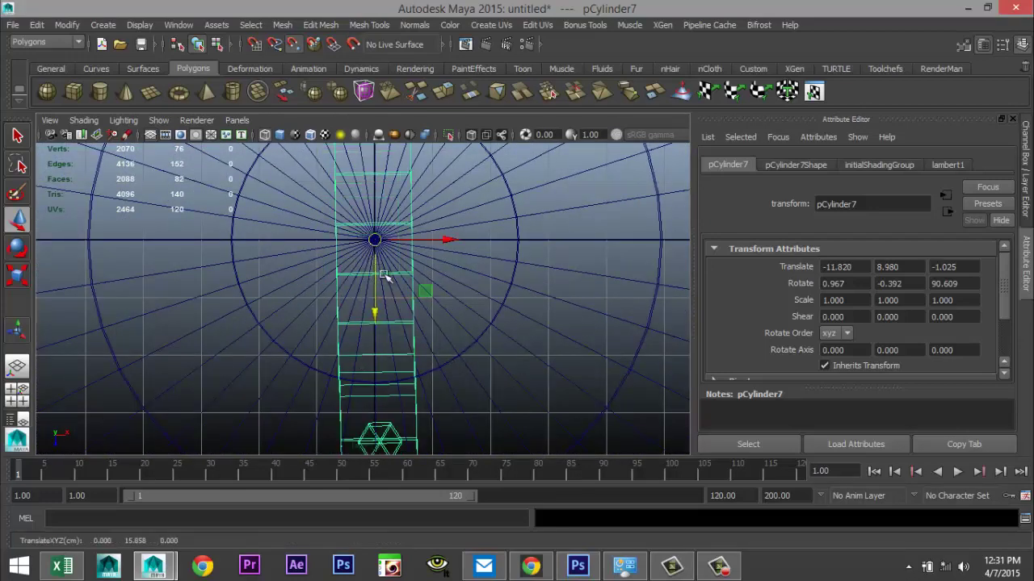
# Step: Straighten the handle copy by setting its X and Y rotation to 0
pyautogui.scroll(-3, 504, 335)
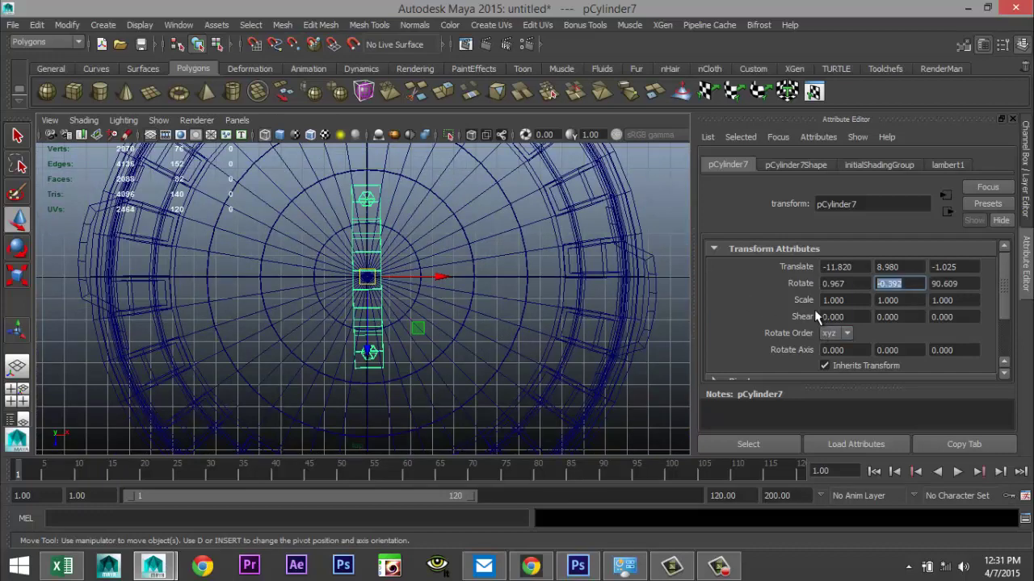
pyautogui.write('0')
pyautogui.click(814, 282)
pyautogui.write('0')
pyautogui.click(887, 288)
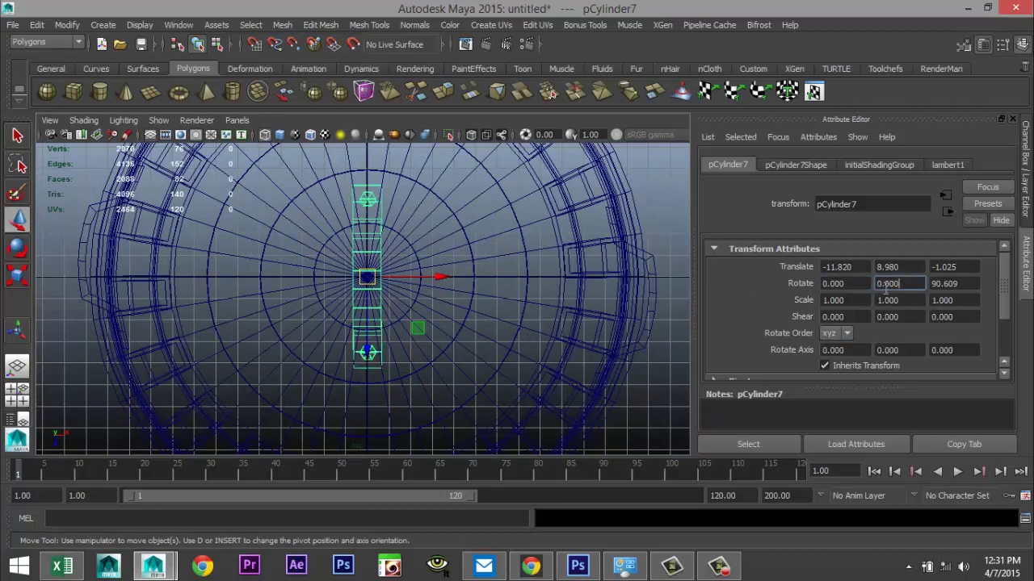
# Step: Raise the lid handle to about 10.3 in Y so its feet are clear of the lid
pyautogui.scroll(2, 480, 319)
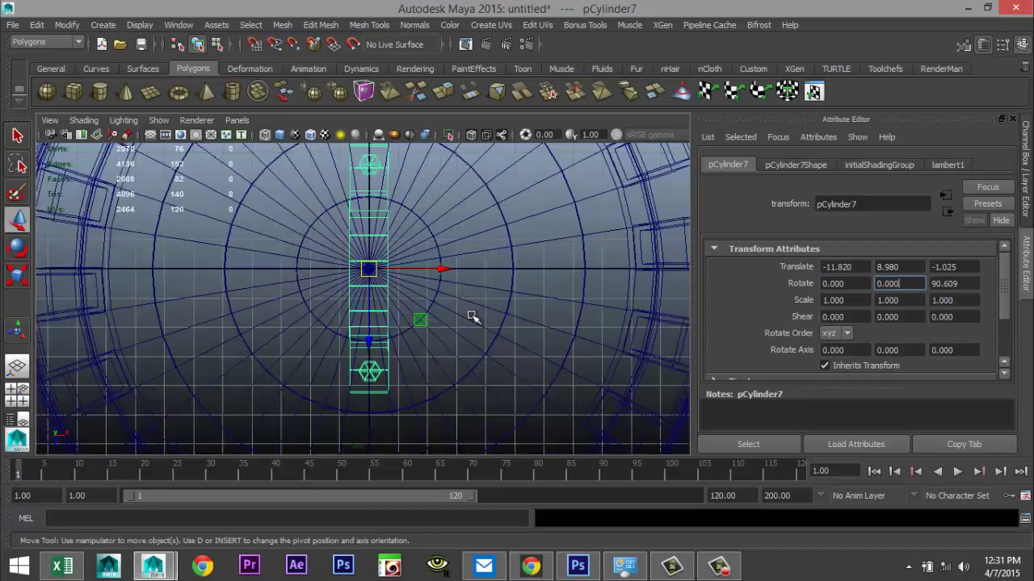
pyautogui.click(18, 393)
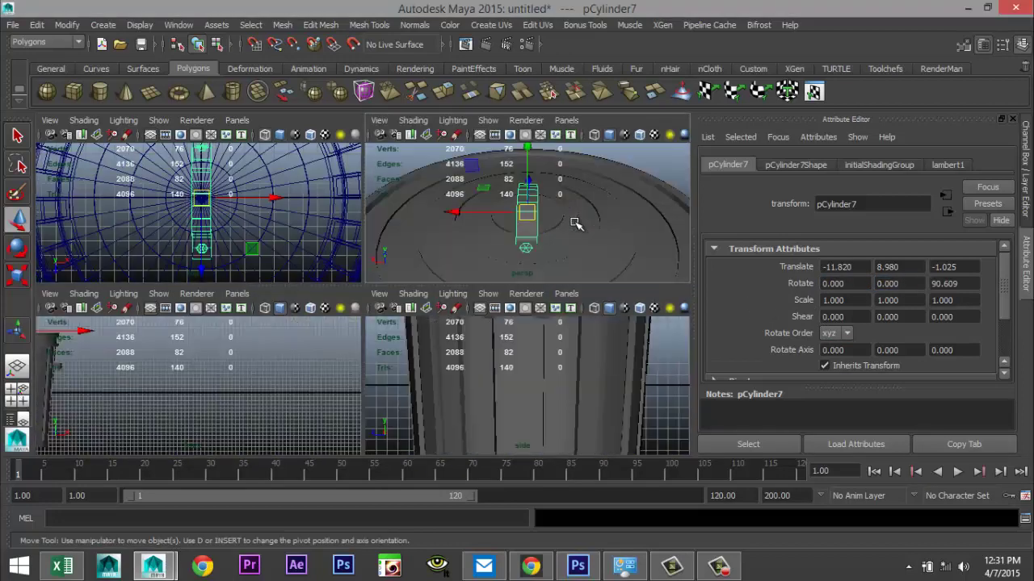
pyautogui.press('space')
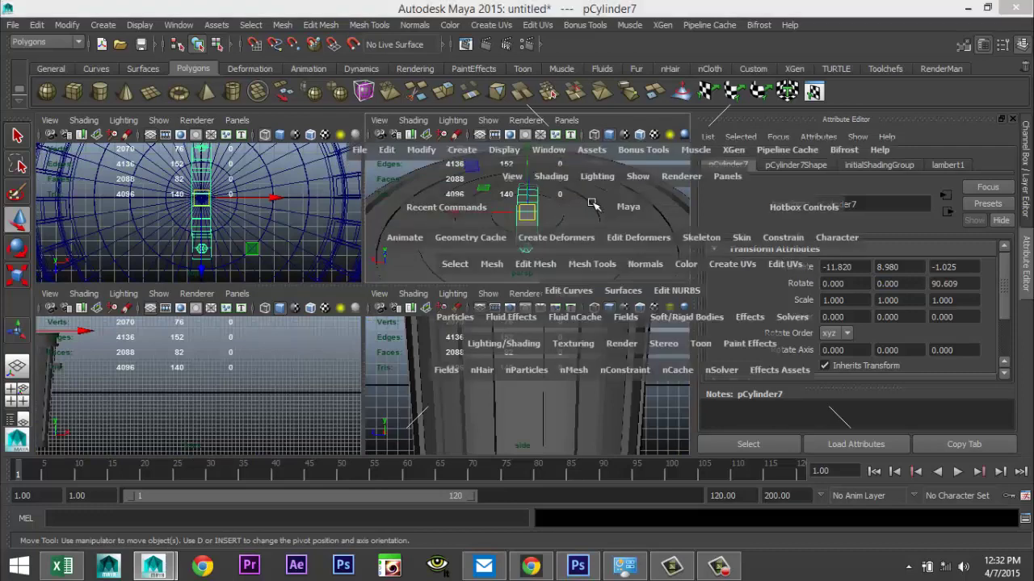
pyautogui.scroll(3, 466, 305)
pyautogui.keyDown('alt'); pyautogui.moveTo(486, 349); pyautogui.dragTo(377, 343); pyautogui.keyUp('alt')
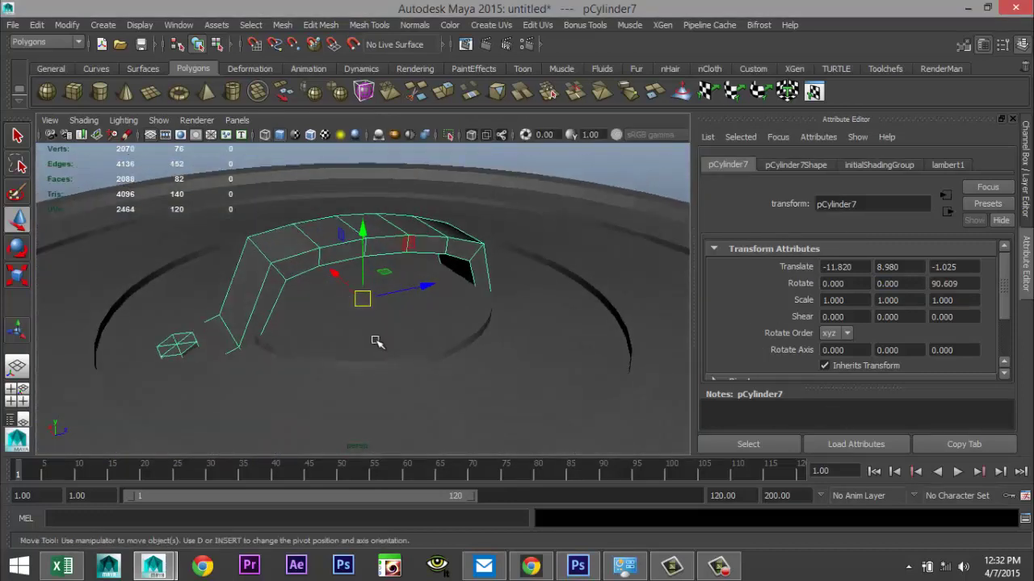
pyautogui.moveTo(361, 230); pyautogui.dragTo(364, 161)
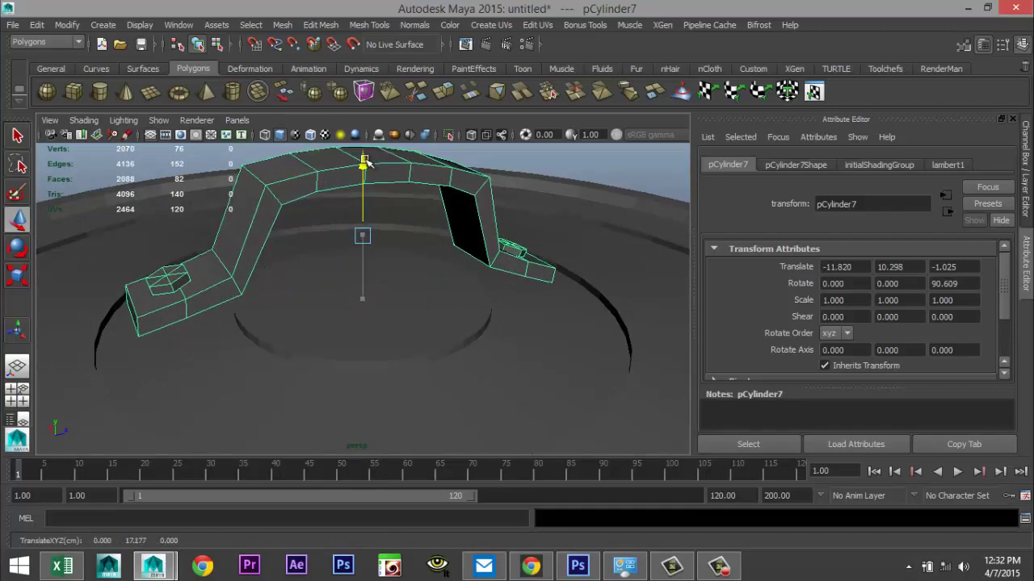
# Step: Rotate the lid handle in the side view to about 5.7 in Y so that its two feet sit level with each other
pyautogui.keyDown('alt'); pyautogui.moveTo(373, 281); pyautogui.dragTo(325, 258); pyautogui.keyUp('alt')
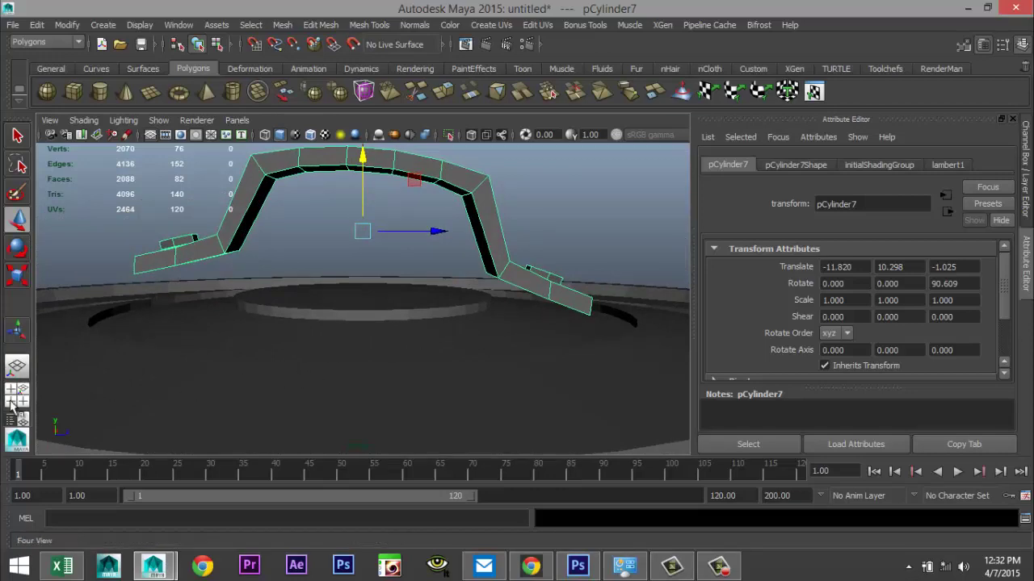
pyautogui.click(34, 393)
pyautogui.press('space')
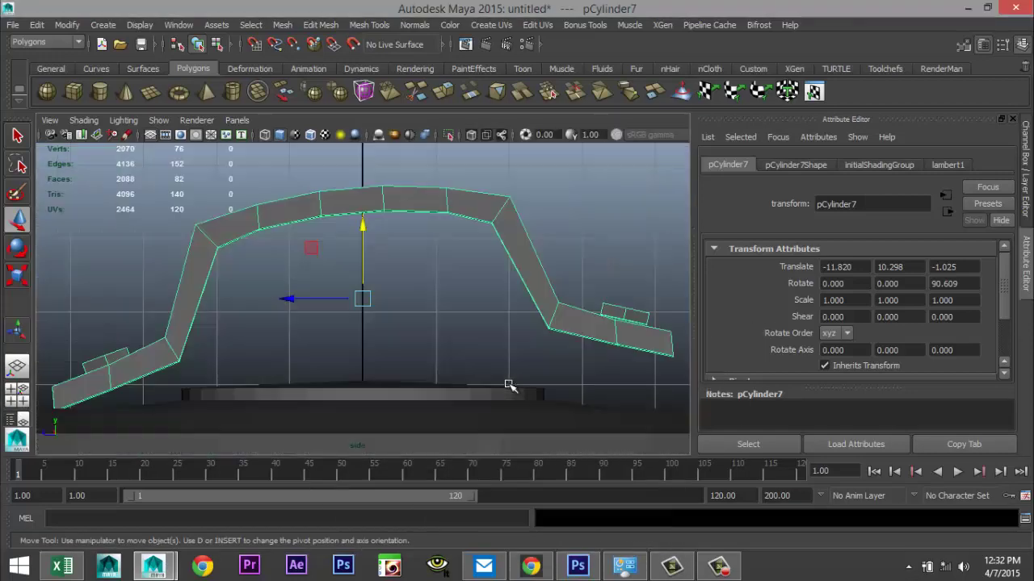
pyautogui.scroll(-4, 455, 347)
pyautogui.press('e')
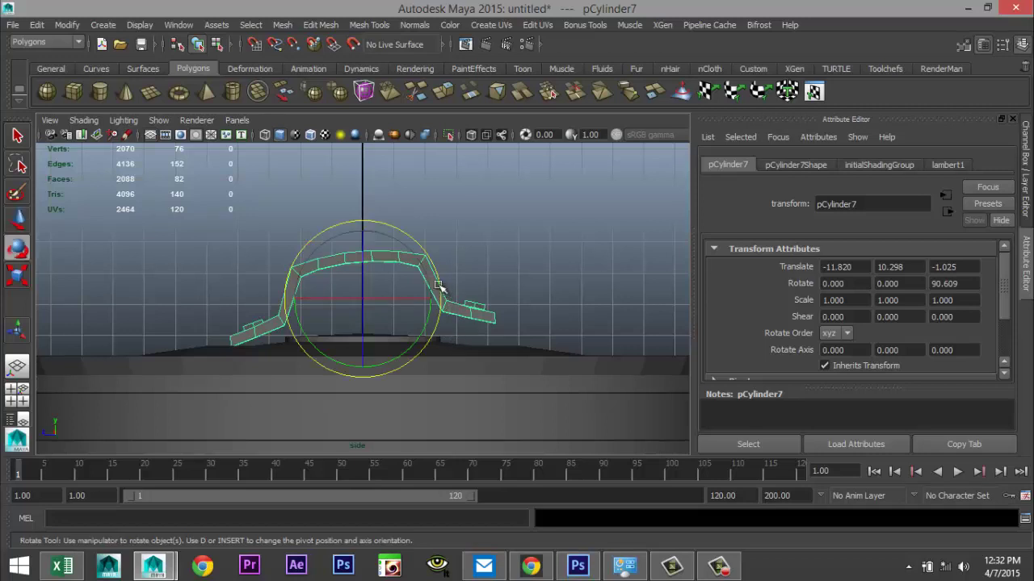
pyautogui.moveTo(436, 270); pyautogui.dragTo(436, 279)
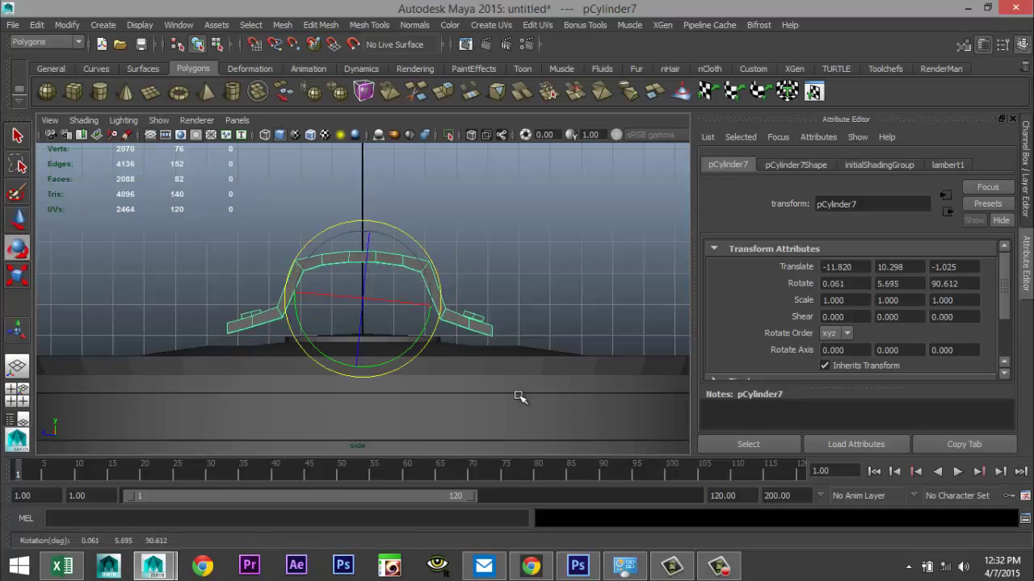
# Step: Select the end vertices and bolt of the handle's right foot in the side view, then raise and rotate them until the foot is nearly horizontal
pyautogui.scroll(2, 519, 396)
pyautogui.moveTo(505, 330); pyautogui.dragTo(456, 243, button='right')
pyautogui.moveTo(489, 298); pyautogui.dragTo(578, 373)
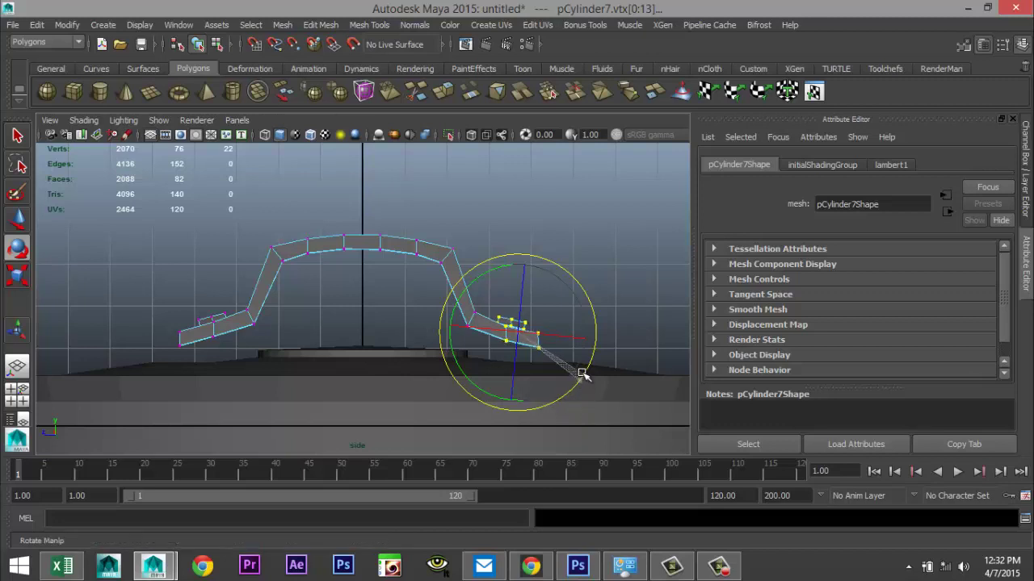
pyautogui.press('w')
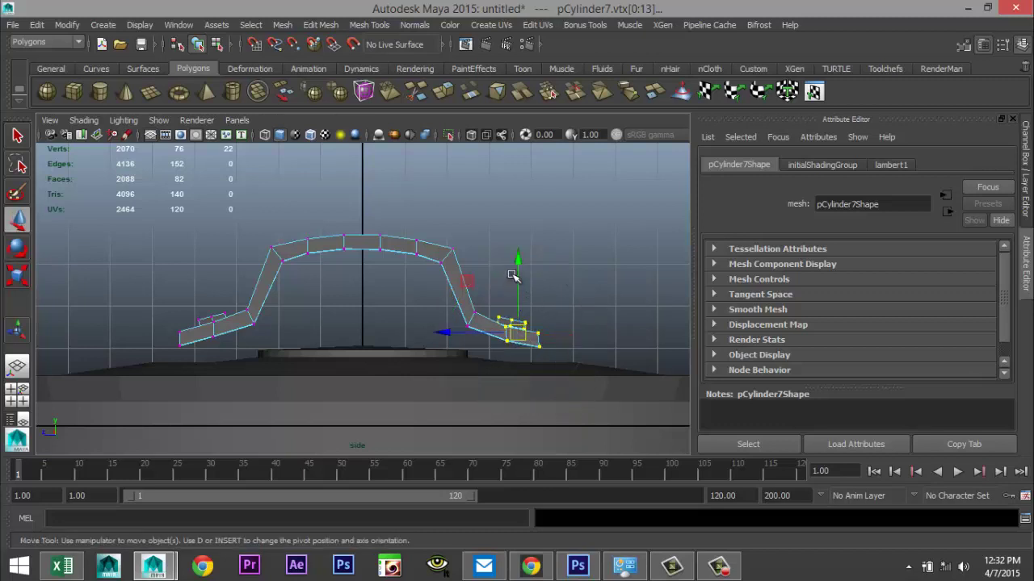
pyautogui.moveTo(513, 276); pyautogui.dragTo(520, 269)
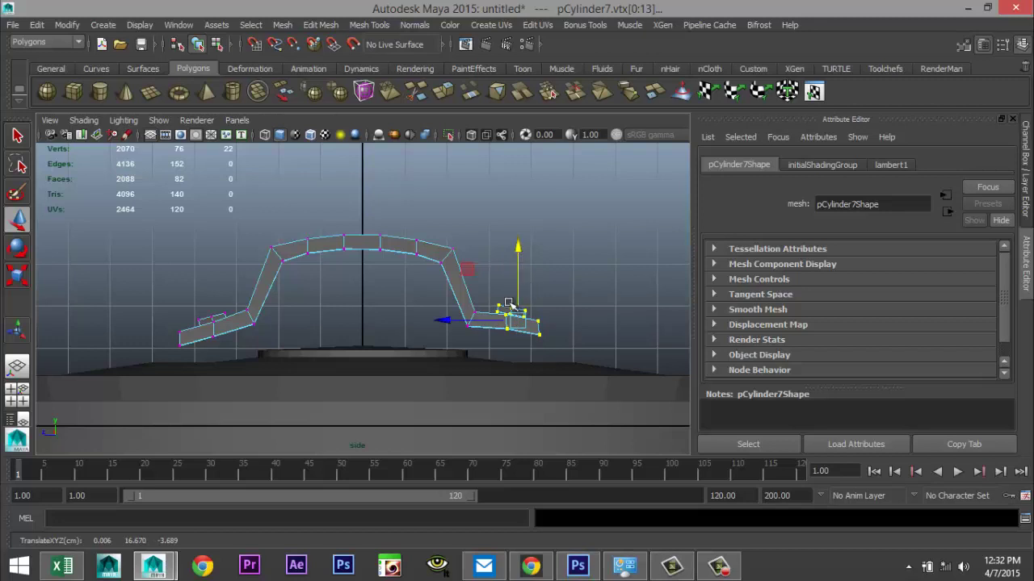
pyautogui.press('e')
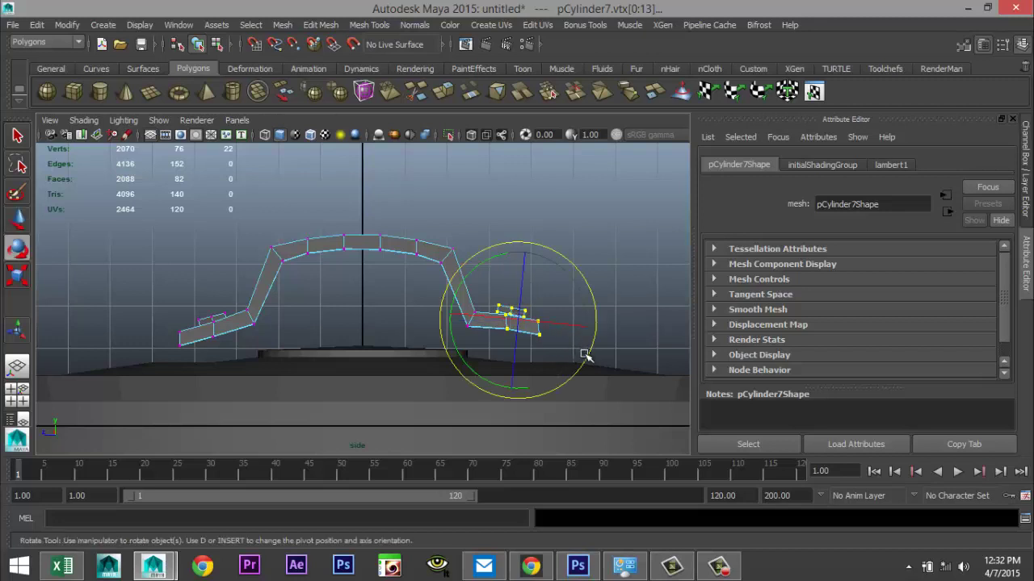
pyautogui.moveTo(585, 356); pyautogui.dragTo(588, 342)
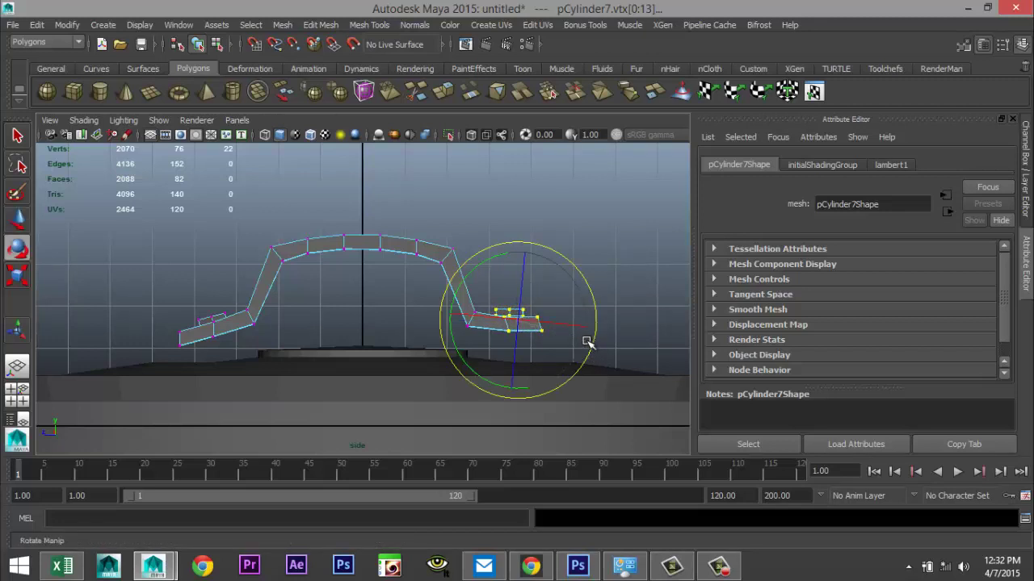
pyautogui.press('w')
pyautogui.moveTo(522, 272); pyautogui.dragTo(523, 266)
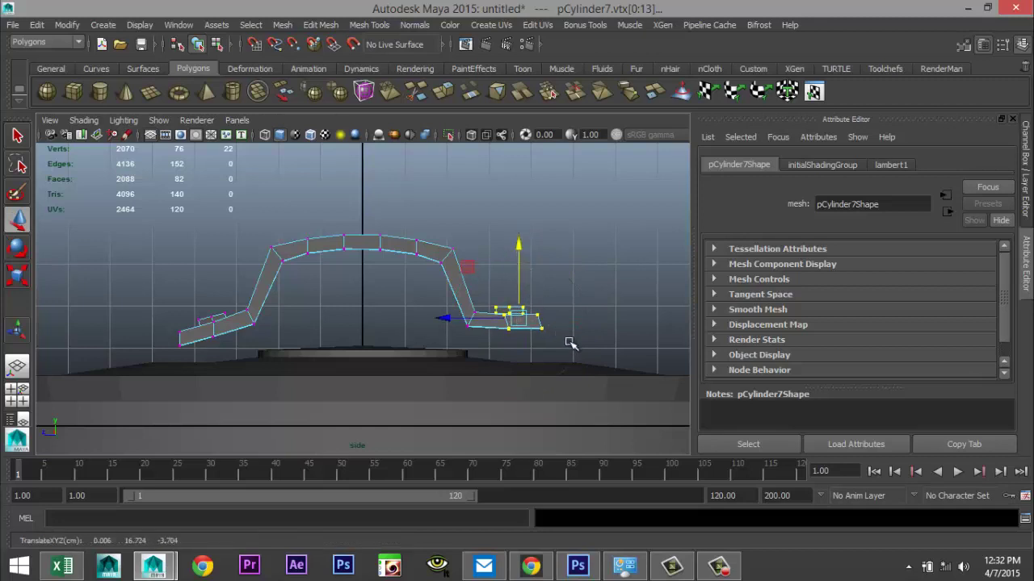
pyautogui.press('e')
pyautogui.moveTo(590, 346); pyautogui.dragTo(591, 350)
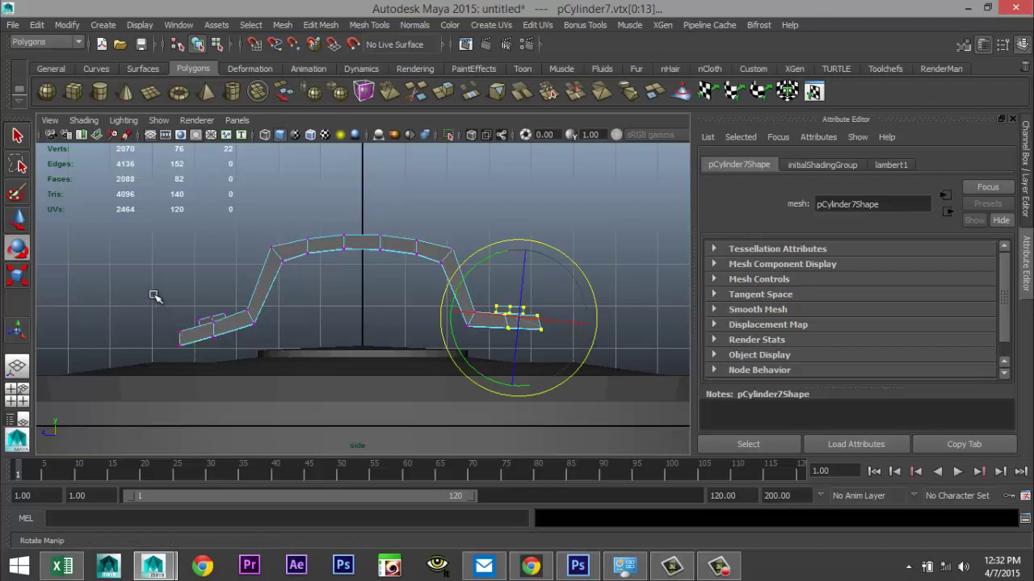
# Step: Rotate and raise the end vertices and bolt of the handle's left foot in the side view to match the right foot
pyautogui.moveTo(155, 297); pyautogui.dragTo(249, 358)
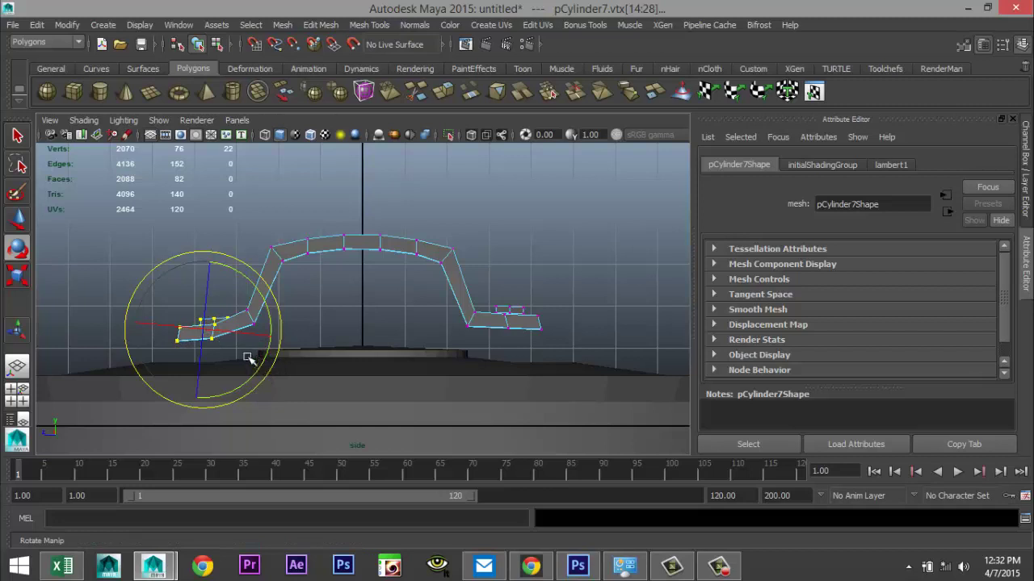
pyautogui.press('w')
pyautogui.moveTo(202, 269); pyautogui.dragTo(204, 256)
pyautogui.press('e')
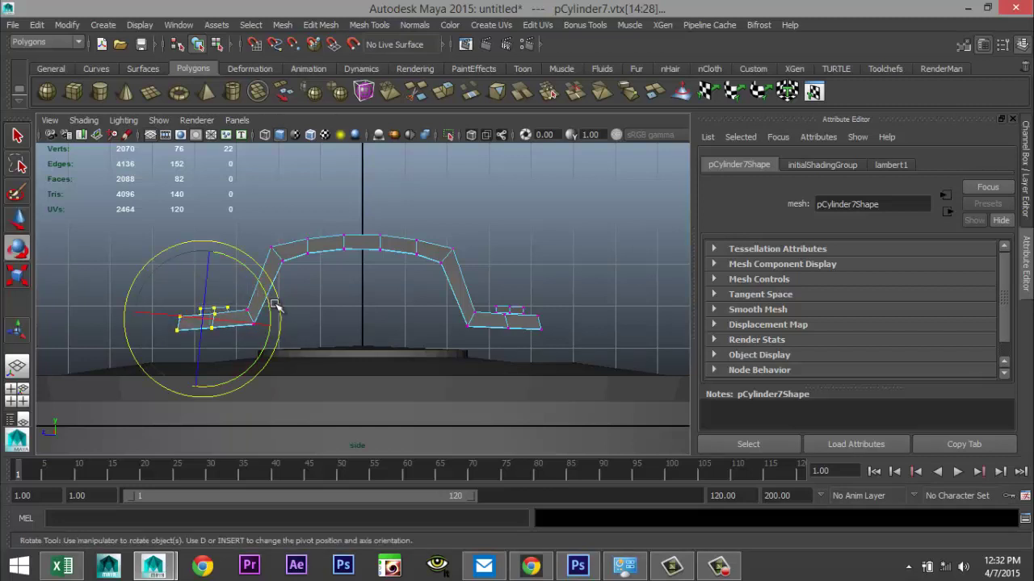
pyautogui.press('w')
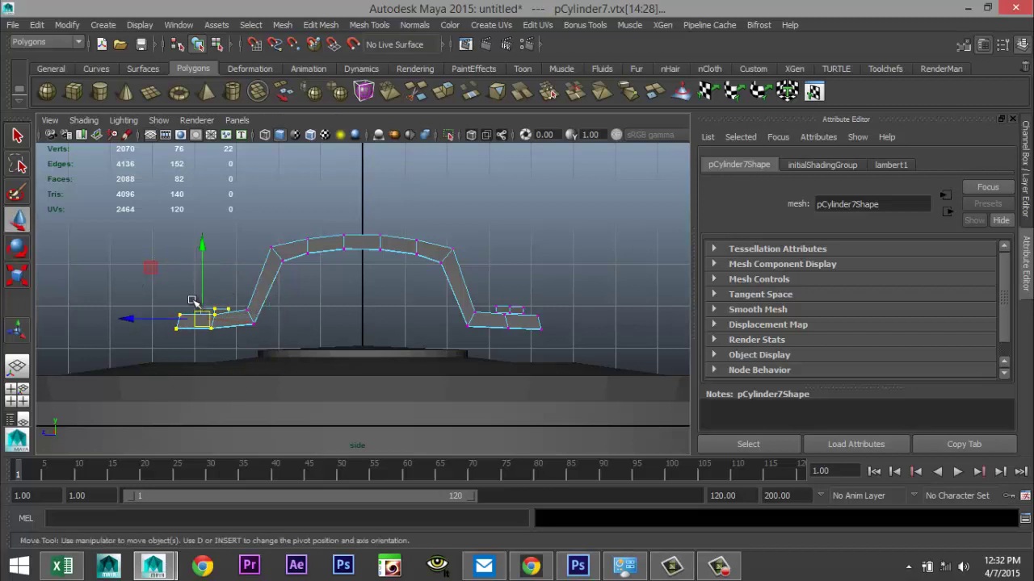
pyautogui.moveTo(200, 287); pyautogui.dragTo(203, 282)
# Step: Select the whole lid handle and lower it to about 9.5 in Y so its feet rest on the lid
pyautogui.moveTo(355, 245); pyautogui.dragTo(416, 216, button='right')
pyautogui.click(385, 252)
pyautogui.moveTo(363, 230); pyautogui.dragTo(374, 261)
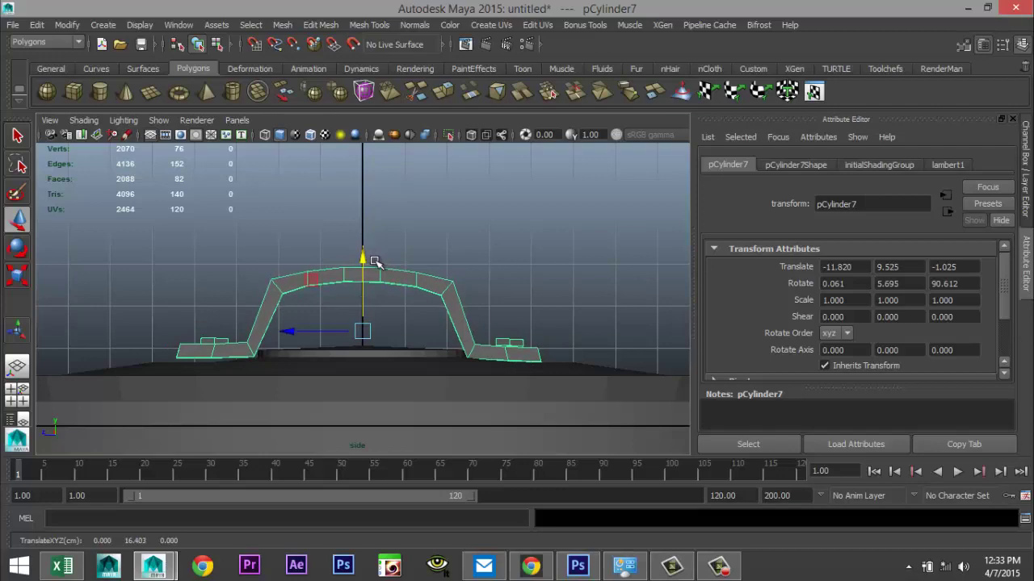
# Step: Examine the handle's fit on the lid and the whole trash can from several angles in the perspective view
pyautogui.click(17, 395)
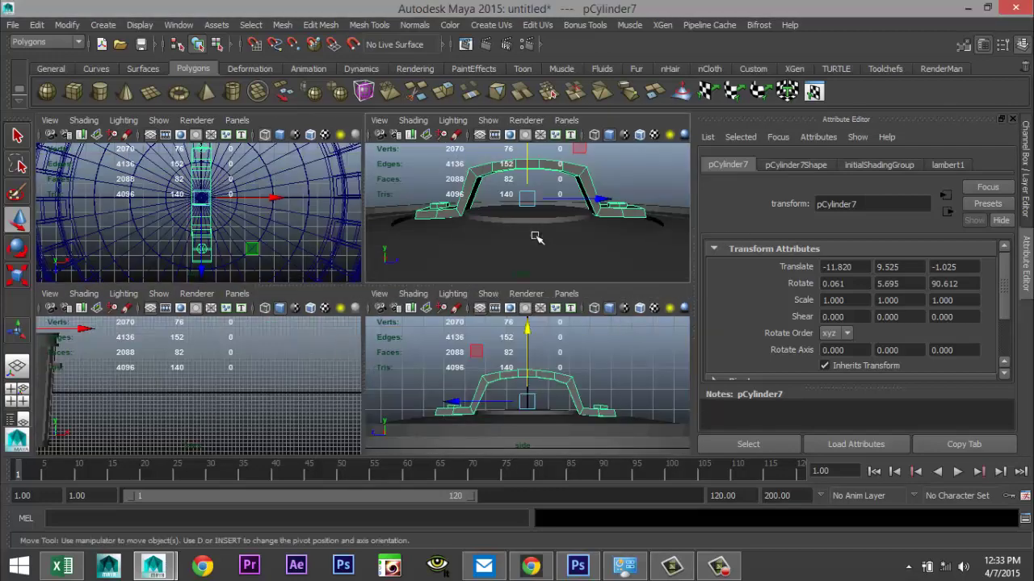
pyautogui.press('space')
pyautogui.scroll(3, 447, 313)
pyautogui.scroll(-5, 440, 326)
pyautogui.keyDown('alt'); pyautogui.moveTo(229, 347); pyautogui.dragTo(367, 380); pyautogui.keyUp('alt')
pyautogui.scroll(-5, 436, 408)
pyautogui.keyDown('alt'); pyautogui.moveTo(506, 414); pyautogui.dragTo(533, 386); pyautogui.keyUp('alt')
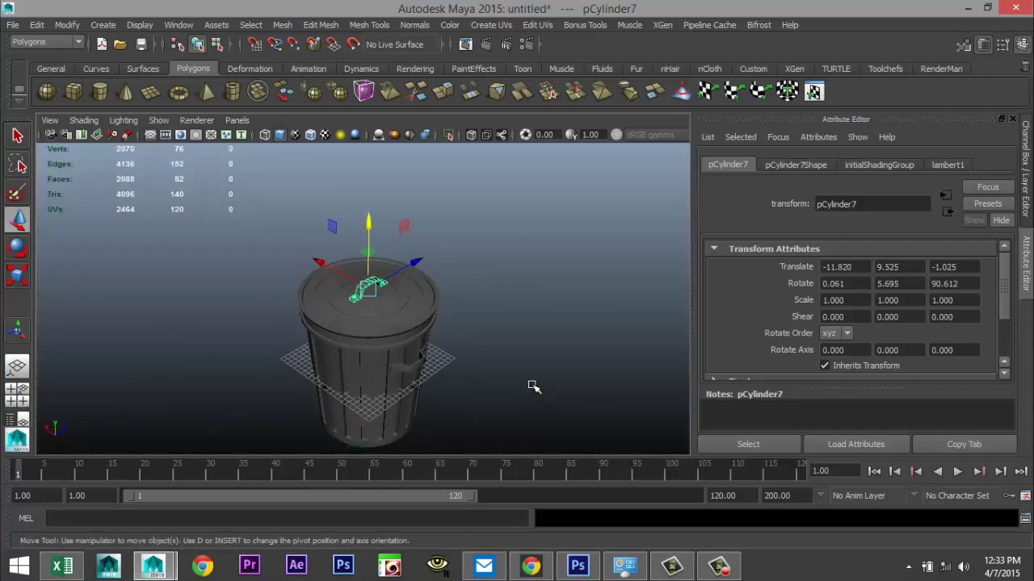
pyautogui.keyDown('alt'); pyautogui.moveTo(491, 361); pyautogui.dragTo(400, 298, button='middle'); pyautogui.keyUp('alt')
pyautogui.scroll(4, 492, 336)
pyautogui.keyDown('alt'); pyautogui.moveTo(369, 341); pyautogui.dragTo(458, 324); pyautogui.keyUp('alt')
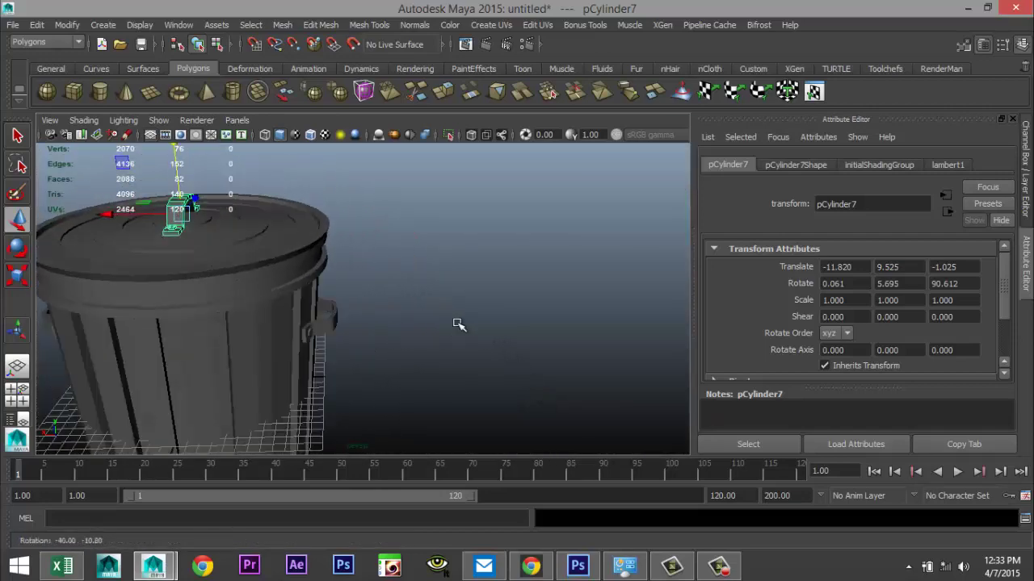
pyautogui.keyDown('alt'); pyautogui.moveTo(459, 324); pyautogui.dragTo(594, 244, button='middle'); pyautogui.keyUp('alt')
pyautogui.scroll(-6, 556, 310)
# Step: Select all the trash can parts, including the handles and lid, and combine them into one mesh
pyautogui.moveTo(155, 180); pyautogui.dragTo(505, 435)
pyautogui.click(282, 25)
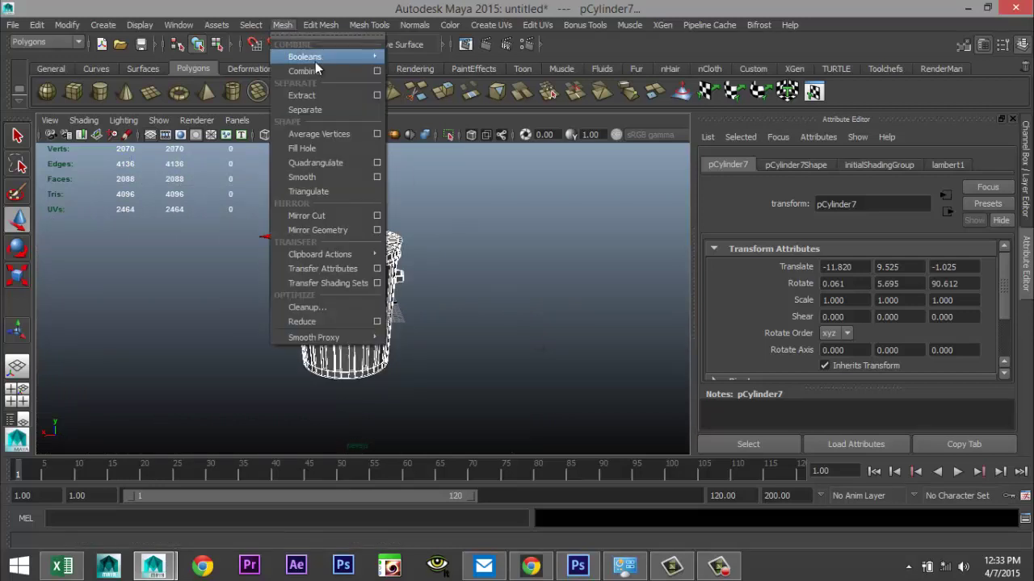
pyautogui.click(316, 71)
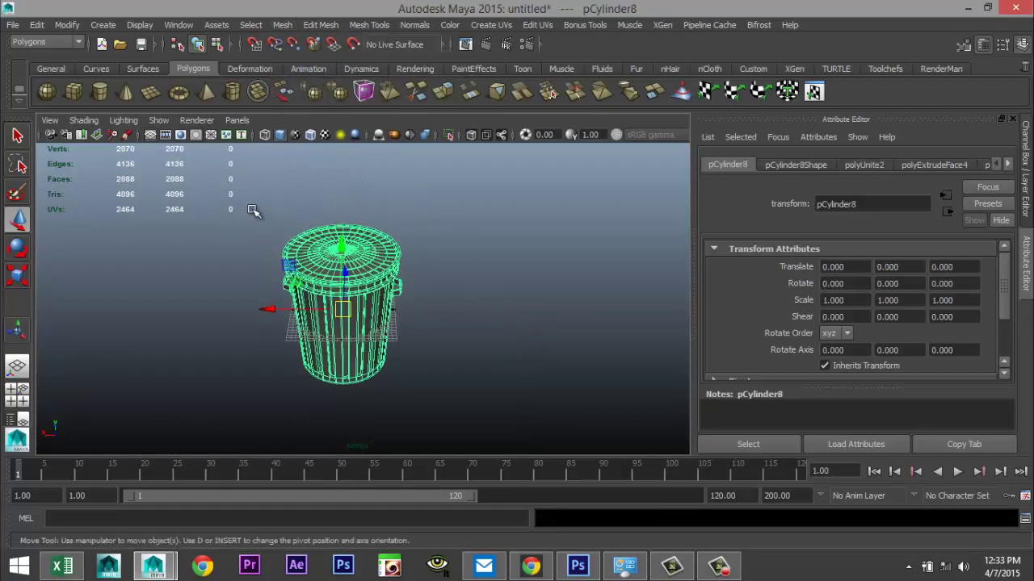
# Step: Create a large polygon plane around the trash can as a ground and scale it up until it extends far beyond the can
pyautogui.click(151, 91)
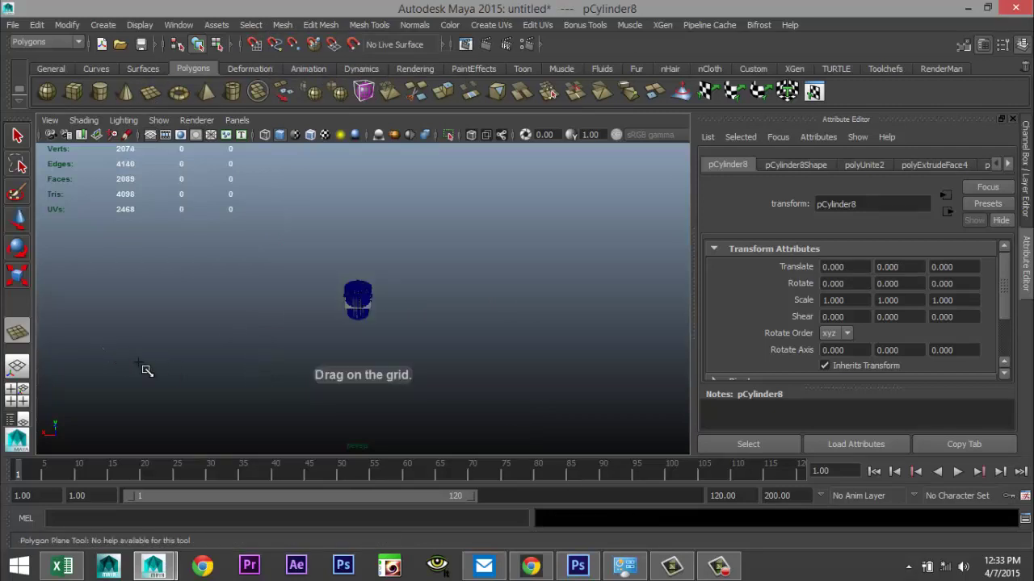
pyautogui.moveTo(105, 349); pyautogui.dragTo(671, 140)
pyautogui.scroll(-5, 542, 357)
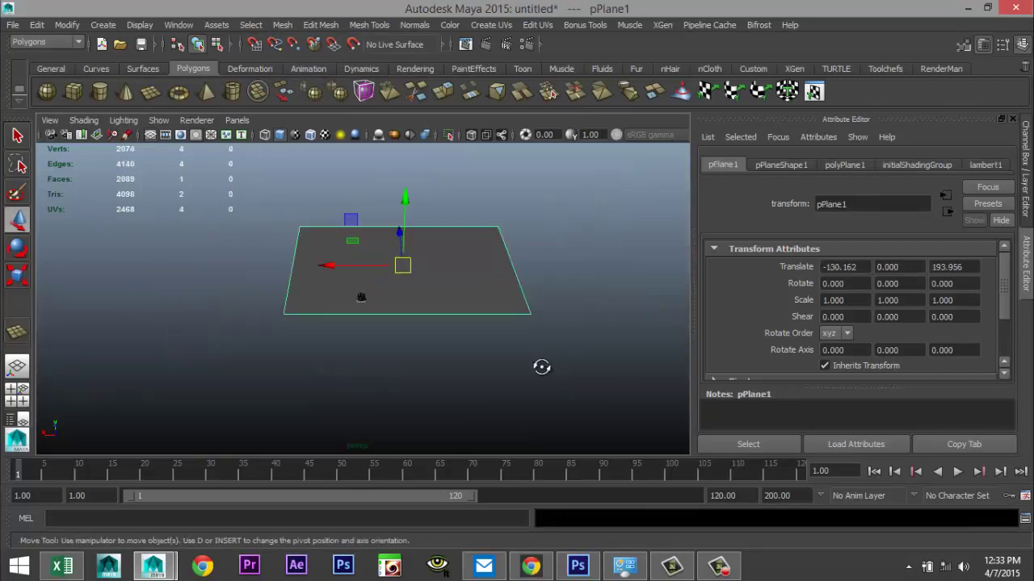
pyautogui.keyDown('alt'); pyautogui.moveTo(541, 364); pyautogui.dragTo(436, 393); pyautogui.keyUp('alt')
pyautogui.press('r')
pyautogui.moveTo(502, 313); pyautogui.dragTo(905, 251)
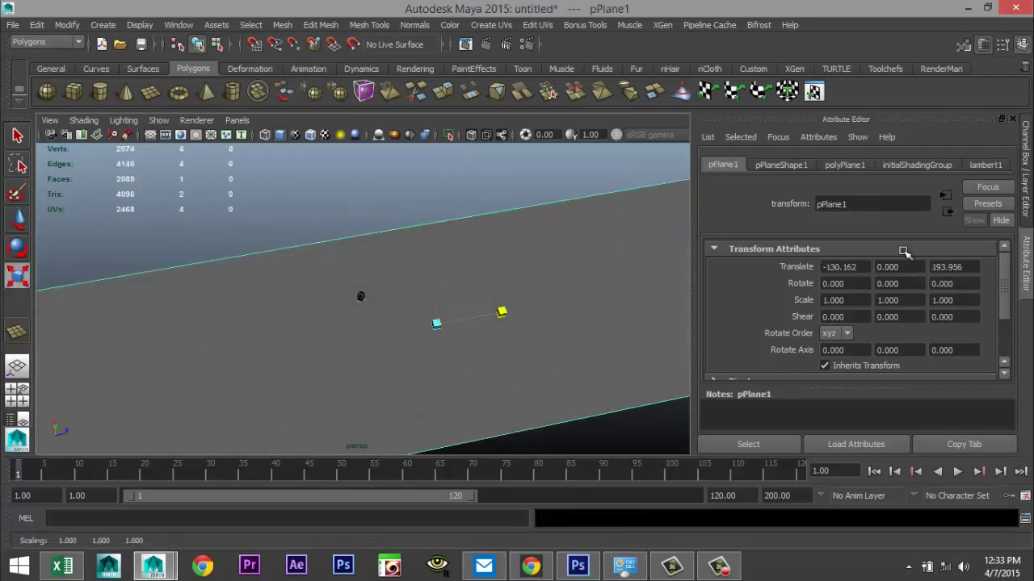
pyautogui.moveTo(421, 266); pyautogui.dragTo(399, 4)
pyautogui.scroll(5, 448, 305)
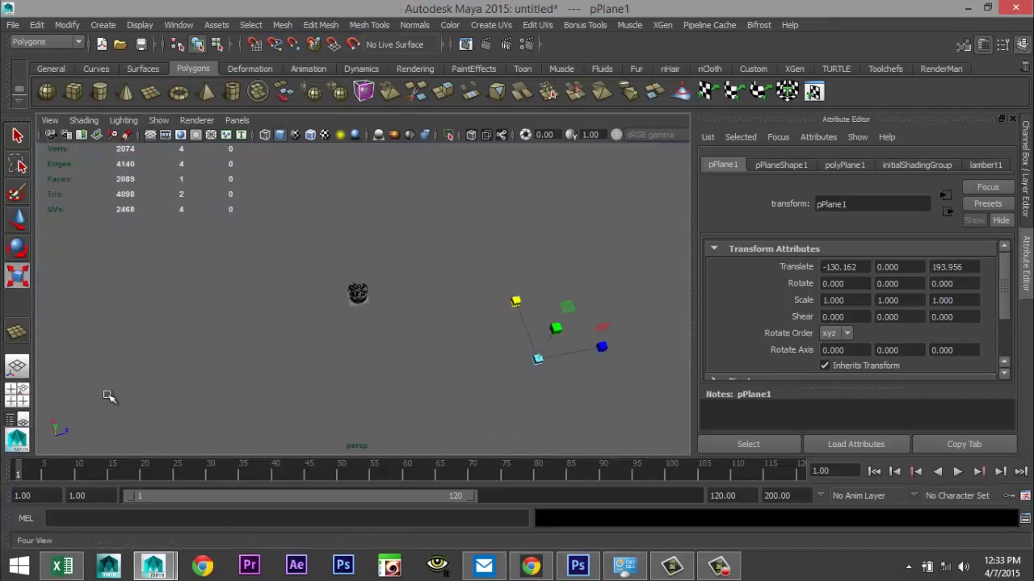
# Step: Select the combined trash can in the side view and raise it to 13.907 in Y so its base rests on the ground plane
pyautogui.click(18, 393)
pyautogui.press('space')
pyautogui.scroll(-4, 517, 375)
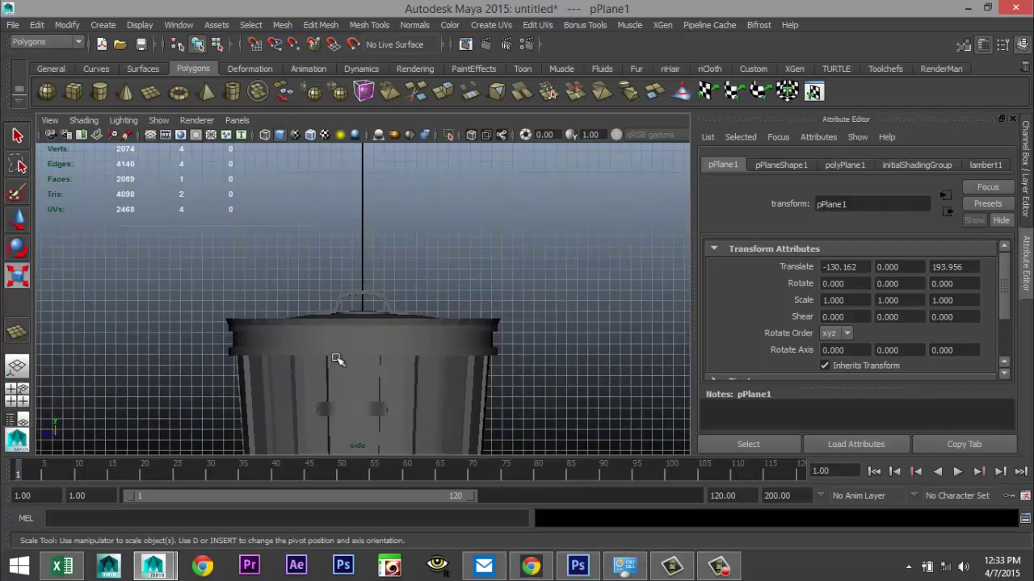
pyautogui.click(337, 359)
pyautogui.scroll(-6, 427, 410)
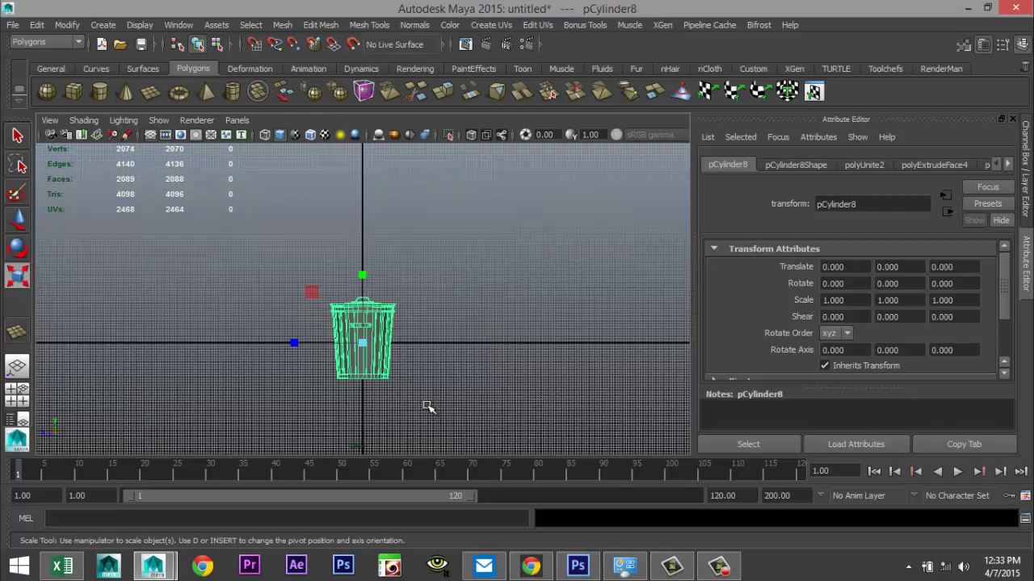
pyautogui.press('w')
pyautogui.moveTo(365, 272); pyautogui.dragTo(368, 235)
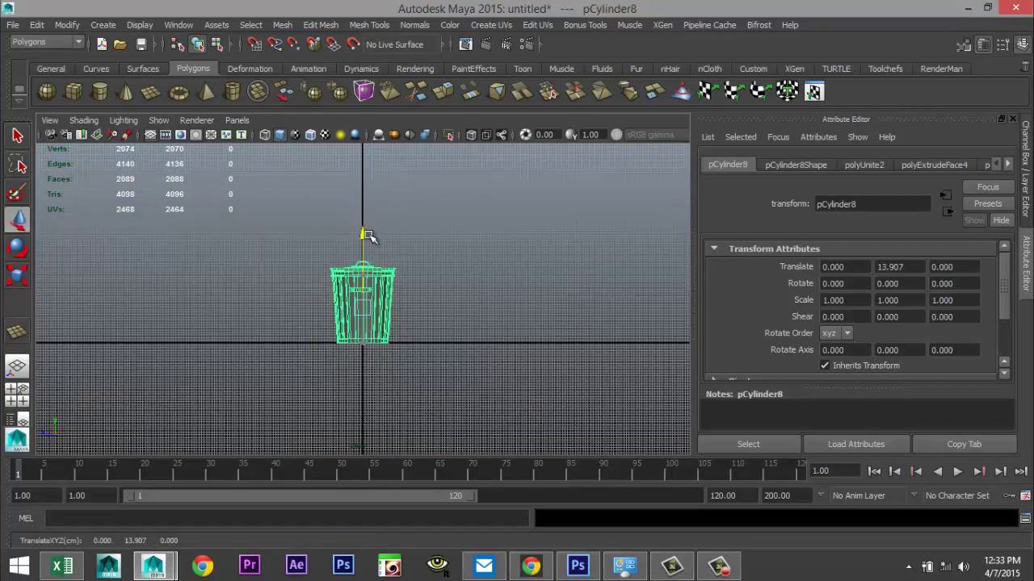
# Step: Frame the trash can in the perspective view at a three-quarter angle and display the resolution gate
pyautogui.click(18, 396)
pyautogui.press('space')
pyautogui.press('f')
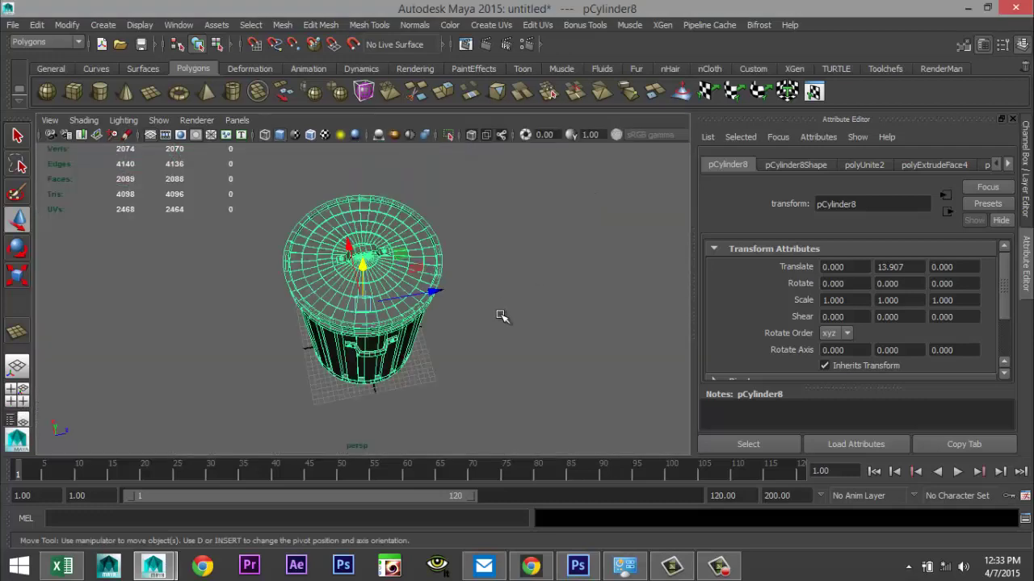
pyautogui.keyDown('alt'); pyautogui.moveTo(474, 385); pyautogui.dragTo(547, 389); pyautogui.keyUp('alt')
pyautogui.scroll(6, 536, 392)
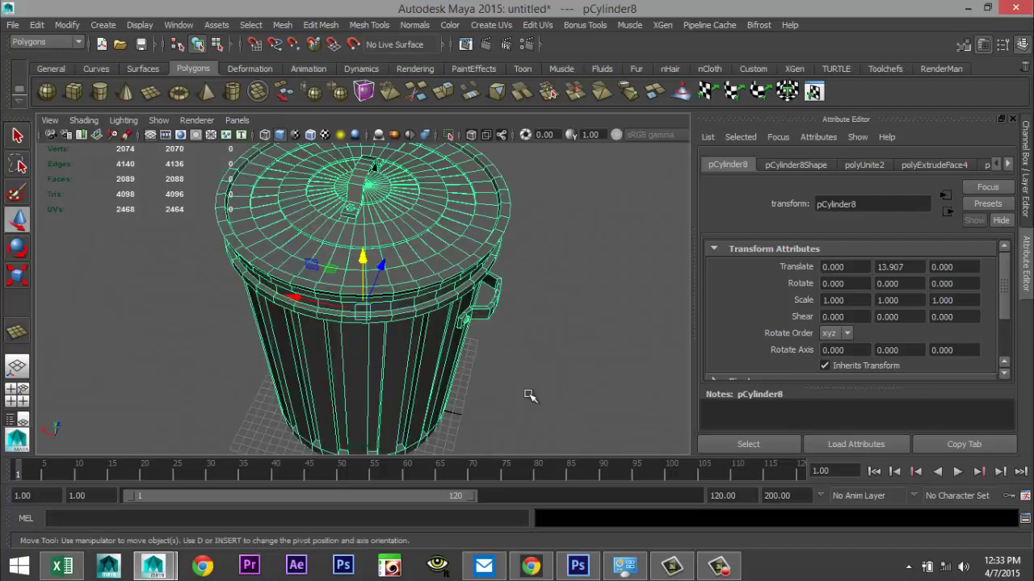
pyautogui.scroll(-3, 541, 410)
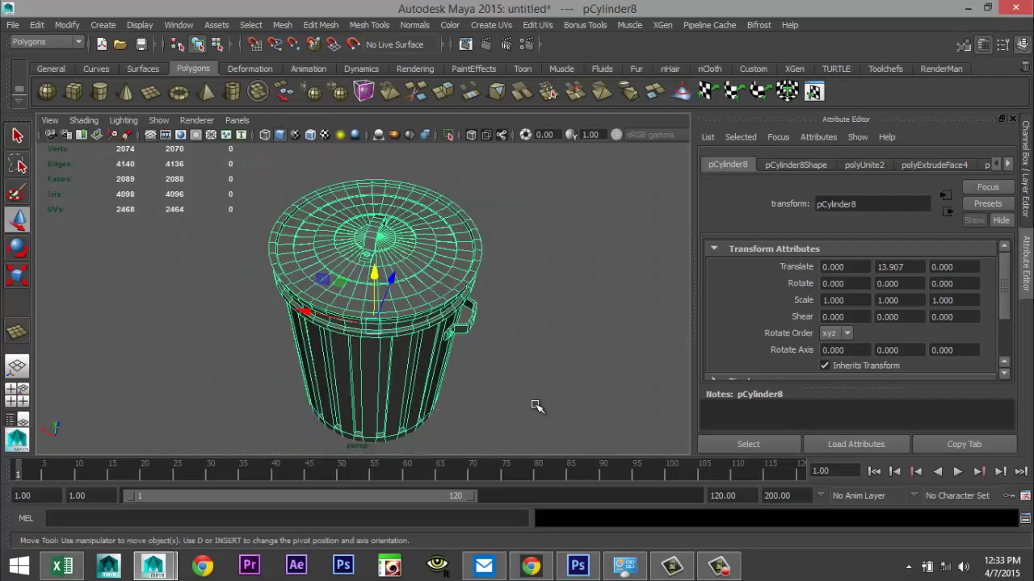
pyautogui.click(180, 134)
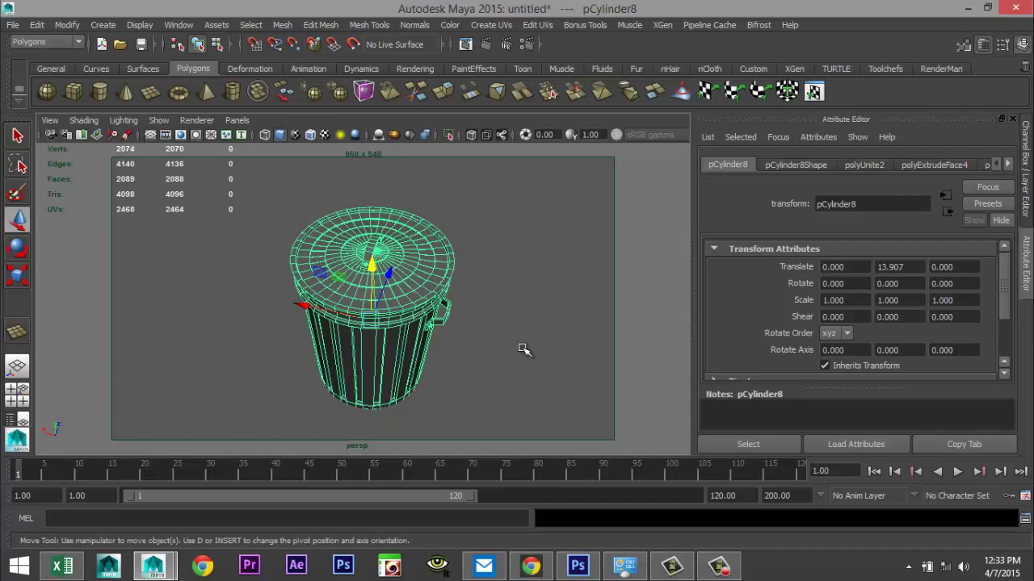
pyautogui.keyDown('alt'); pyautogui.moveTo(523, 349); pyautogui.dragTo(519, 323); pyautogui.keyUp('alt')
pyautogui.keyDown('alt'); pyautogui.moveTo(519, 323); pyautogui.dragTo(489, 283, button='middle'); pyautogui.keyUp('alt')
# Step: Assign a new Phong E material to the ground plane and set its color to white
pyautogui.click(545, 345)
pyautogui.scroll(-10, 535, 345)
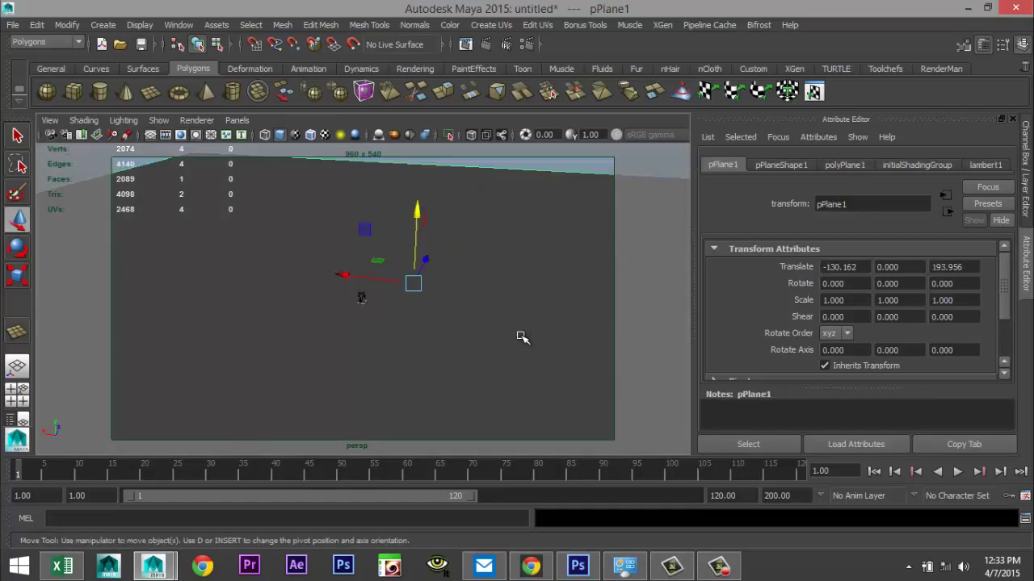
pyautogui.moveTo(471, 284); pyautogui.dragTo(498, 530, button='right')
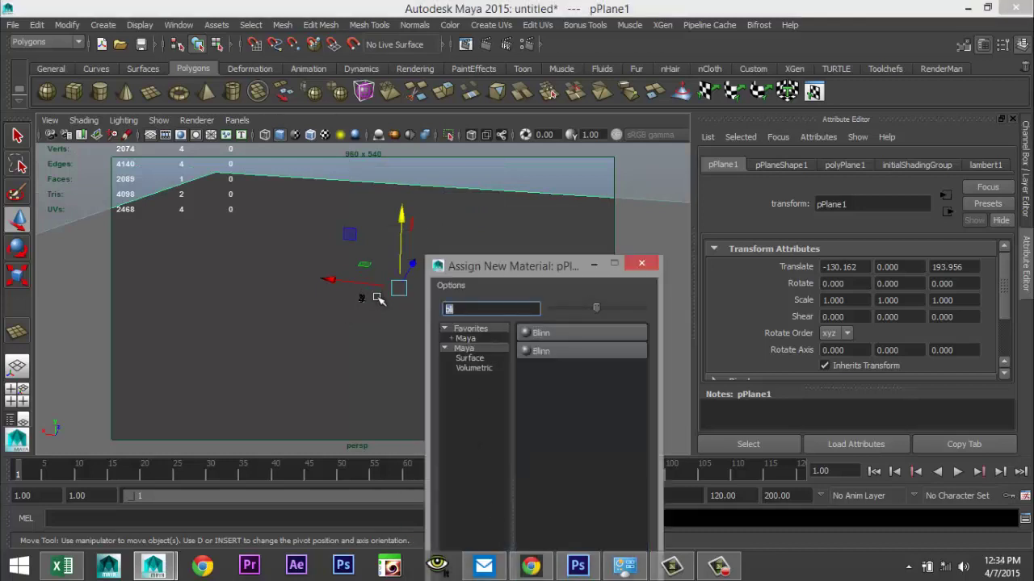
pyautogui.write('ph')
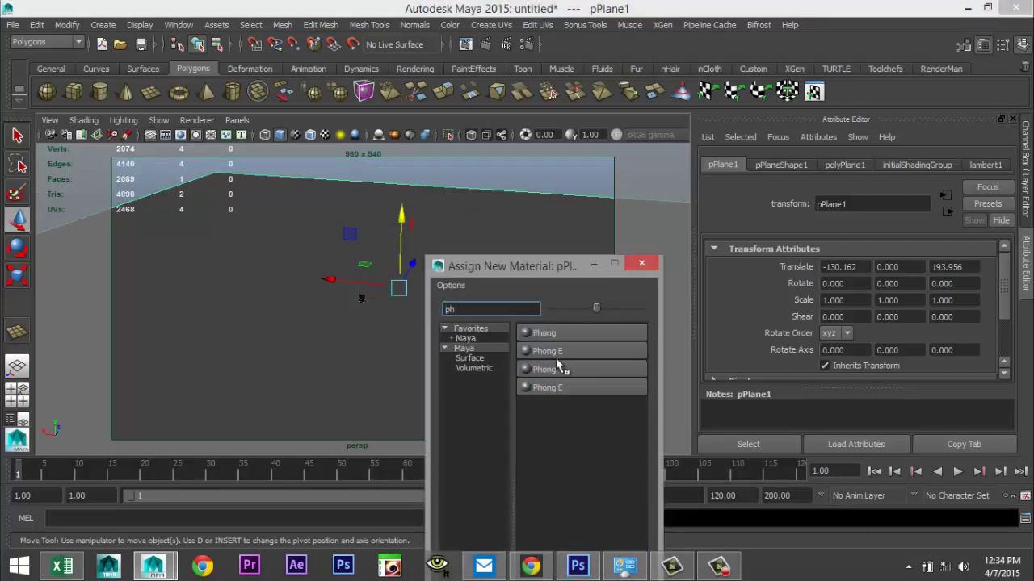
pyautogui.click(574, 352)
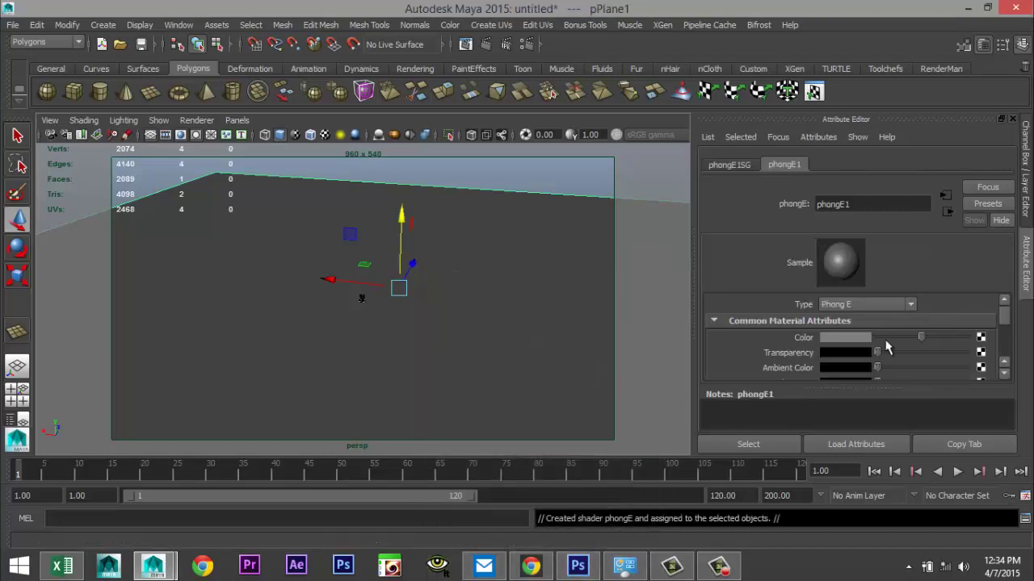
pyautogui.moveTo(924, 341); pyautogui.dragTo(967, 339)
pyautogui.scroll(5, 440, 315)
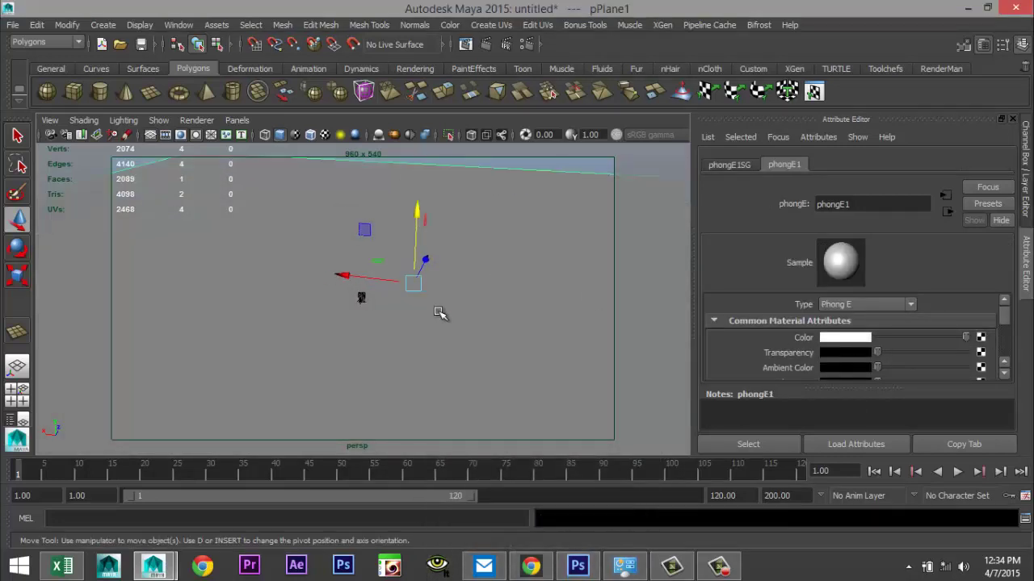
# Step: Select the combined trash can and assign a new Blinn material to it
pyautogui.scroll(5, 435, 321)
pyautogui.click(369, 281)
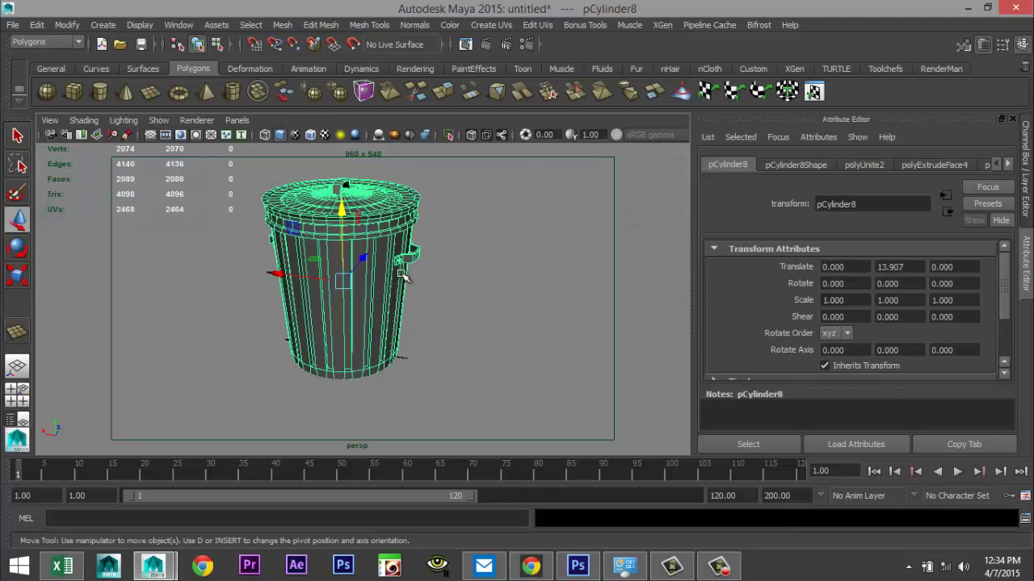
pyautogui.moveTo(385, 222); pyautogui.dragTo(391, 517, button='right')
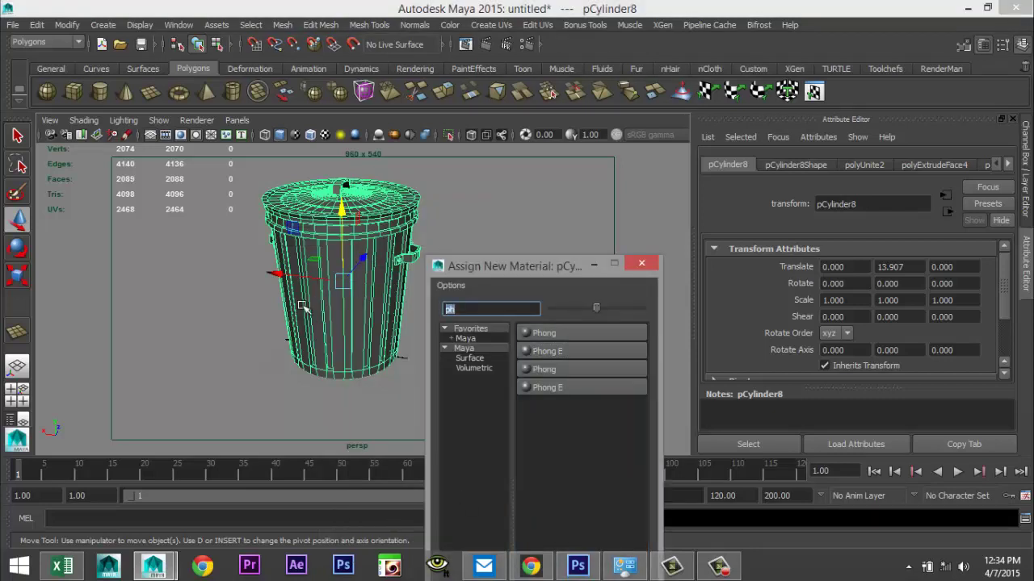
pyautogui.write('bli')
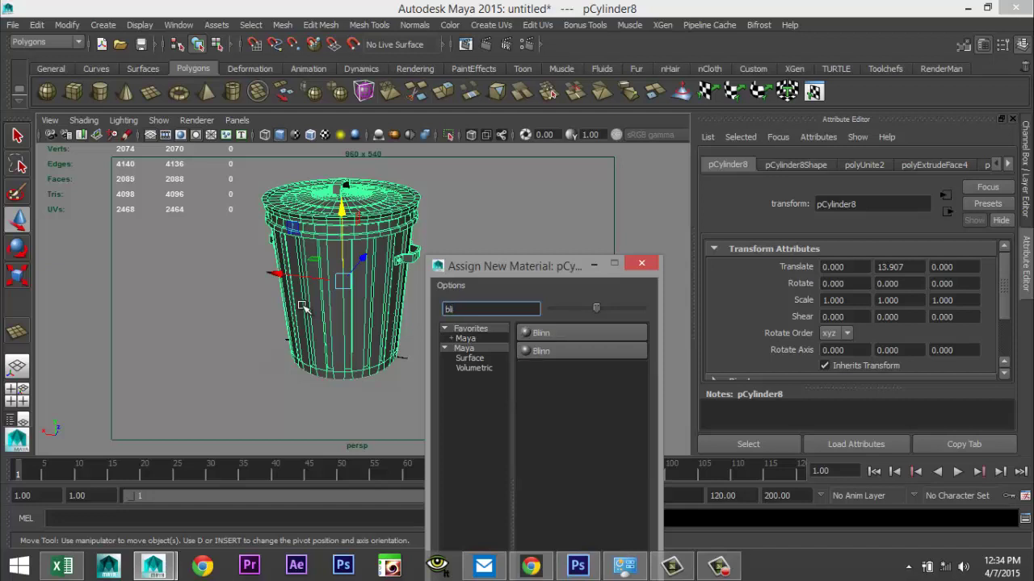
pyautogui.click(565, 334)
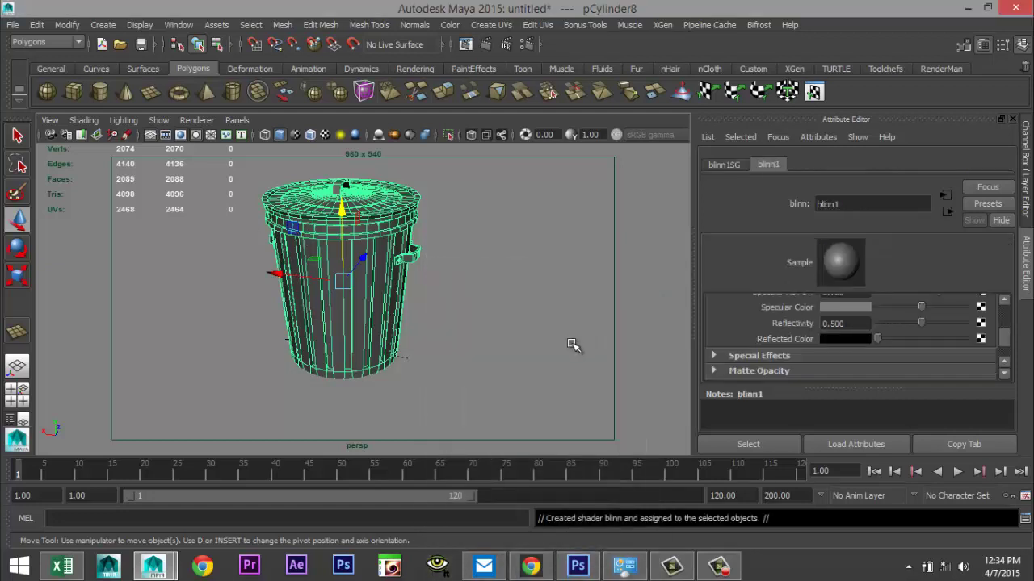
# Step: Connect a File texture to the Blinn material's color and load Galvanized.jpg from the Desktop as its image
pyautogui.scroll(3, 945, 340)
pyautogui.scroll(2, 943, 341)
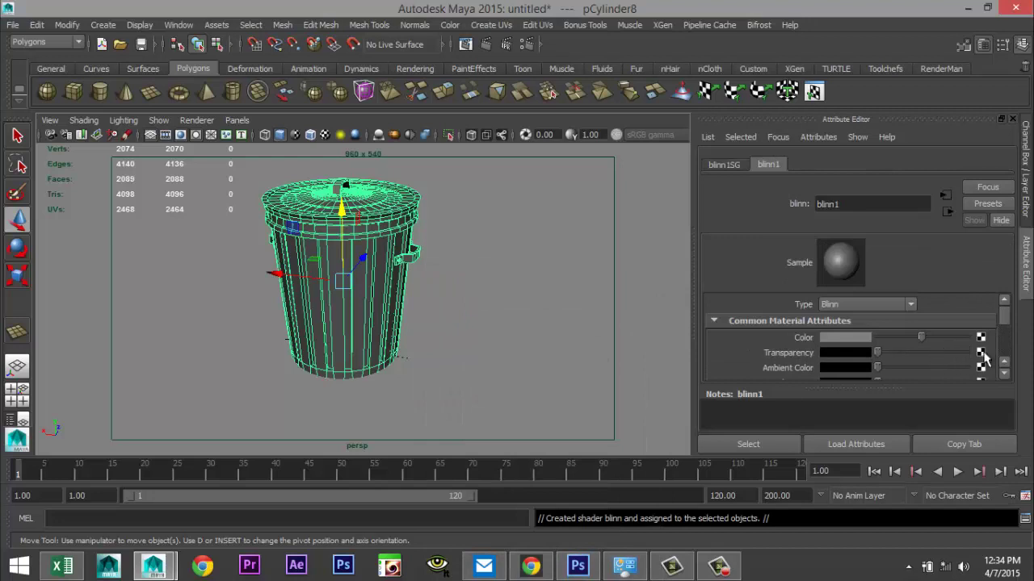
pyautogui.click(981, 338)
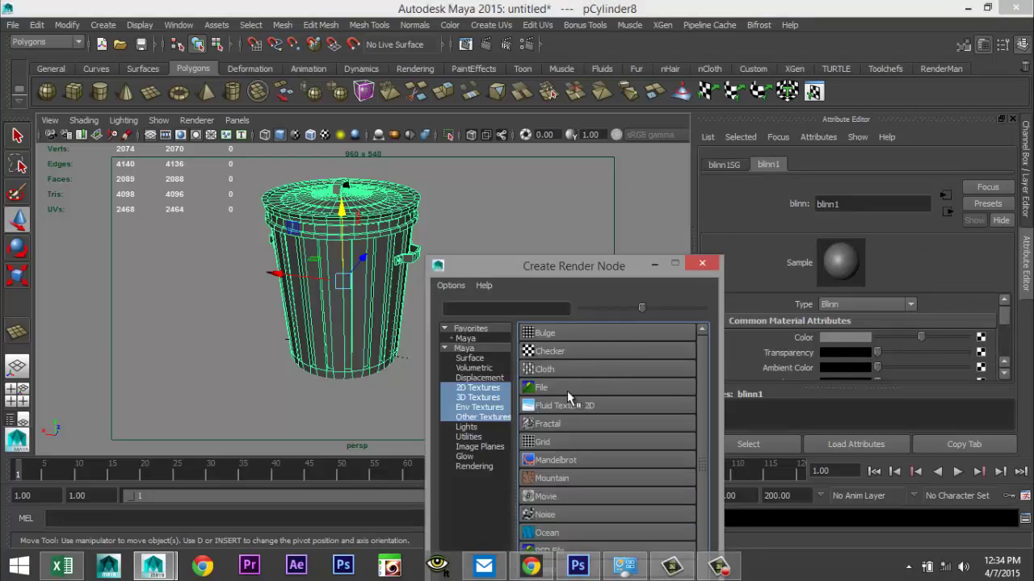
pyautogui.click(567, 390)
pyautogui.scroll(-3, 955, 336)
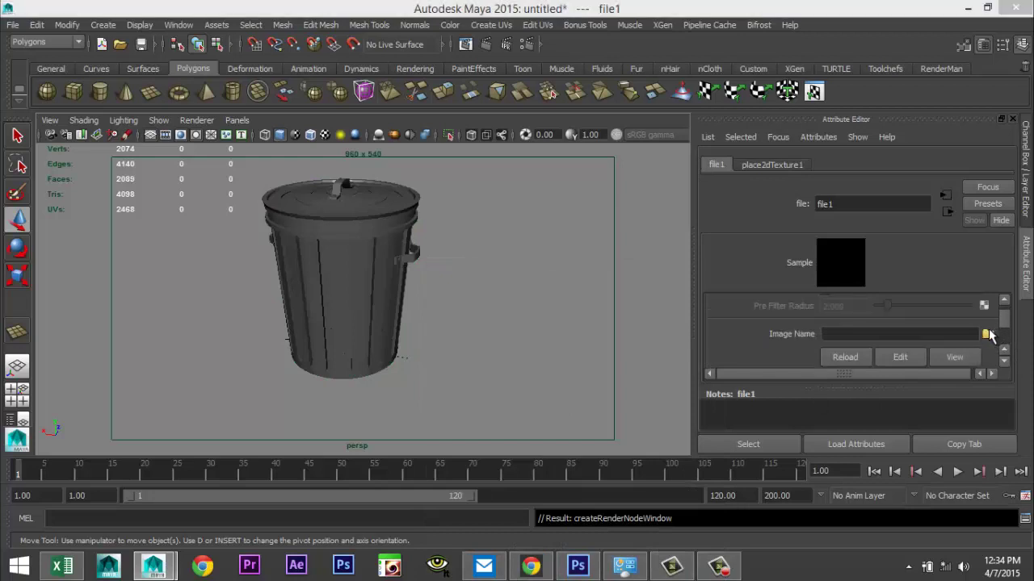
pyautogui.click(987, 331)
pyautogui.click(184, 123)
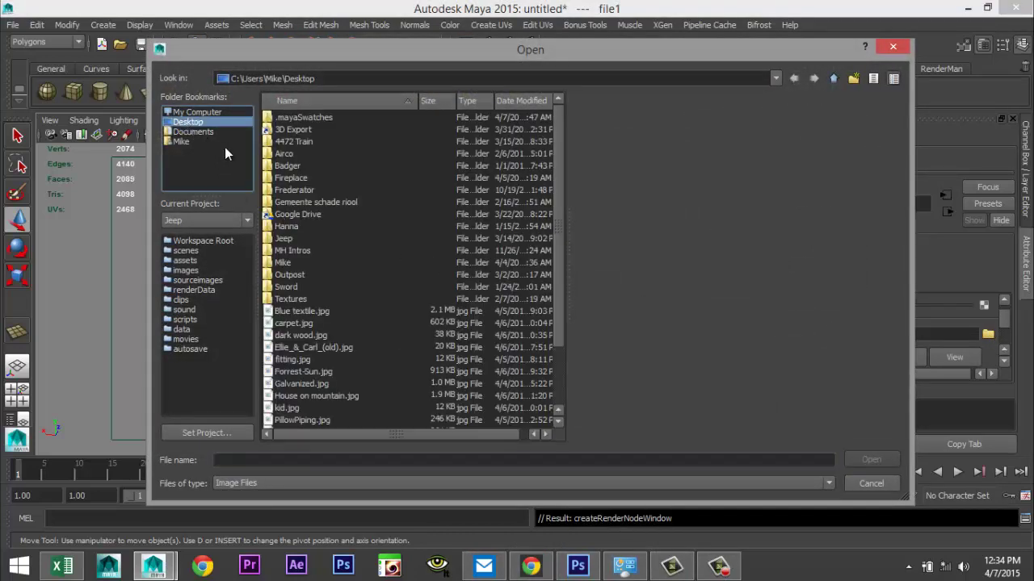
pyautogui.scroll(-2, 311, 217)
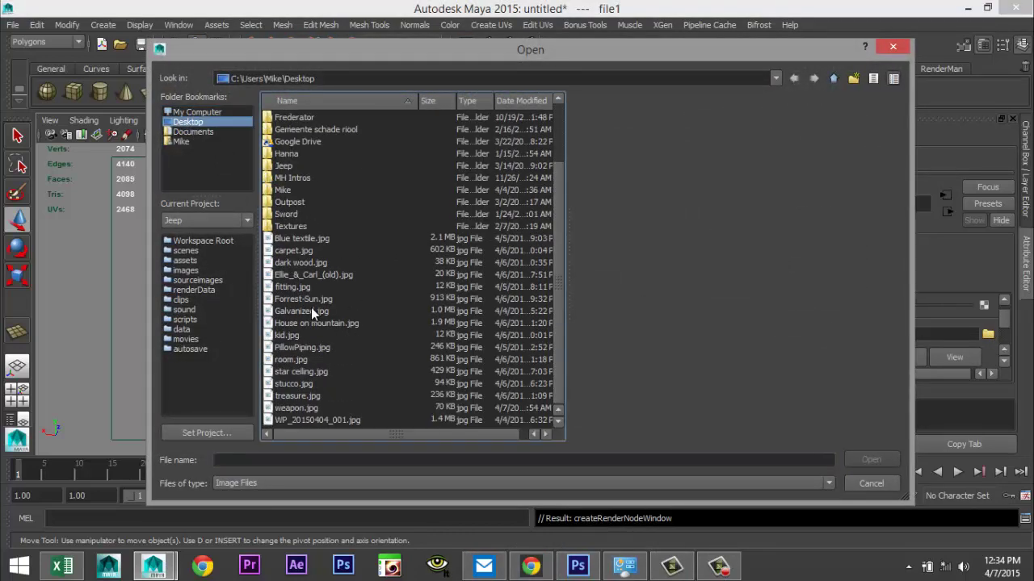
pyautogui.click(311, 310)
pyautogui.click(872, 459)
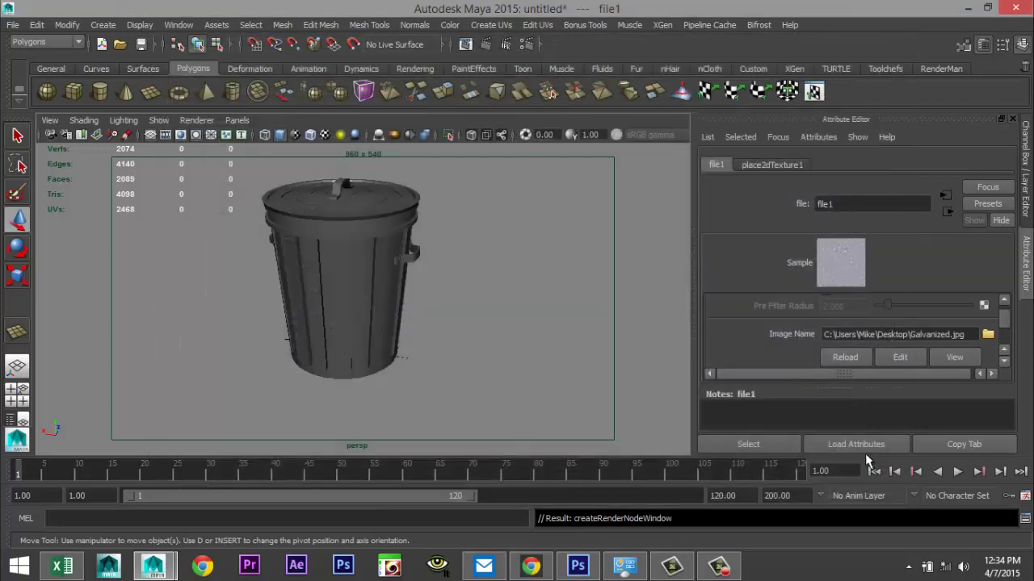
# Step: Turn on textured display in the perspective view and examine the galvanized texture on the can's body and lid
pyautogui.click(324, 135)
pyautogui.scroll(5, 537, 336)
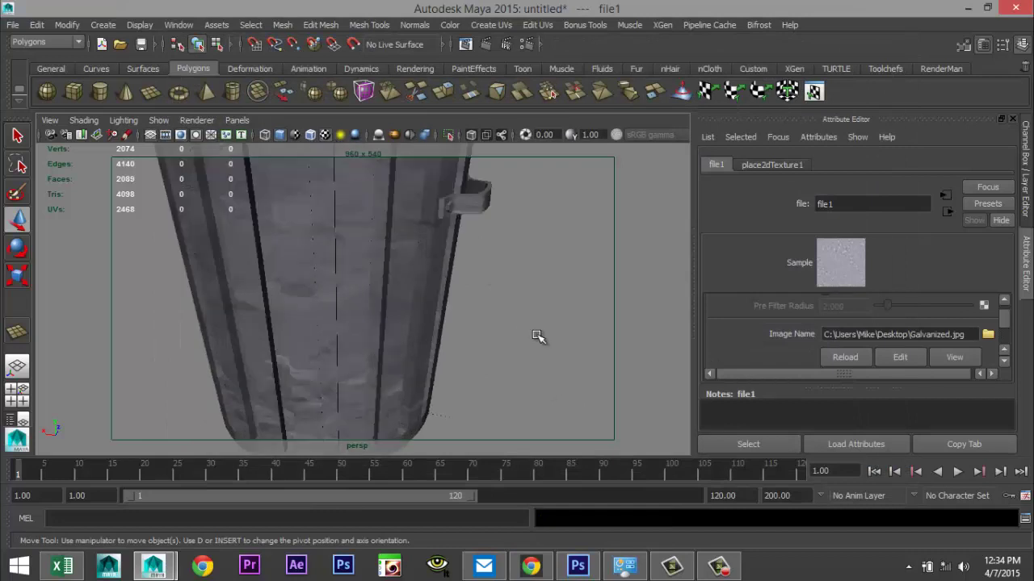
pyautogui.scroll(-5, 533, 310)
pyautogui.keyDown('alt'); pyautogui.moveTo(466, 261); pyautogui.dragTo(505, 295); pyautogui.keyUp('alt')
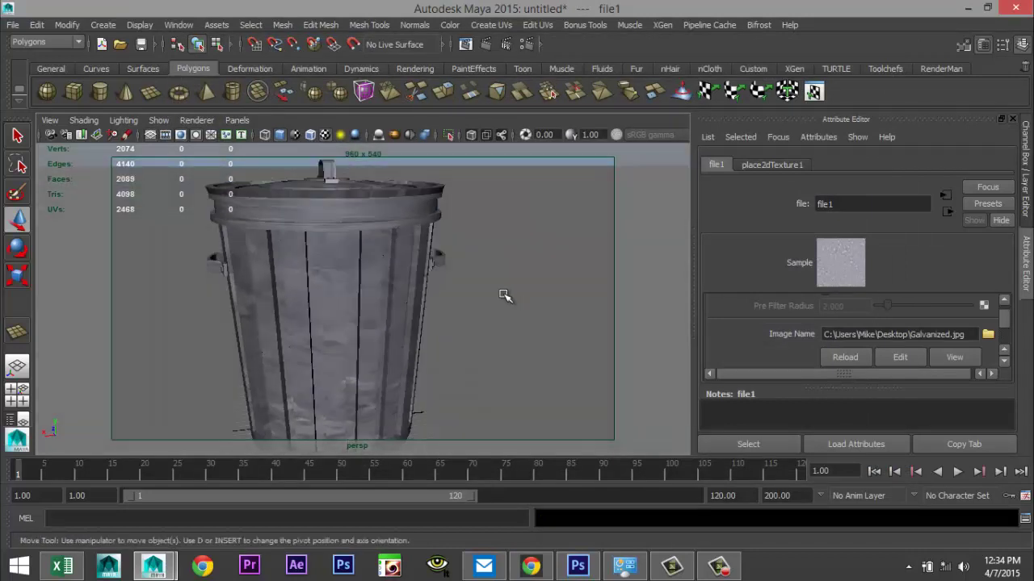
# Step: Separate the combined trash can into its individual parts and apply cylindrical UV mapping to the can's body
pyautogui.click(342, 308)
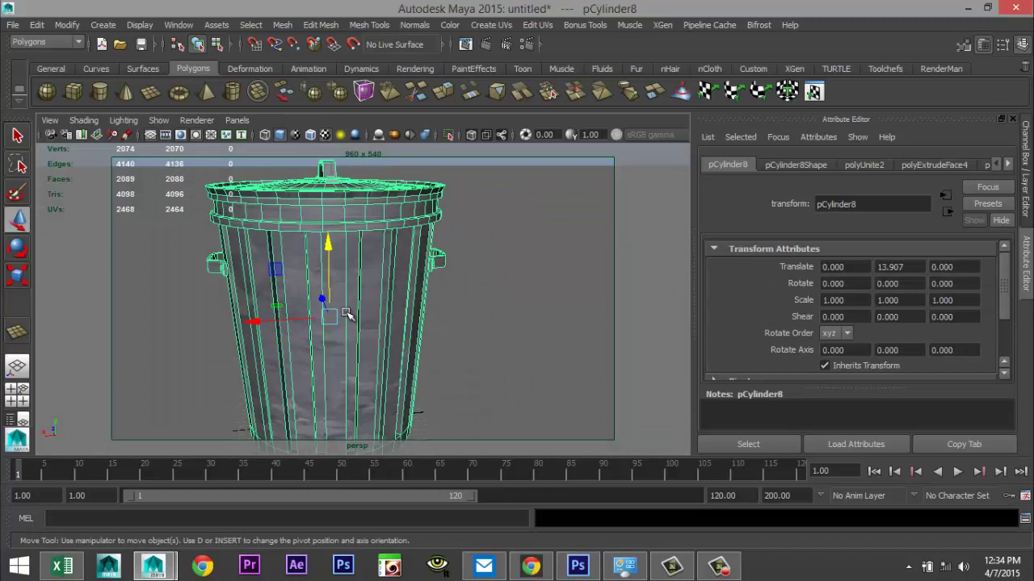
pyautogui.click(283, 25)
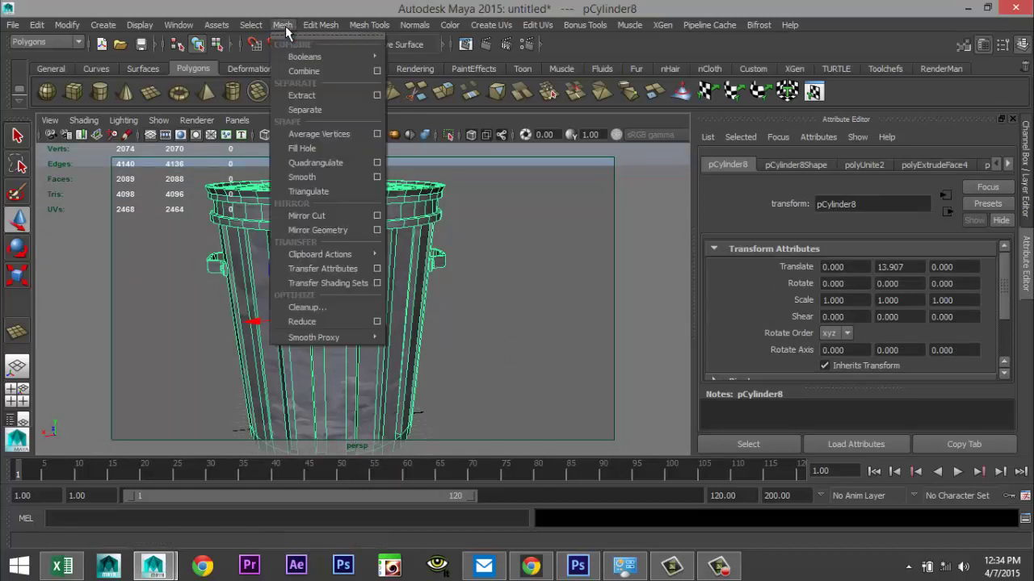
pyautogui.click(314, 108)
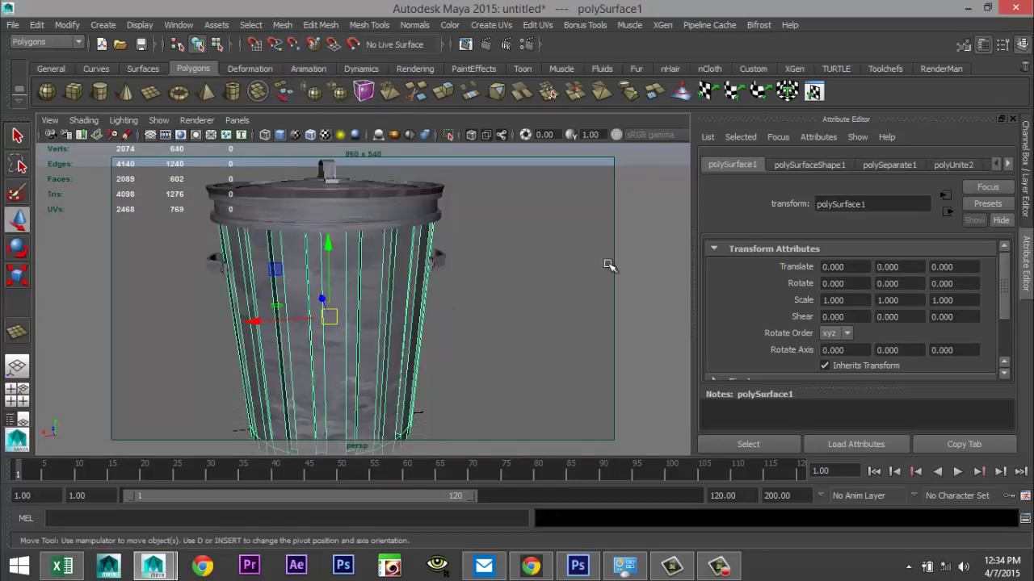
pyautogui.click(491, 25)
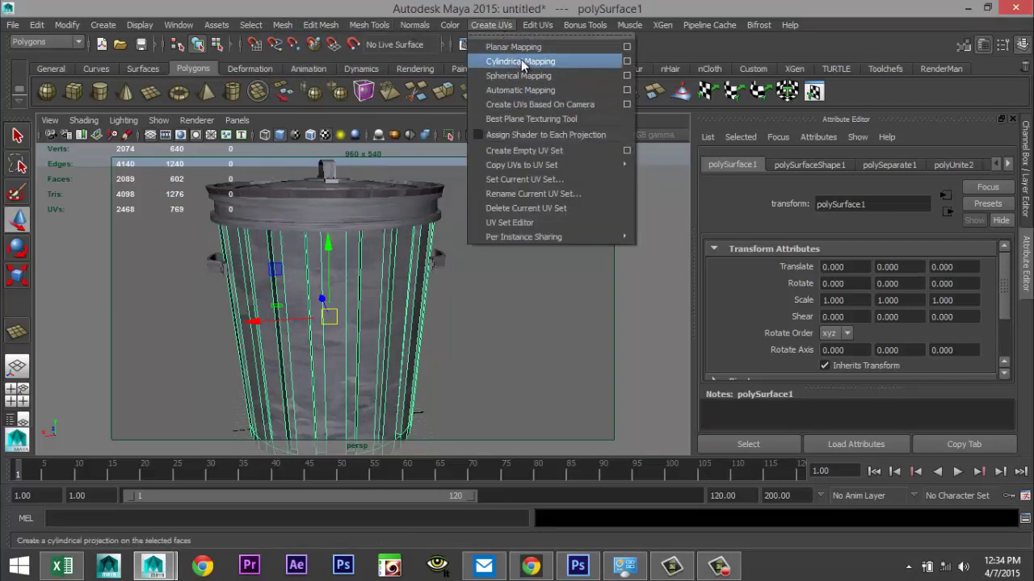
pyautogui.click(523, 62)
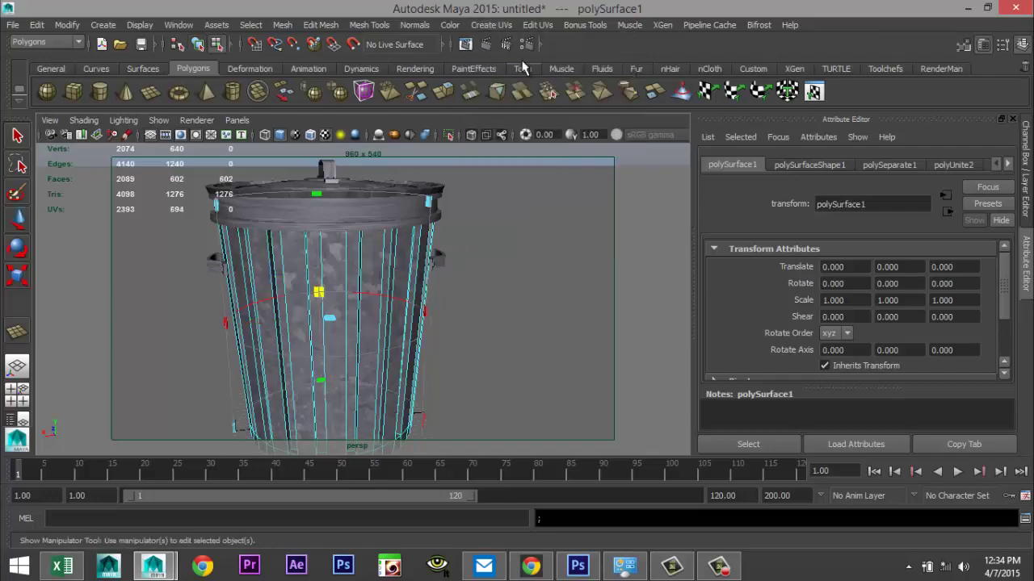
# Step: Try planar UV mapping on the trash can's lid
pyautogui.scroll(3, 517, 292)
pyautogui.keyDown('alt'); pyautogui.moveTo(525, 302); pyautogui.dragTo(572, 350); pyautogui.keyUp('alt')
pyautogui.click(466, 319)
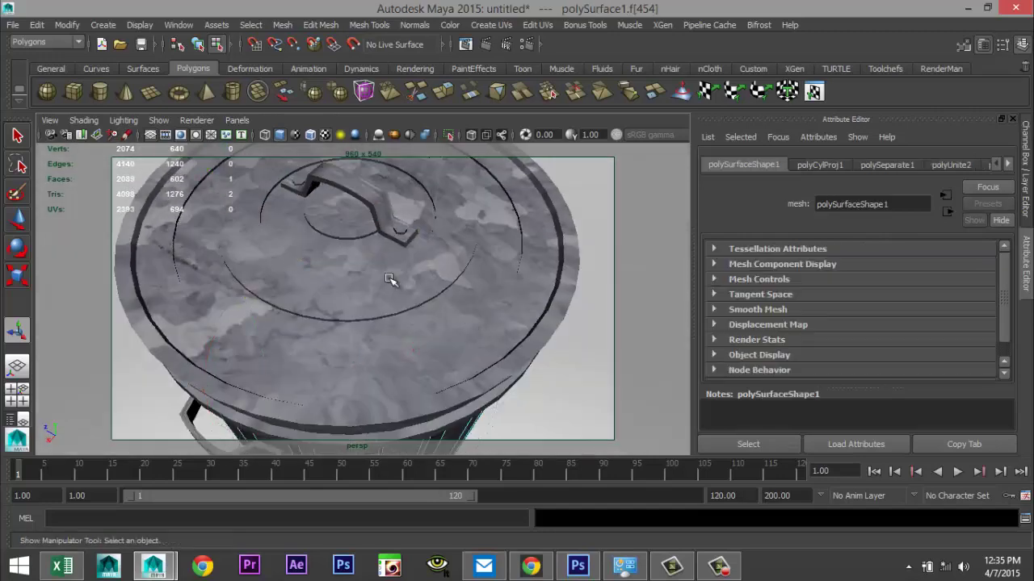
pyautogui.moveTo(404, 279); pyautogui.dragTo(457, 228, button='right')
pyautogui.click(459, 261)
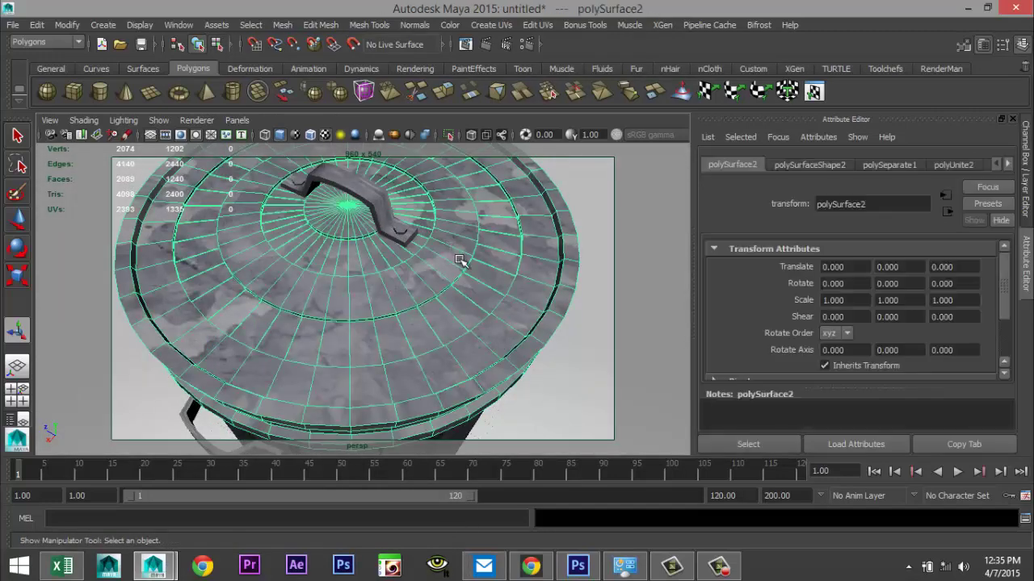
pyautogui.click(487, 25)
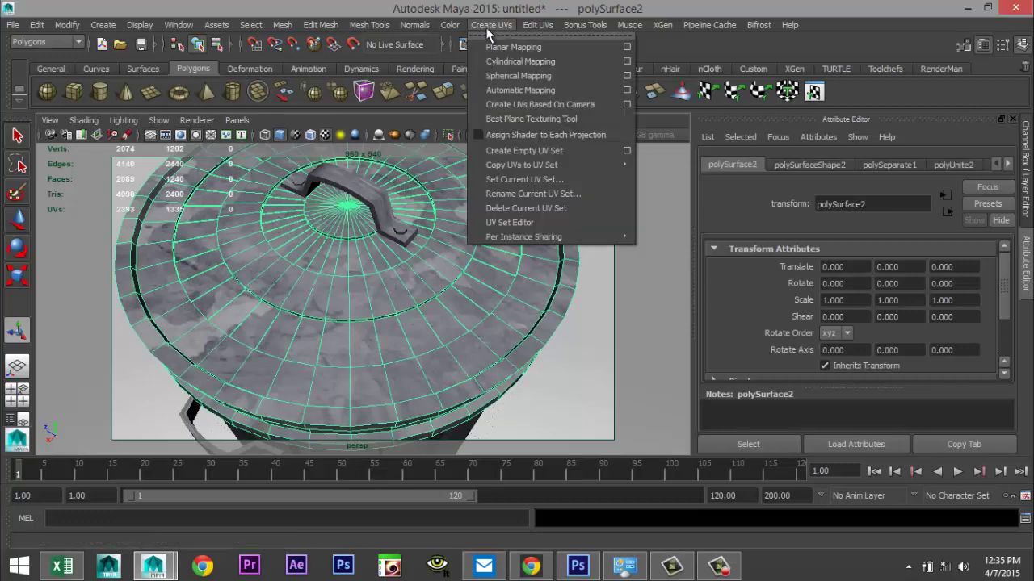
pyautogui.click(520, 47)
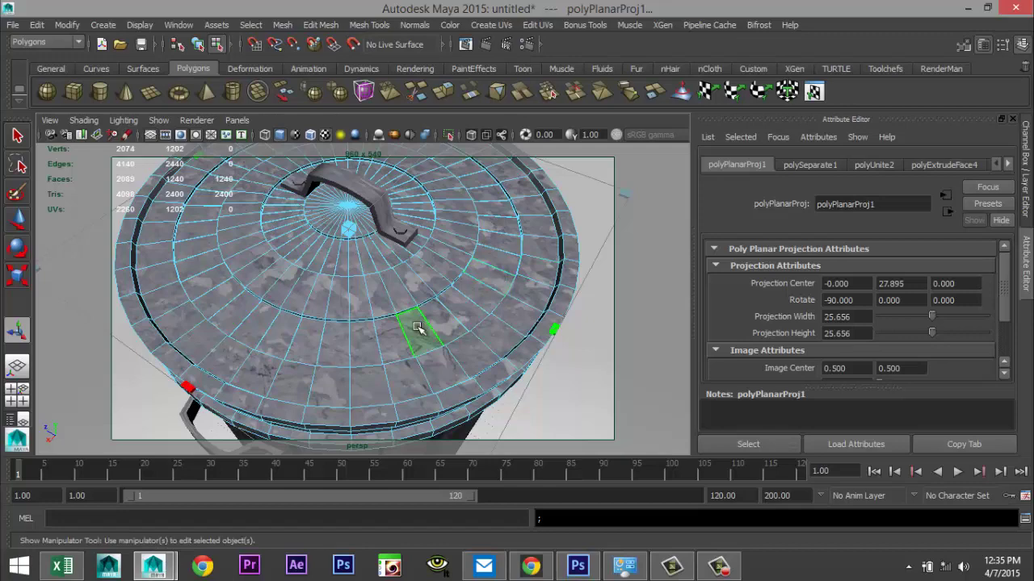
pyautogui.moveTo(416, 326)
pyautogui.keyDown('alt'); pyautogui.mouseDown()
pyautogui.moveTo(449, 321)
pyautogui.moveTo(433, 325)
pyautogui.mouseUp(); pyautogui.keyUp('alt')
# Step: Apply automatic UV mapping to the trash can's lid and check the texture on it
pyautogui.moveTo(401, 324); pyautogui.dragTo(431, 299, button='right')
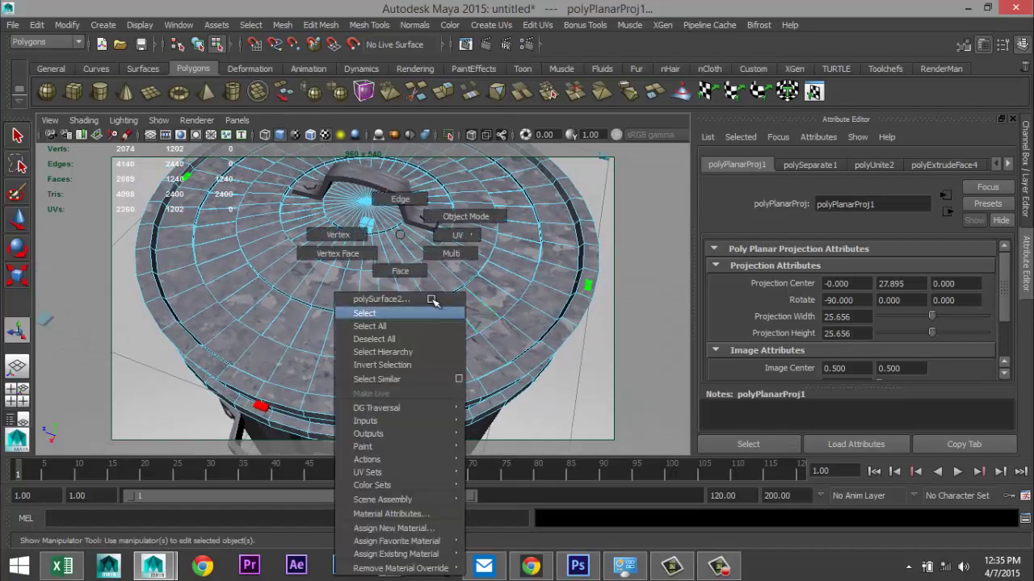
pyautogui.moveTo(470, 219); pyautogui.dragTo(471, 219, button='right')
pyautogui.click(458, 263)
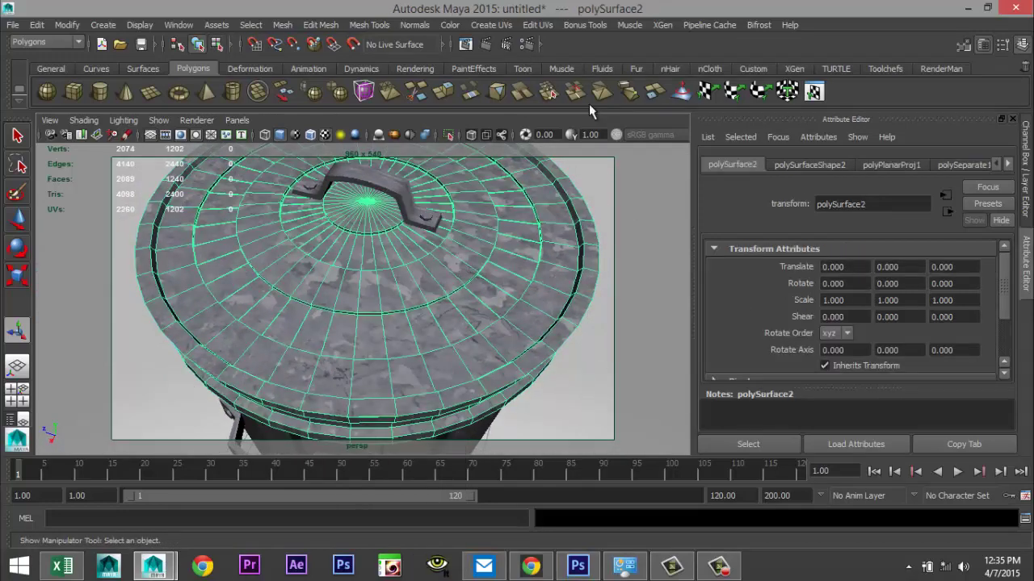
pyautogui.click(490, 25)
pyautogui.click(516, 90)
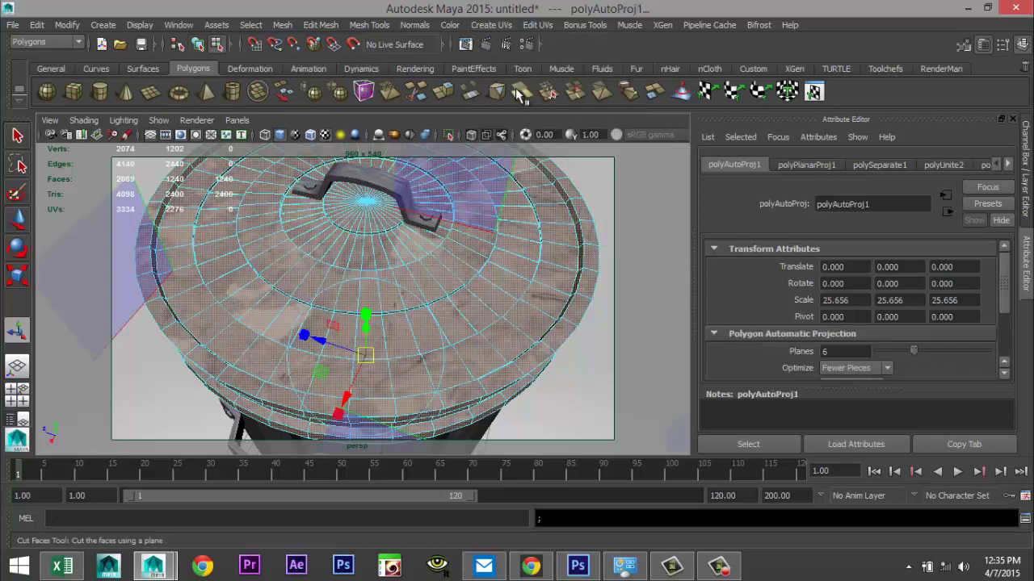
pyautogui.click(518, 317)
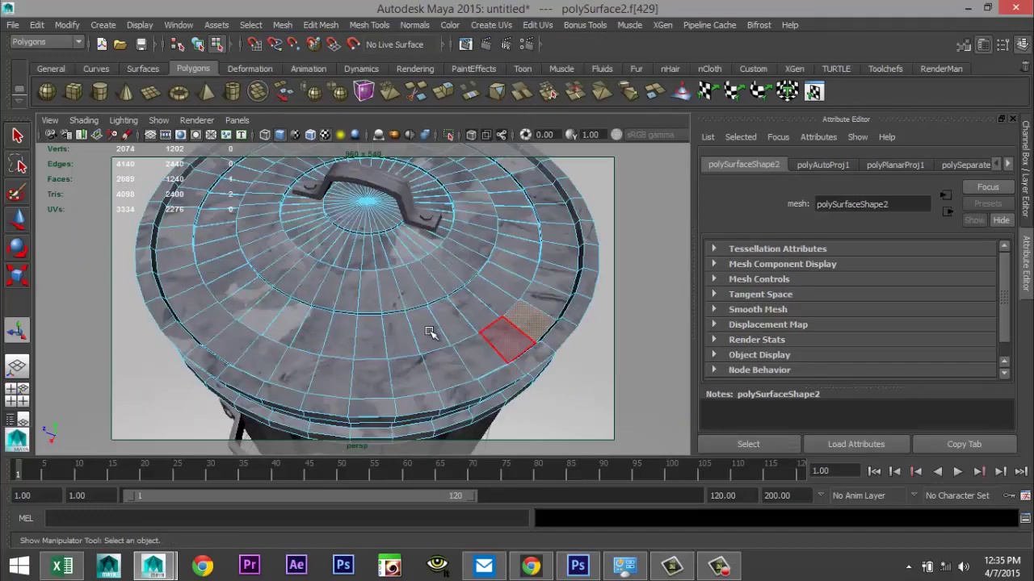
pyautogui.keyDown('alt'); pyautogui.moveTo(430, 333); pyautogui.dragTo(457, 340); pyautogui.keyUp('alt')
# Step: Select the handle on top of the lid and apply automatic UV mapping to it
pyautogui.press('t')
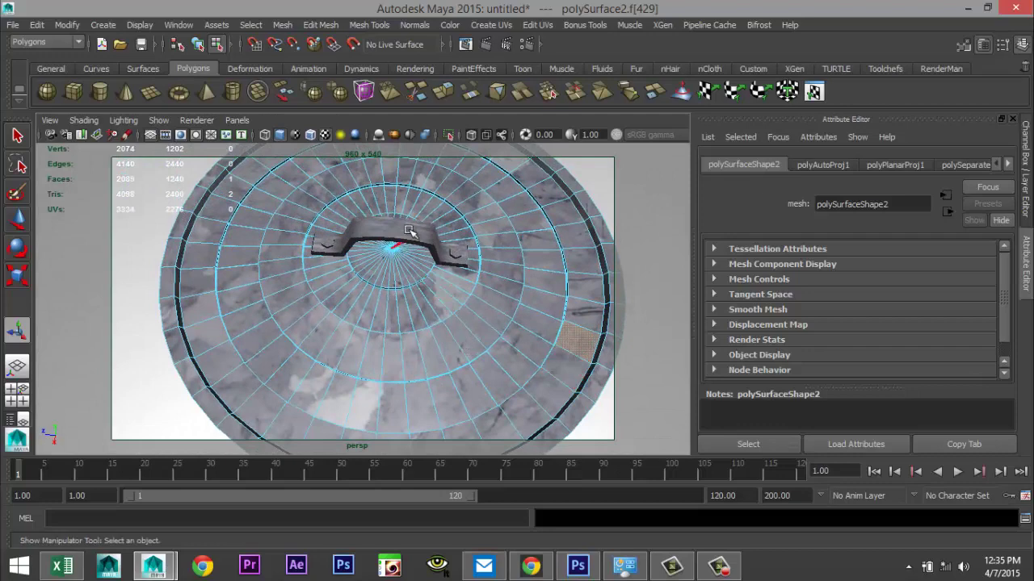
pyautogui.click(408, 233)
pyautogui.moveTo(401, 232); pyautogui.dragTo(441, 215, button='right')
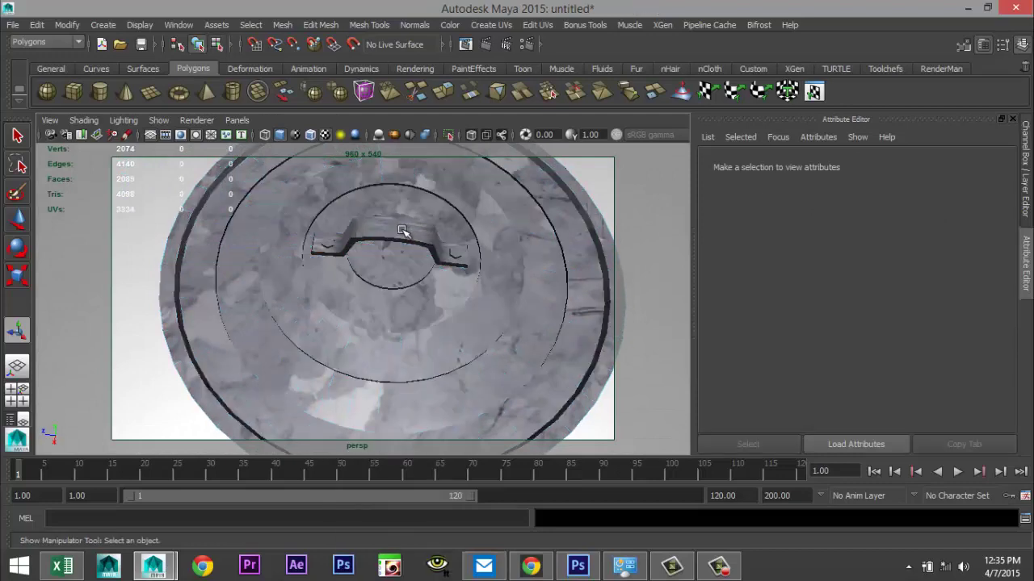
pyautogui.click(403, 231)
pyautogui.click(491, 24)
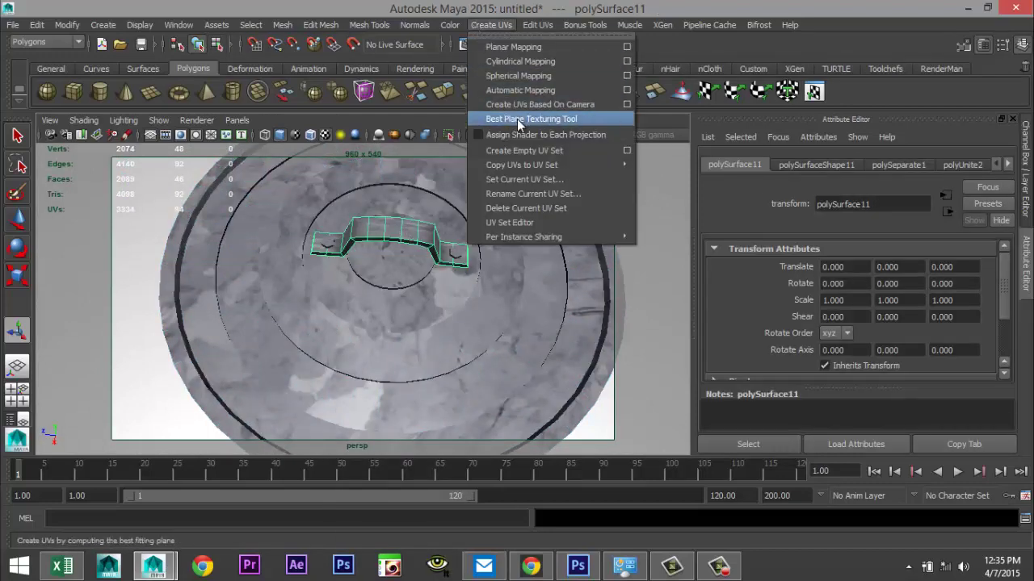
pyautogui.click(517, 89)
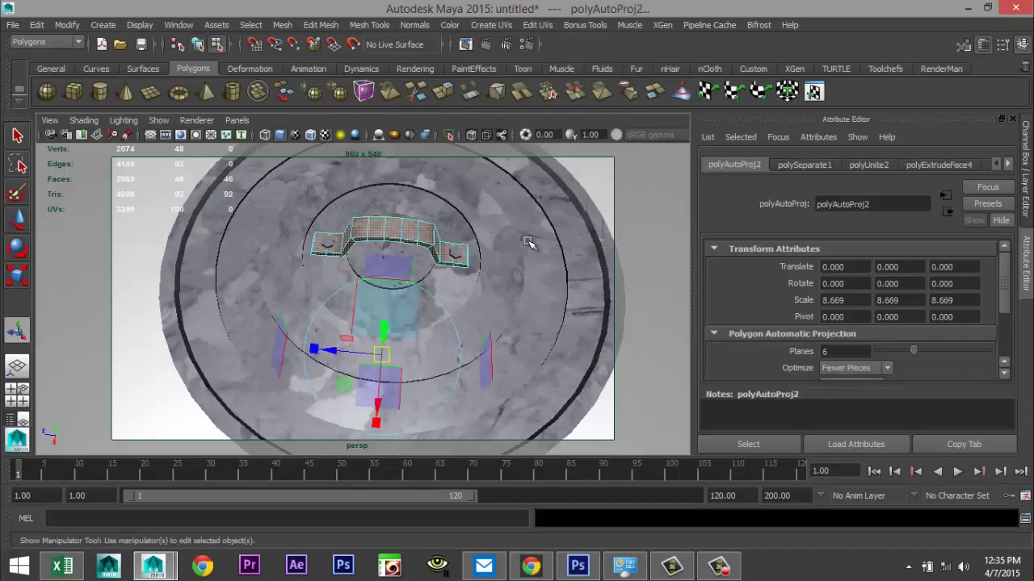
# Step: Select one of the side handles on the can's body and apply automatic UV mapping to it
pyautogui.moveTo(531, 244); pyautogui.dragTo(509, 270, button='right')
pyautogui.scroll(5, 504, 266)
pyautogui.keyDown('alt'); pyautogui.moveTo(479, 254); pyautogui.dragTo(428, 296); pyautogui.keyUp('alt')
pyautogui.scroll(-8, 449, 330)
pyautogui.scroll(6, 429, 295)
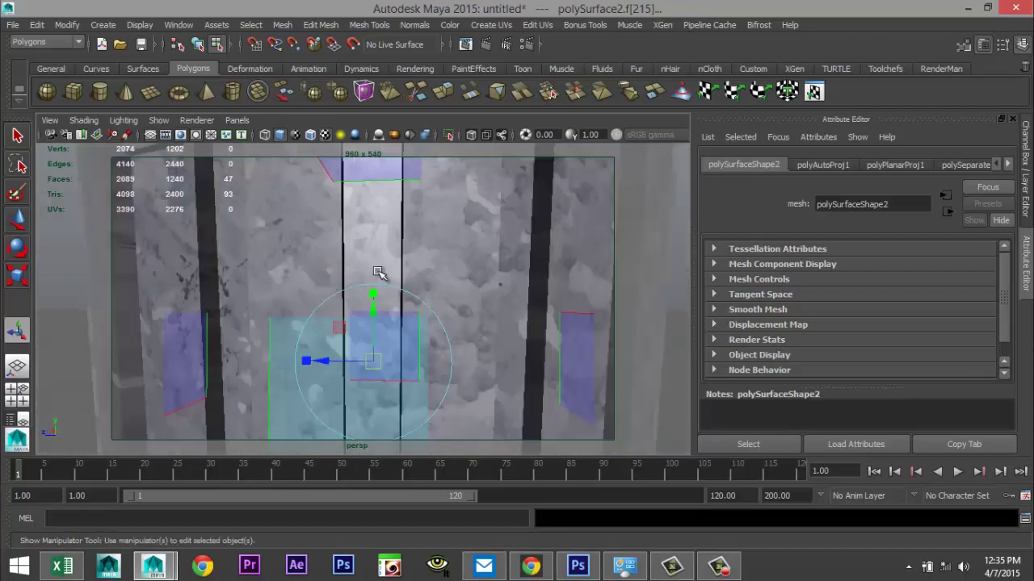
pyautogui.keyDown('alt'); pyautogui.moveTo(380, 272); pyautogui.dragTo(439, 391, button='middle'); pyautogui.keyUp('alt')
pyautogui.press('z')
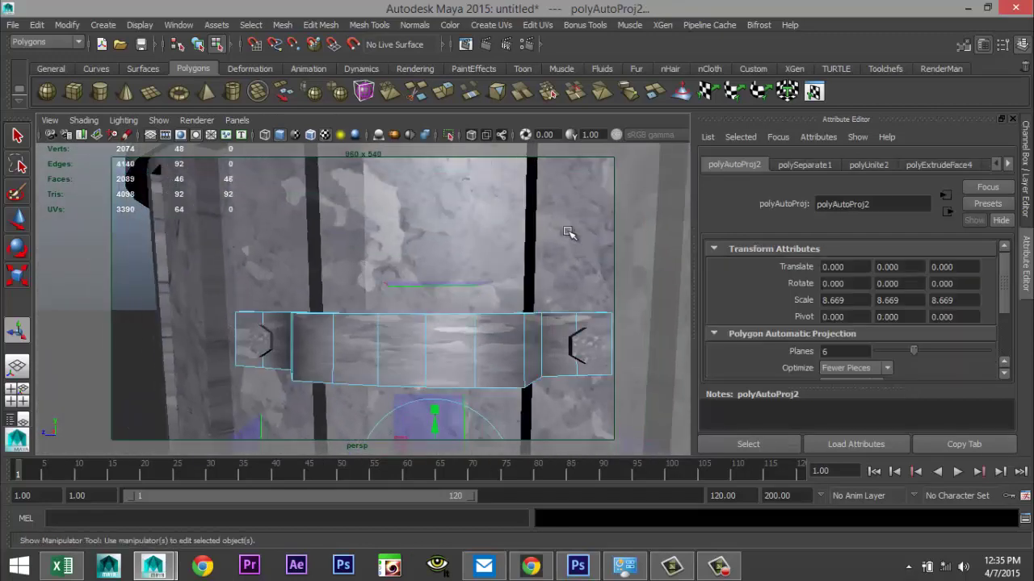
pyautogui.moveTo(411, 332); pyautogui.dragTo(476, 216, button='right')
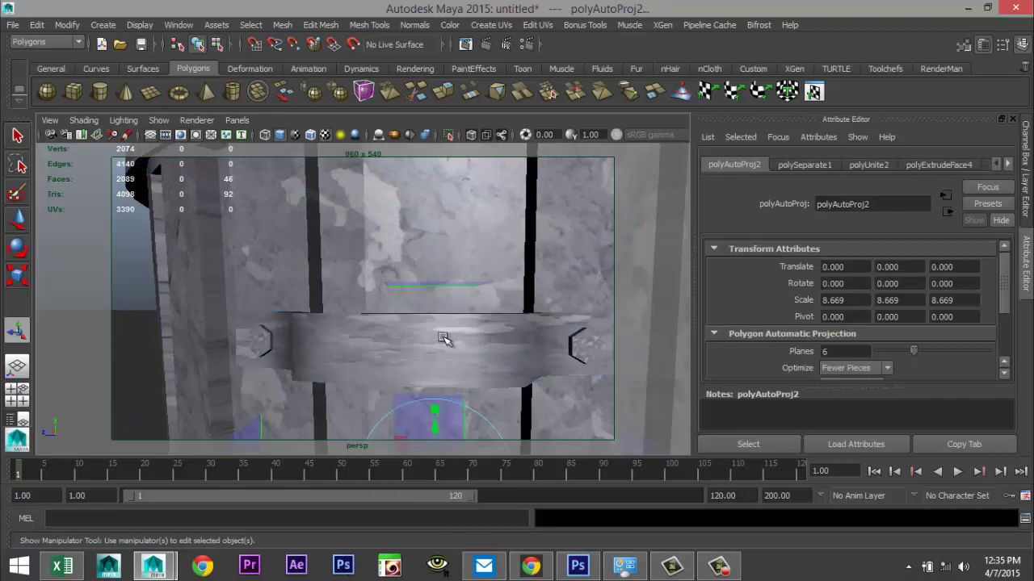
pyautogui.click(445, 341)
pyautogui.click(488, 25)
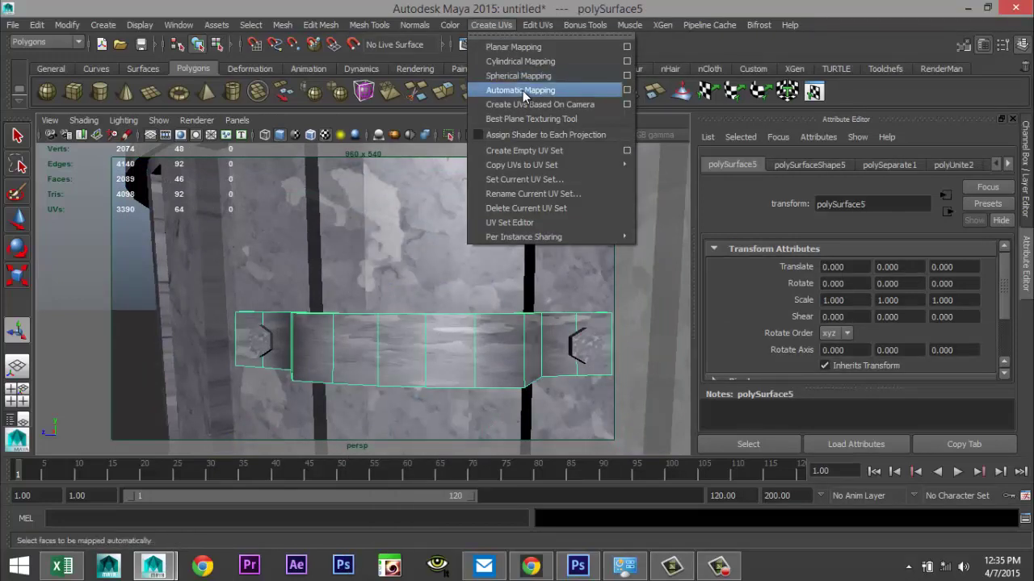
pyautogui.click(519, 91)
pyautogui.click(434, 360)
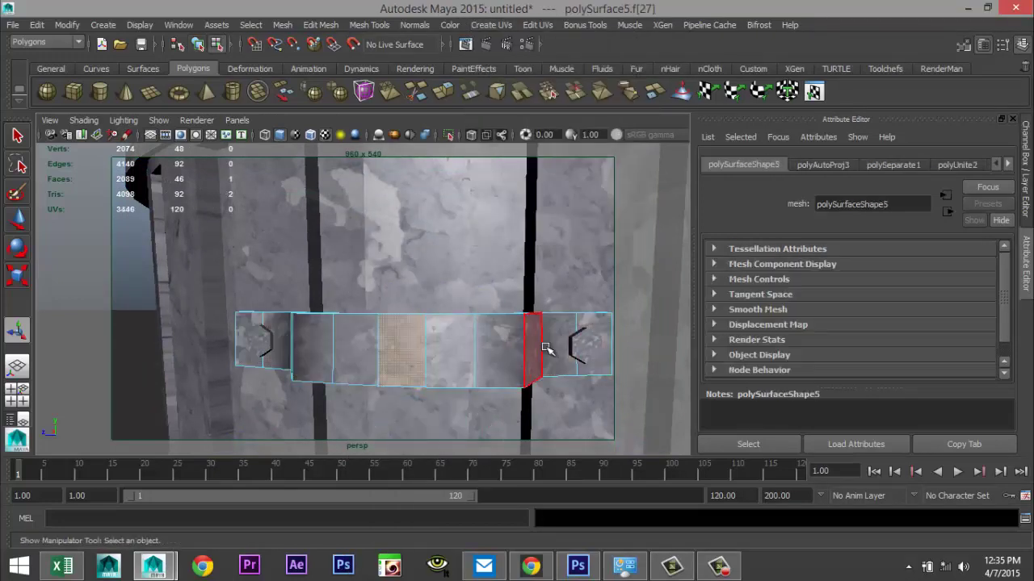
# Step: Select the side handle on the opposite side of the can and apply automatic UV mapping to it
pyautogui.keyDown('alt'); pyautogui.moveTo(539, 343); pyautogui.dragTo(326, 353); pyautogui.keyUp('alt')
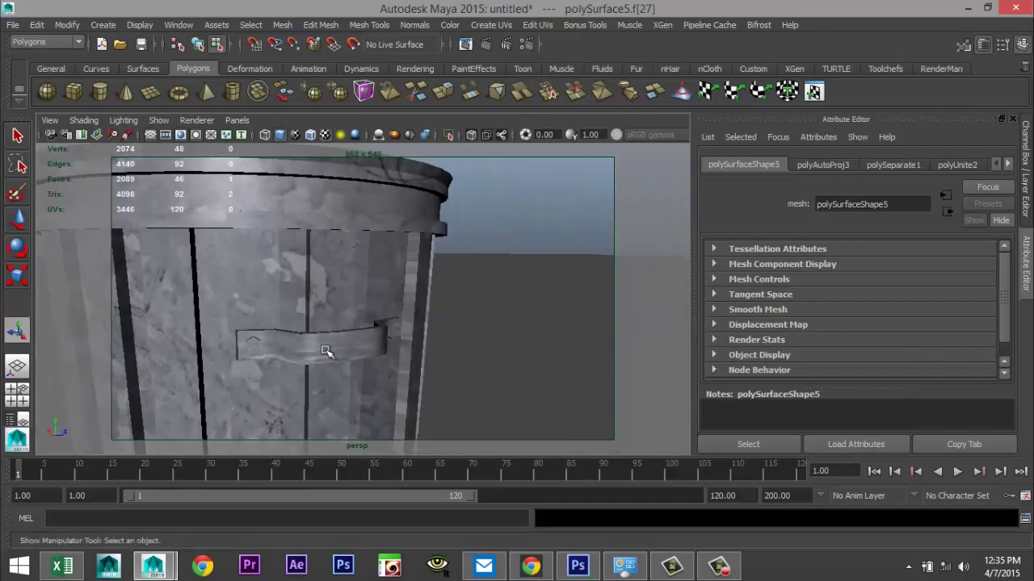
pyautogui.click(527, 232)
pyautogui.moveTo(330, 345); pyautogui.dragTo(395, 231, button='right')
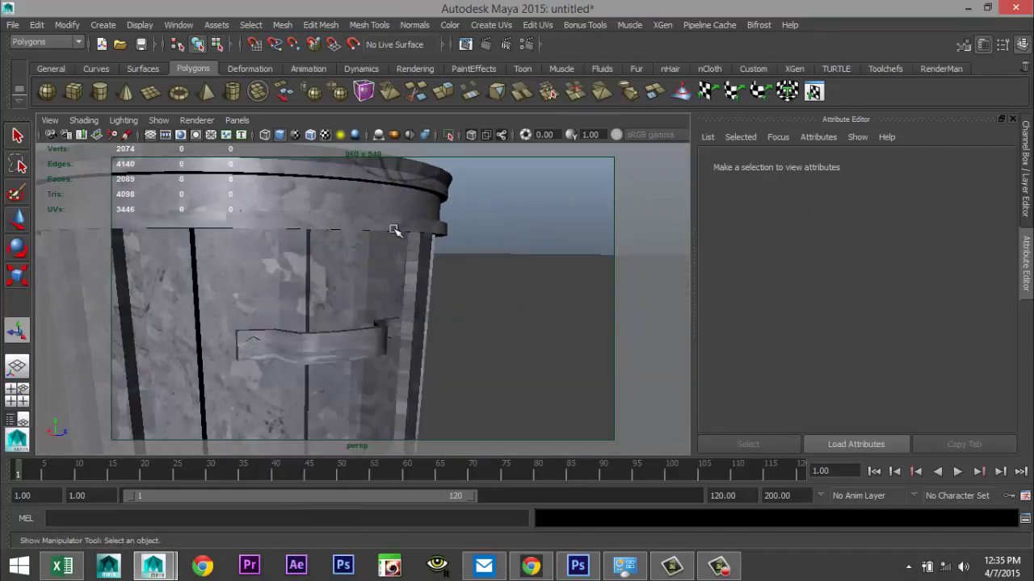
pyautogui.click(336, 343)
pyautogui.click(491, 24)
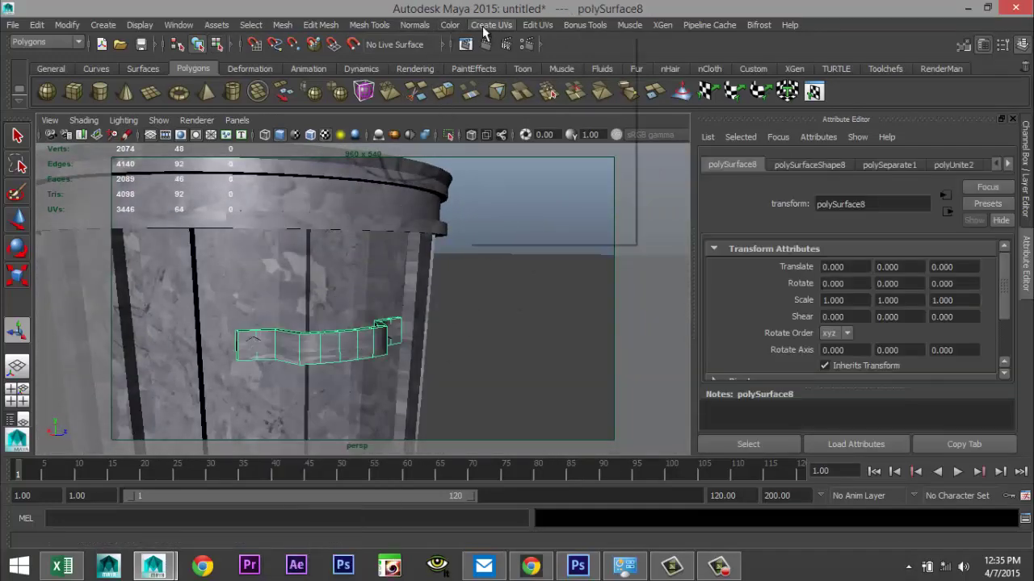
pyautogui.click(517, 90)
# Step: Examine the remapped texture on the side handle and on the whole trash can from several angles
pyautogui.scroll(5, 443, 394)
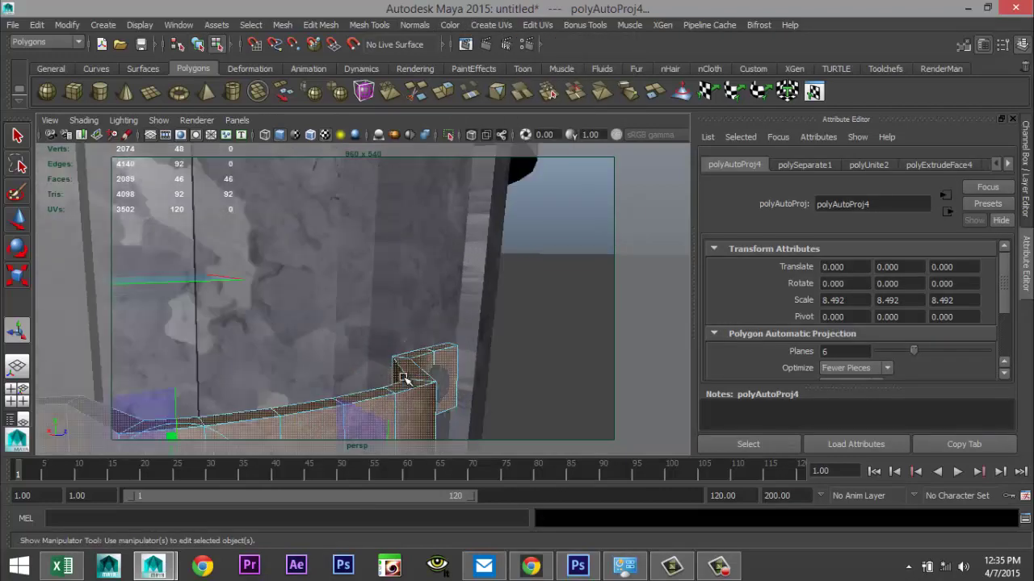
pyautogui.keyDown('alt'); pyautogui.moveTo(442, 394); pyautogui.dragTo(473, 314, button='middle'); pyautogui.keyUp('alt')
pyautogui.keyDown('alt'); pyautogui.moveTo(473, 315); pyautogui.dragTo(463, 318); pyautogui.keyUp('alt')
pyautogui.scroll(-10, 457, 333)
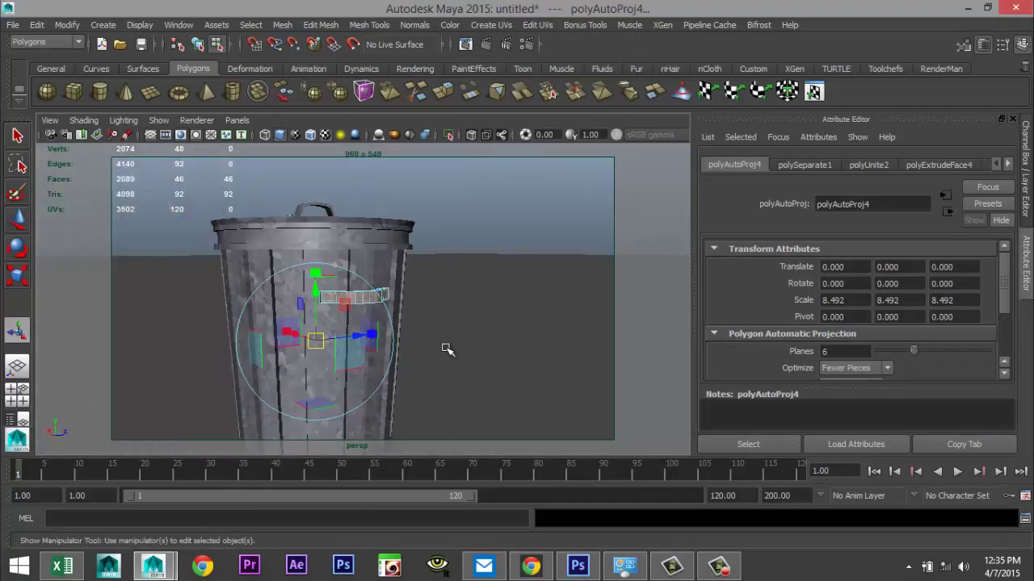
pyautogui.keyDown('alt'); pyautogui.moveTo(239, 365); pyautogui.dragTo(434, 422); pyautogui.keyUp('alt')
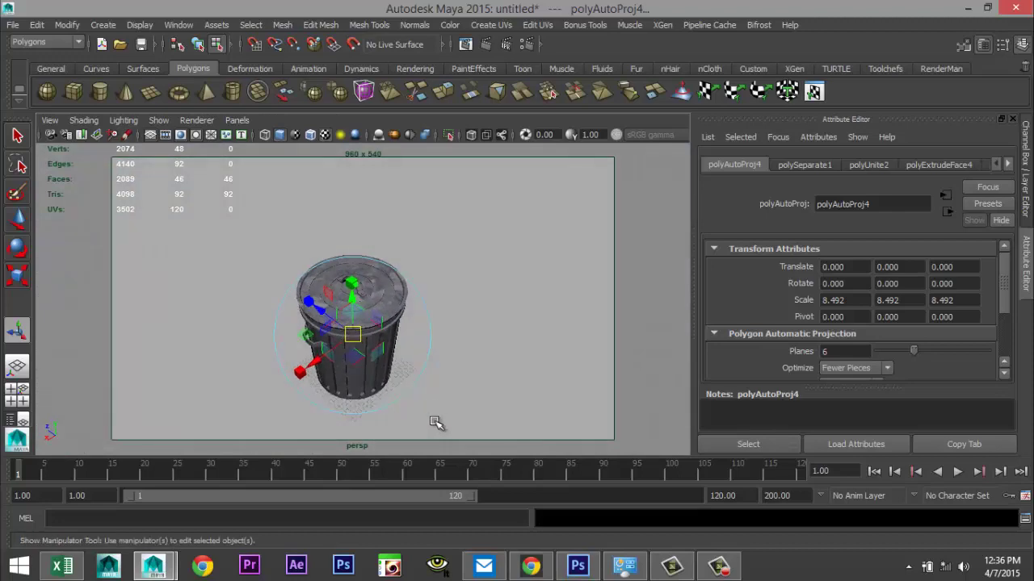
pyautogui.scroll(3, 433, 408)
pyautogui.scroll(-6, 434, 406)
pyautogui.keyDown('alt'); pyautogui.moveTo(425, 406); pyautogui.dragTo(435, 367, button='middle'); pyautogui.keyUp('alt')
pyautogui.keyDown('alt'); pyautogui.moveTo(436, 374); pyautogui.dragTo(439, 347); pyautogui.keyUp('alt')
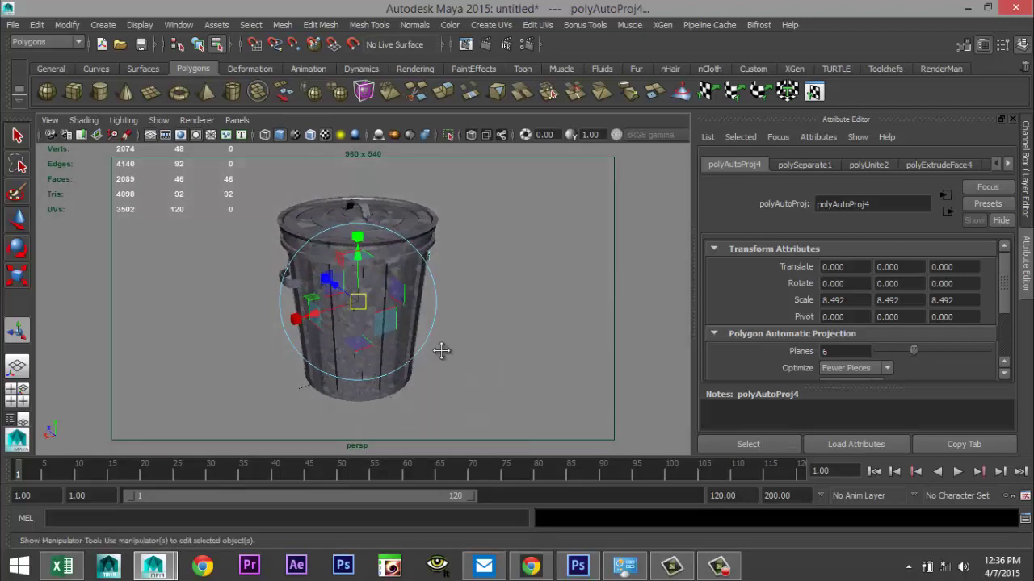
pyautogui.moveTo(439, 348)
pyautogui.keyDown('alt'); pyautogui.mouseDown(button='middle')
pyautogui.moveTo(439, 357)
pyautogui.moveTo(431, 351)
pyautogui.mouseUp(button='middle'); pyautogui.keyUp('alt')
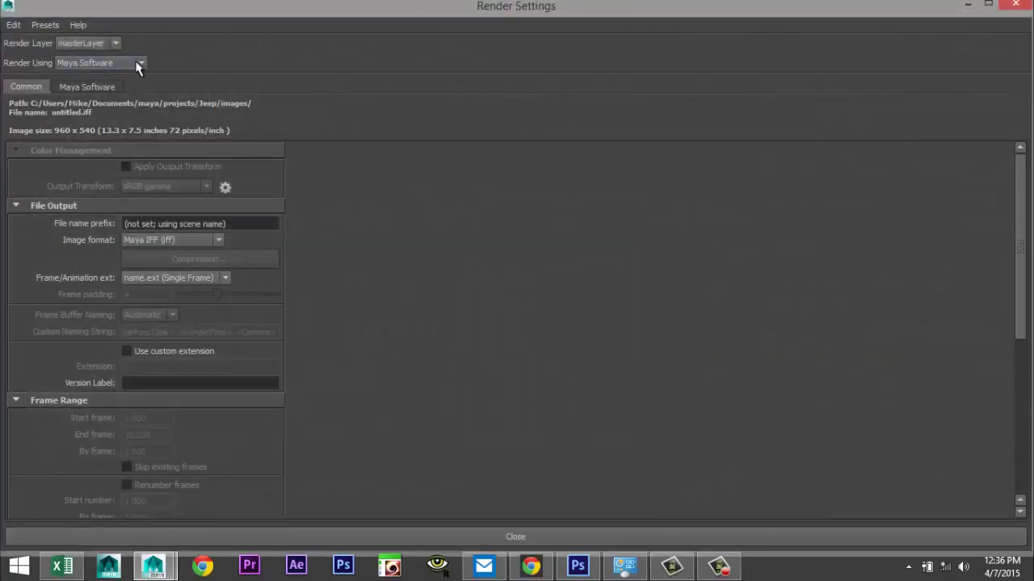
# Step: Check the available renderers in the Render Settings and minimize that window
pyautogui.click(138, 63)
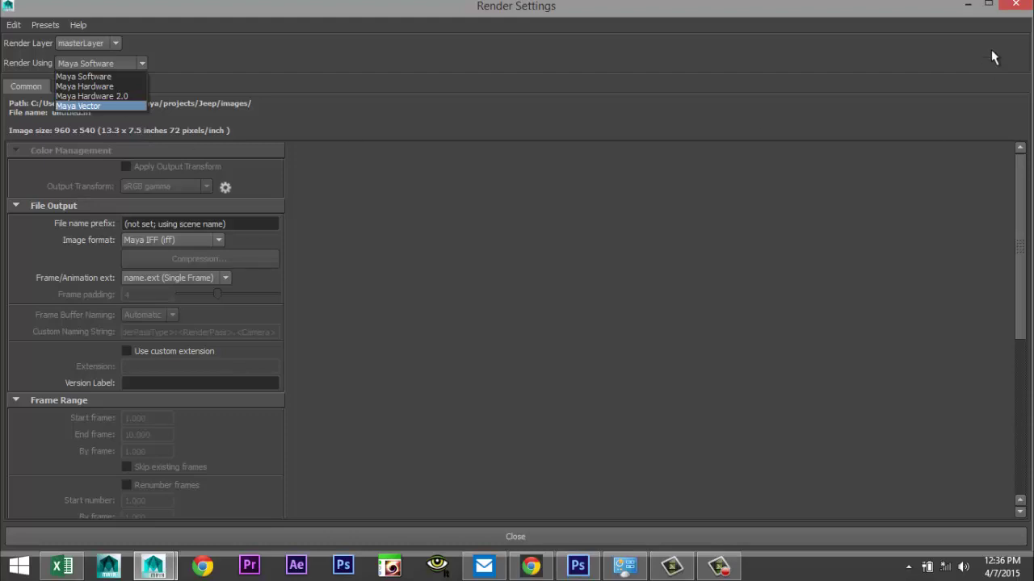
pyautogui.click(969, 7)
pyautogui.click(969, 6)
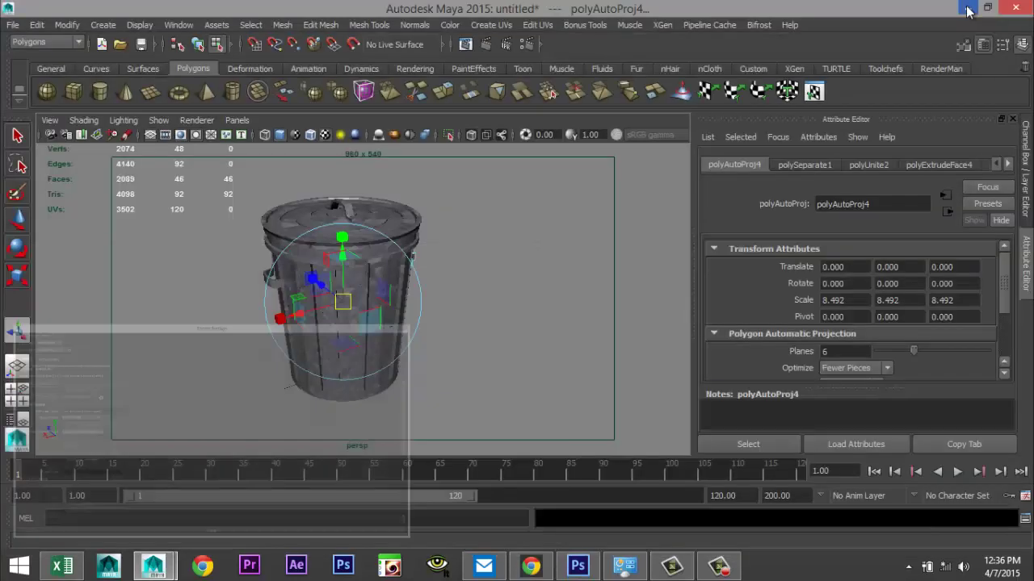
# Step: Open the Plug-in Manager and load Mayatomr.mll from the mentalrayForMaya2015 plug-ins folder
pyautogui.click(175, 25)
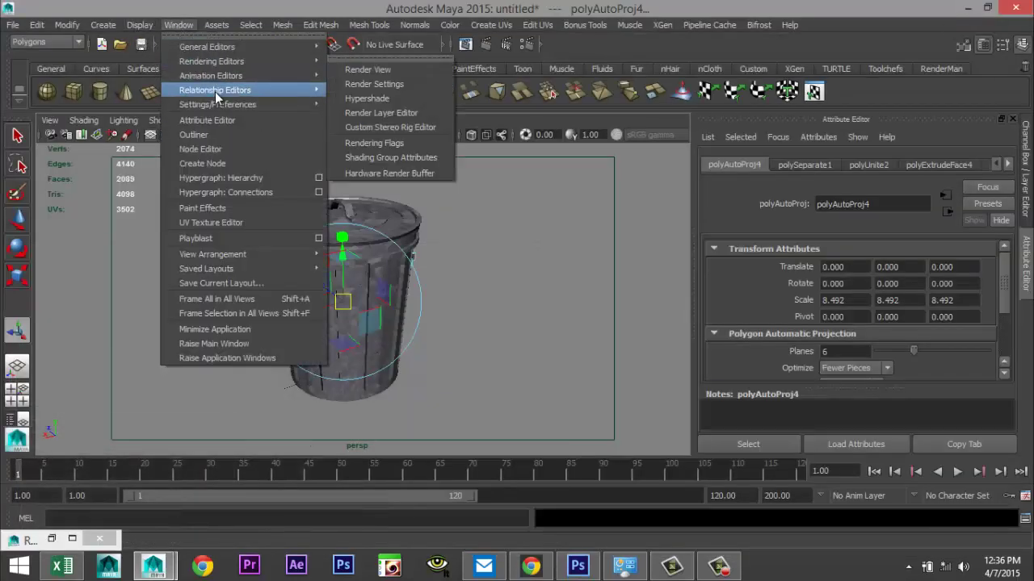
pyautogui.moveTo(259, 104)
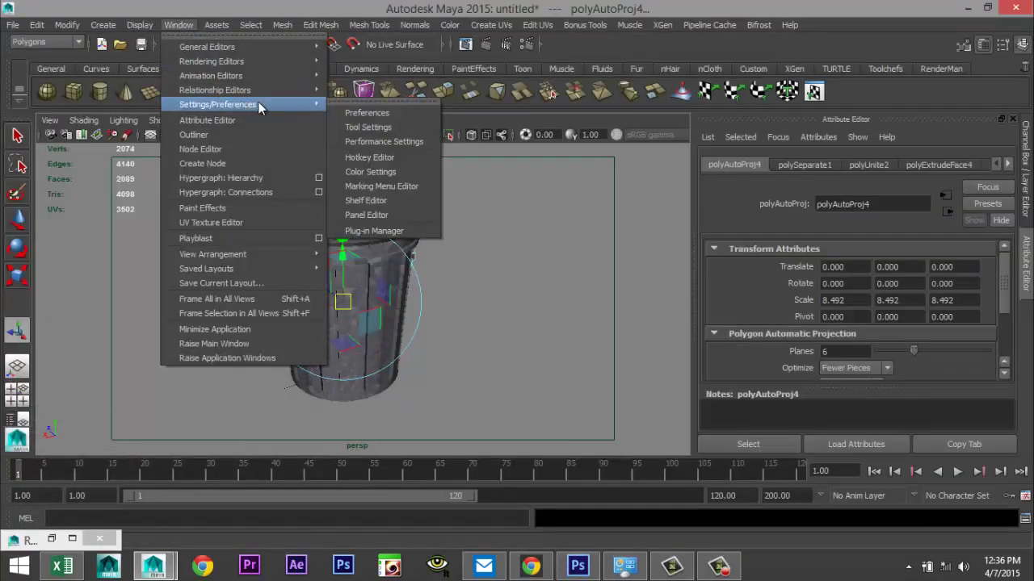
pyautogui.click(359, 231)
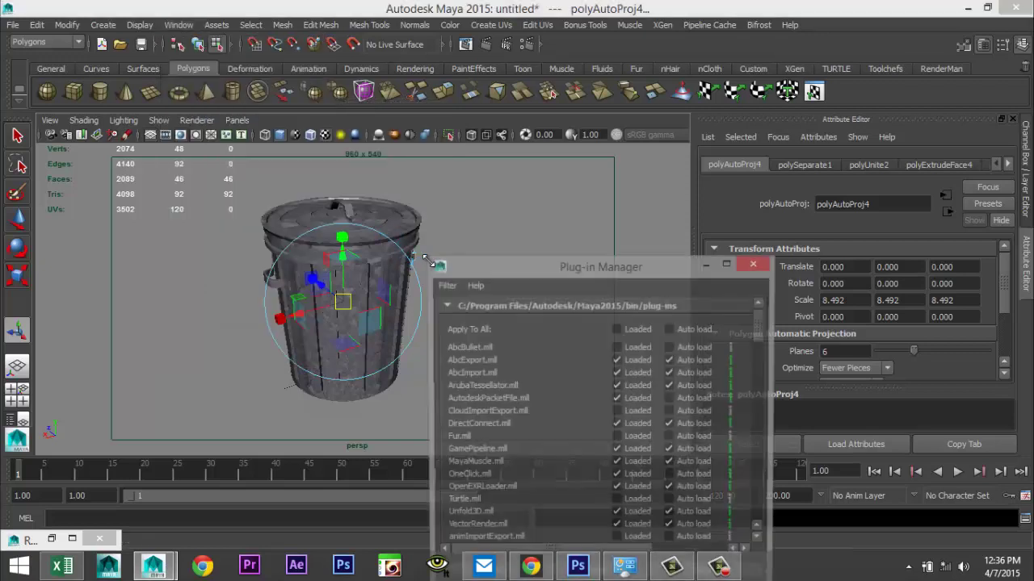
pyautogui.scroll(-4, 573, 388)
pyautogui.scroll(-8, 587, 418)
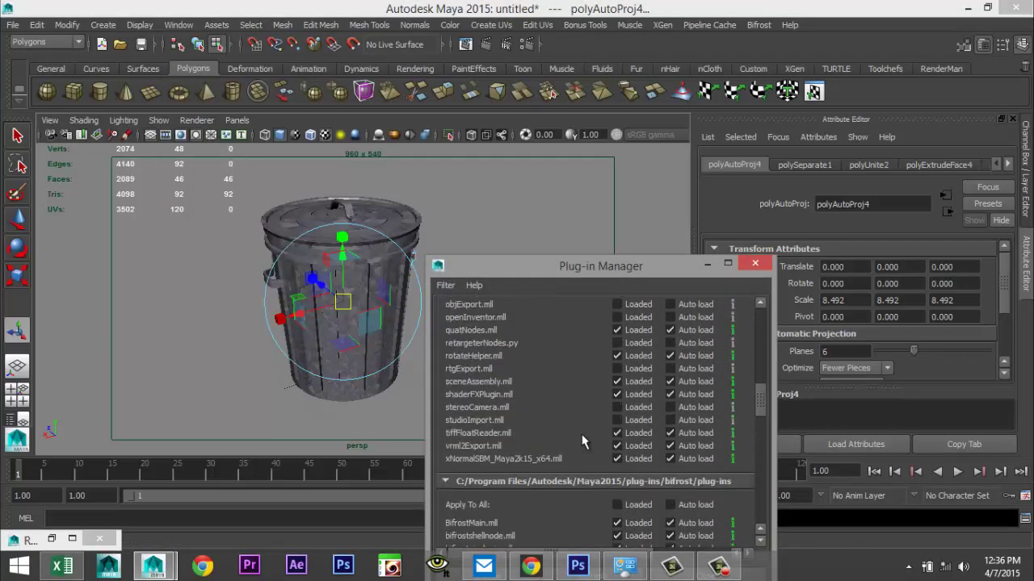
pyautogui.scroll(-10, 587, 440)
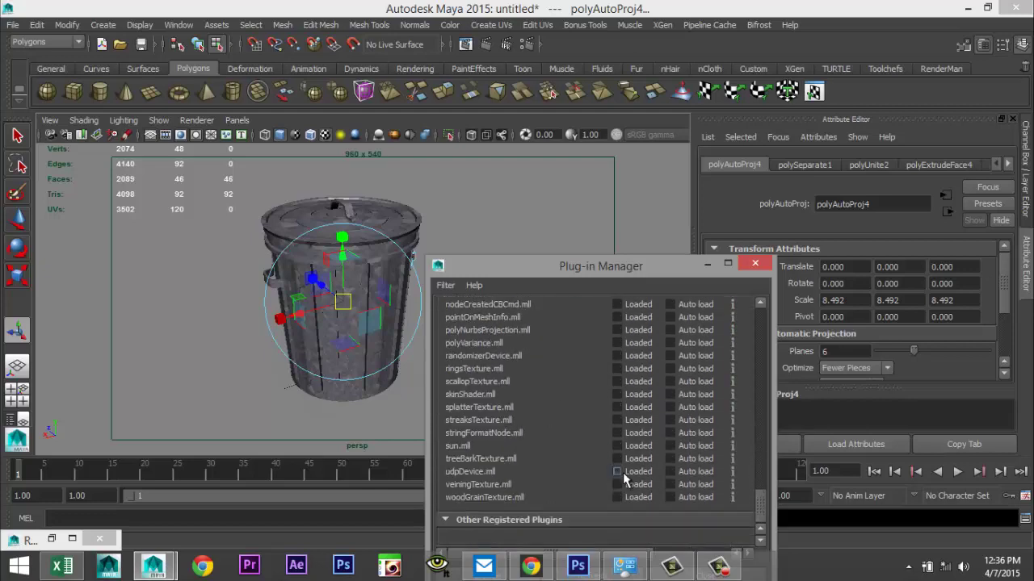
pyautogui.scroll(10, 622, 471)
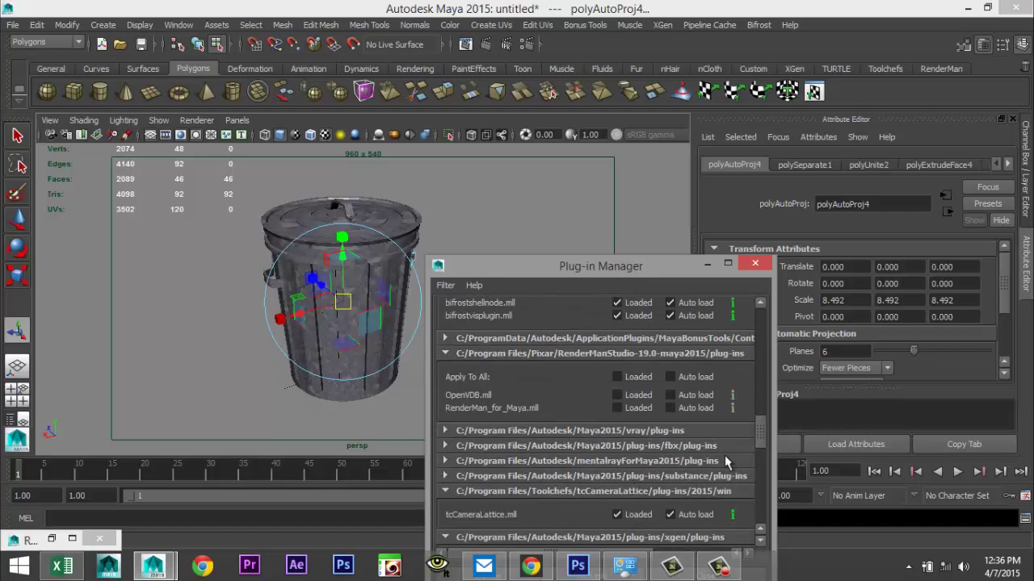
pyautogui.click(445, 461)
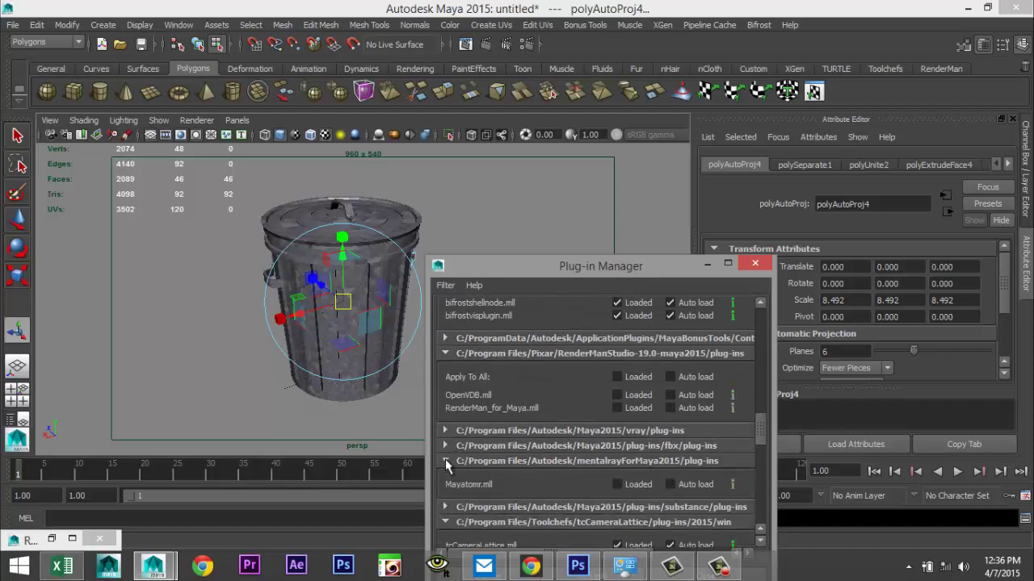
pyautogui.click(616, 484)
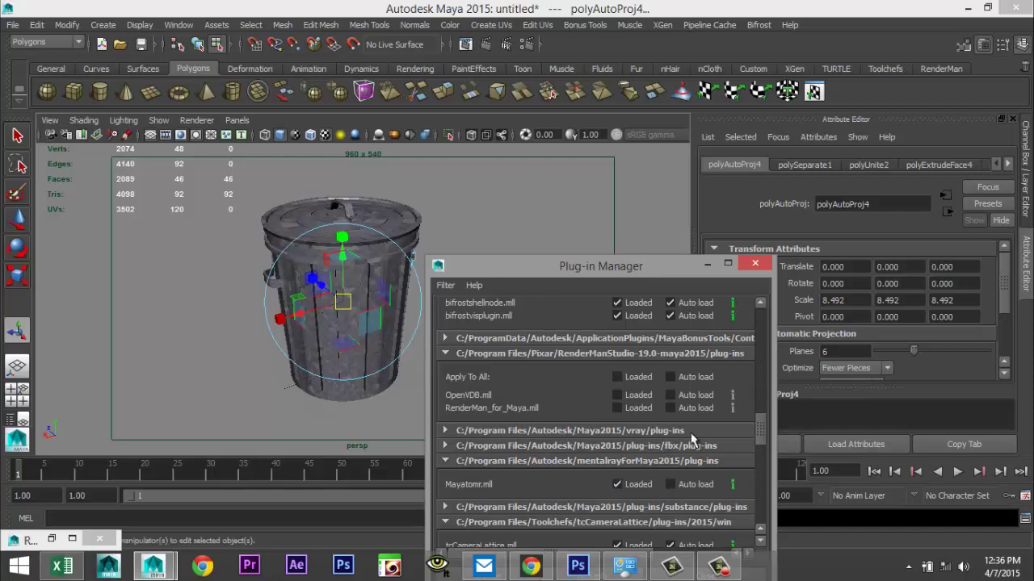
# Step: Minimize the Plug-in Manager and set the renderer to mental ray in the Render Settings
pyautogui.click(707, 266)
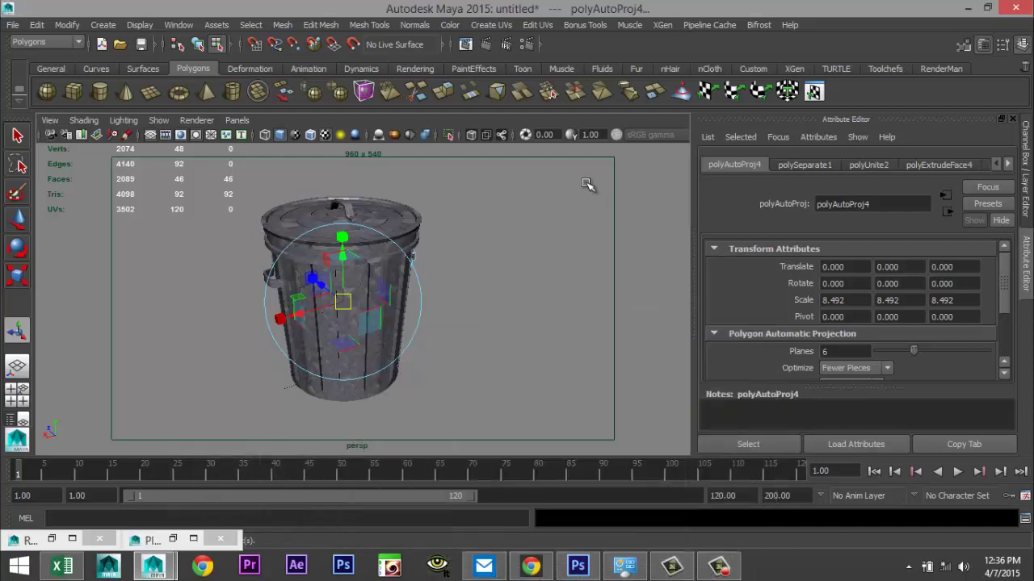
pyautogui.click(525, 45)
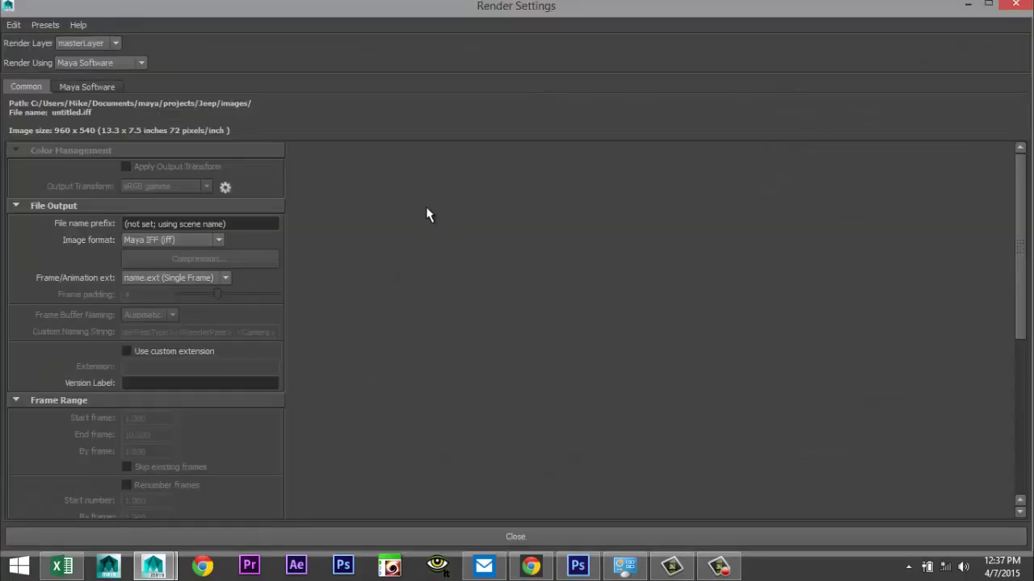
pyautogui.click(127, 65)
pyautogui.click(128, 116)
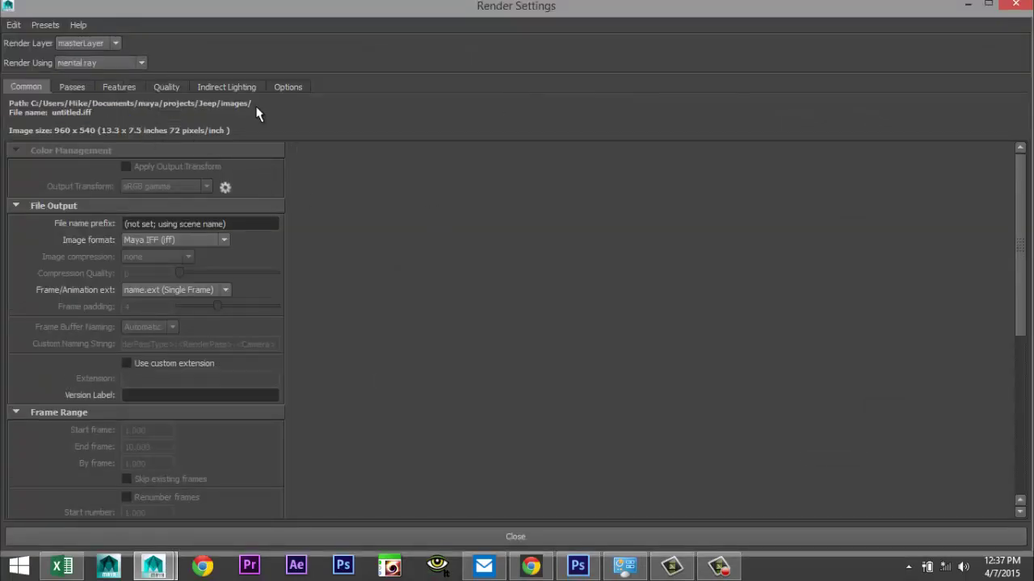
# Step: Create an image based lighting environment and enable Global Illumination and Final Gathering for mental ray
pyautogui.click(226, 86)
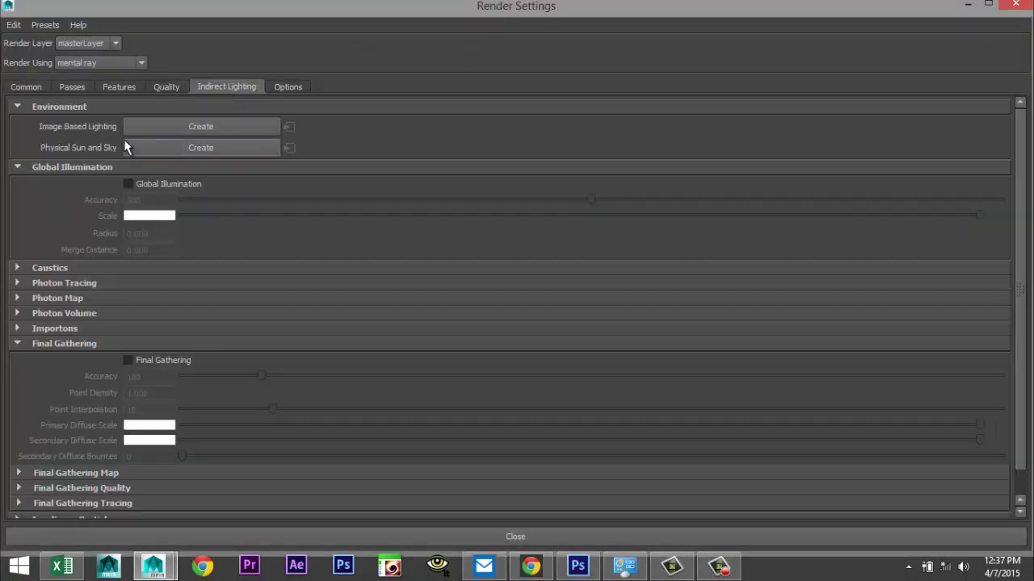
pyautogui.click(187, 127)
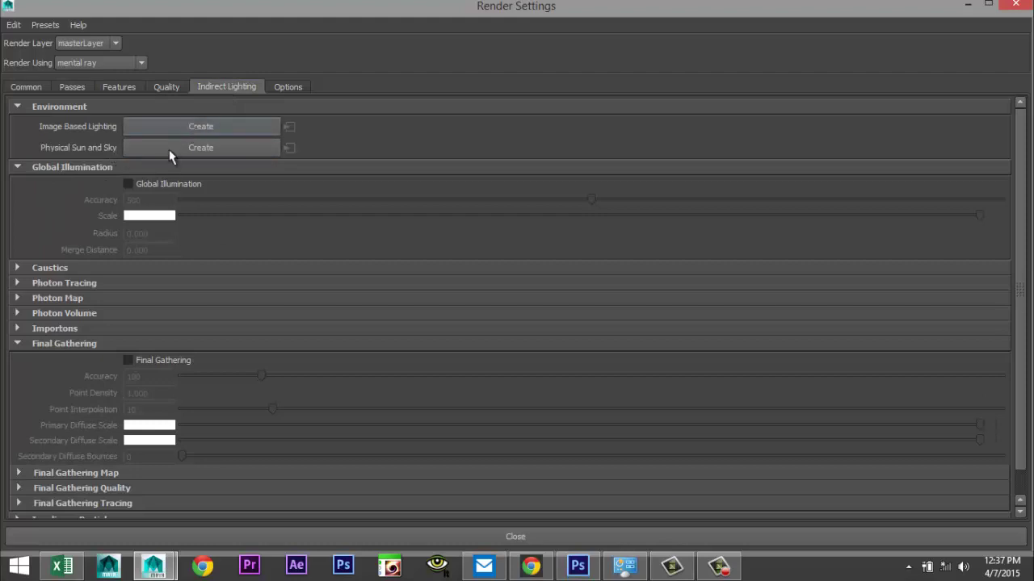
pyautogui.click(128, 185)
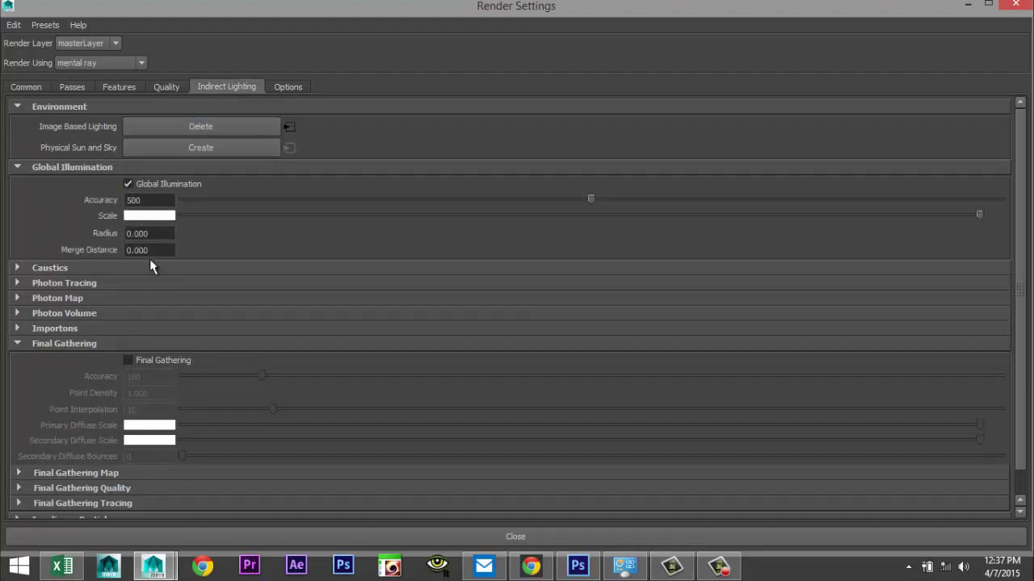
pyautogui.click(129, 361)
# Step: Check the raytracing options and raise the Unified Sampling quality for the mental ray render
pyautogui.click(166, 87)
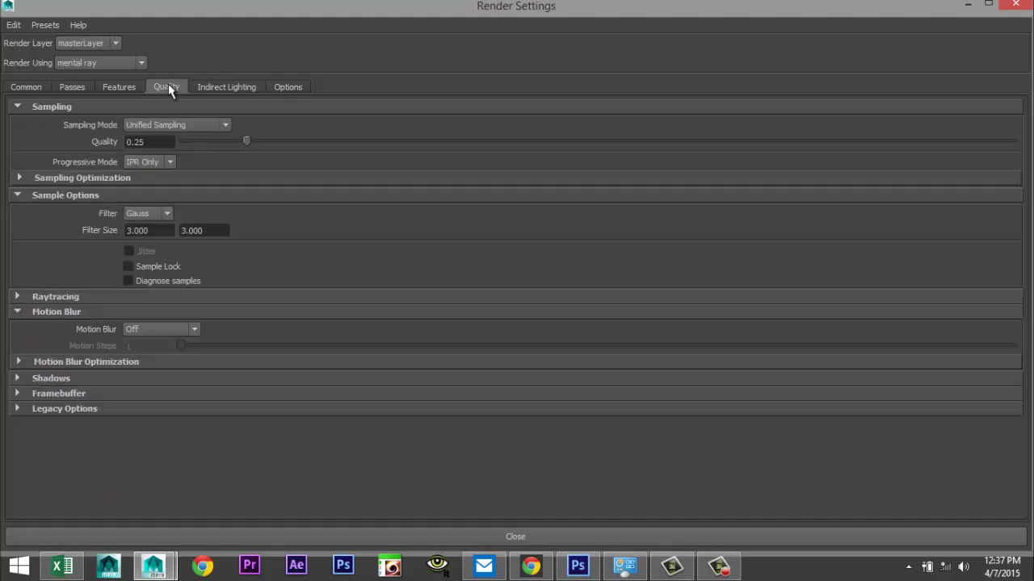
pyautogui.click(15, 297)
pyautogui.click(16, 297)
pyautogui.moveTo(420, 146); pyautogui.dragTo(687, 147)
# Step: Set the render image size to the HD 1080 preset and minimize the Render Settings
pyautogui.click(27, 88)
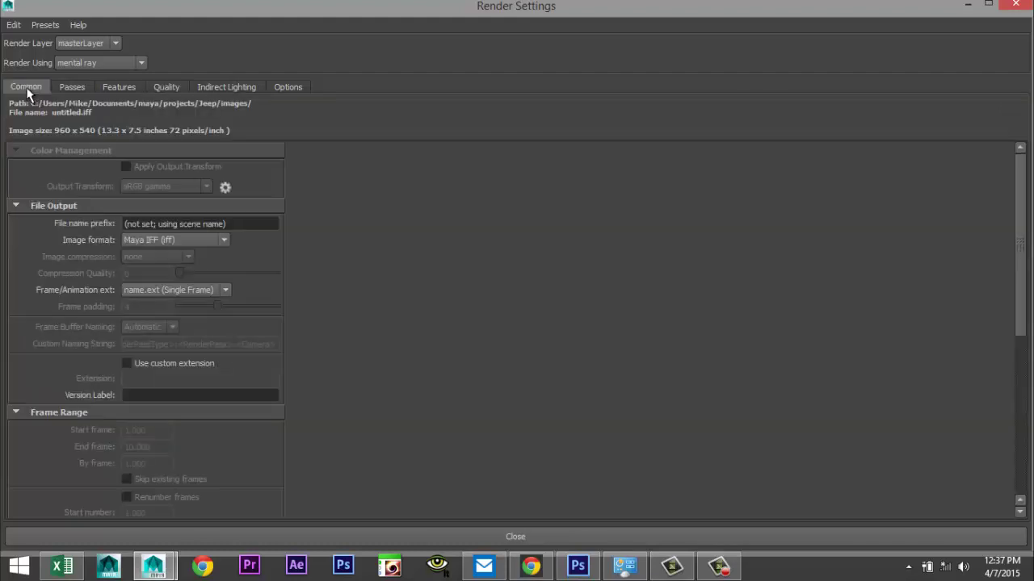
pyautogui.scroll(-5, 232, 323)
pyautogui.click(225, 305)
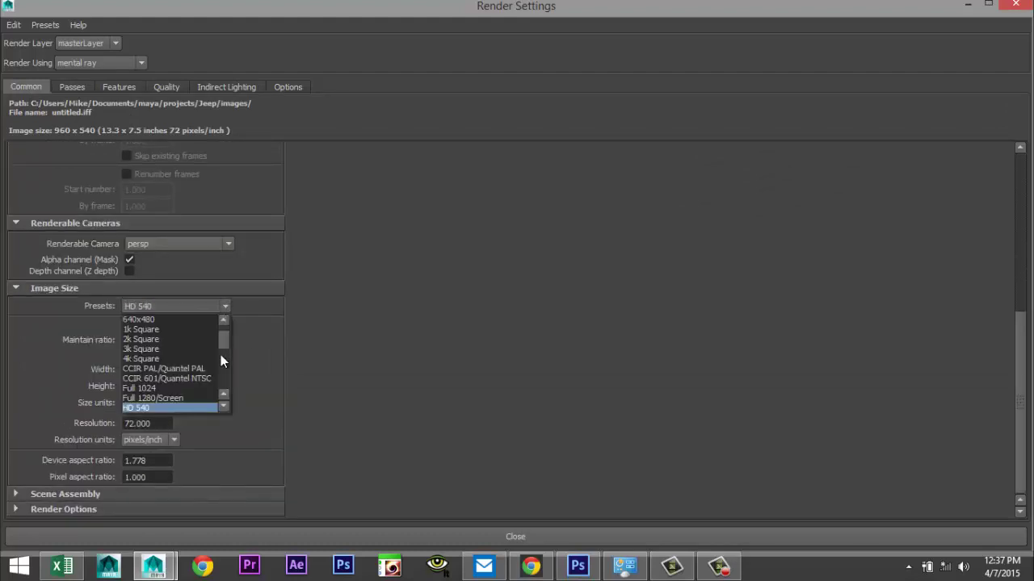
pyautogui.click(226, 408)
pyautogui.click(225, 408)
pyautogui.click(190, 407)
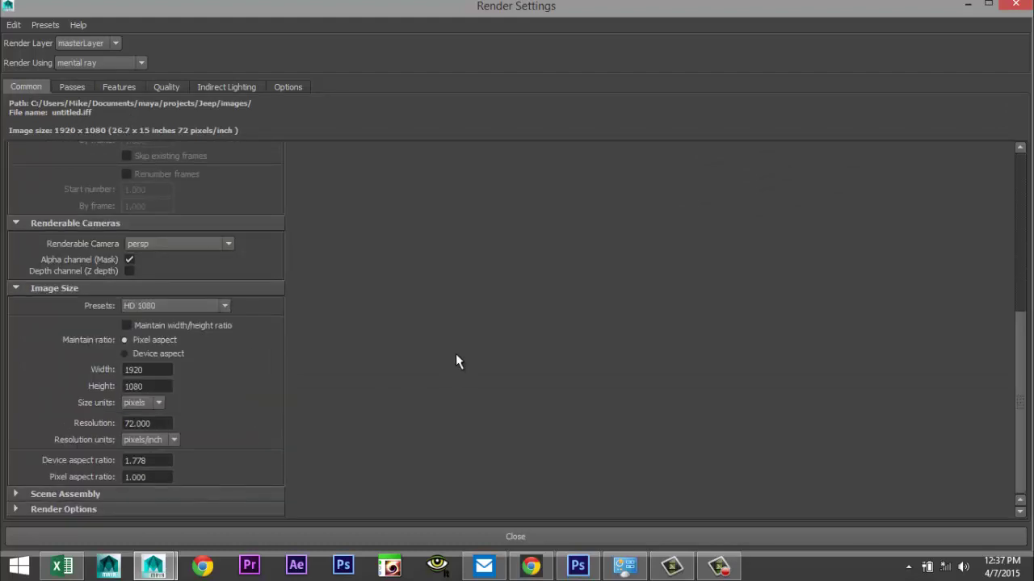
pyautogui.click(965, 7)
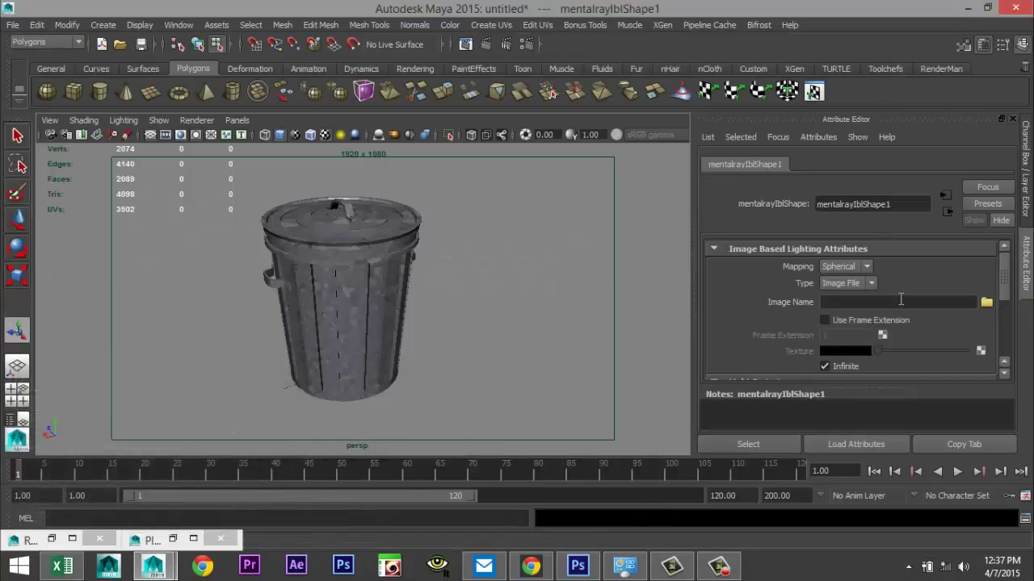
# Step: Load Fh_HDRI-Pack1-20.hdr from the maya HDRI folder as the image for the image based lighting
pyautogui.click(986, 303)
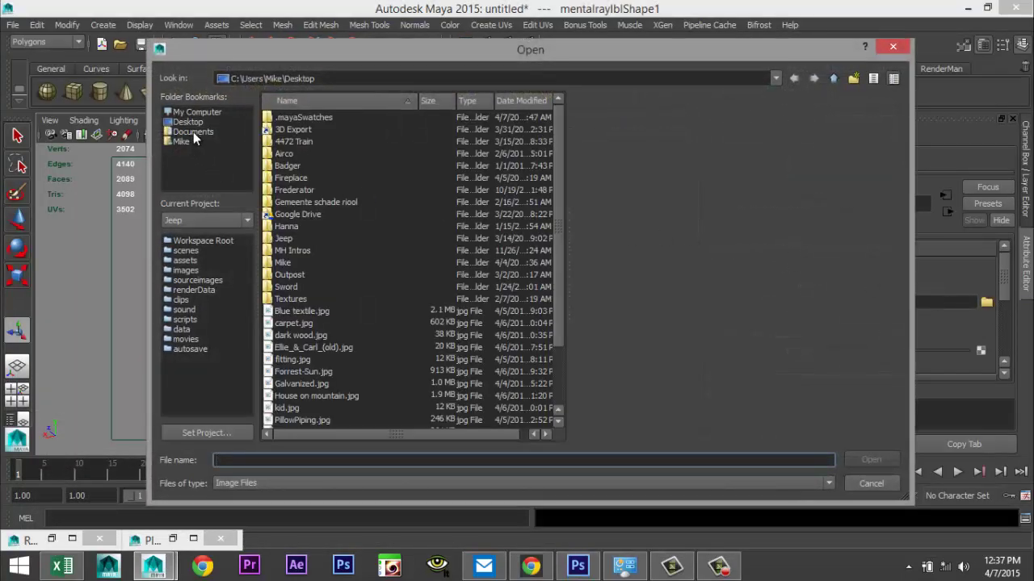
pyautogui.click(193, 132)
pyautogui.doubleClick(289, 262)
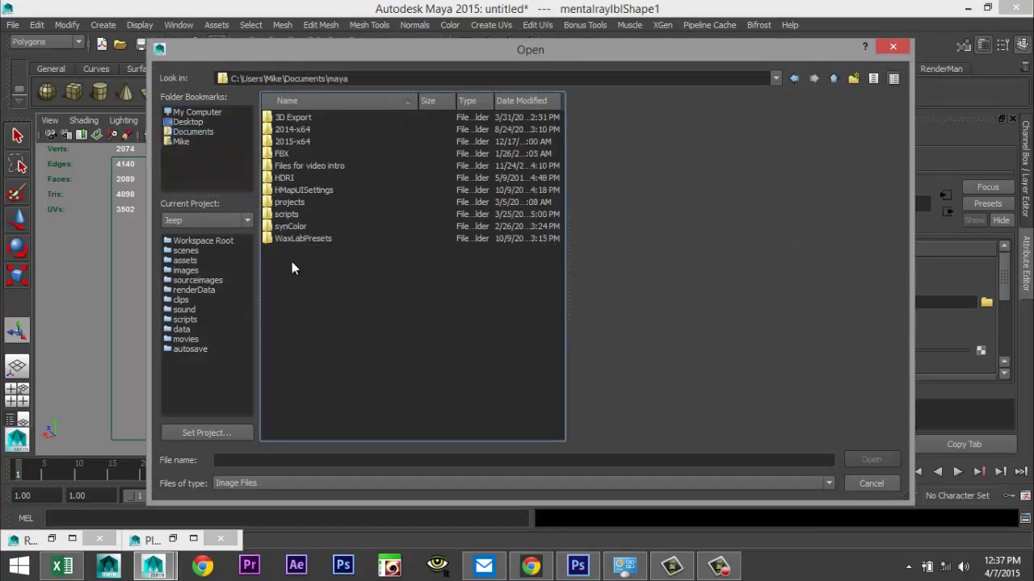
pyautogui.click(286, 180)
pyautogui.doubleClick(287, 179)
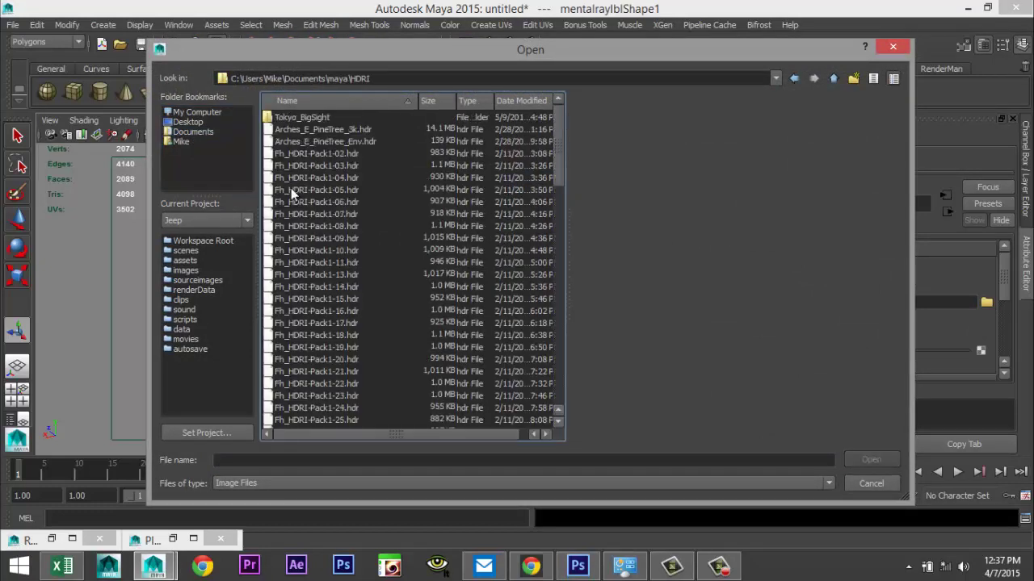
pyautogui.click(322, 360)
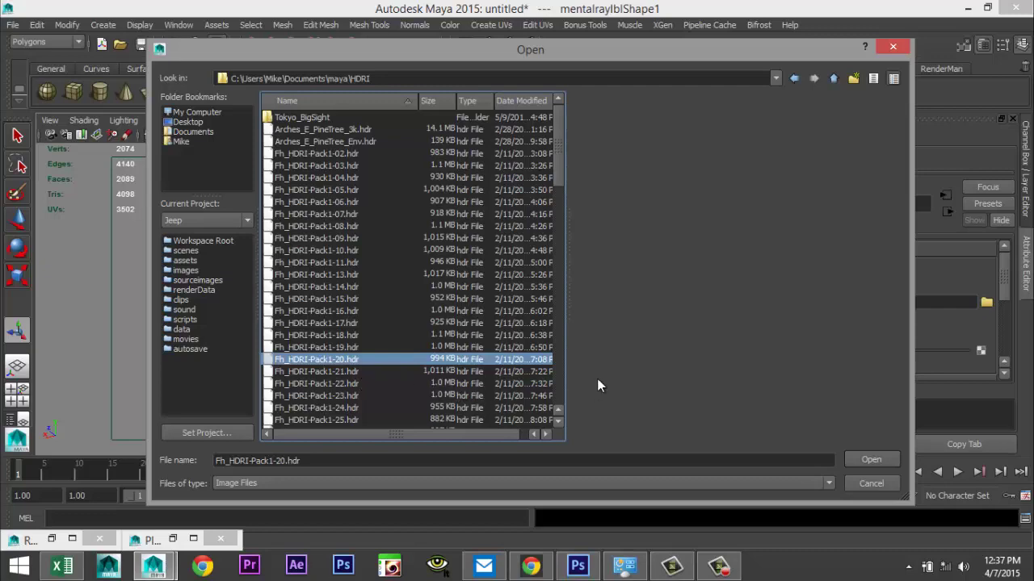
pyautogui.click(872, 460)
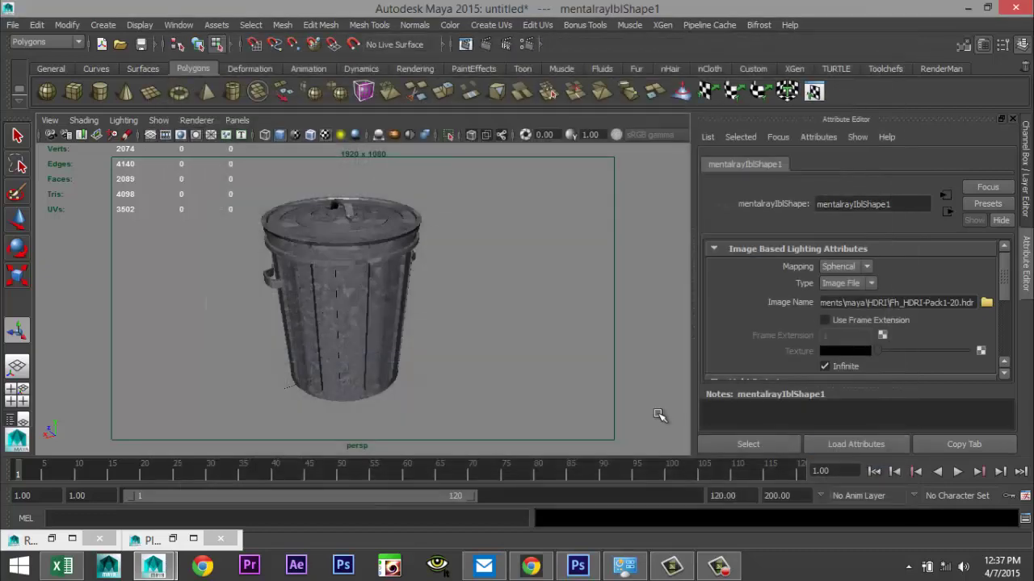
# Step: Frame the whole trash can from an elevated angle and create a point light in the scene
pyautogui.keyDown('alt'); pyautogui.moveTo(477, 353); pyautogui.dragTo(511, 378); pyautogui.keyUp('alt')
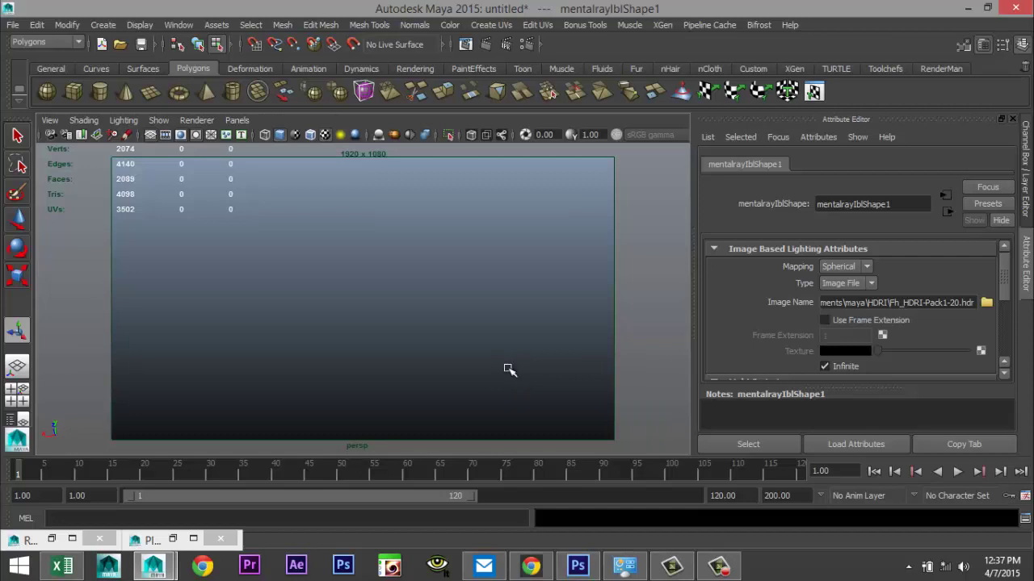
pyautogui.press('f')
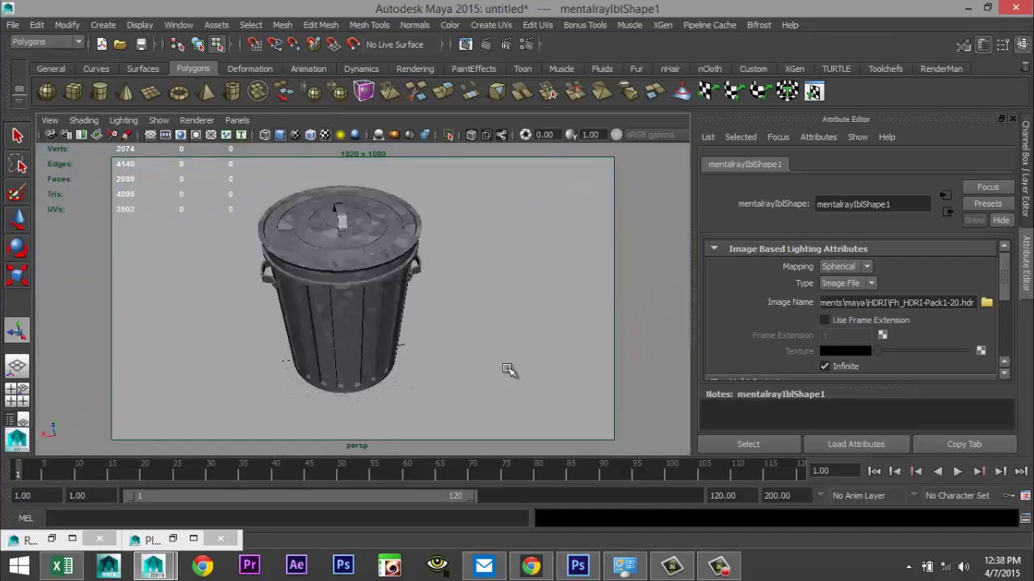
pyautogui.keyDown('alt'); pyautogui.moveTo(508, 369); pyautogui.dragTo(574, 370); pyautogui.keyUp('alt')
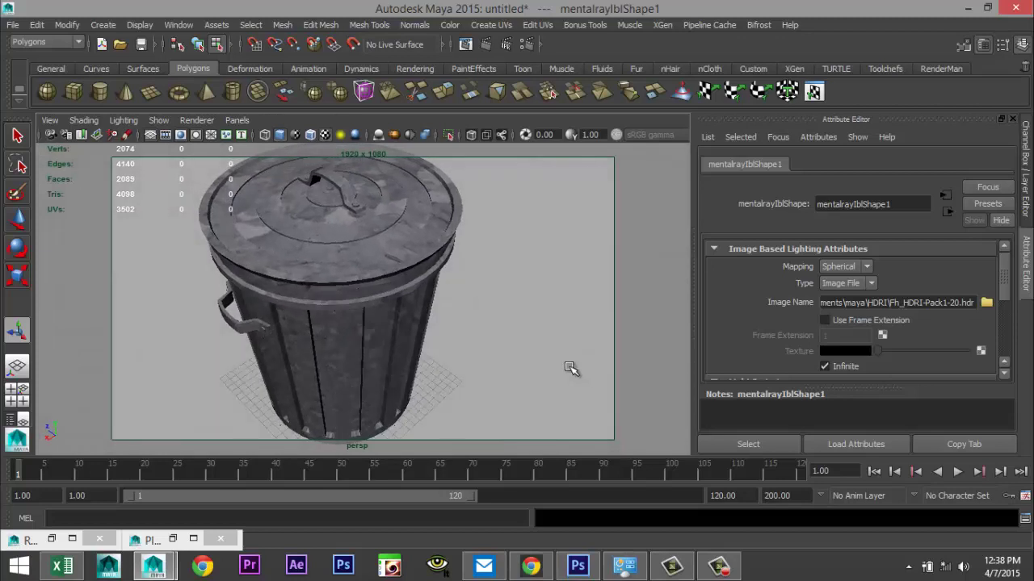
pyautogui.scroll(-3, 569, 368)
pyautogui.scroll(2, 563, 364)
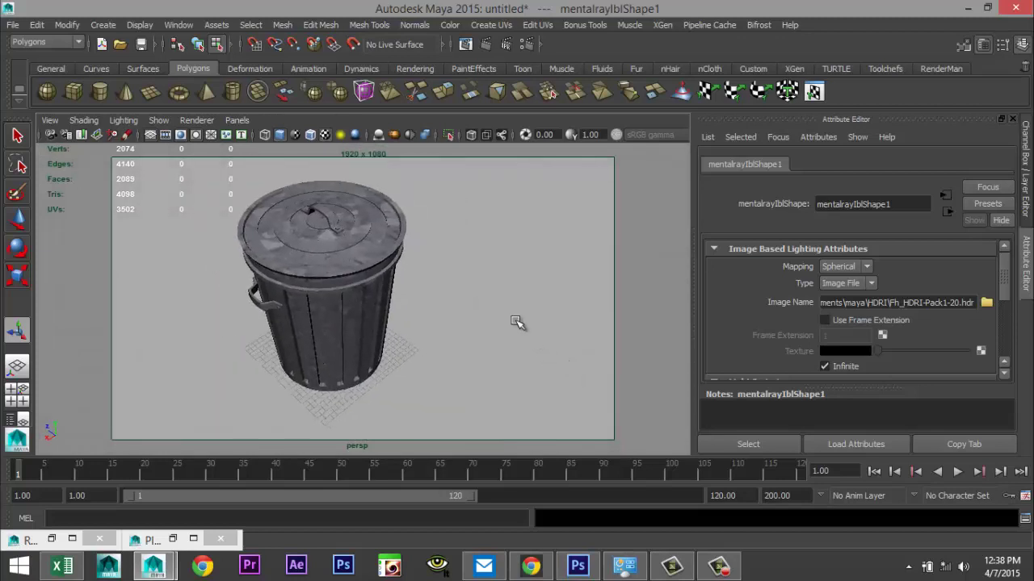
pyautogui.click(103, 25)
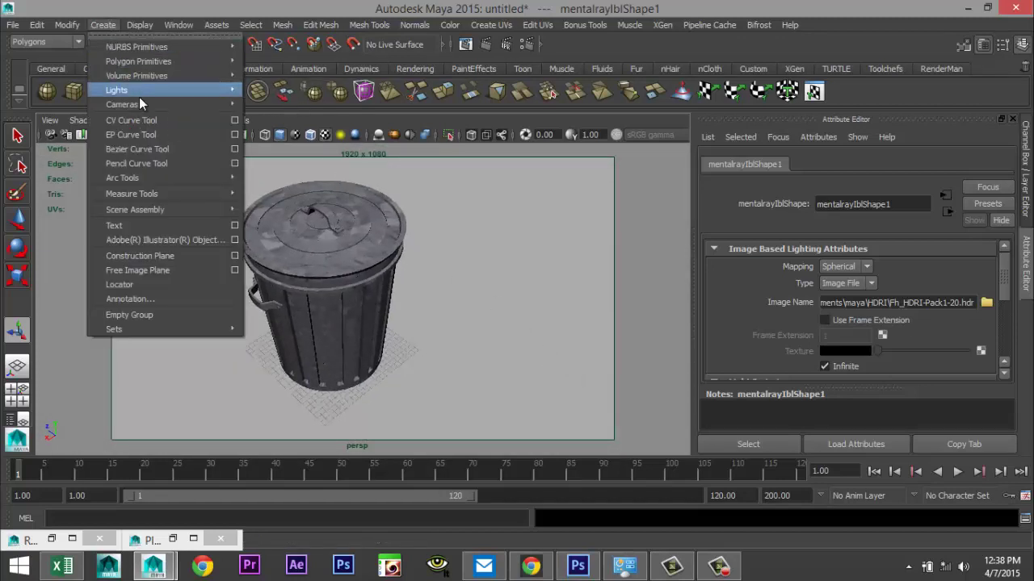
pyautogui.moveTo(118, 91)
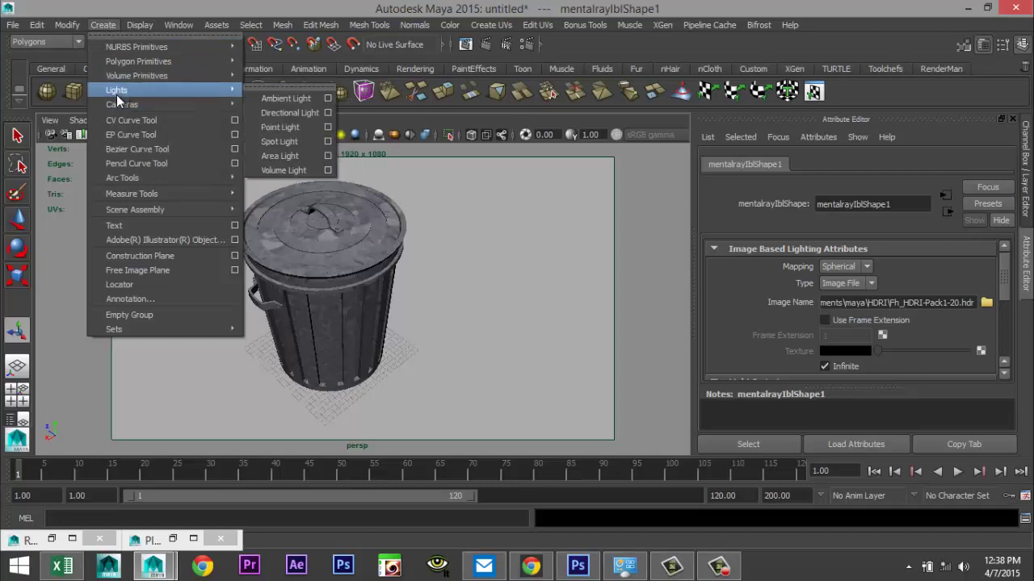
pyautogui.click(292, 129)
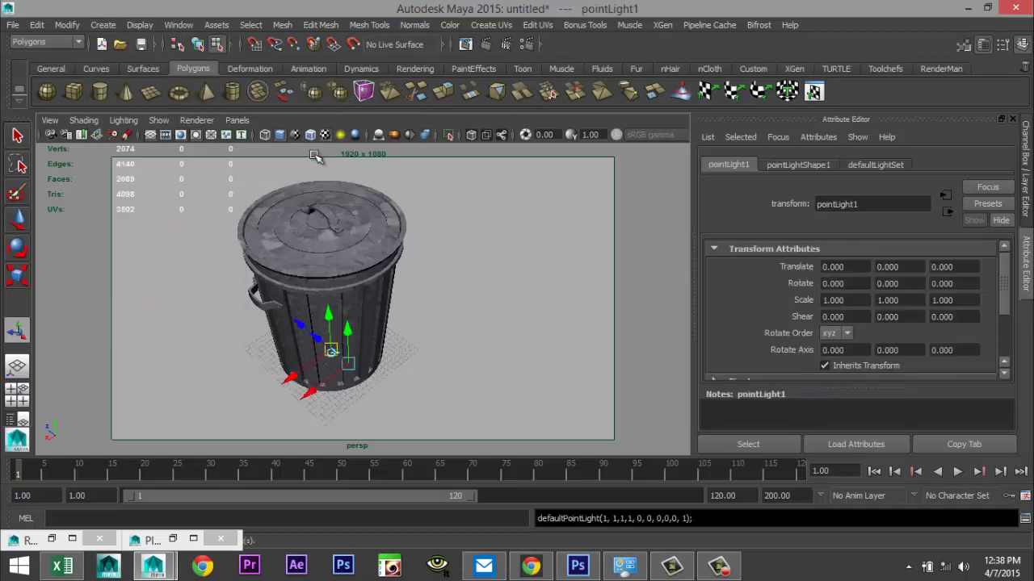
# Step: Position the point light beside the can at about 0, 39.8, -32.4 with lighting preview on, and raise its target to lid height
pyautogui.moveTo(317, 338)
pyautogui.mouseDown()
pyautogui.moveTo(434, 401)
pyautogui.moveTo(471, 249)
pyautogui.mouseUp()
pyautogui.press('7')
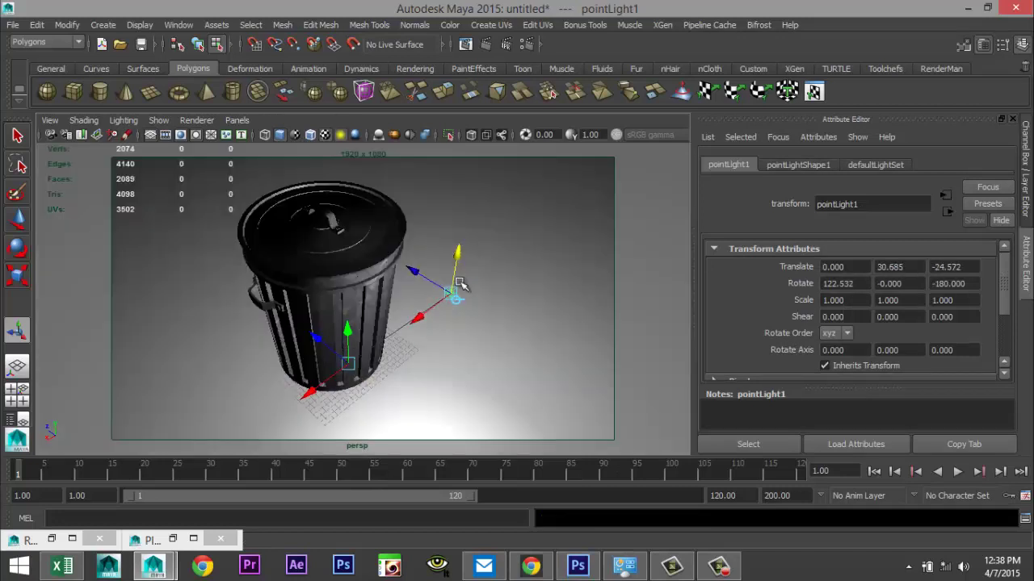
pyautogui.moveTo(411, 271); pyautogui.dragTo(535, 220)
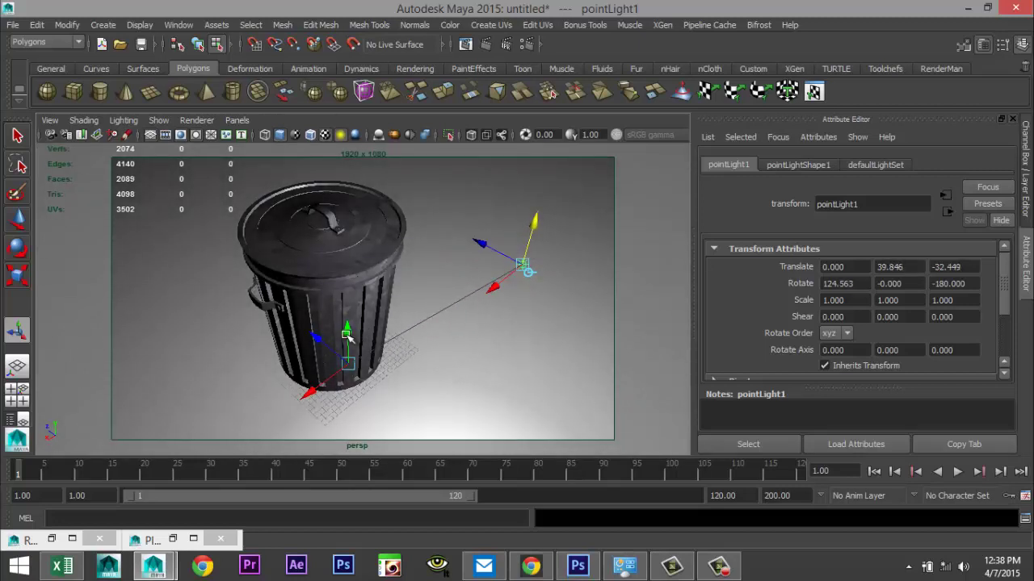
pyautogui.moveTo(348, 333); pyautogui.dragTo(337, 284)
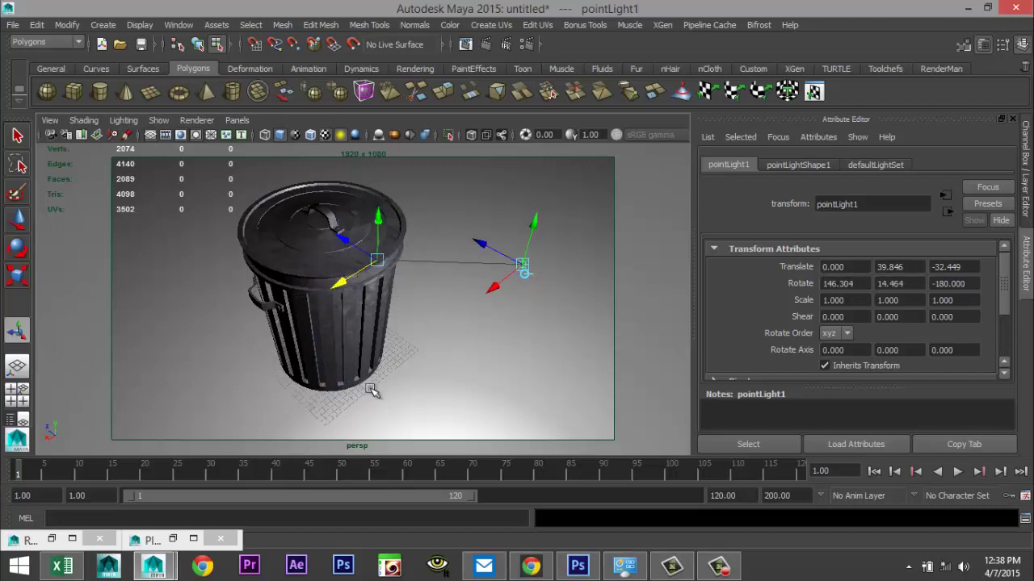
# Step: Render the trash can scene with mental ray and minimize the Render View
pyautogui.click(491, 40)
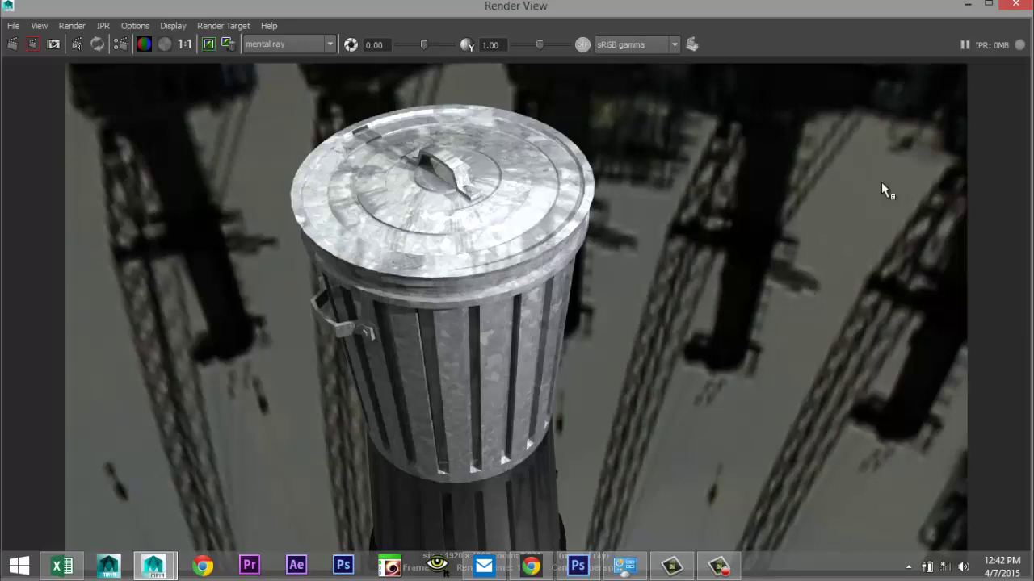
pyautogui.click(969, 7)
# Step: Select all parts of the trash can and combine them into a single mesh
pyautogui.scroll(-5, 502, 278)
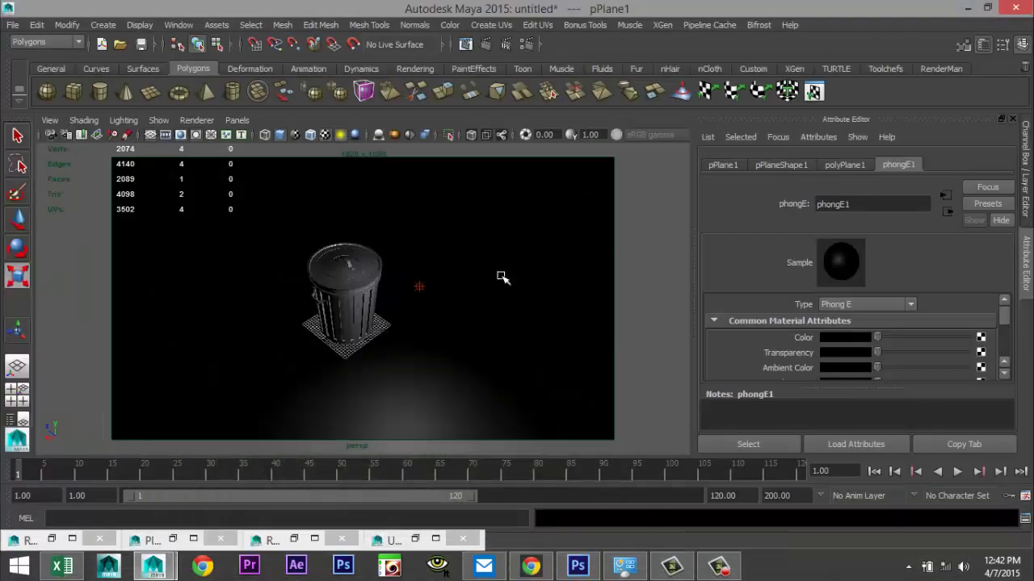
pyautogui.keyDown('alt'); pyautogui.moveTo(491, 283); pyautogui.dragTo(361, 267); pyautogui.keyUp('alt')
pyautogui.moveTo(285, 244); pyautogui.dragTo(404, 373)
pyautogui.scroll(-6, 441, 359)
pyautogui.scroll(-3, 443, 358)
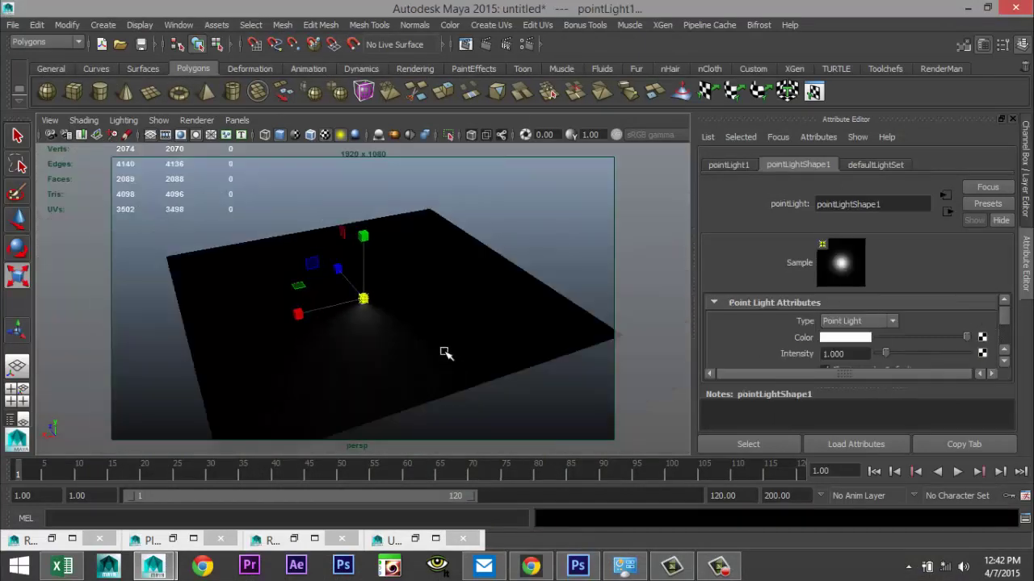
pyautogui.scroll(7, 444, 358)
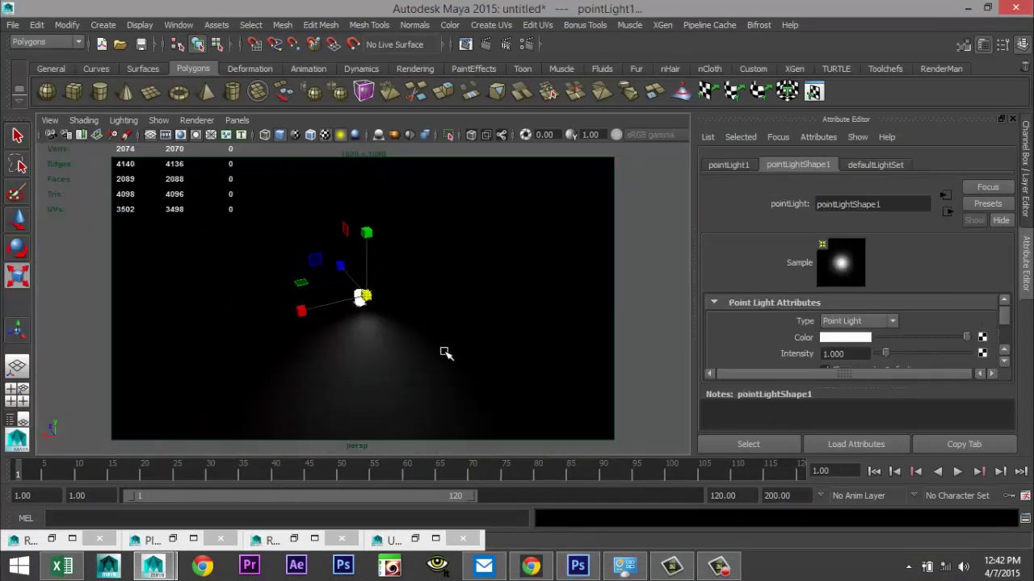
pyautogui.click(281, 25)
pyautogui.click(322, 71)
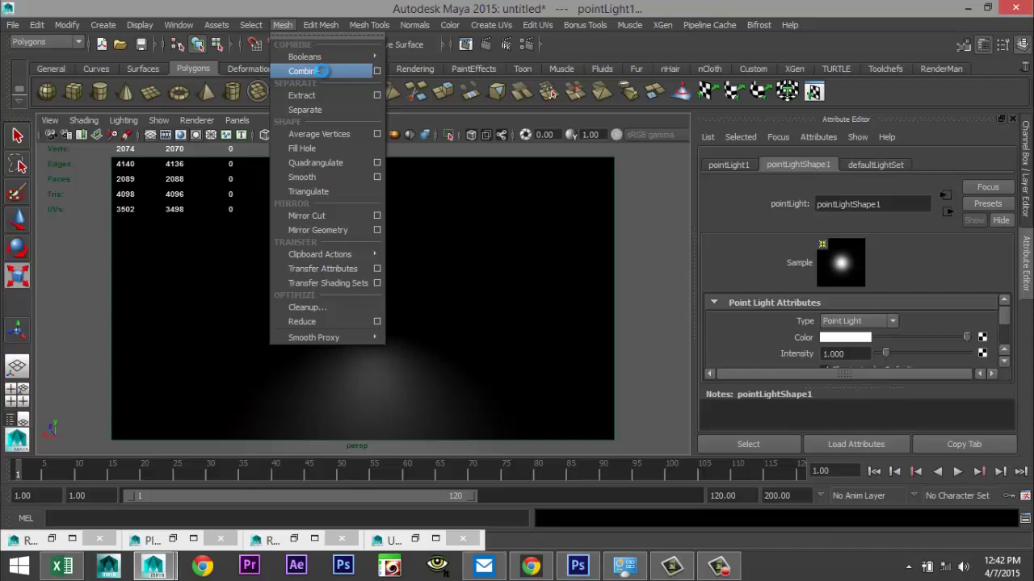
# Step: Examine the combined trash can against the ground line in the side view and return to the perspective view
pyautogui.click(17, 391)
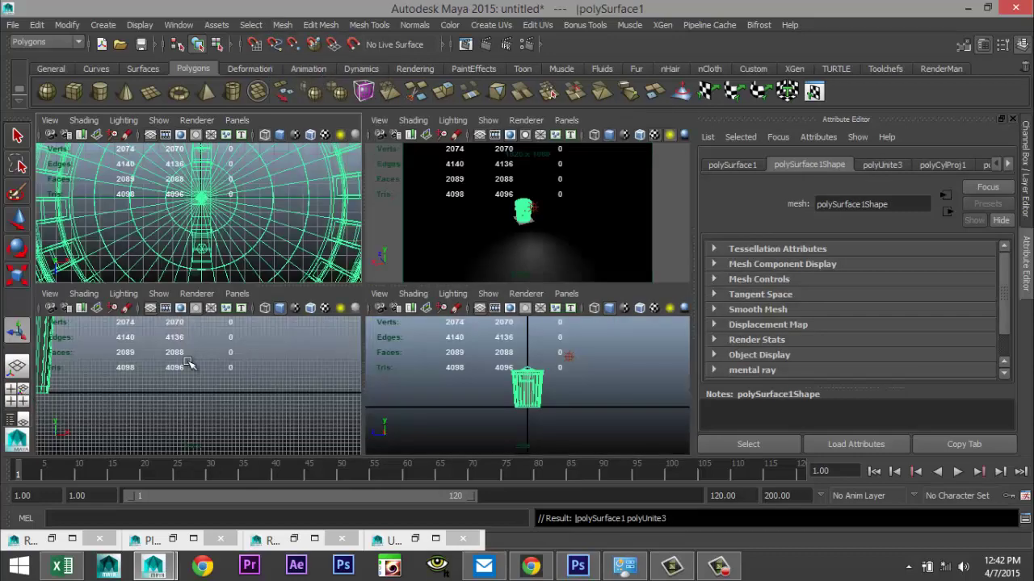
pyautogui.press('space')
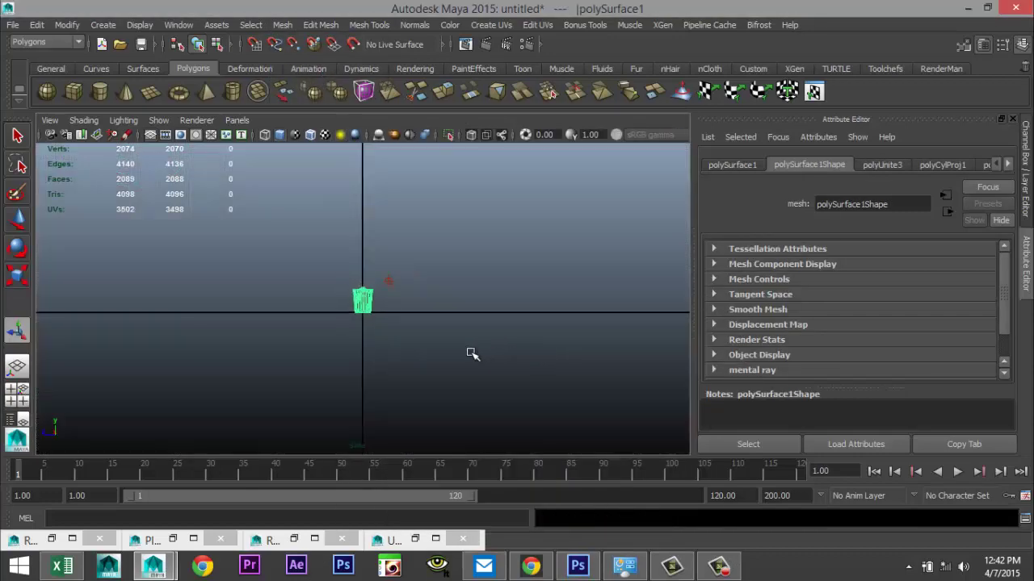
pyautogui.press('w')
pyautogui.scroll(4, 363, 309)
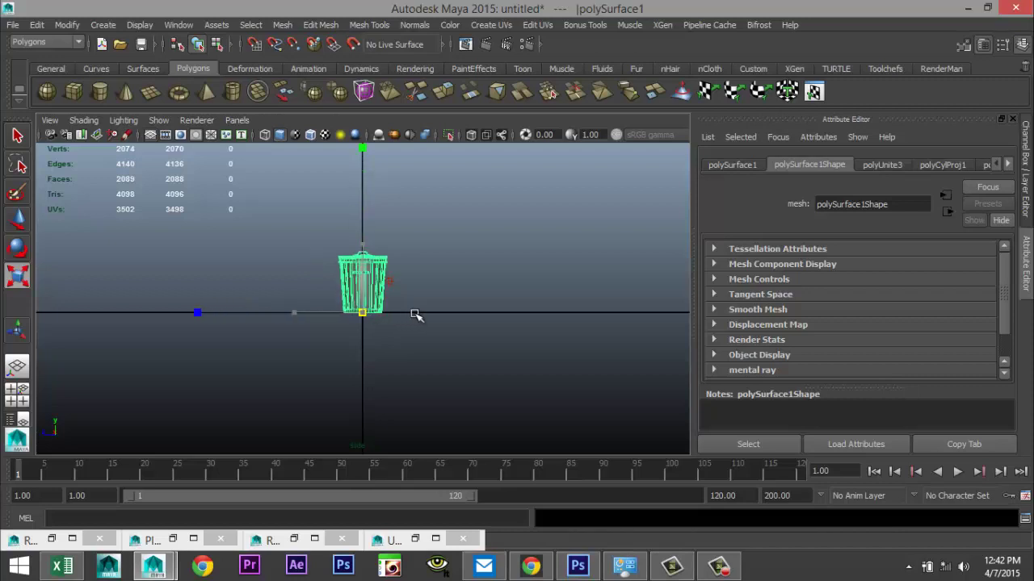
pyautogui.keyDown('alt'); pyautogui.moveTo(415, 314); pyautogui.dragTo(554, 305, button='right'); pyautogui.keyUp('alt')
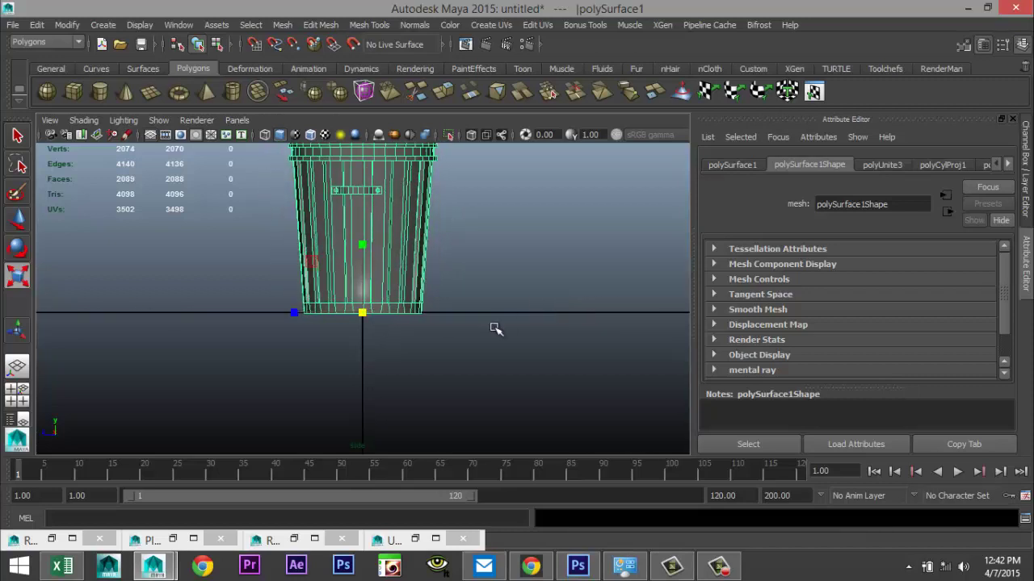
pyautogui.click(21, 389)
pyautogui.press('space')
# Step: Undo the ground plane selection and examine the combined trash can's lid and body from above
pyautogui.click(466, 324)
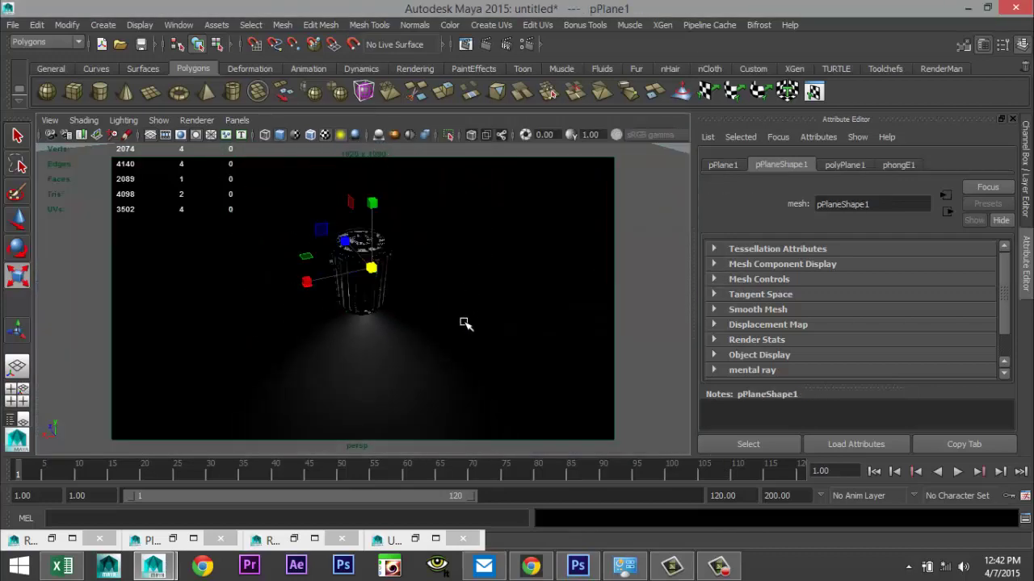
pyautogui.scroll(7, 463, 323)
pyautogui.keyDown('alt'); pyautogui.moveTo(410, 321); pyautogui.dragTo(494, 383); pyautogui.keyUp('alt')
pyautogui.hotkey('ctrl', 'z')
pyautogui.hotkey('ctrl', 'z')
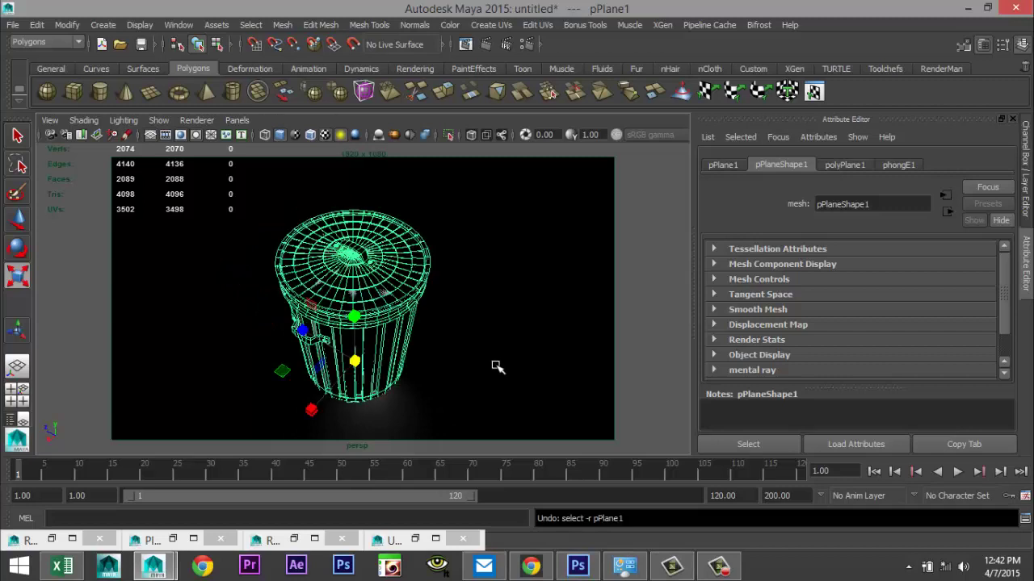
pyautogui.scroll(3, 502, 363)
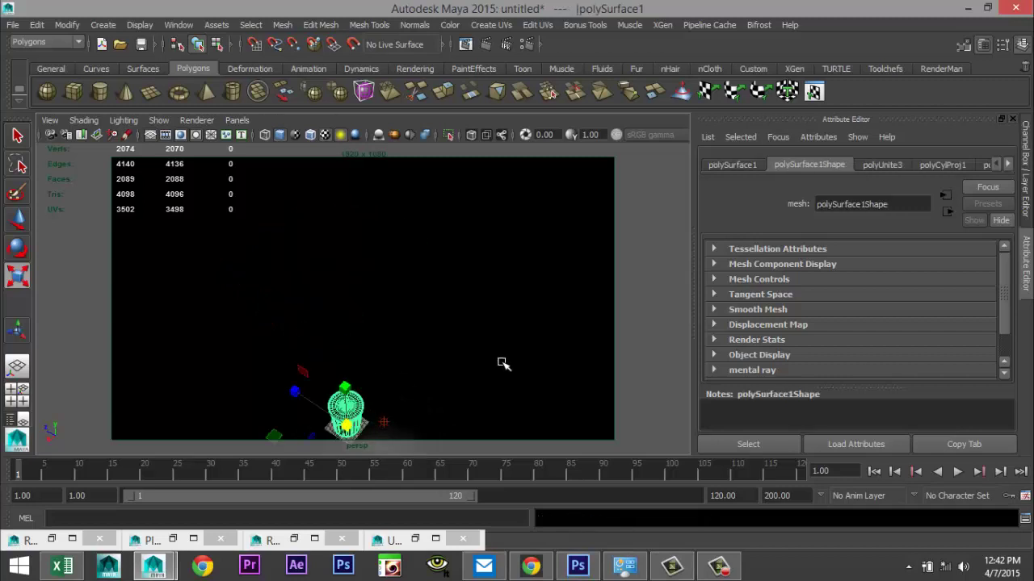
pyautogui.scroll(-3, 502, 364)
pyautogui.keyDown('alt'); pyautogui.moveTo(488, 380); pyautogui.dragTo(501, 347, button='middle'); pyautogui.keyUp('alt')
pyautogui.scroll(5, 484, 338)
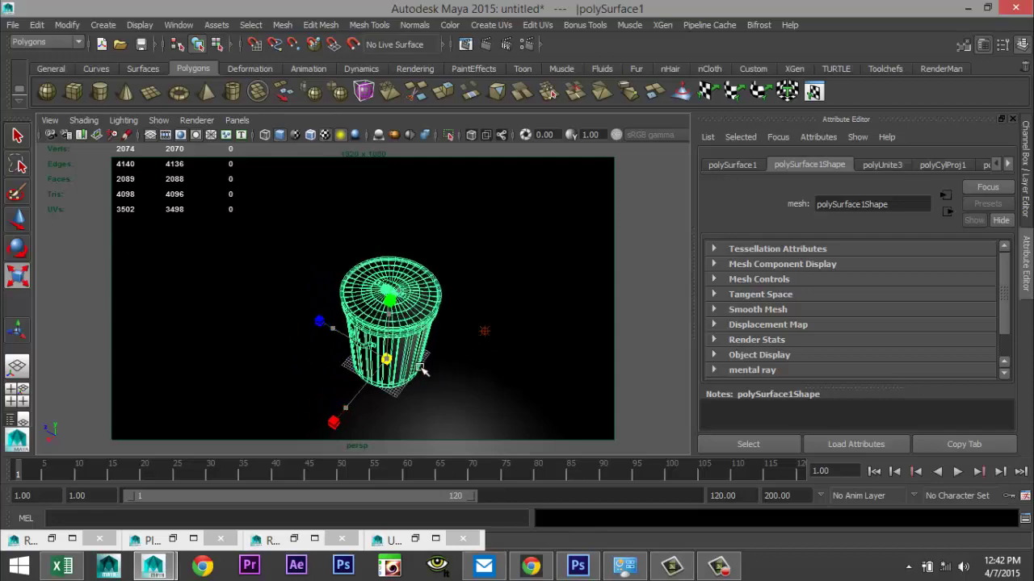
pyautogui.keyDown('alt'); pyautogui.moveTo(440, 372); pyautogui.dragTo(510, 386, button='right'); pyautogui.keyUp('alt')
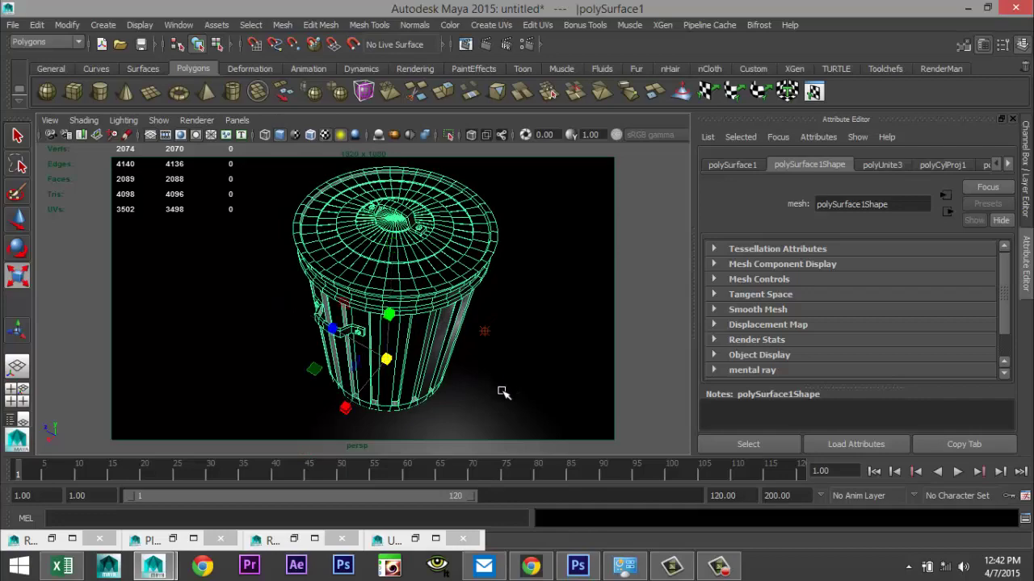
pyautogui.keyDown('alt'); pyautogui.moveTo(507, 422); pyautogui.dragTo(489, 409); pyautogui.keyUp('alt')
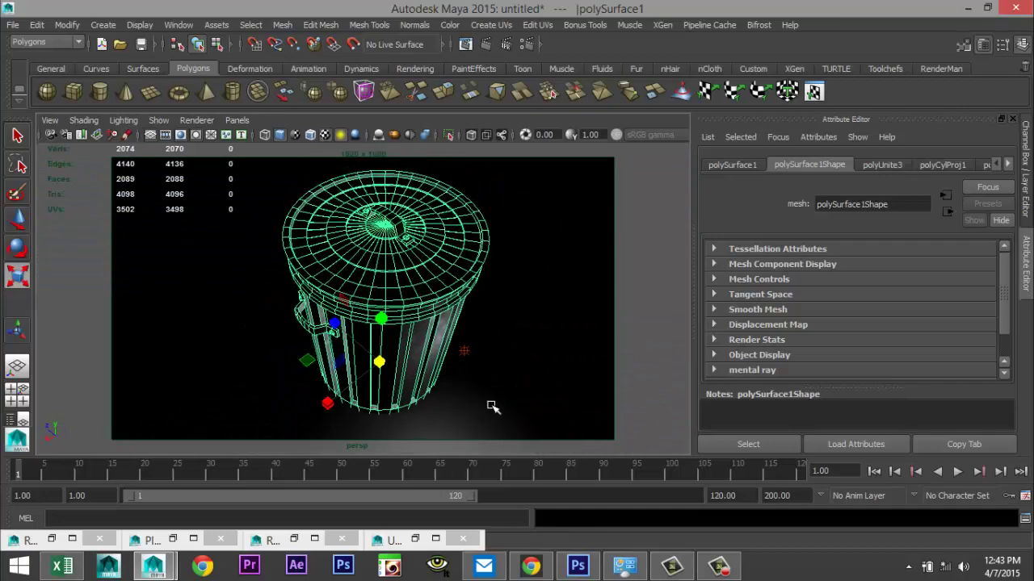
pyautogui.keyDown('alt'); pyautogui.moveTo(492, 409); pyautogui.dragTo(467, 423, button='middle'); pyautogui.keyUp('alt')
pyautogui.scroll(3, 480, 388)
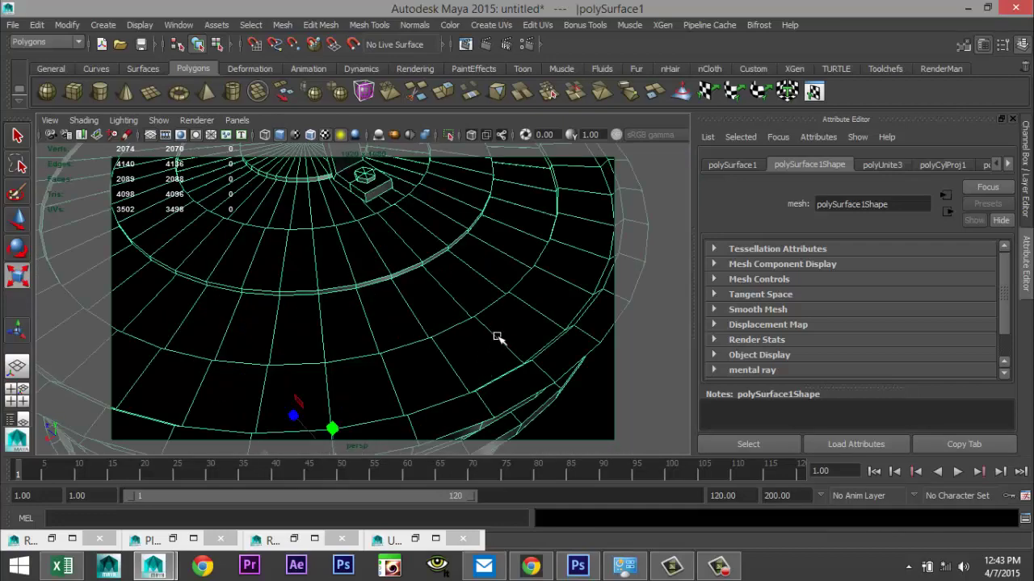
pyautogui.keyDown('alt'); pyautogui.moveTo(499, 340); pyautogui.dragTo(489, 386, button='middle'); pyautogui.keyUp('alt')
pyautogui.scroll(-3, 489, 388)
pyautogui.keyDown('alt'); pyautogui.moveTo(490, 389); pyautogui.dragTo(459, 314); pyautogui.keyUp('alt')
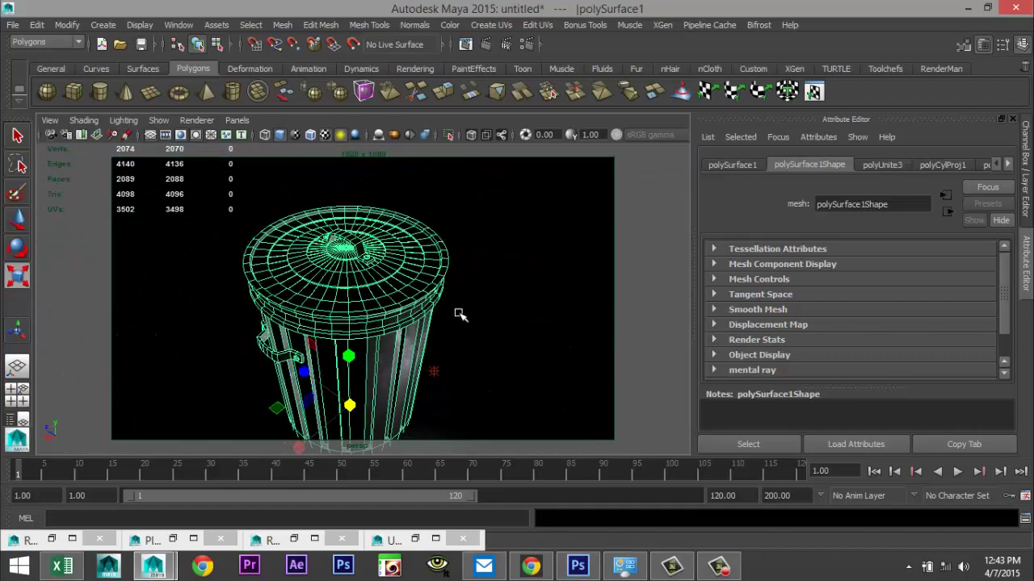
# Step: Switch the trash can mesh to vertex editing and select a lid vertex near the rim with the Move tool
pyautogui.rightClick(411, 265)
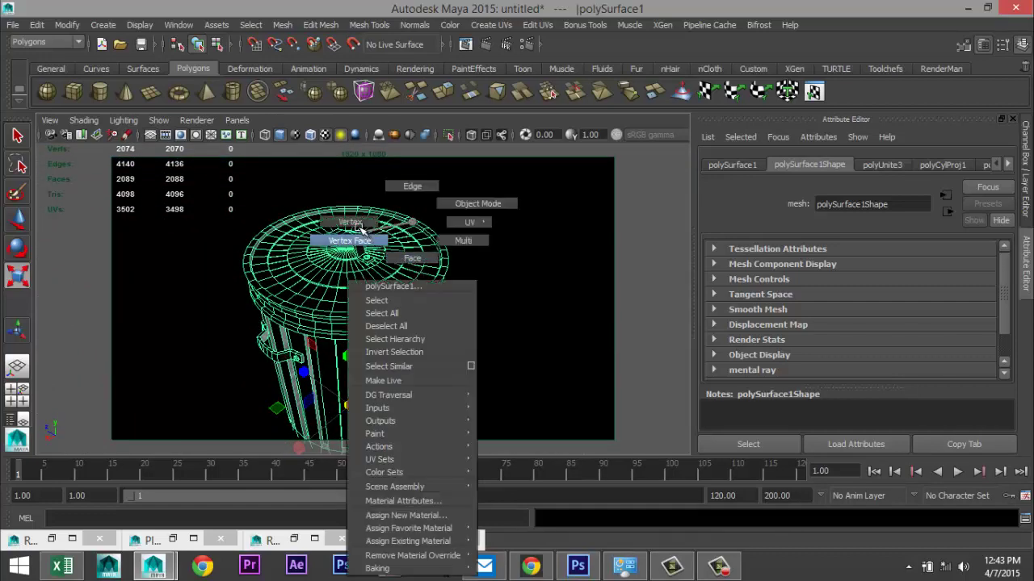
pyautogui.moveTo(359, 229); pyautogui.dragTo(356, 227, button='right')
pyautogui.scroll(5, 460, 325)
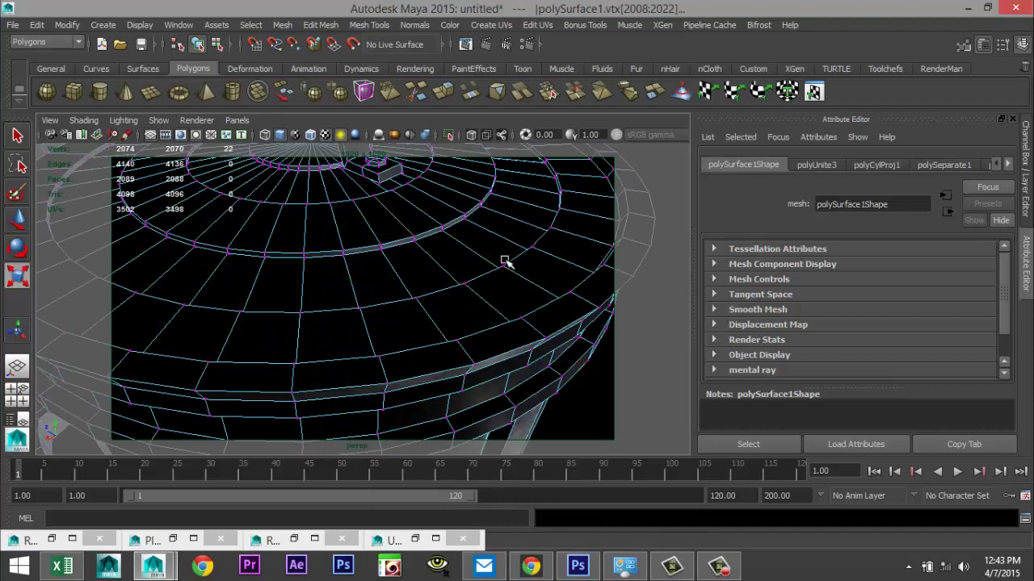
pyautogui.click(507, 268)
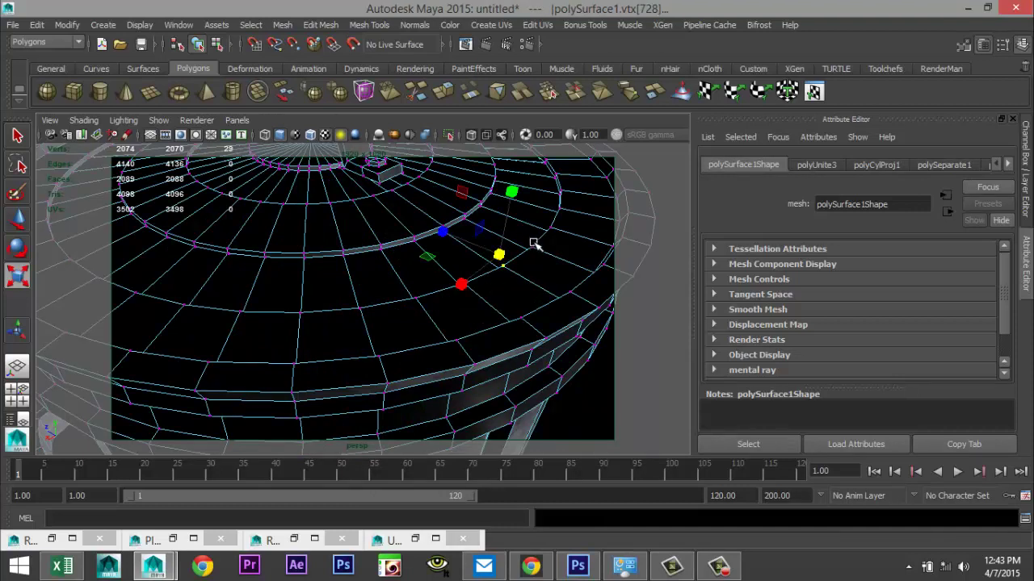
pyautogui.press('w')
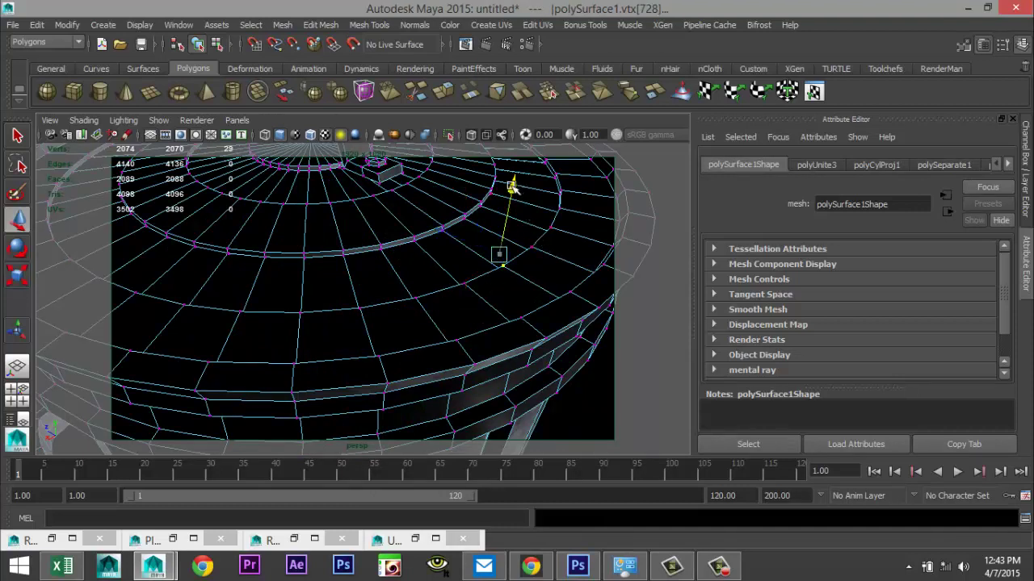
pyautogui.scroll(-5, 392, 269)
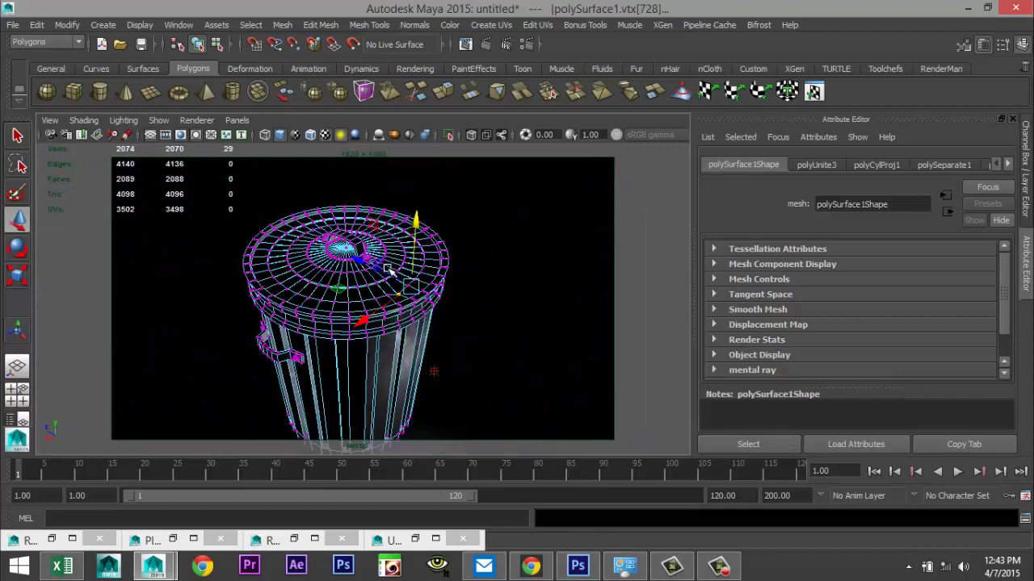
pyautogui.keyDown('alt'); pyautogui.moveTo(331, 282); pyautogui.dragTo(310, 282); pyautogui.keyUp('alt')
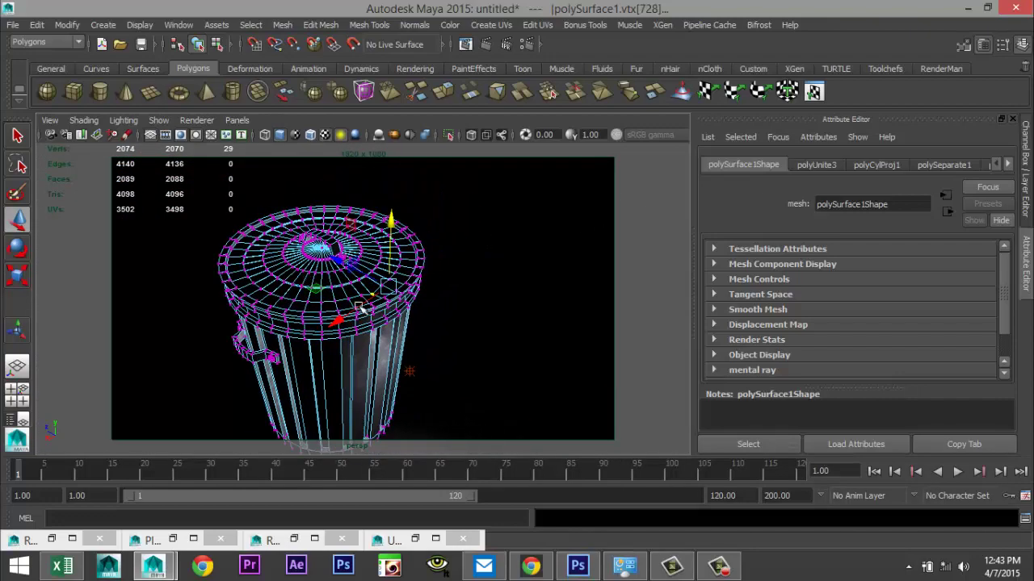
# Step: Select a short run of vertices on the lid's raised ring and lower them slightly with soft selection on
pyautogui.scroll(5, 385, 311)
pyautogui.keyDown('alt'); pyautogui.moveTo(306, 294); pyautogui.dragTo(475, 331, button='middle'); pyautogui.keyUp('alt')
pyautogui.moveTo(328, 264); pyautogui.dragTo(412, 323)
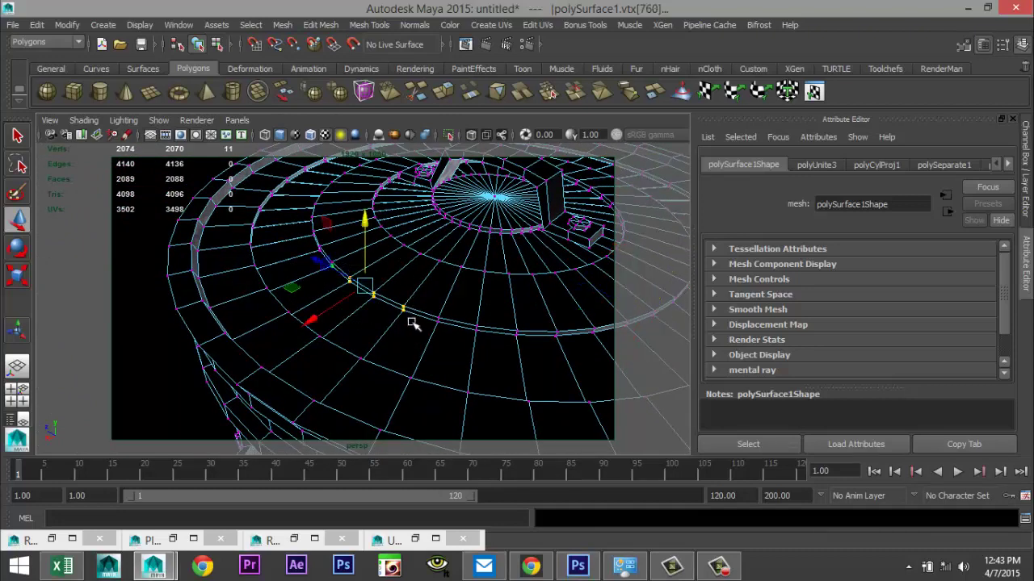
pyautogui.press('b')
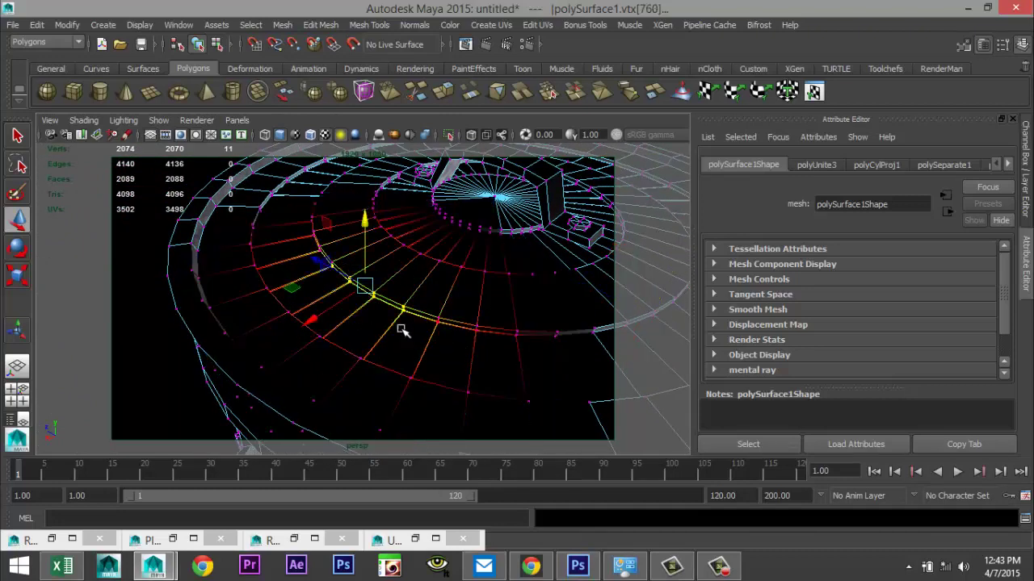
pyautogui.moveTo(366, 222); pyautogui.dragTo(368, 229)
pyautogui.scroll(-10, 368, 232)
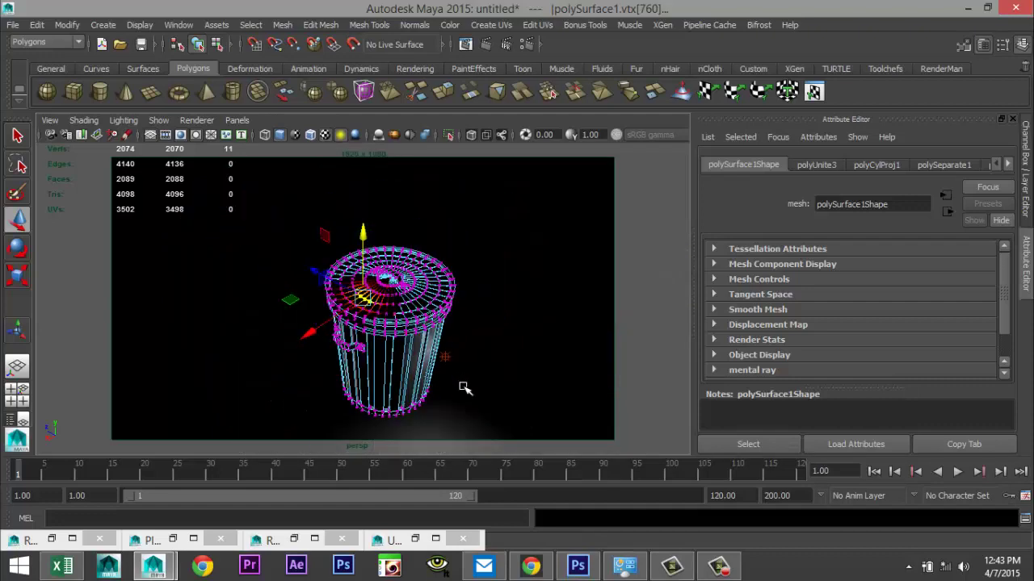
# Step: Insert four horizontal edge loops around the middle of the can body, using the relative distance setting
pyautogui.keyDown('alt'); pyautogui.moveTo(464, 388); pyautogui.dragTo(434, 368); pyautogui.keyUp('alt')
pyautogui.scroll(10, 431, 323)
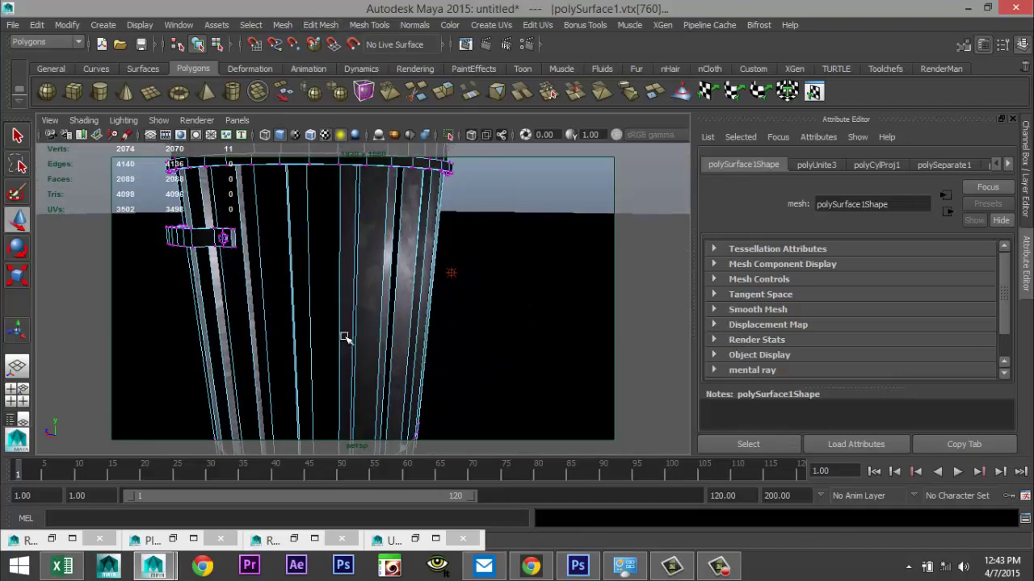
pyautogui.click(369, 25)
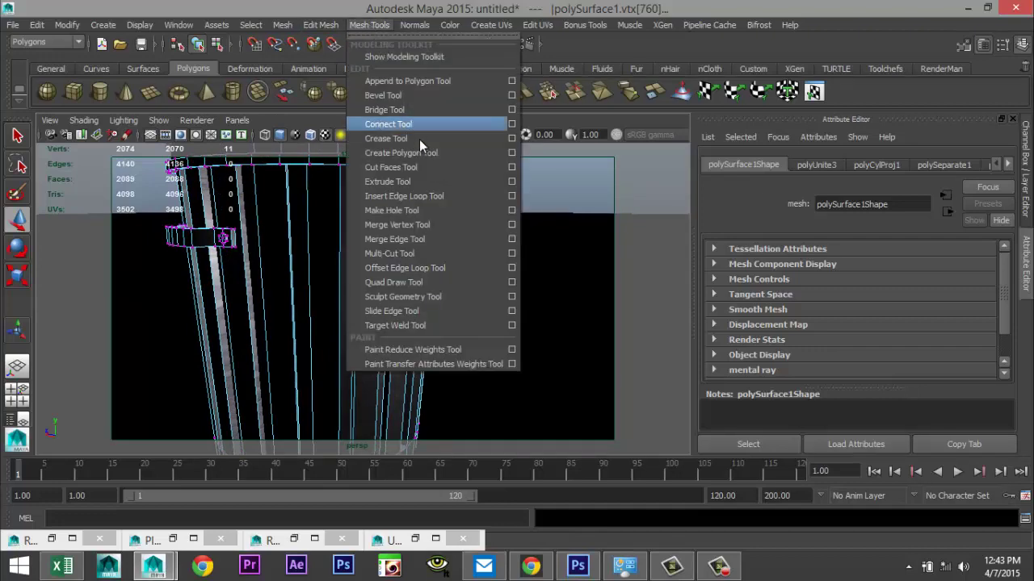
pyautogui.click(511, 196)
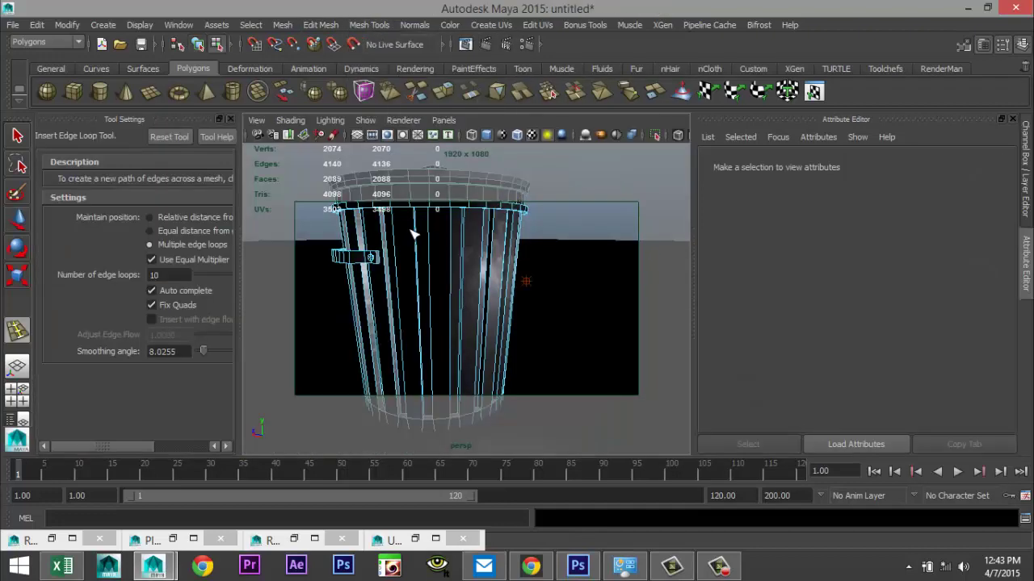
pyautogui.click(148, 218)
pyautogui.scroll(5, 474, 380)
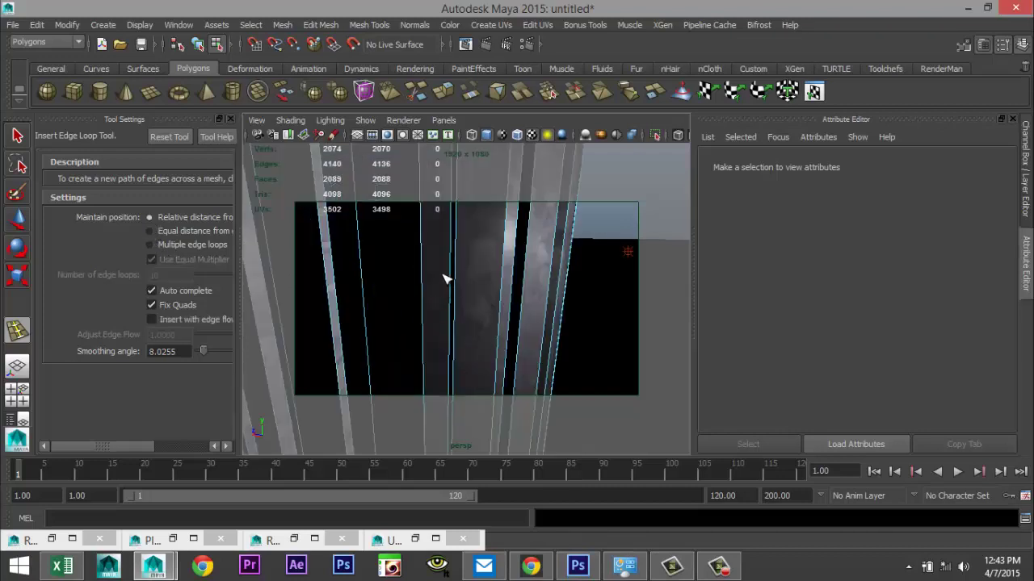
pyautogui.click(454, 282)
pyautogui.click(454, 334)
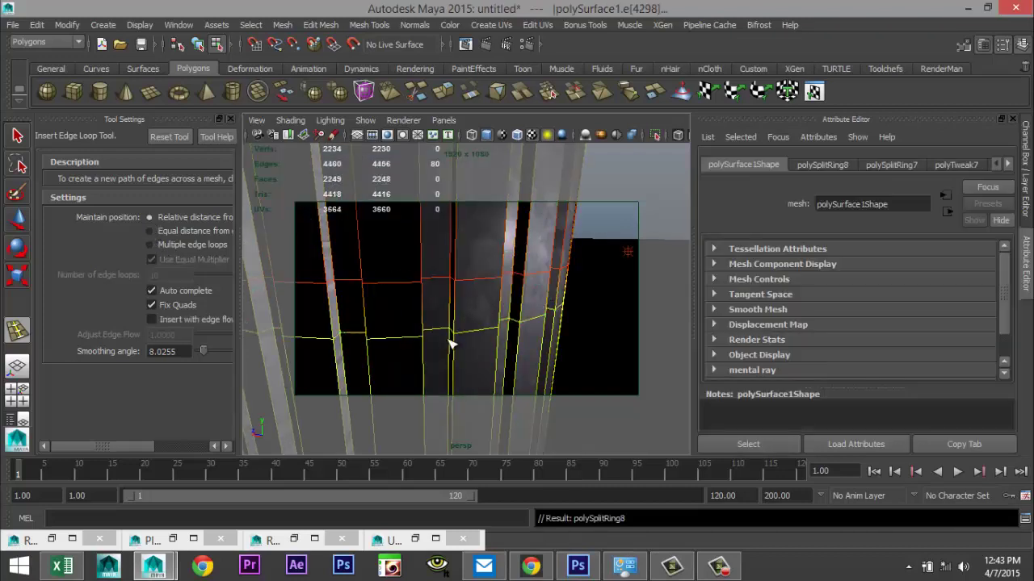
pyautogui.moveTo(449, 379); pyautogui.dragTo(453, 373)
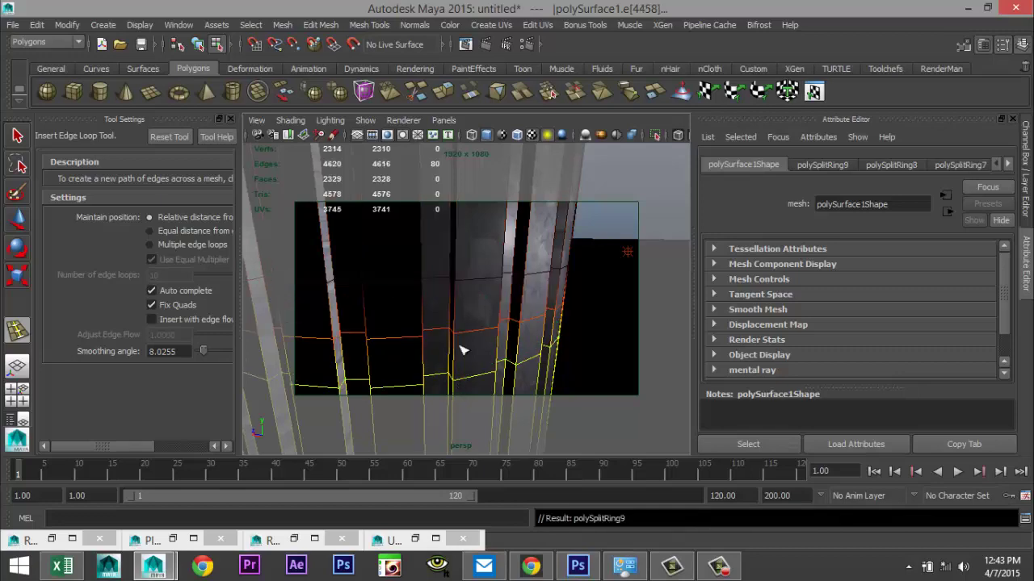
pyautogui.click(459, 236)
pyautogui.press('b')
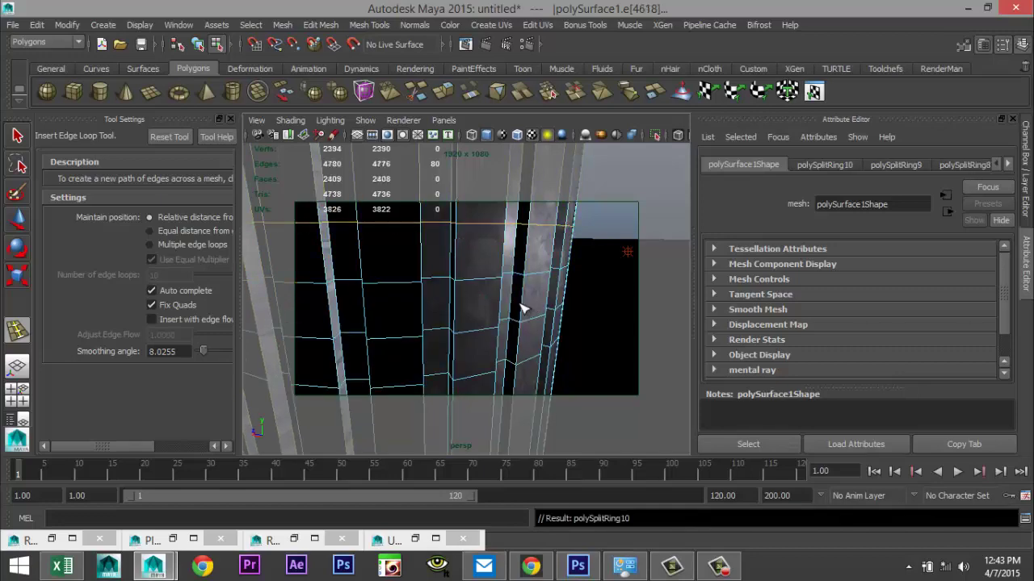
# Step: Switch the can back to vertex editing, undo the extra edge loop and leave the Insert Edge Loop Tool
pyautogui.scroll(-5, 519, 311)
pyautogui.scroll(3, 515, 312)
pyautogui.keyDown('alt'); pyautogui.moveTo(492, 317); pyautogui.dragTo(475, 311, button='middle'); pyautogui.keyUp('alt')
pyautogui.keyDown('alt'); pyautogui.moveTo(474, 311); pyautogui.dragTo(452, 299); pyautogui.keyUp('alt')
pyautogui.moveTo(422, 222); pyautogui.dragTo(426, 261, button='right')
pyautogui.click(457, 299)
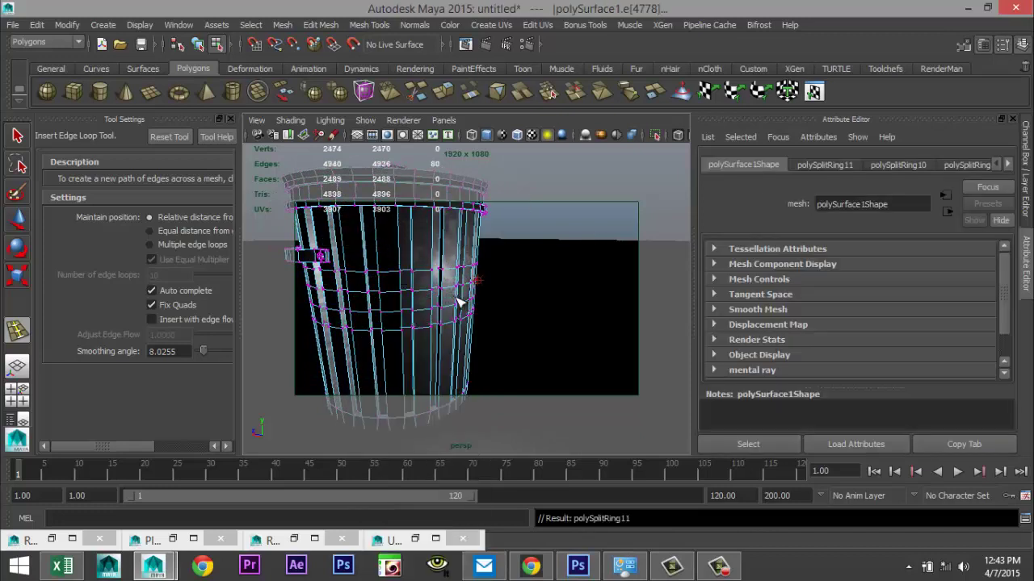
pyautogui.hotkey('ctrl', 'z')
pyautogui.press('q')
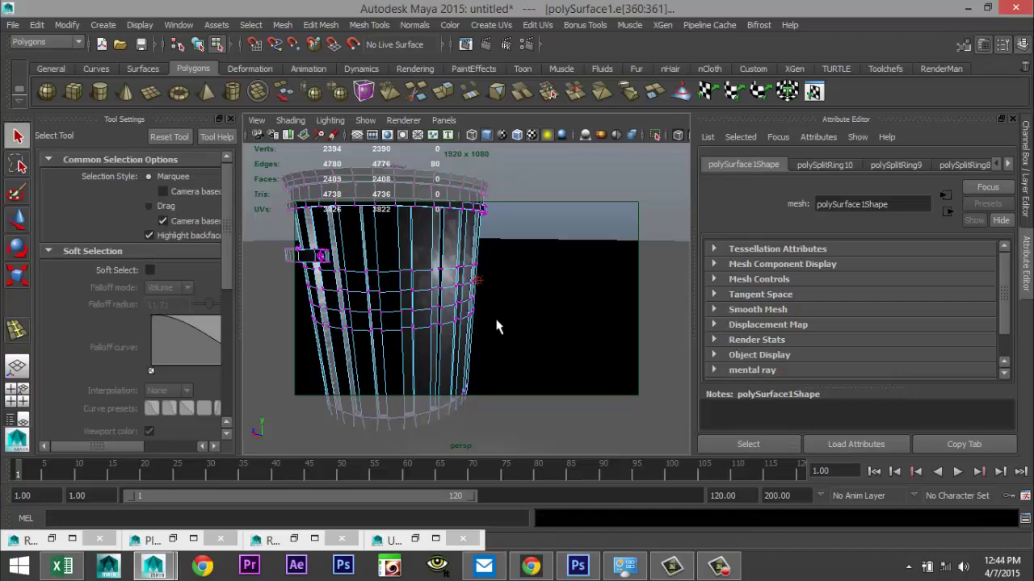
# Step: Select the upper new-loop vertices around one rib of the can body and push them along the Z axis to form a dent
pyautogui.scroll(5, 497, 327)
pyautogui.moveTo(368, 219); pyautogui.dragTo(427, 282)
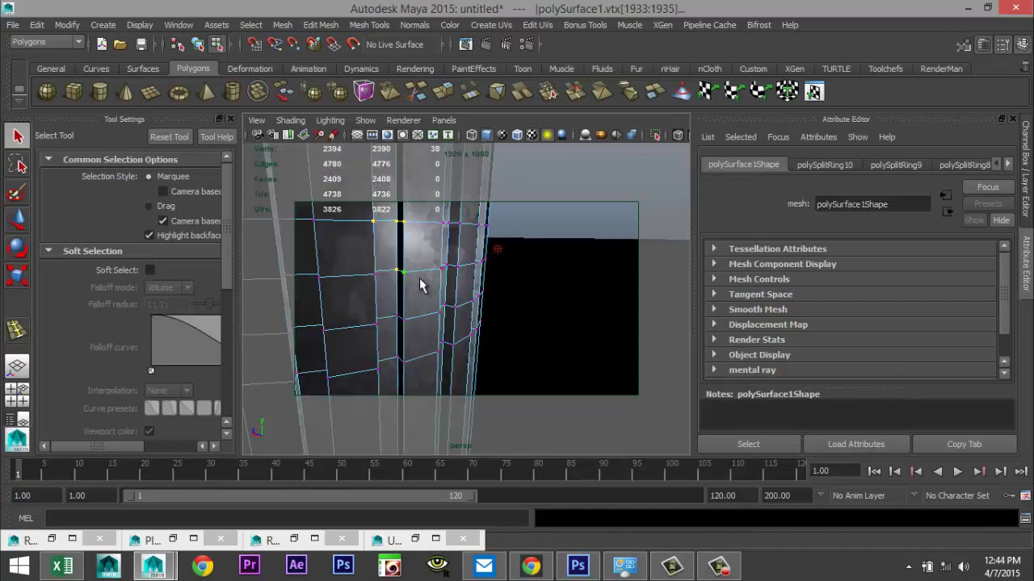
pyautogui.press('w')
pyautogui.scroll(-5, 473, 319)
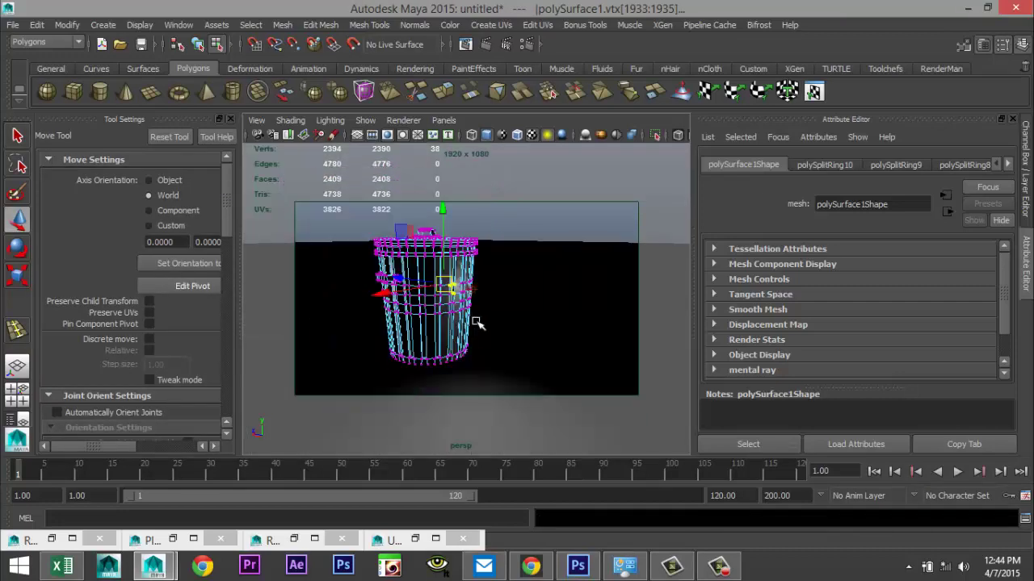
pyautogui.keyDown('alt'); pyautogui.moveTo(474, 327); pyautogui.dragTo(487, 362); pyautogui.keyUp('alt')
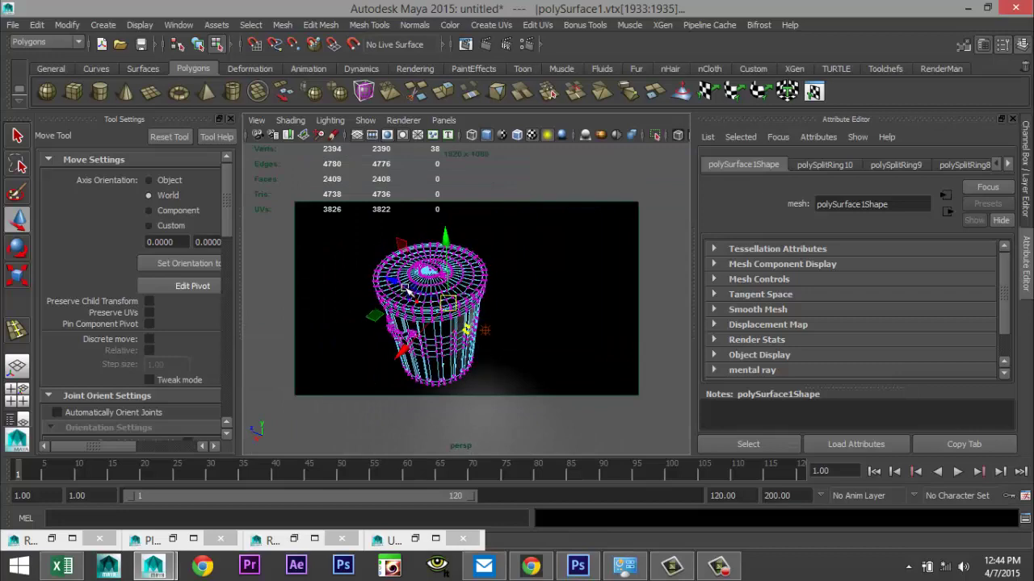
pyautogui.moveTo(396, 284); pyautogui.dragTo(394, 282)
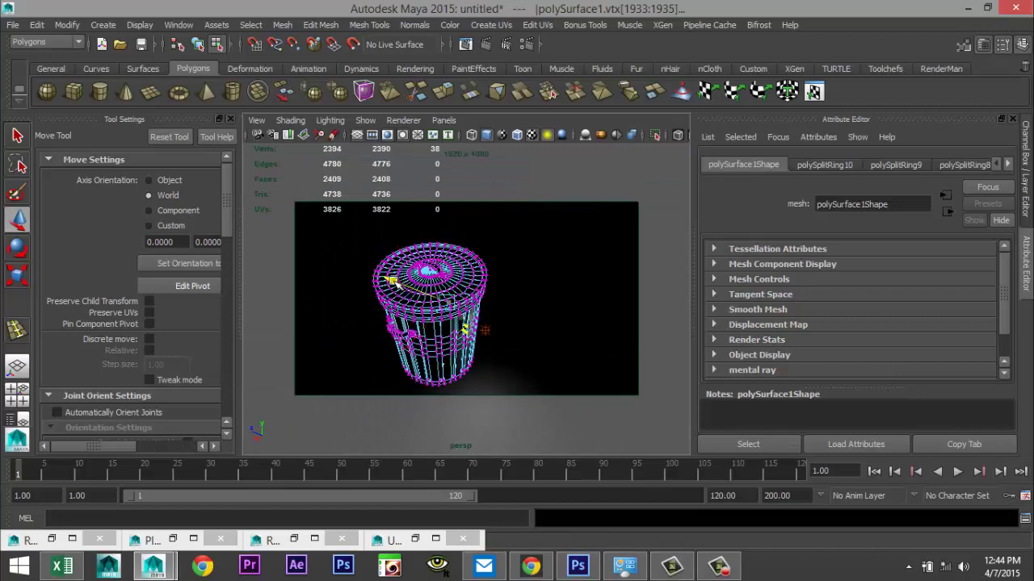
pyautogui.scroll(8, 491, 353)
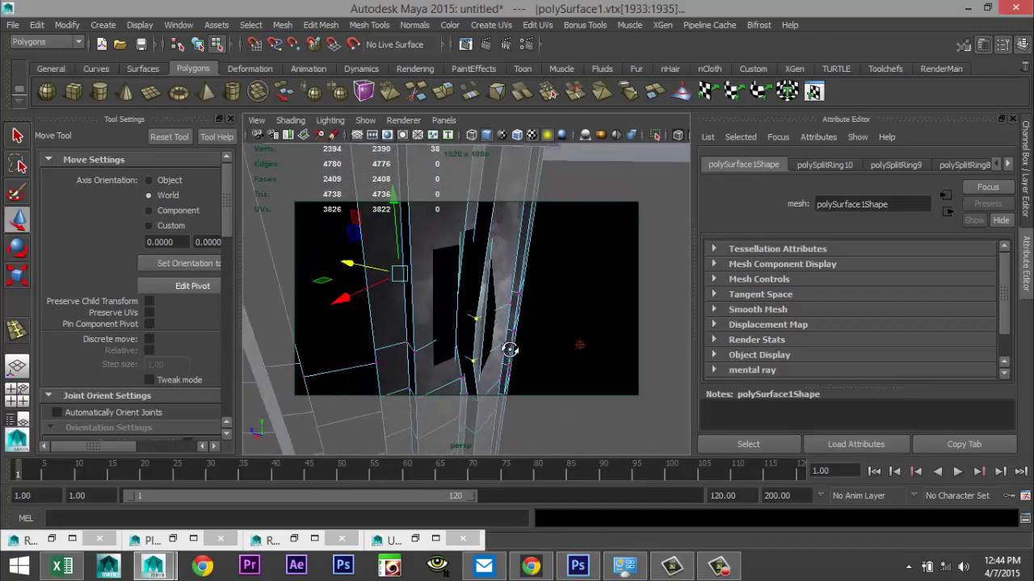
# Step: Nudge the selected upper-loop vertices around the rib slightly further to adjust the dent in the can body
pyautogui.keyDown('alt'); pyautogui.moveTo(510, 349); pyautogui.dragTo(512, 347); pyautogui.keyUp('alt')
pyautogui.moveTo(358, 260)
pyautogui.mouseDown()
pyautogui.moveTo(343, 258)
pyautogui.moveTo(360, 261)
pyautogui.mouseUp()
pyautogui.press('f')
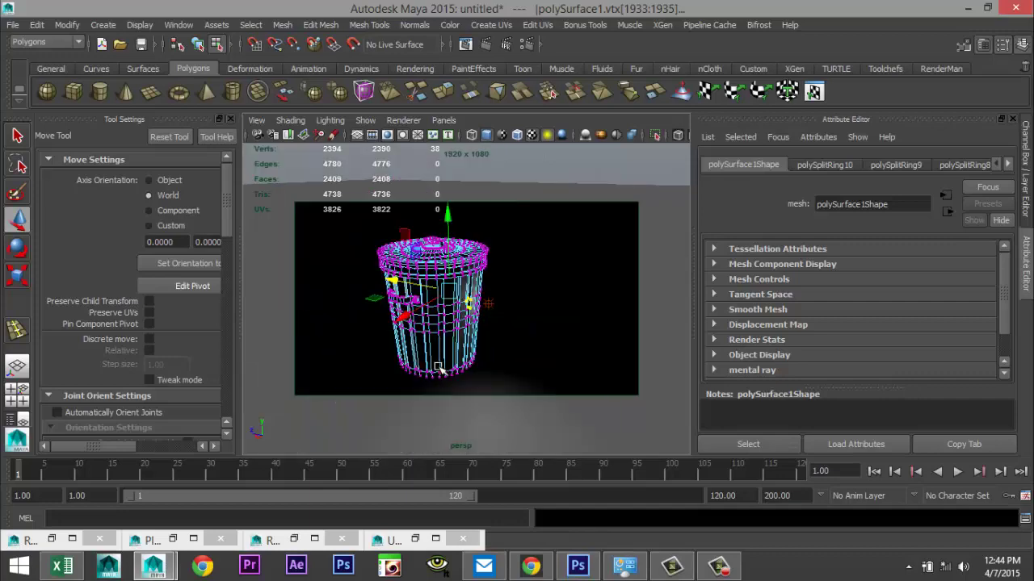
# Step: Select the vertices beside a front rib on the lowest inserted edge loop and shift them slightly to dent the body
pyautogui.keyDown('alt'); pyautogui.moveTo(439, 365); pyautogui.dragTo(447, 328, button='middle'); pyautogui.keyUp('alt')
pyautogui.scroll(5, 448, 339)
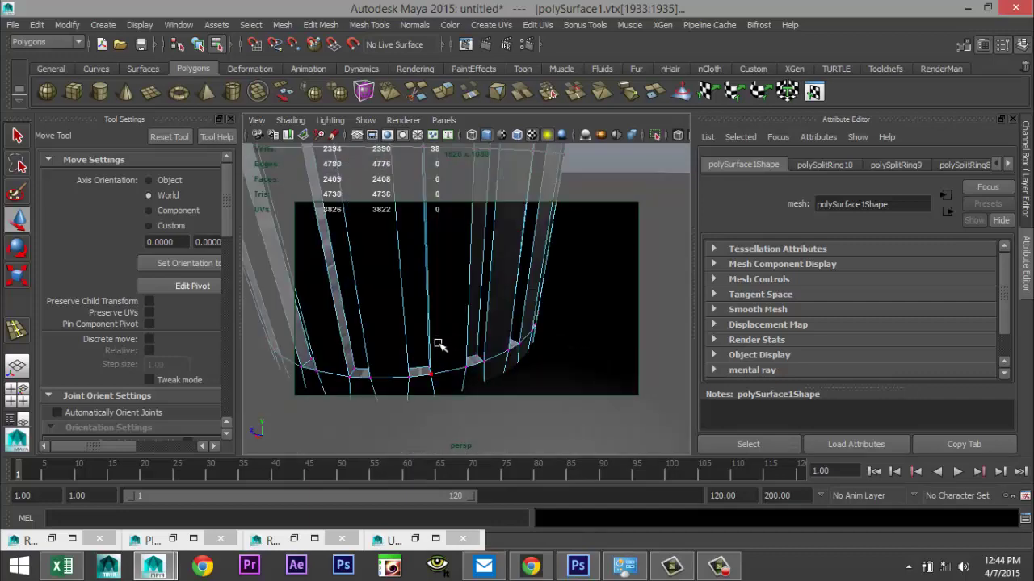
pyautogui.scroll(2, 461, 372)
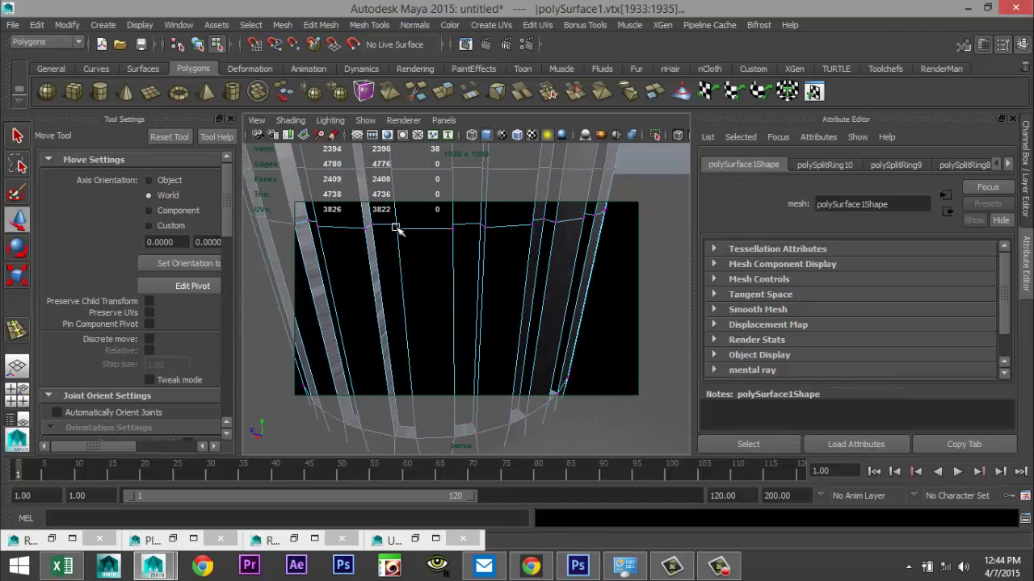
pyautogui.moveTo(389, 220); pyautogui.dragTo(412, 240)
pyautogui.moveTo(341, 239); pyautogui.dragTo(348, 243)
# Step: Select a pair of vertices beside a rib on the uppermost inserted edge loop and shift them slightly to form another dent
pyautogui.scroll(-7, 509, 335)
pyautogui.keyDown('alt'); pyautogui.moveTo(513, 338); pyautogui.dragTo(475, 379, button='middle'); pyautogui.keyUp('alt')
pyautogui.scroll(8, 505, 365)
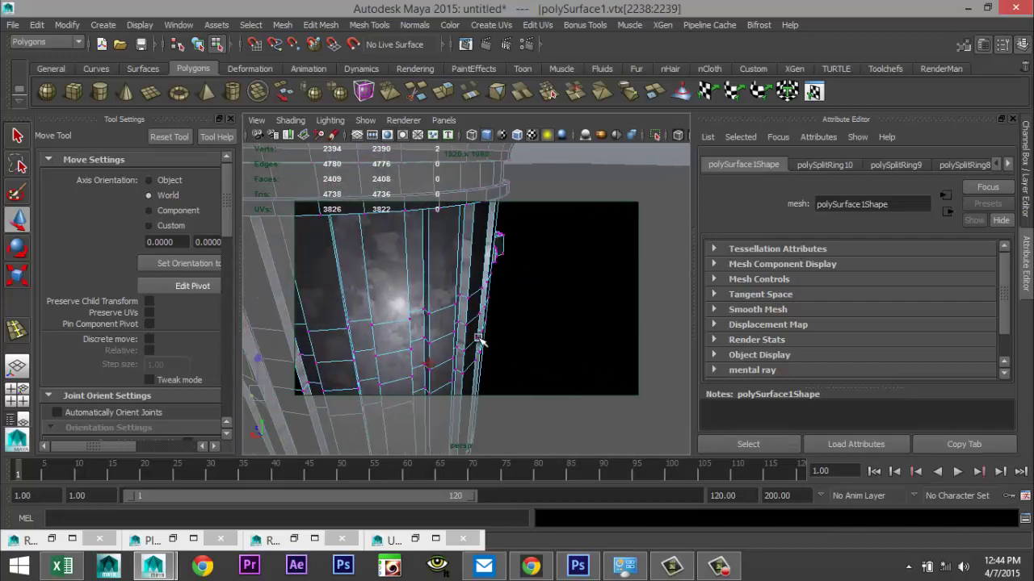
pyautogui.click(424, 313)
pyautogui.moveTo(403, 290); pyautogui.dragTo(410, 295)
# Step: Close the tool settings, frame the whole can in the perspective view and render it with mental ray
pyautogui.scroll(-8, 443, 319)
pyautogui.keyDown('alt'); pyautogui.moveTo(431, 364); pyautogui.dragTo(512, 385); pyautogui.keyUp('alt')
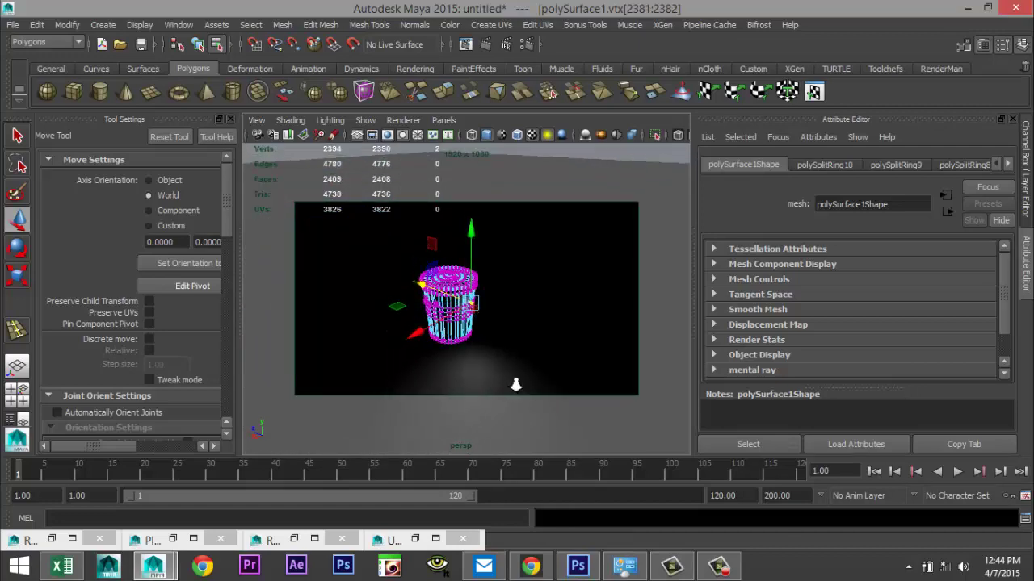
pyautogui.click(230, 119)
pyautogui.scroll(4, 433, 291)
pyautogui.keyDown('alt'); pyautogui.moveTo(423, 304); pyautogui.dragTo(441, 284, button='middle'); pyautogui.keyUp('alt')
pyautogui.scroll(-3, 443, 289)
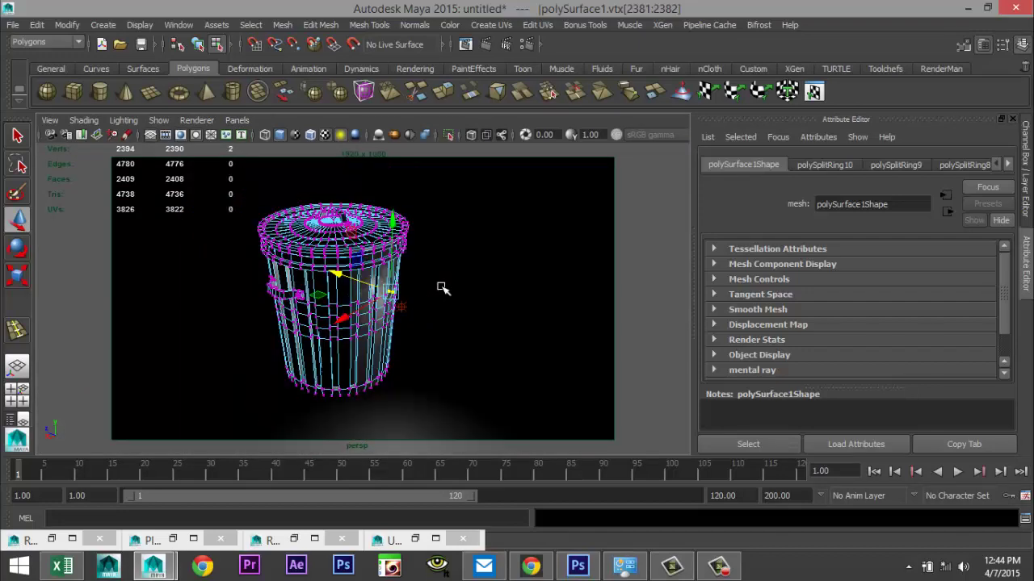
pyautogui.click(486, 47)
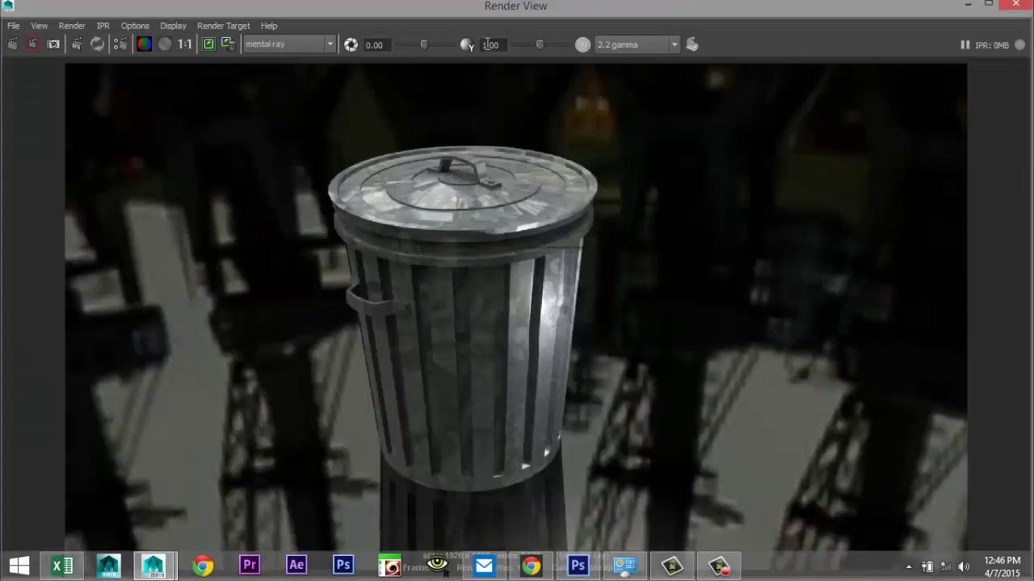